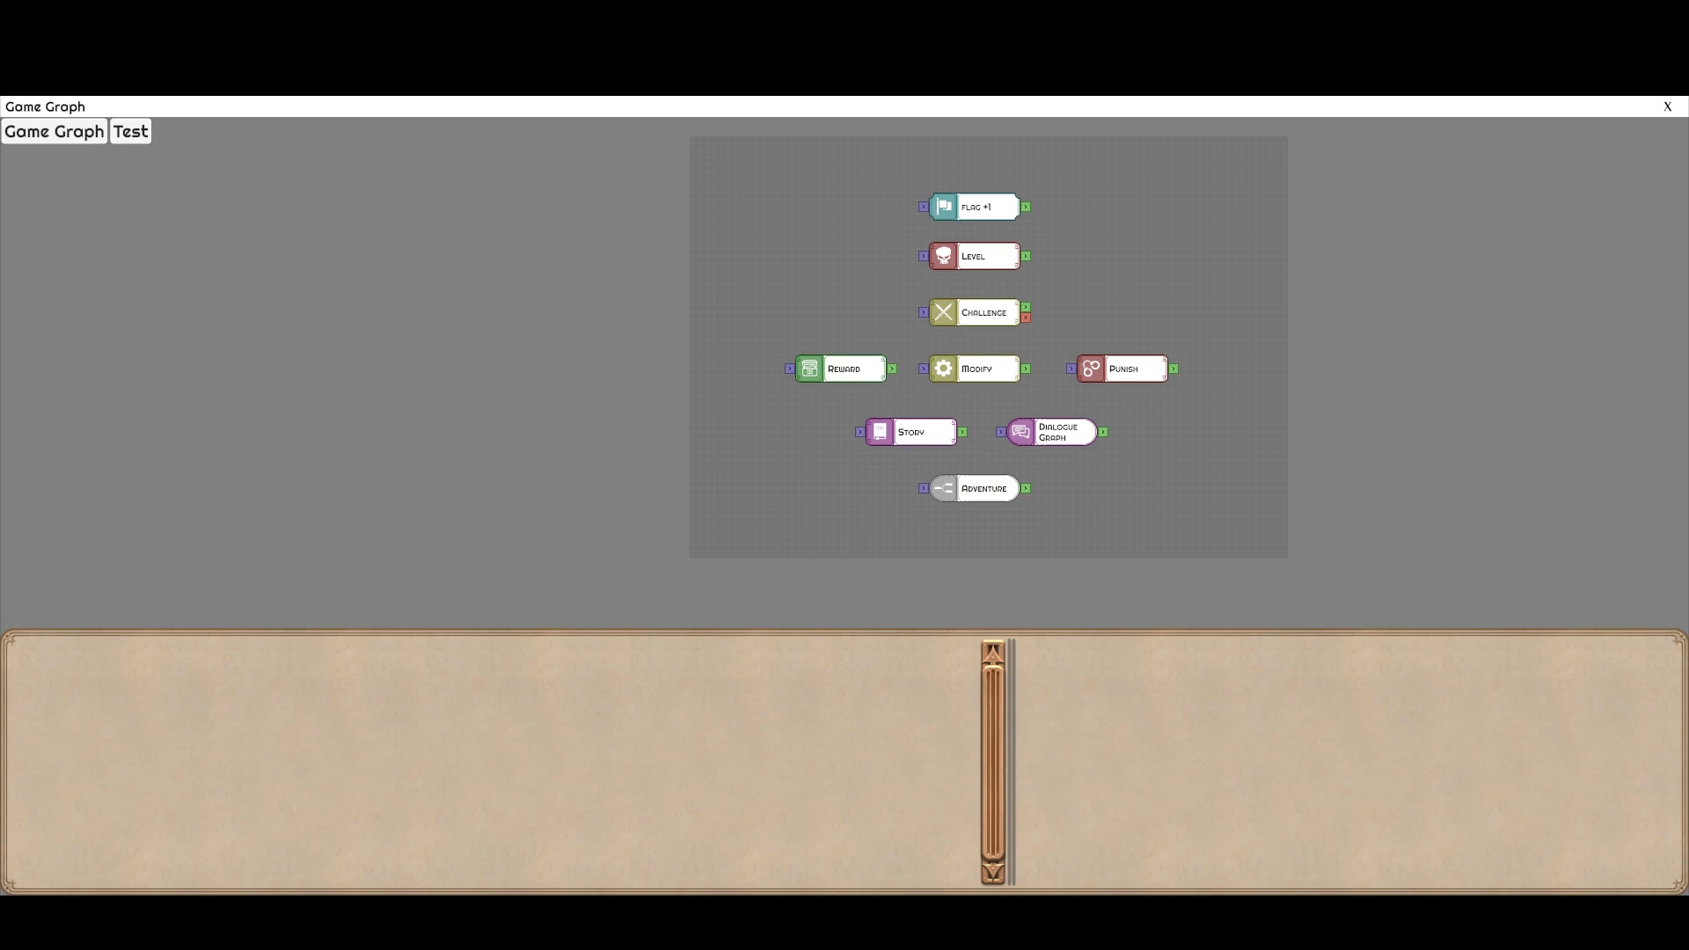
- Open the flag +1 node's settings and view its flag, function and value options
left_click_drag(989, 348, 1053, 351)
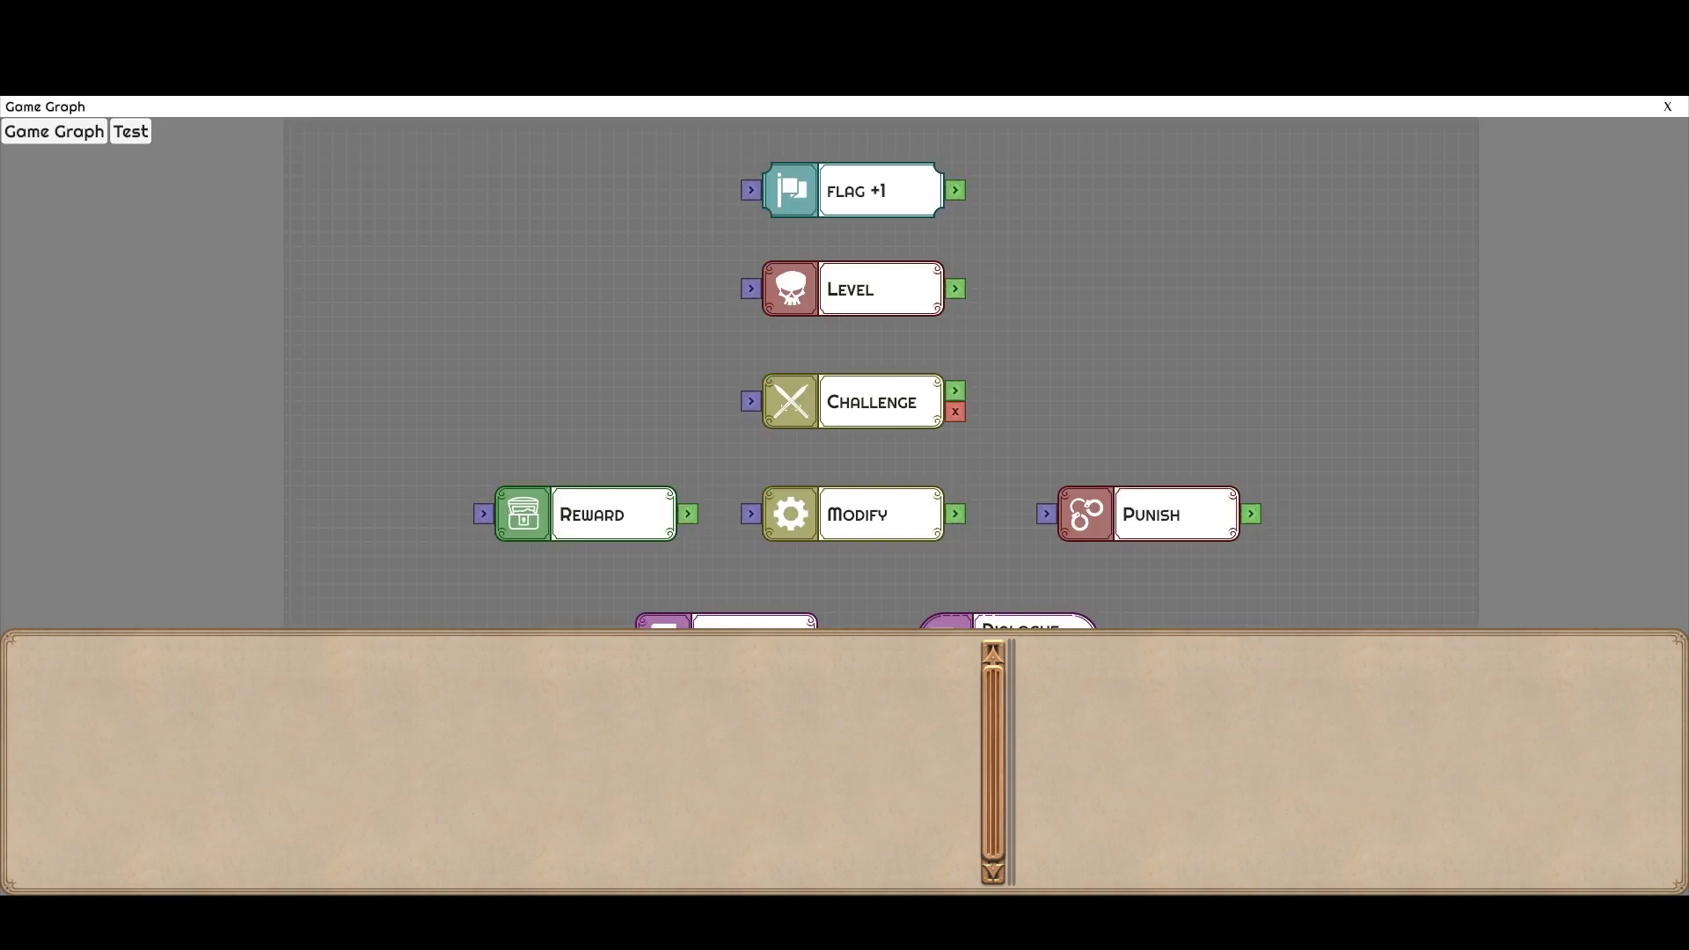
left_click(853, 190)
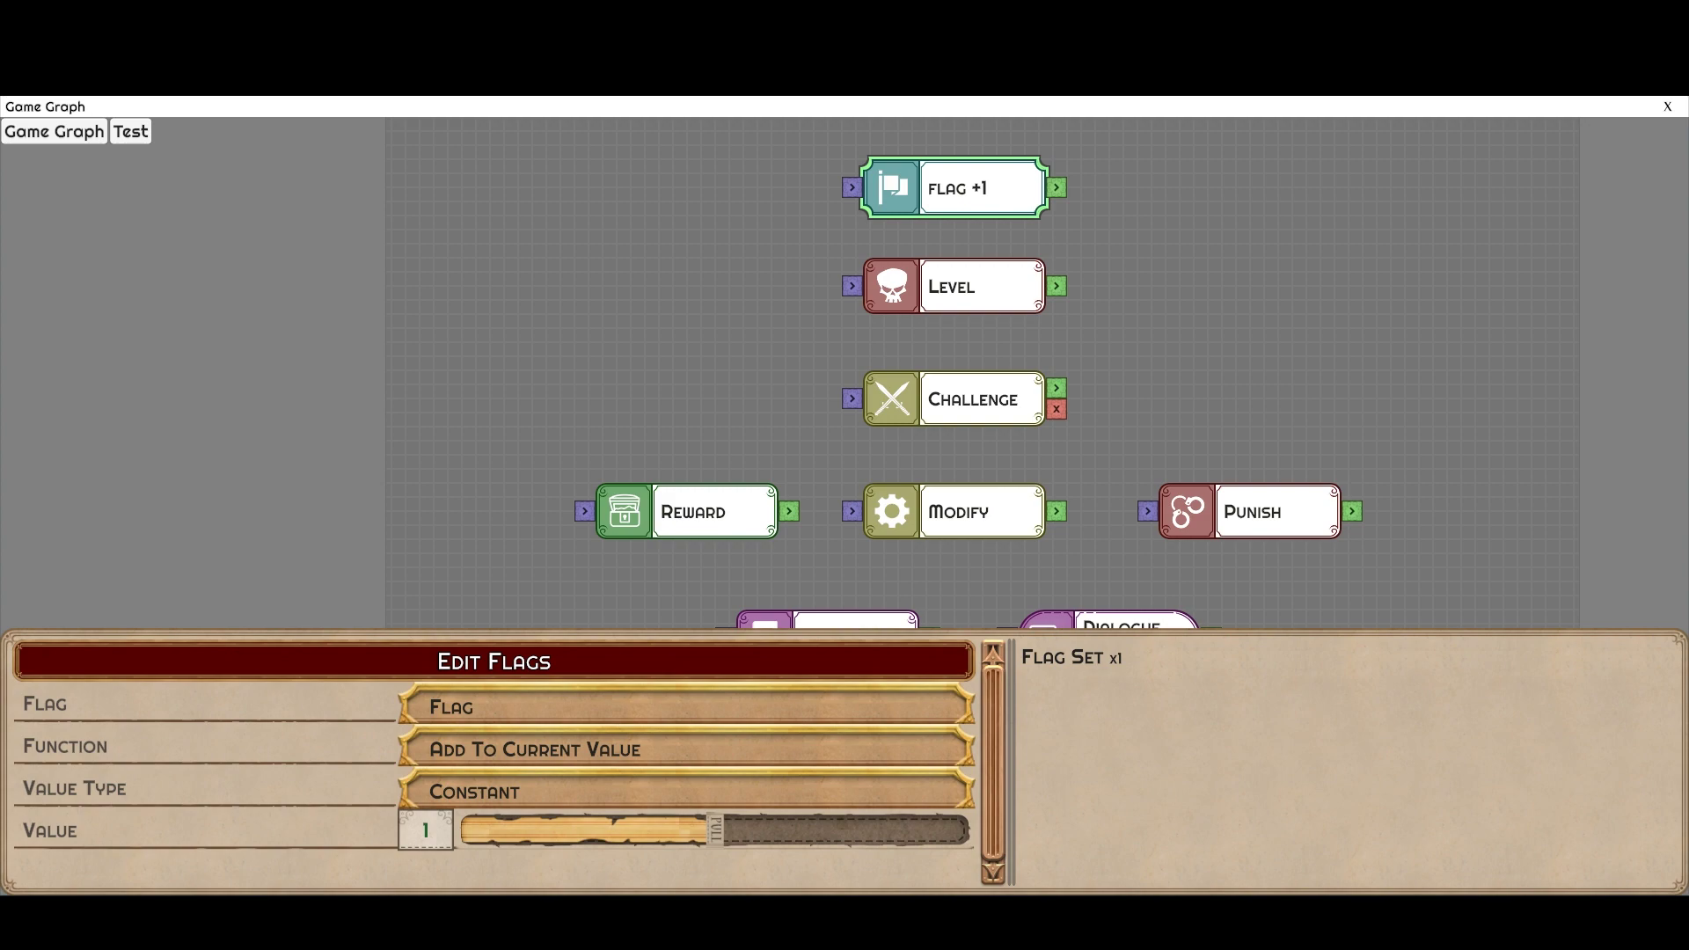
- Open the Level node's settings and review its Advanced options
left_click_drag(1135, 343, 1145, 296)
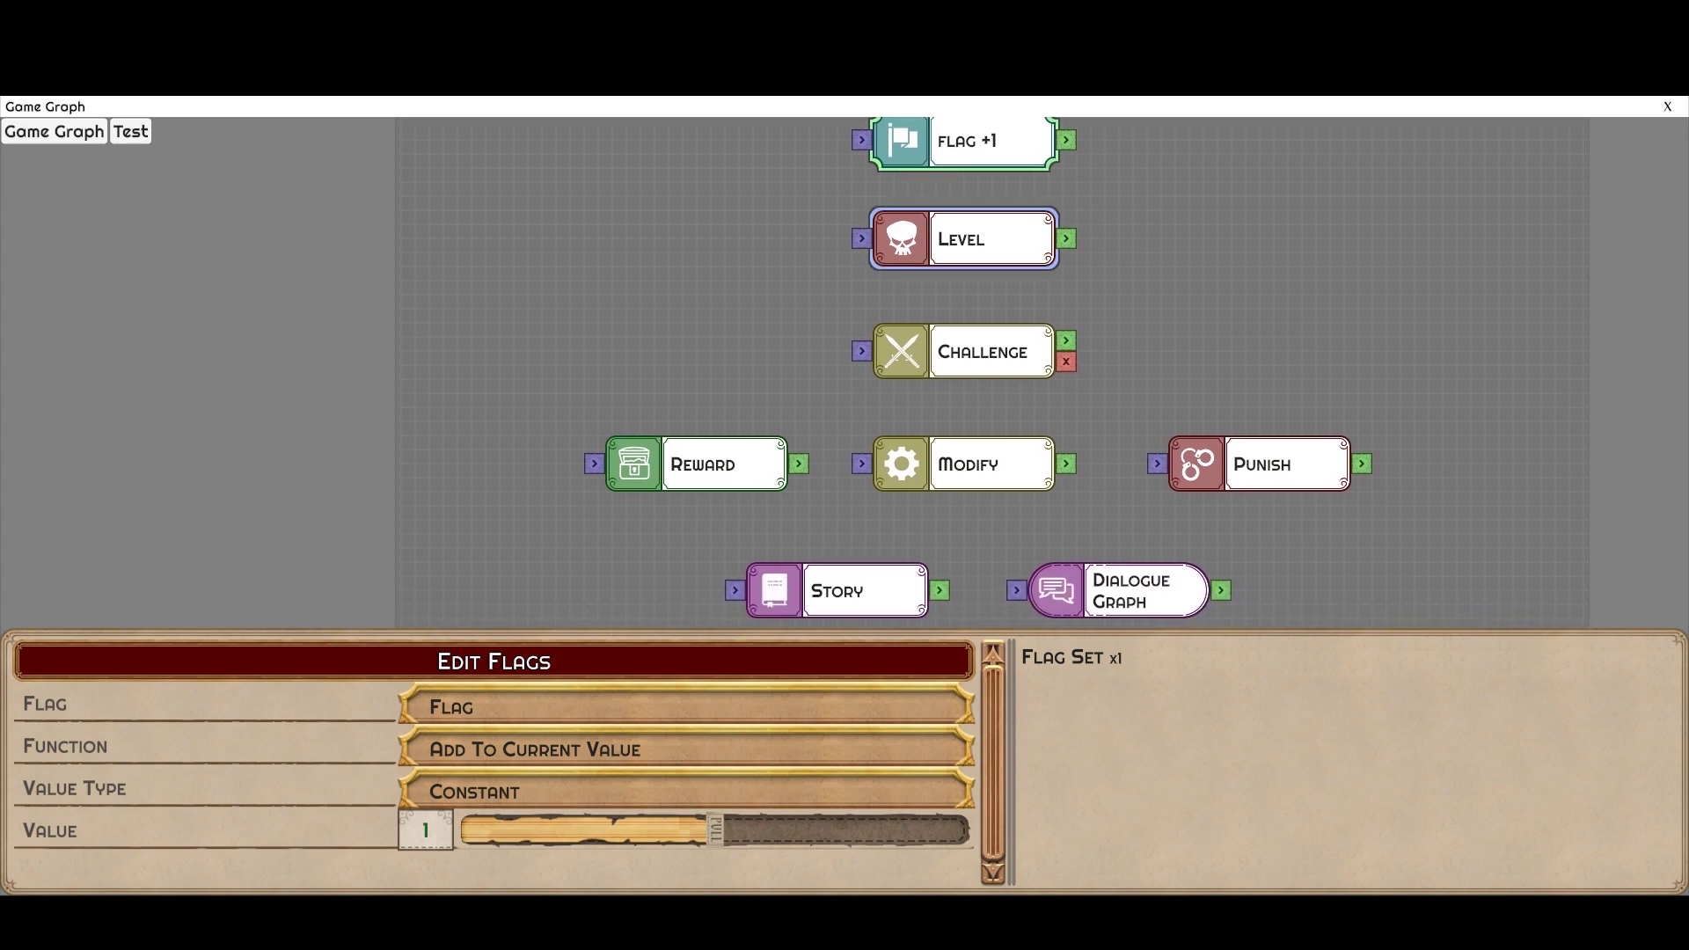
left_click(964, 238)
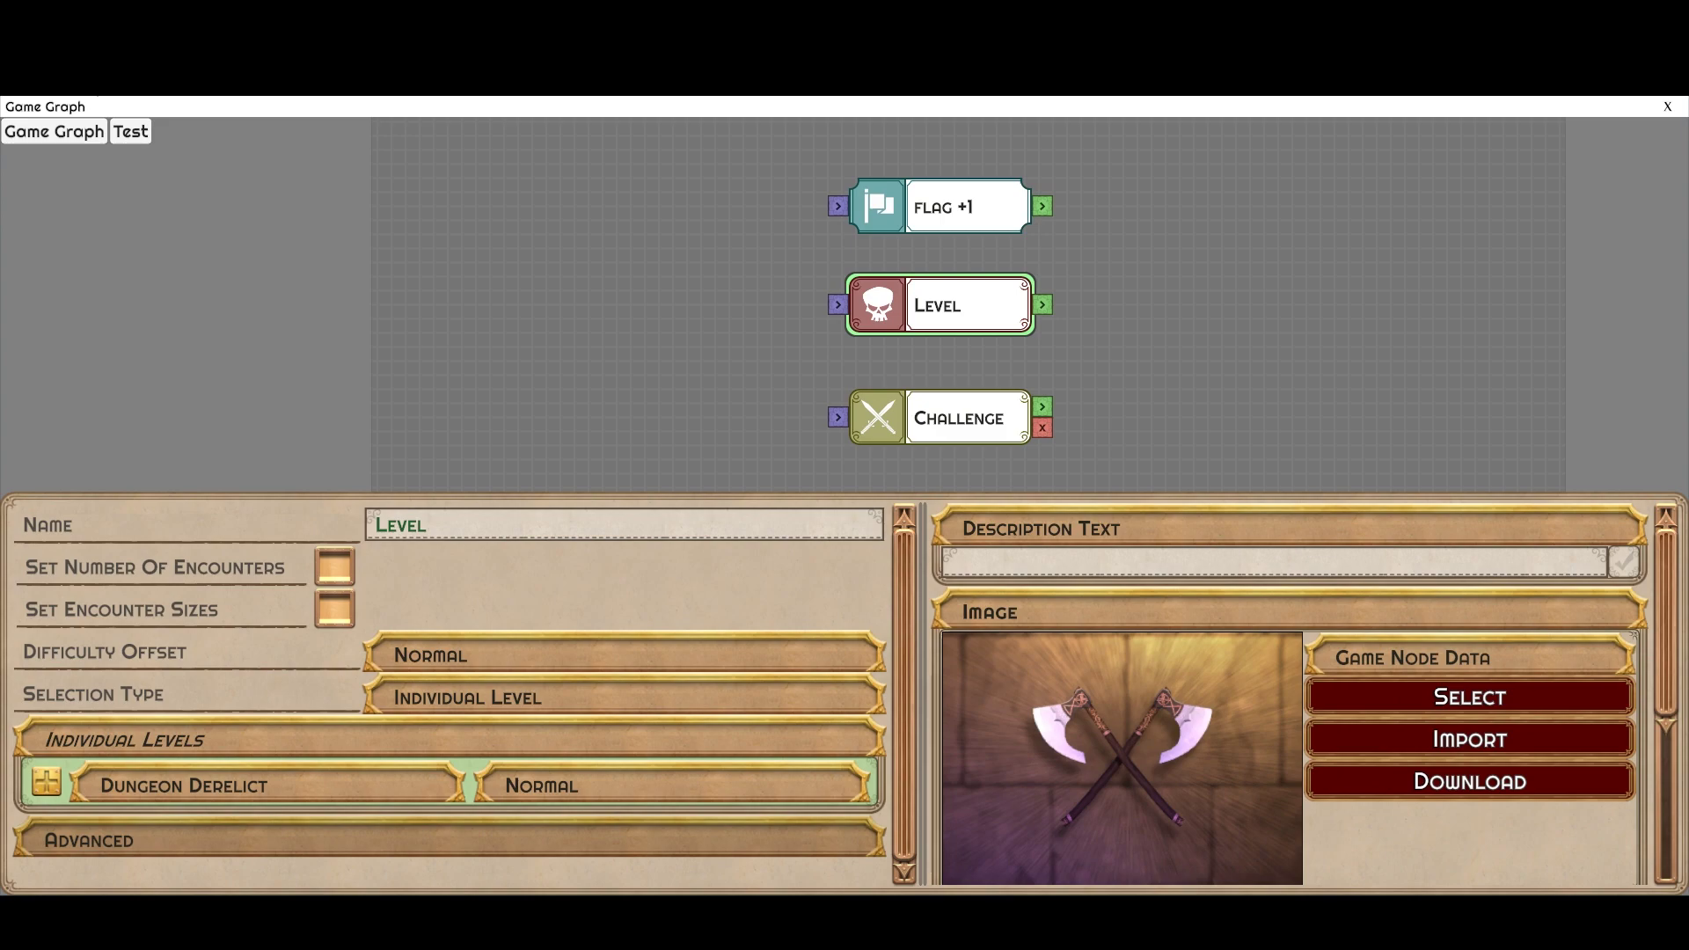
left_click(449, 840)
scroll(449, 840, "down", 2)
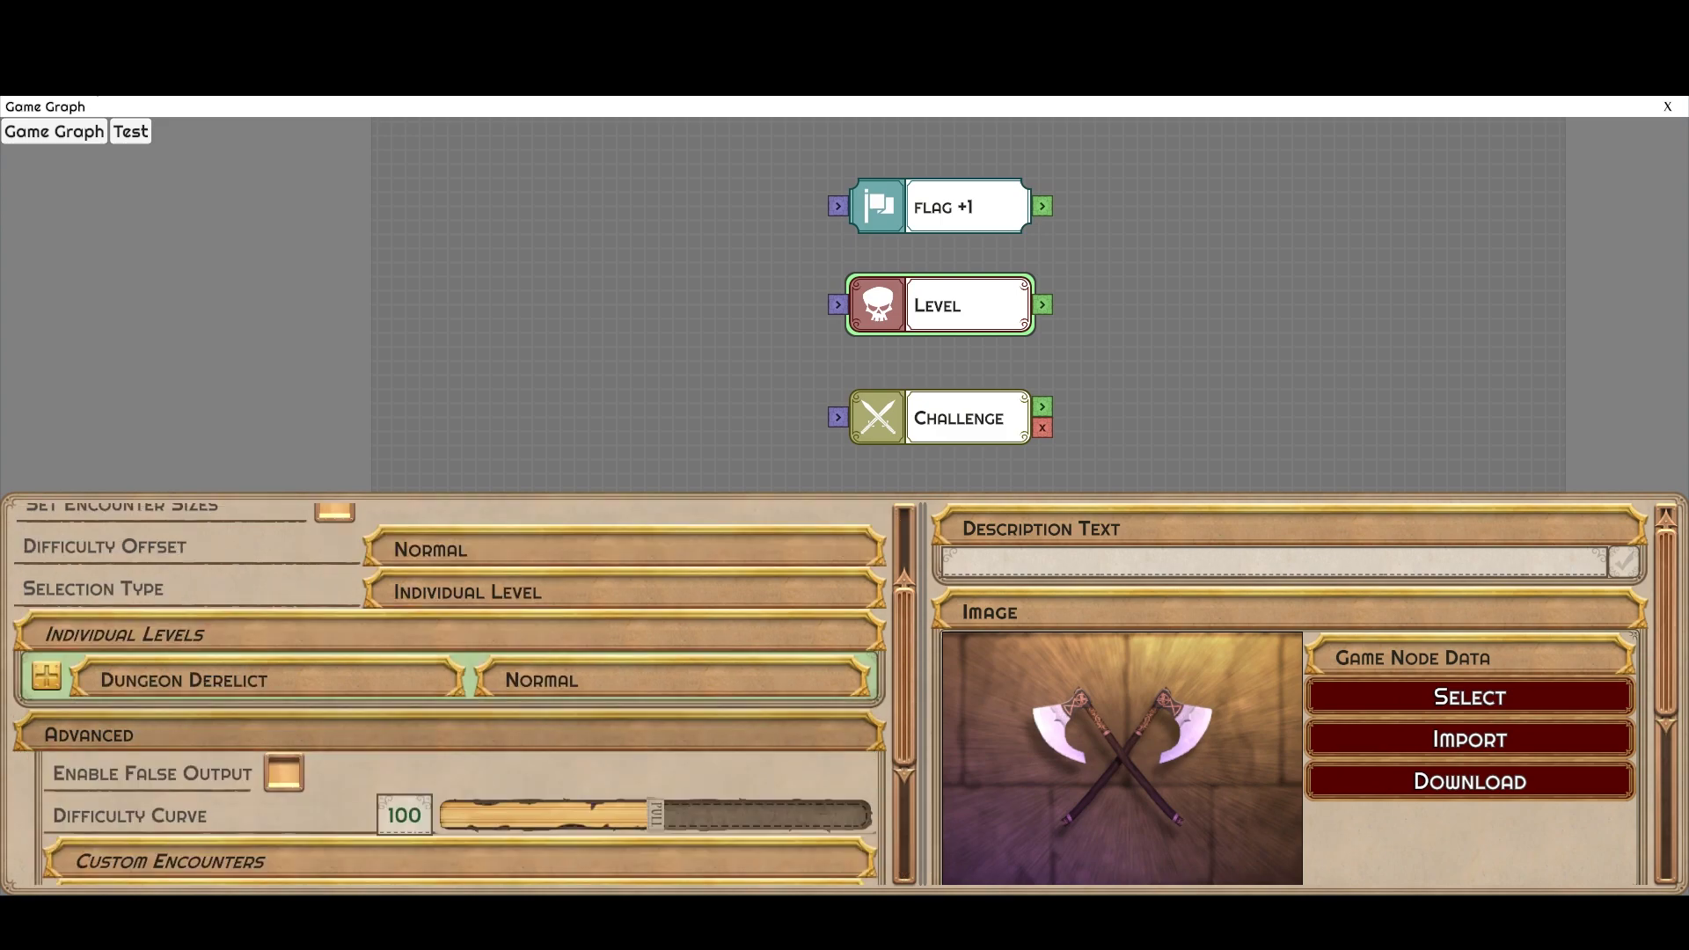
scroll(449, 695, "down", 2)
scroll(449, 695, "down", 1)
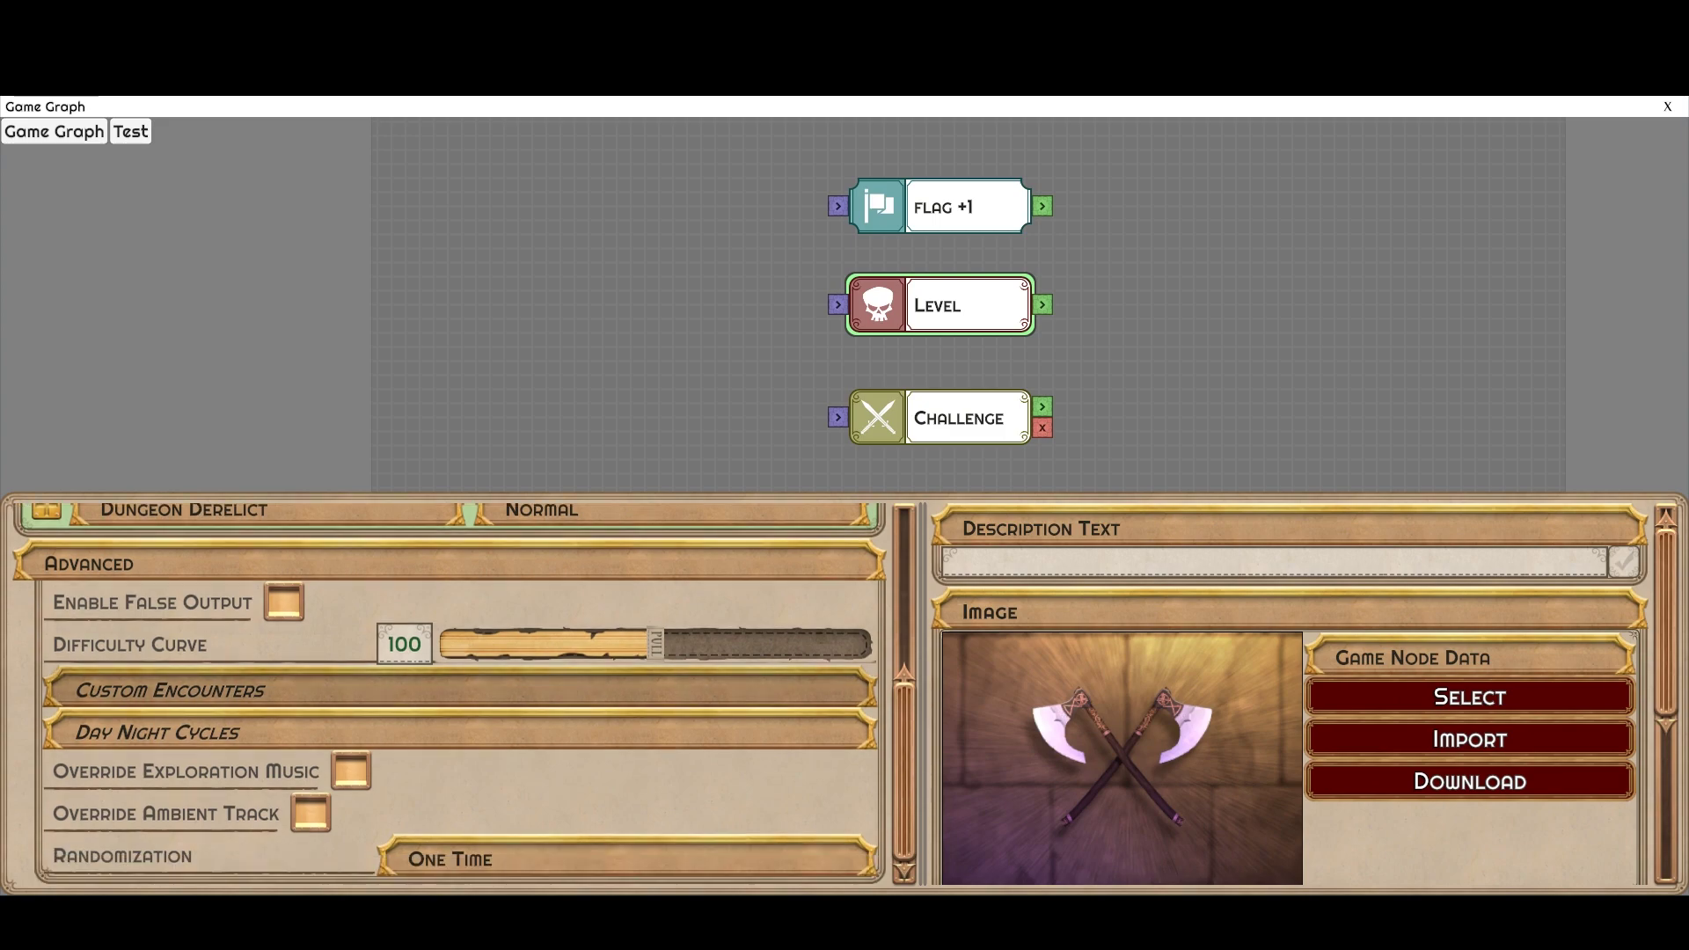
scroll(449, 695, "up", 3)
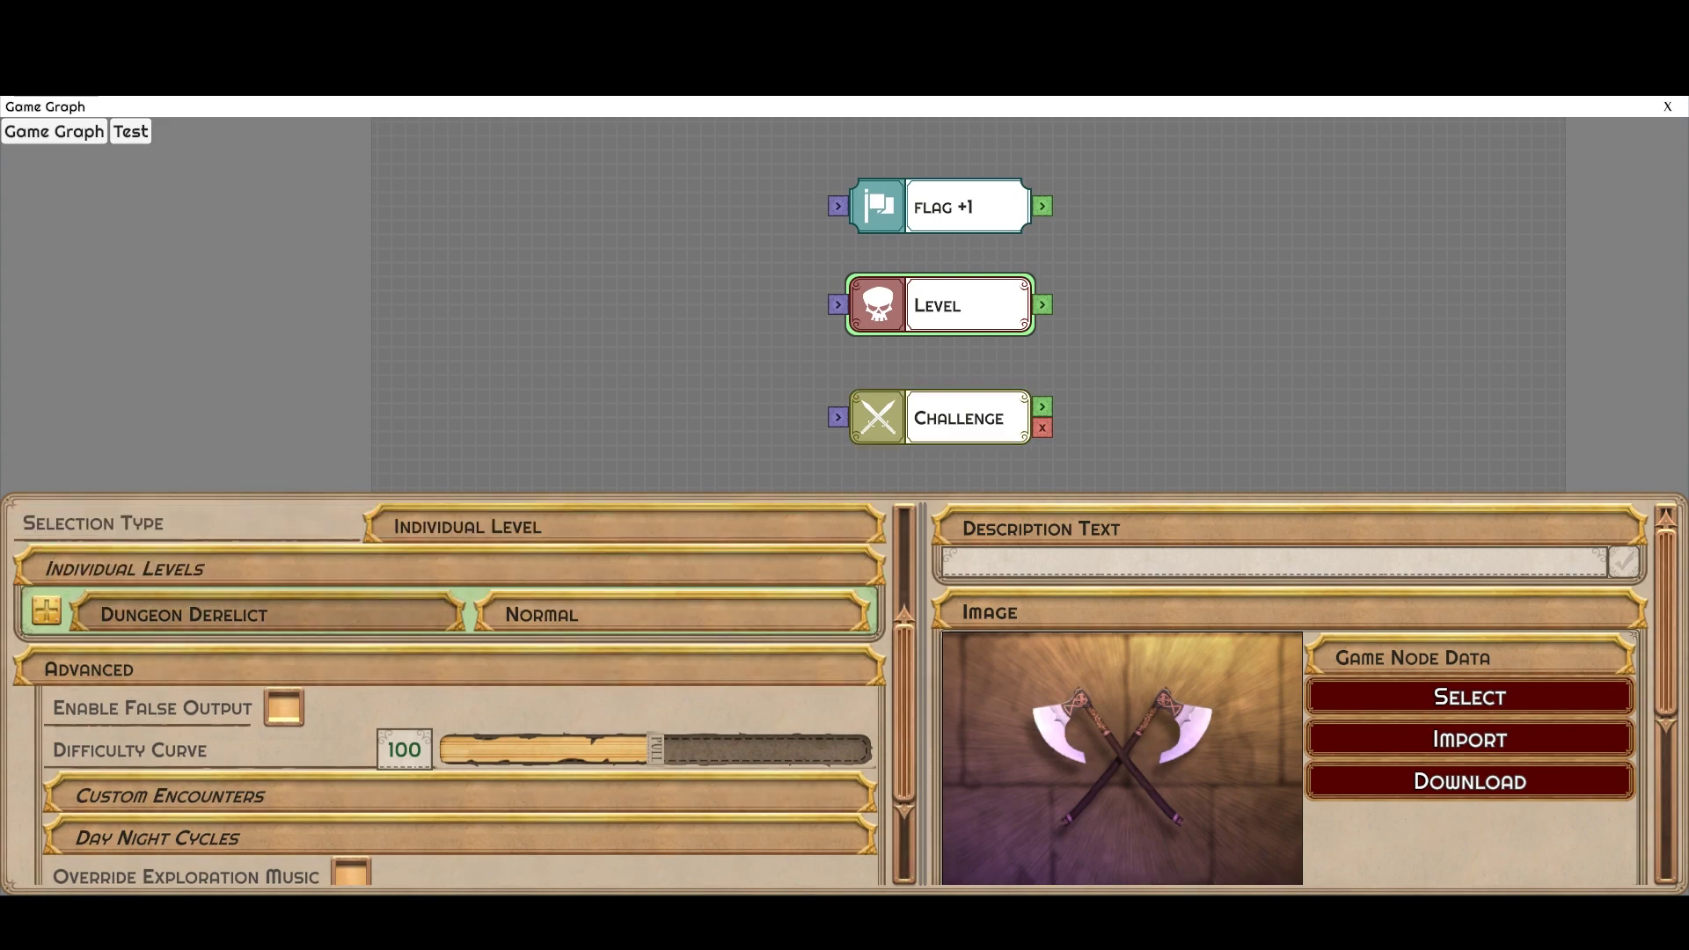
- Examine the Level node's Individual Levels, Custom Encounters and Day Night Cycles options
left_click(272, 614)
scroll(277, 783, "down", 5)
scroll(277, 784, "up", 4)
left_click(273, 581)
scroll(273, 620, "up", 2)
scroll(352, 739, "down", 2)
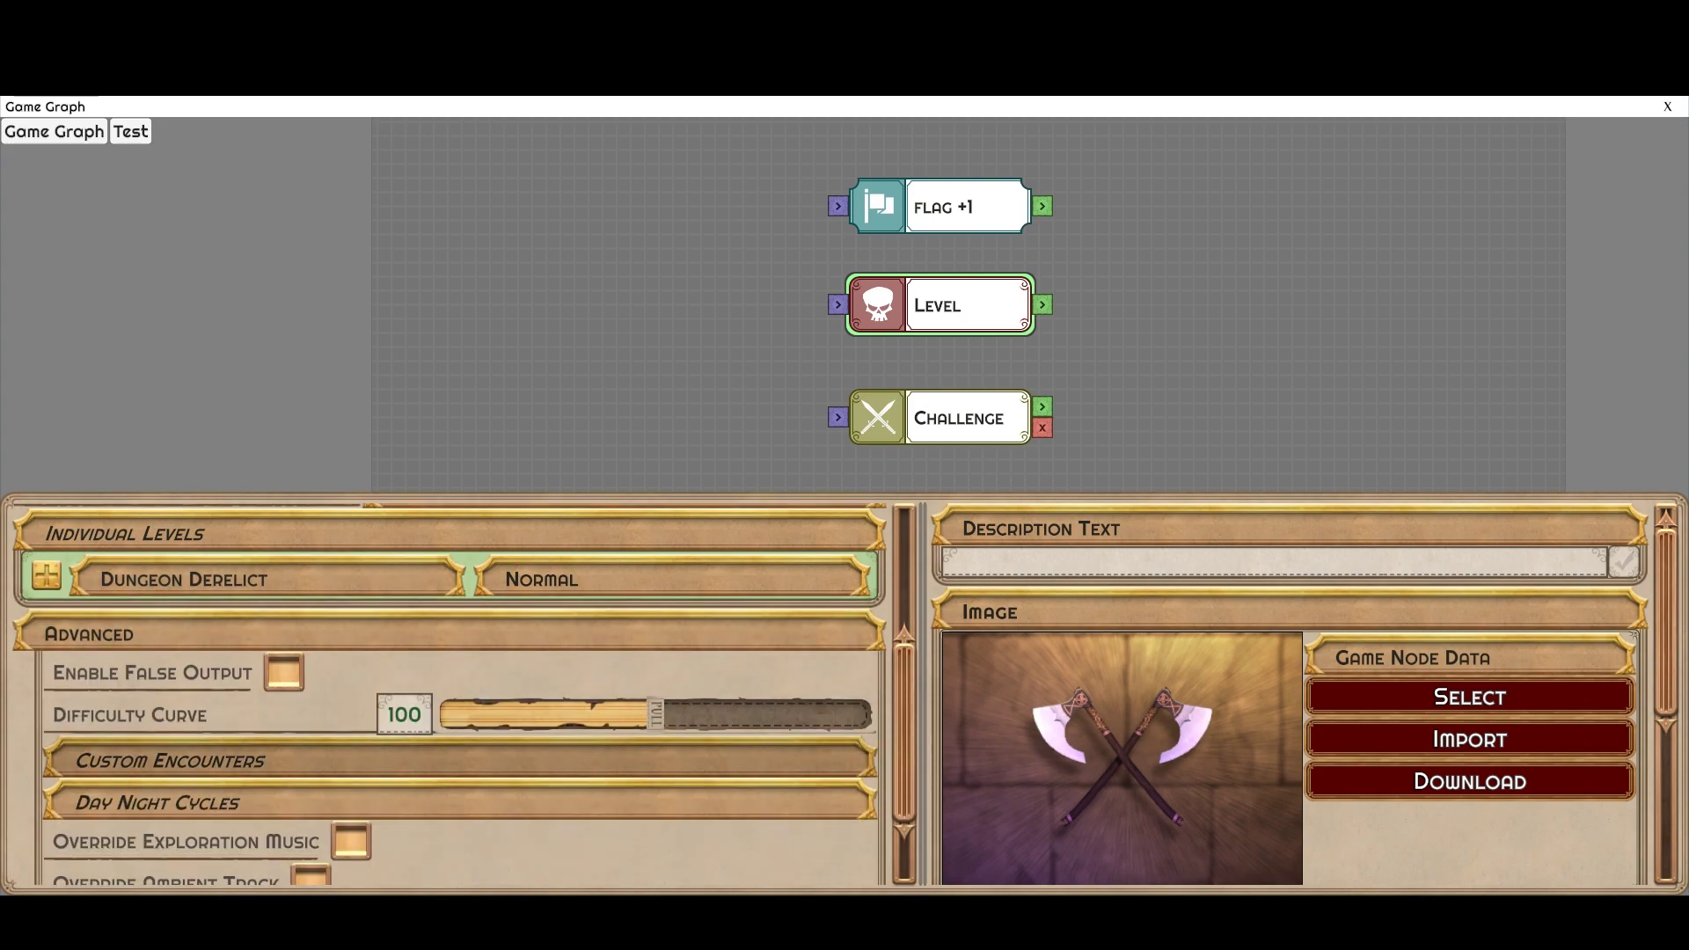
scroll(449, 695, "down", 3)
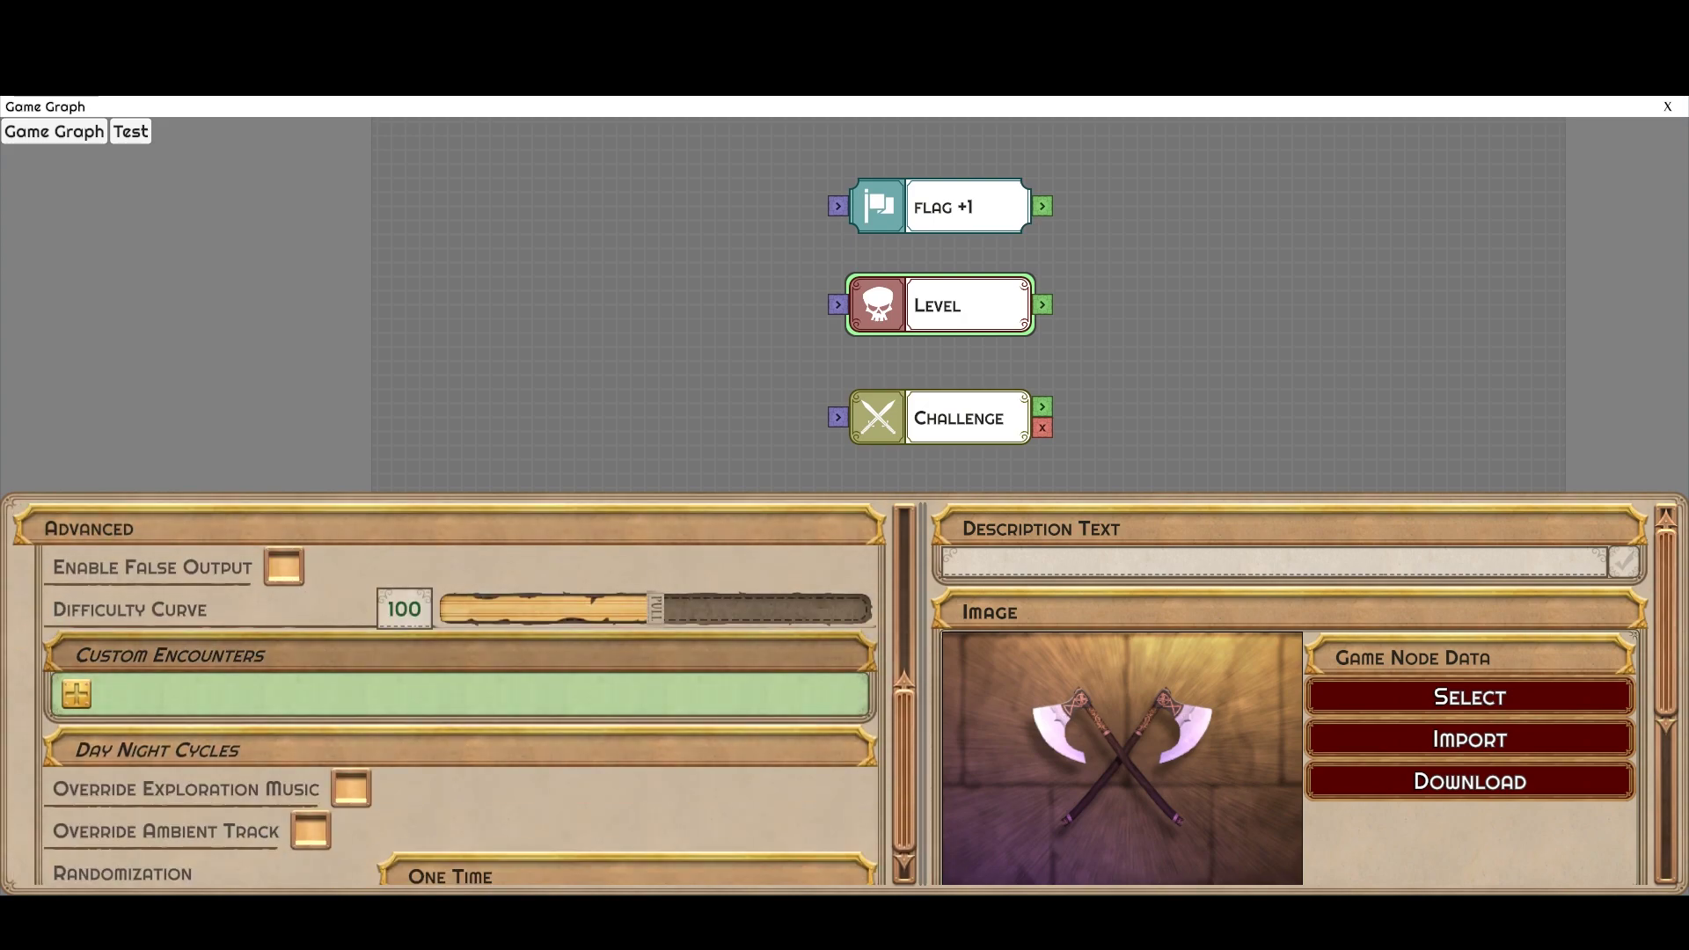
scroll(449, 696, "up", 1)
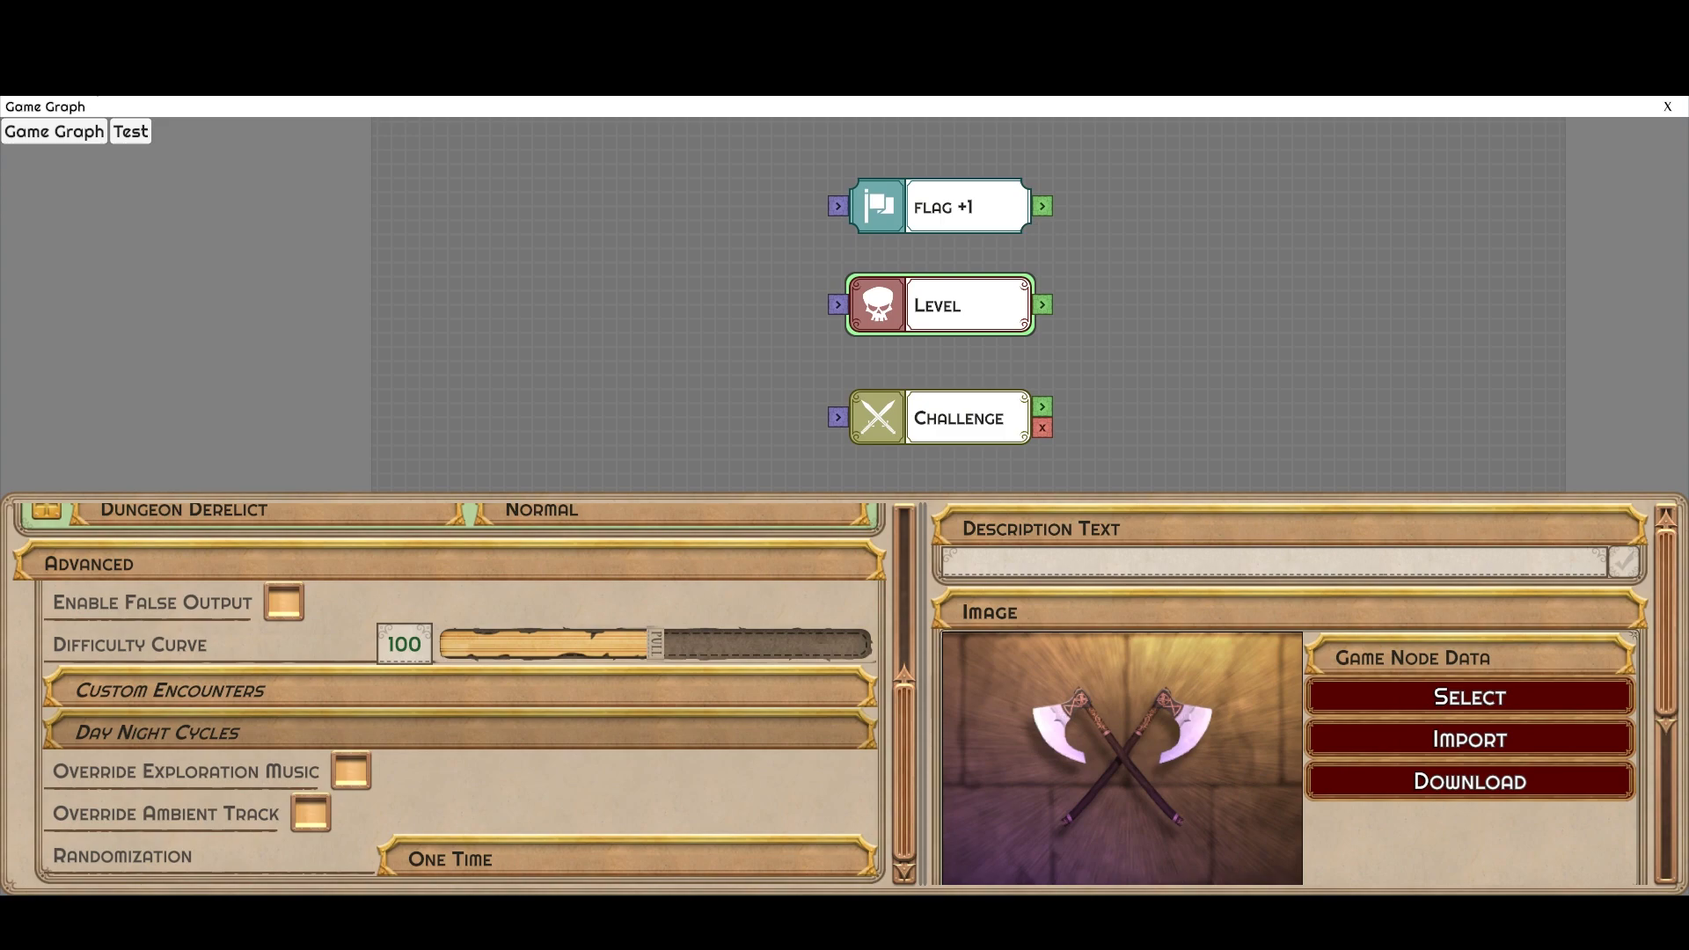
left_click(457, 732)
left_click(457, 732)
scroll(449, 695, "up", 5)
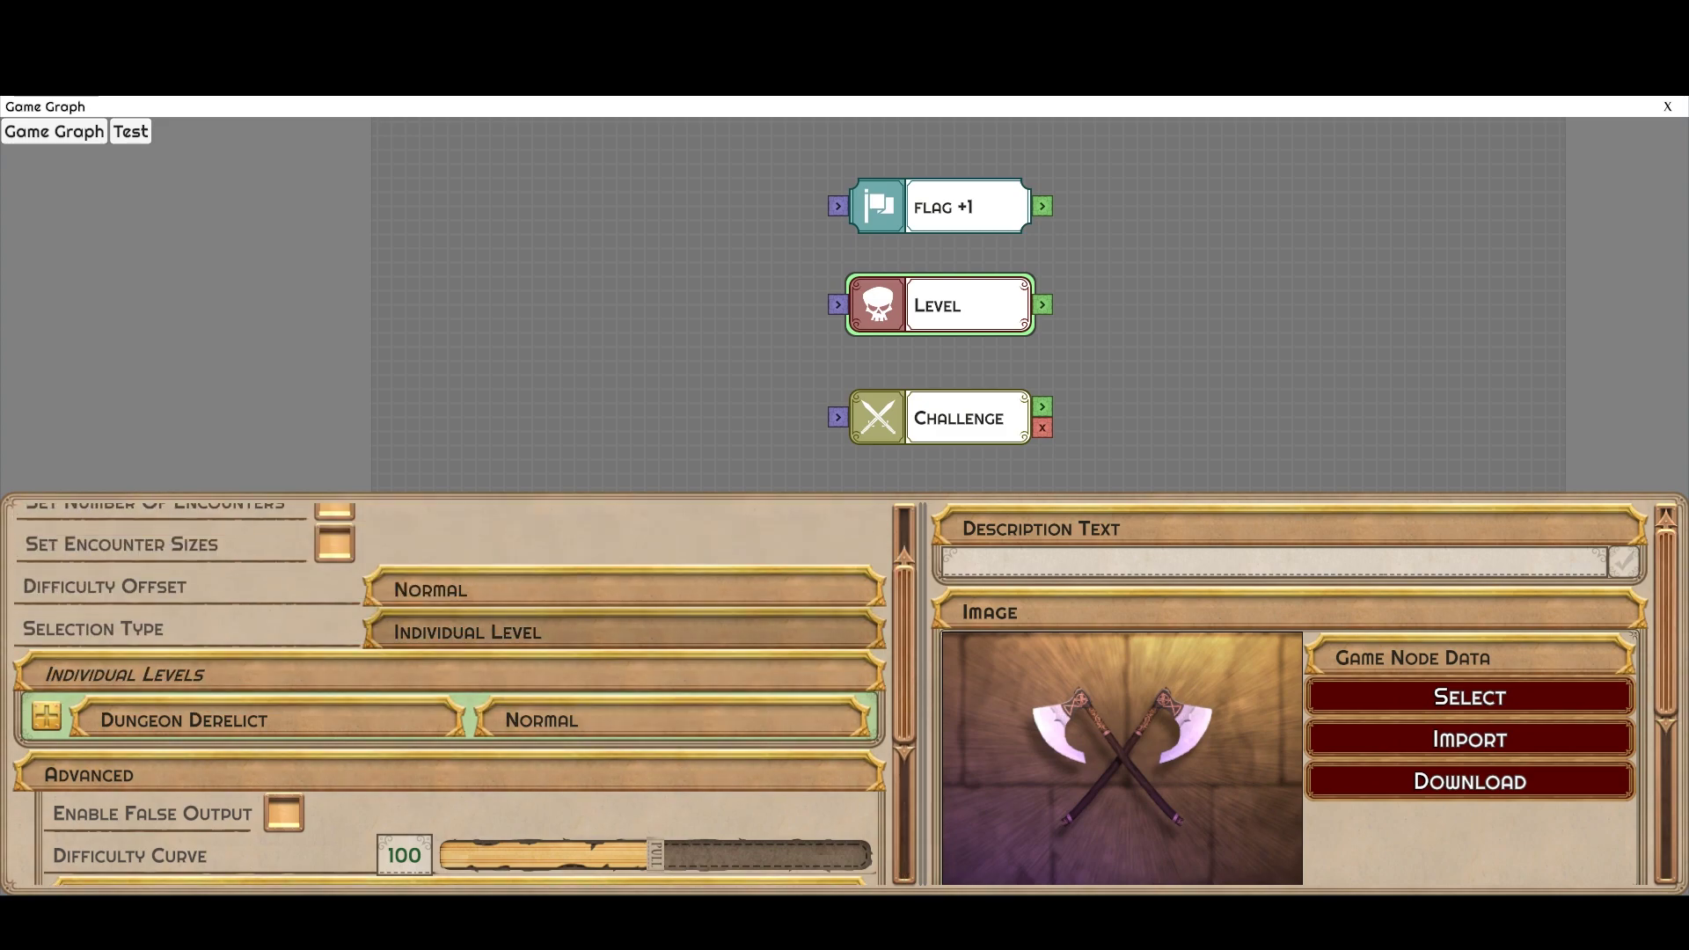
scroll(448, 696, "up", 2)
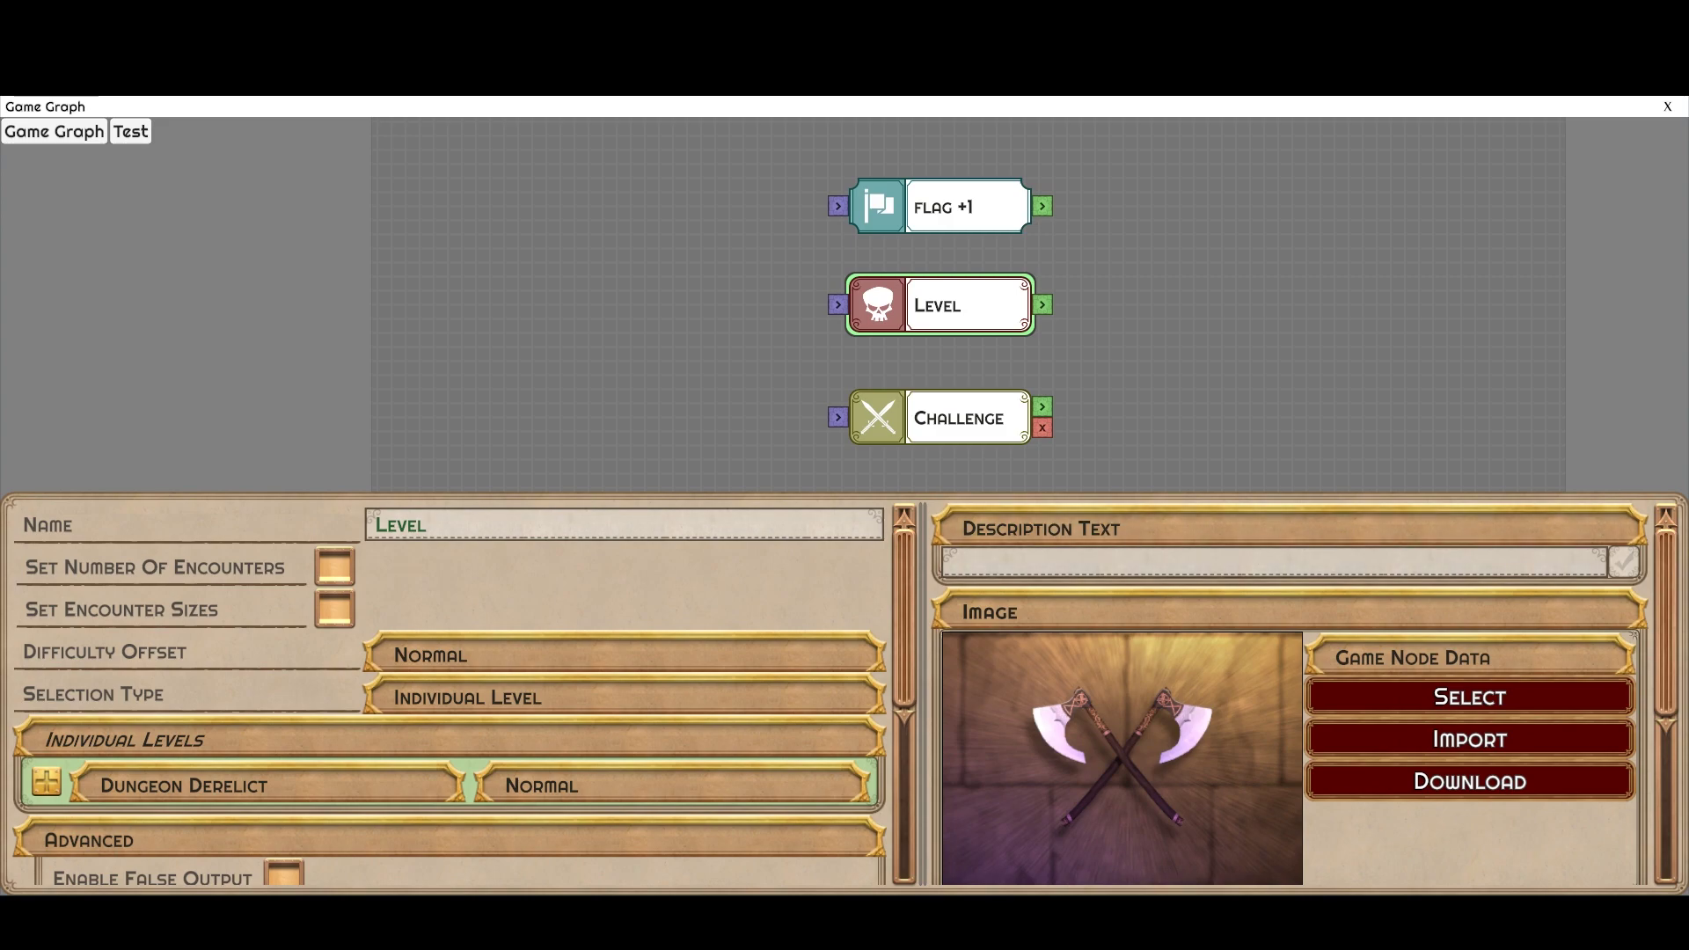
- Open the Challenge node's settings and browse the challenge types available to add
left_click_drag(1188, 370, 1231, 318)
left_click(984, 366)
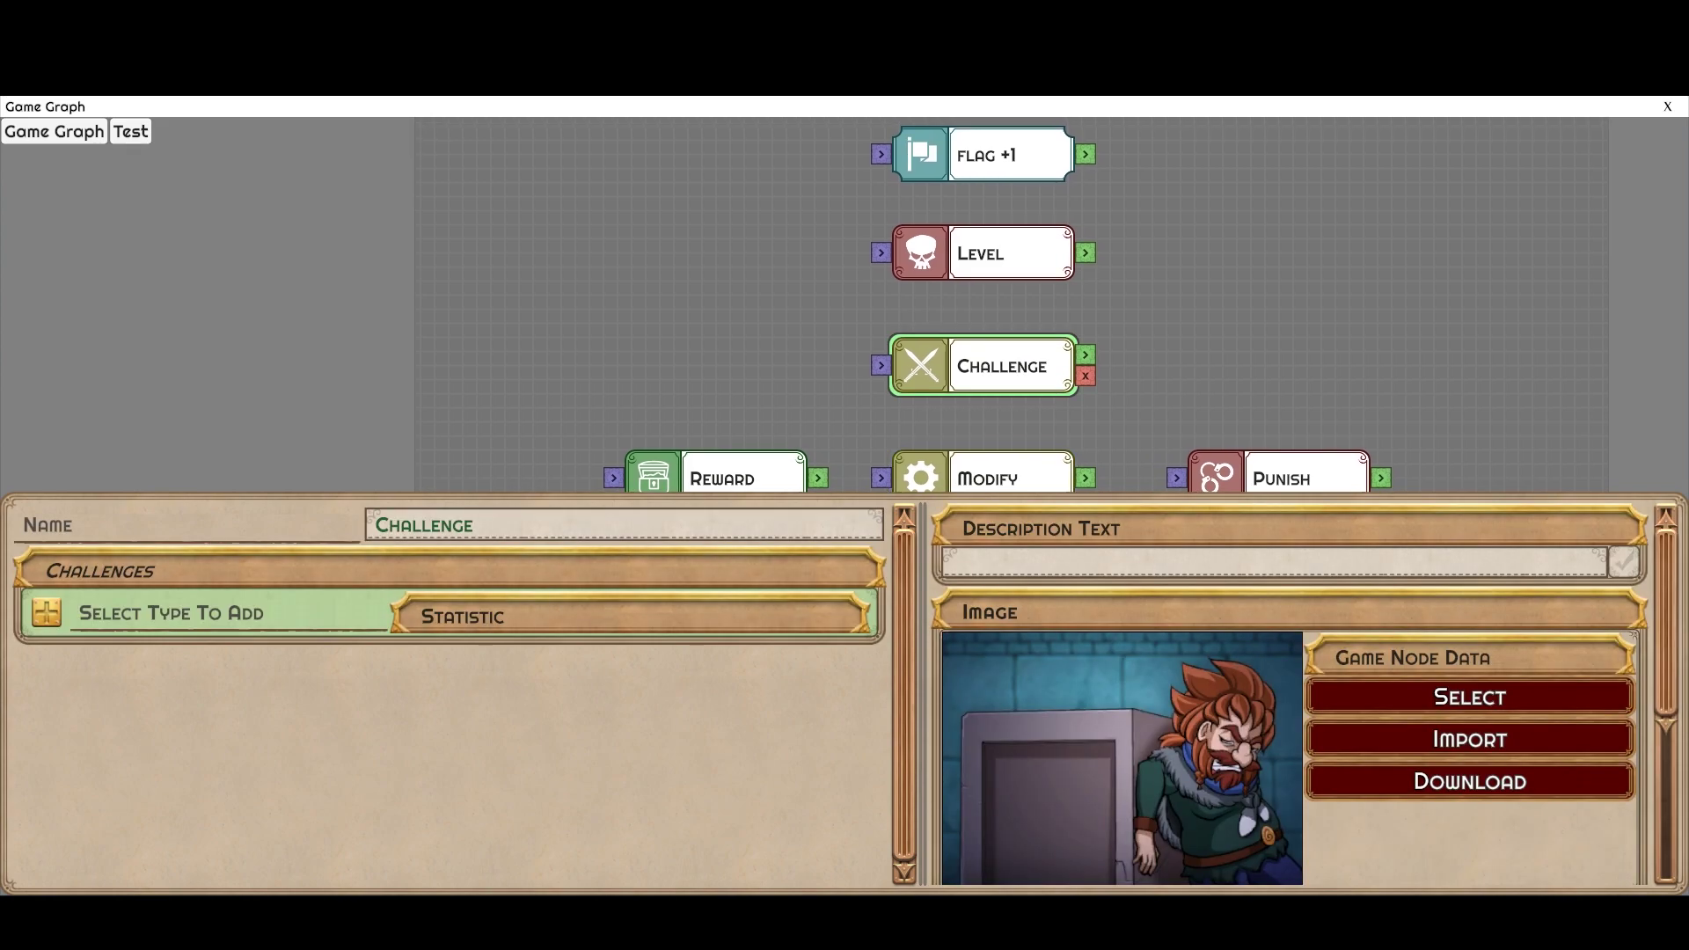
left_click_drag(983, 367, 949, 353)
left_click(630, 616)
scroll(630, 681, "down", 3)
scroll(630, 674, "down", 1)
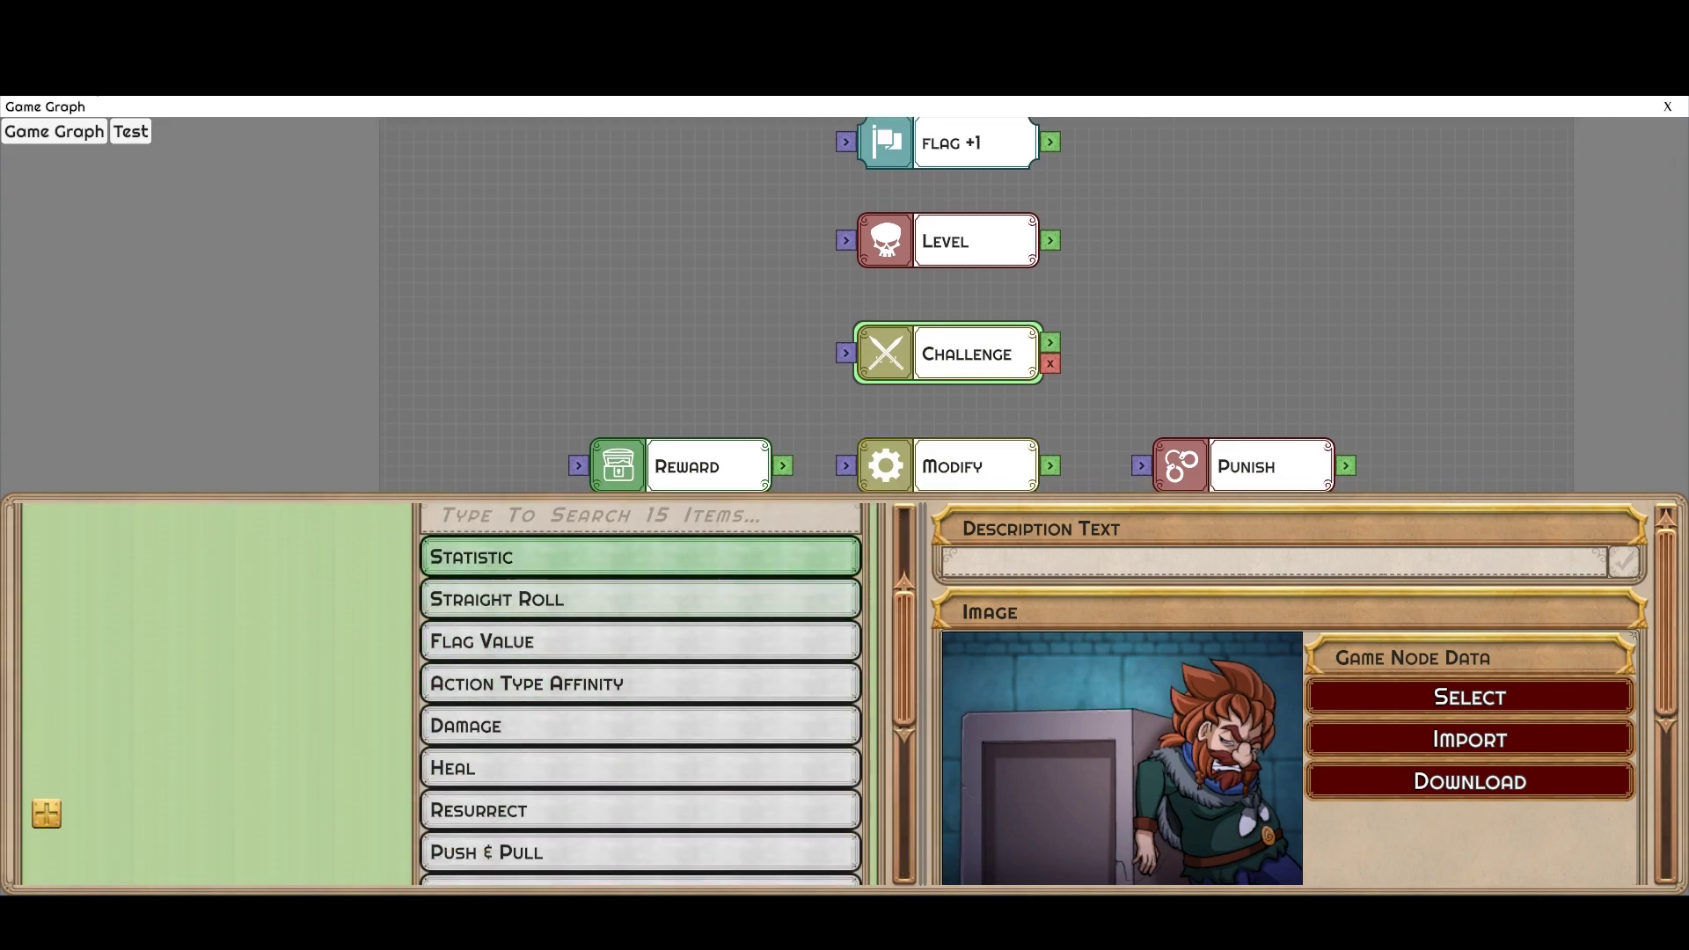
scroll(640, 690, "down", 1)
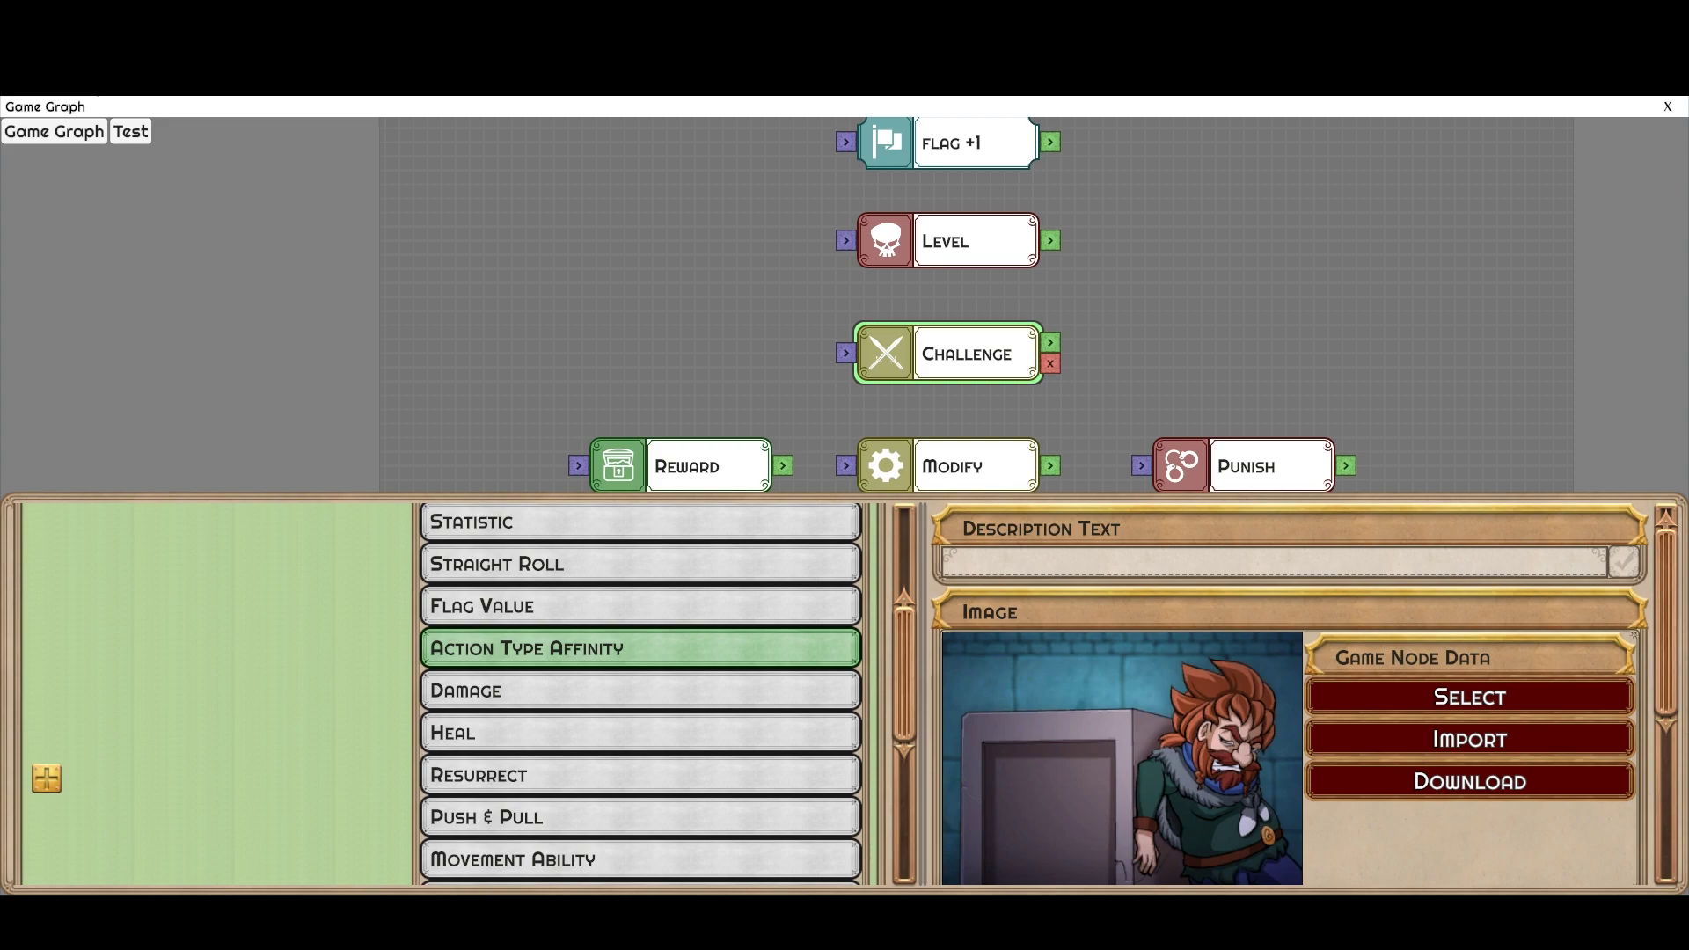
scroll(641, 649, "down", 1)
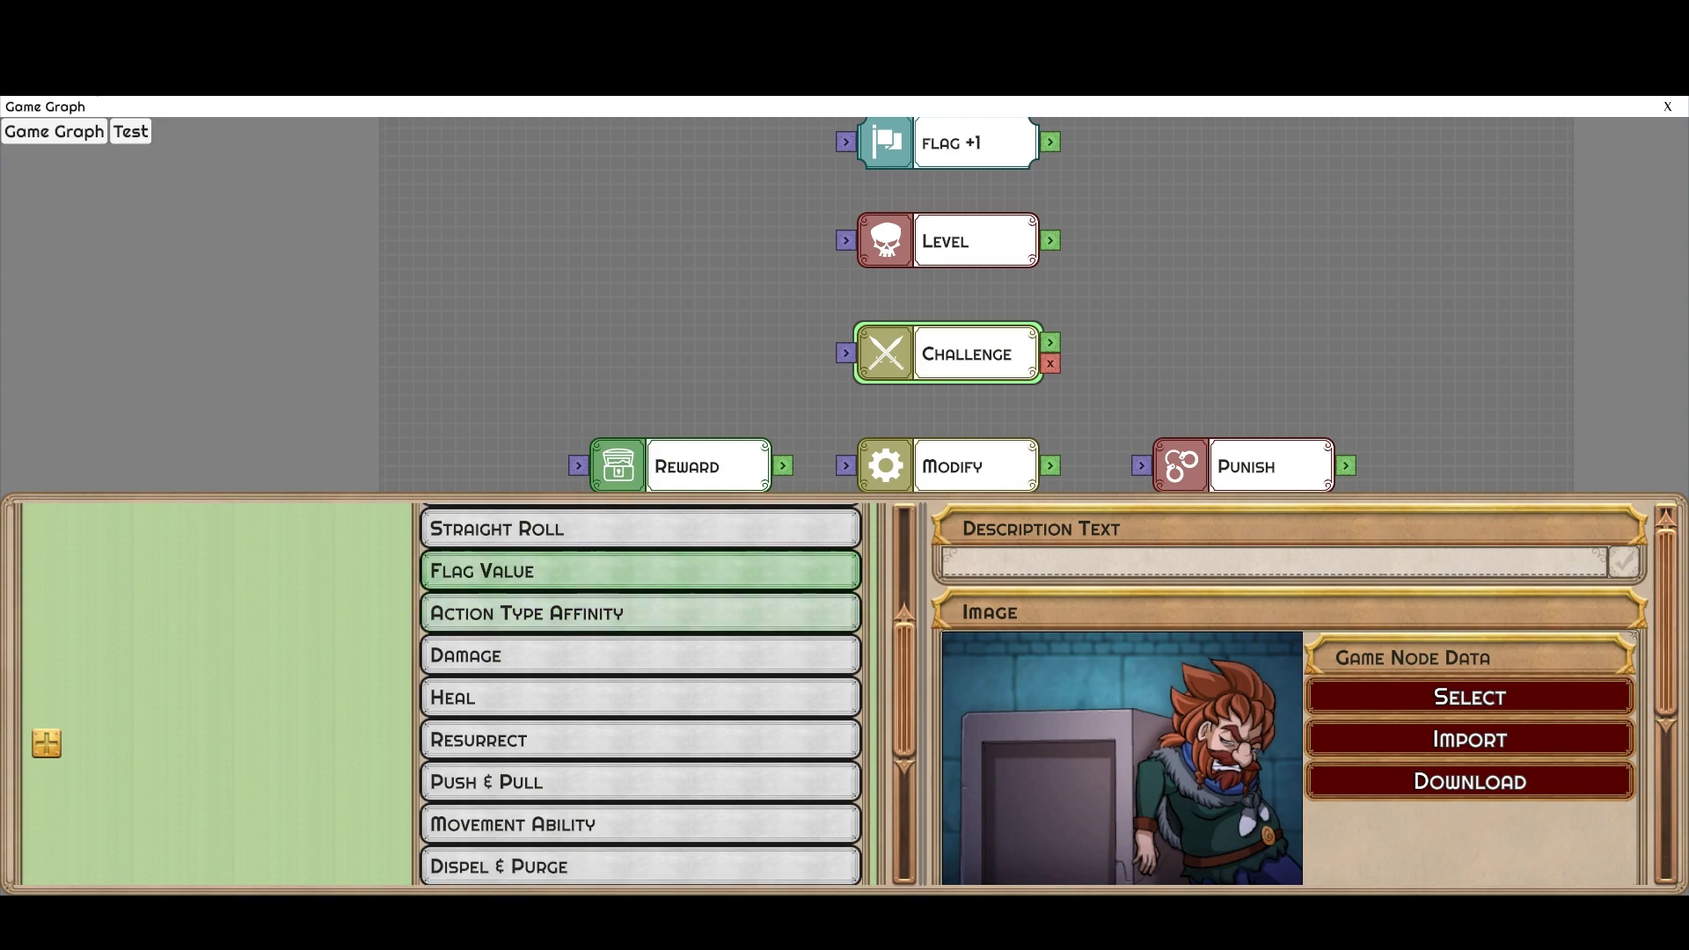
scroll(640, 743, "down", 1)
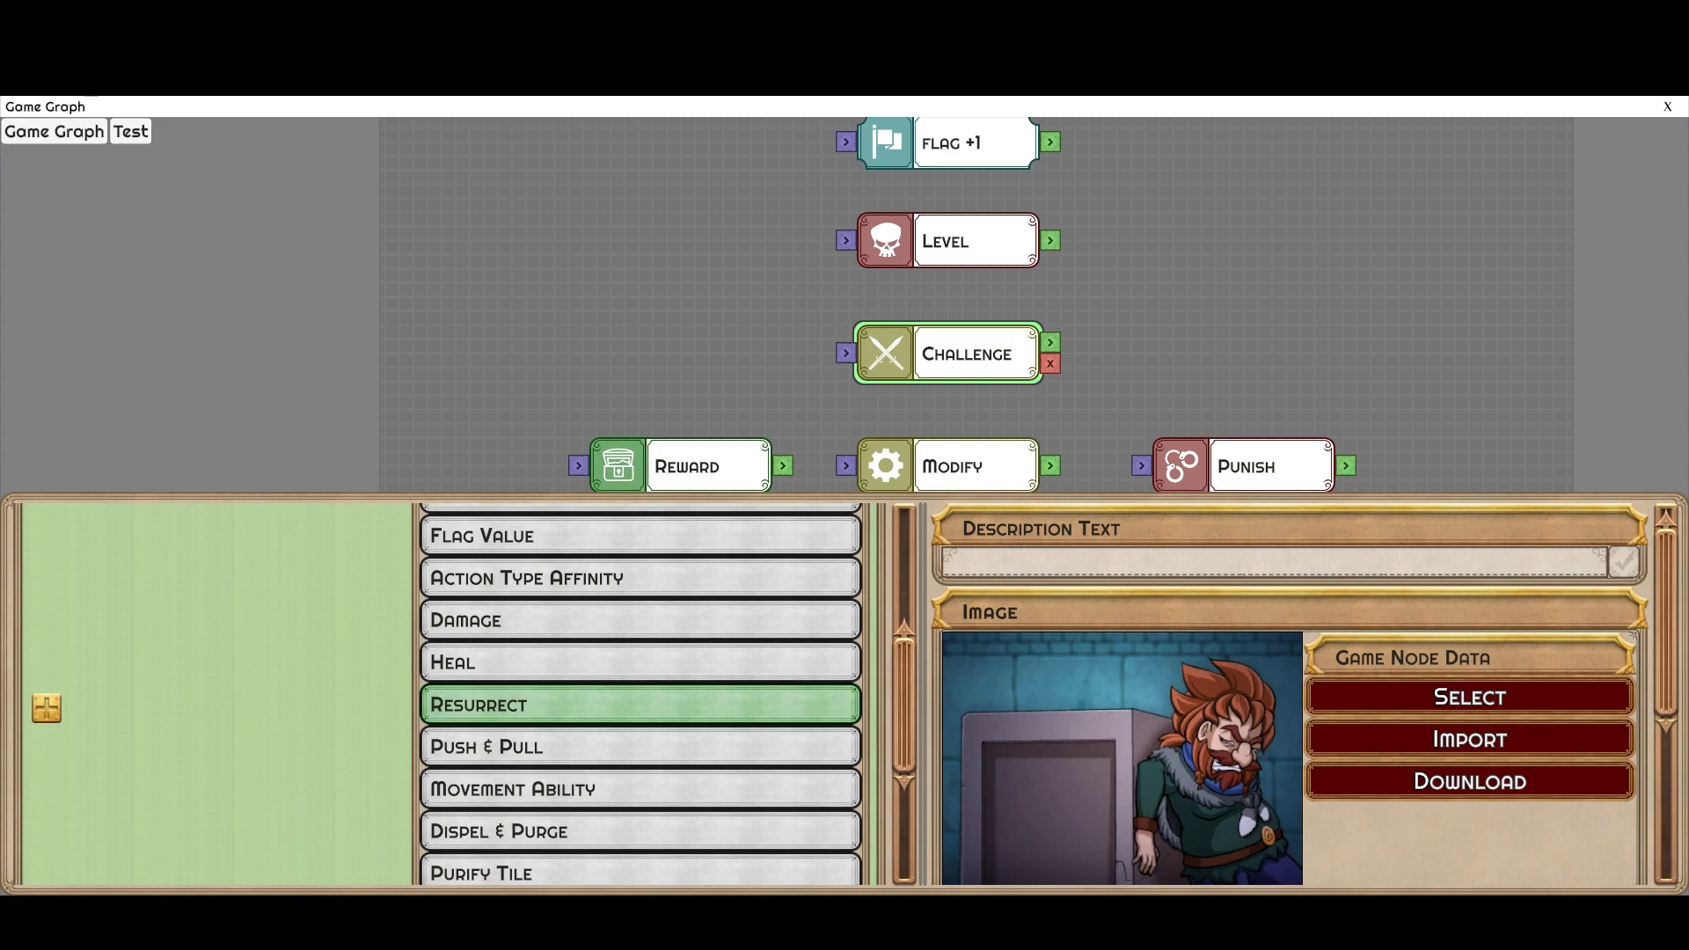
scroll(640, 651, "down", 1)
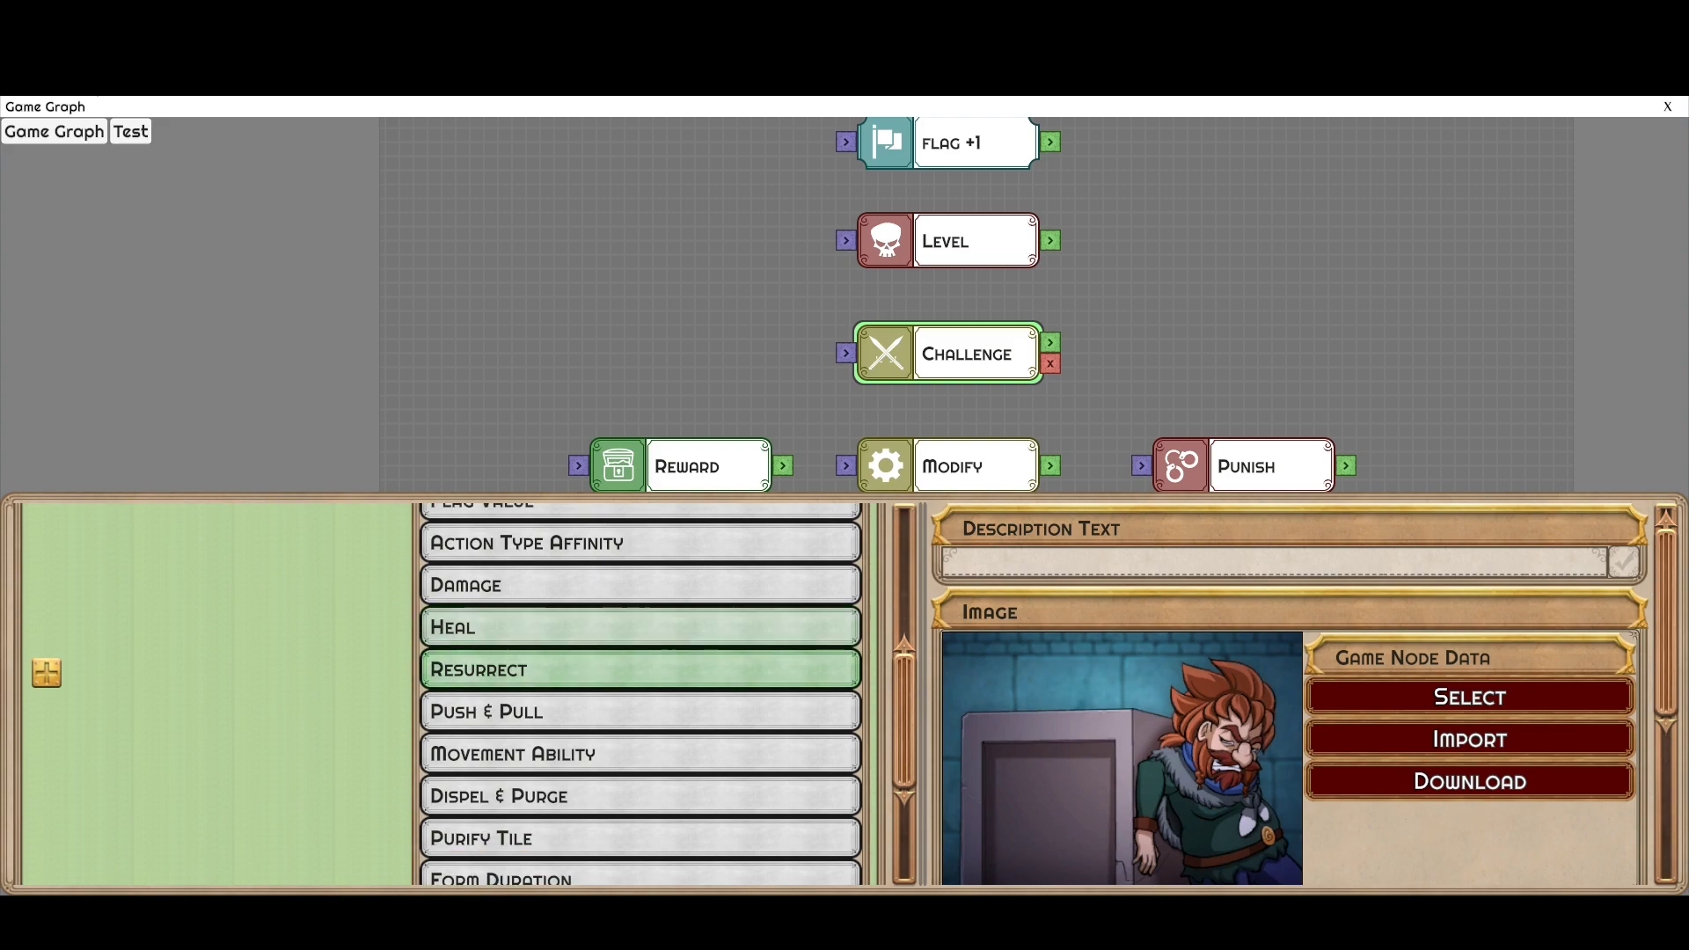
scroll(641, 678, "down", 2)
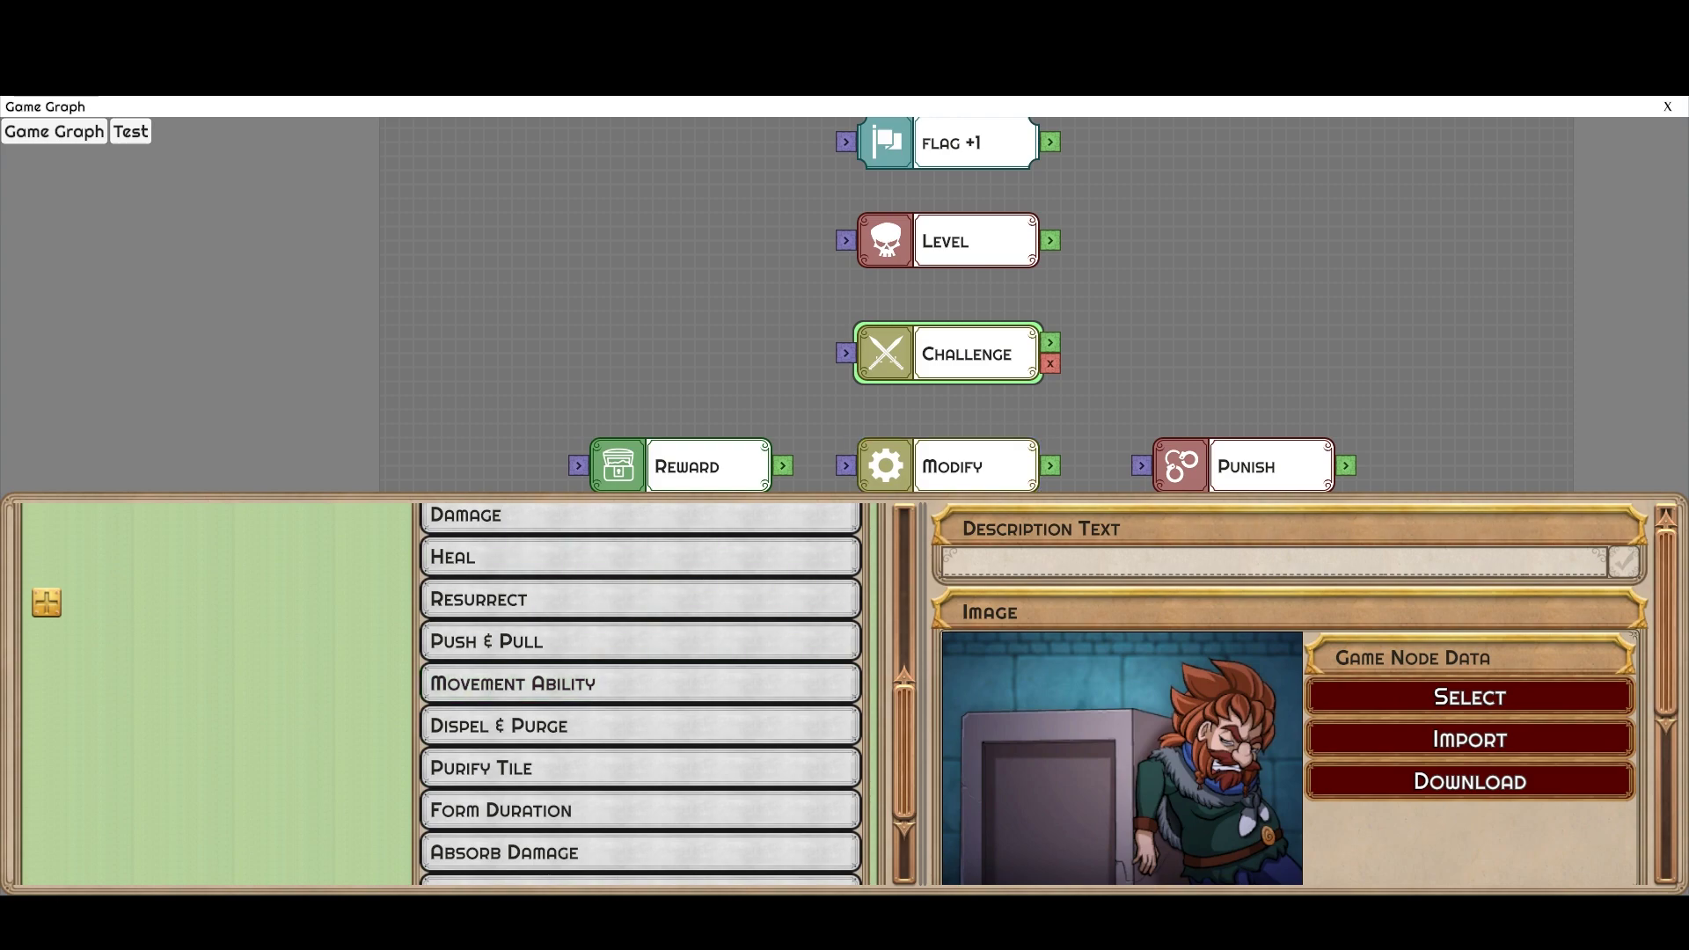
- Reselect the Challenge node and collapse its Challenges section
left_click(948, 353)
left_click_drag(948, 353, 905, 278)
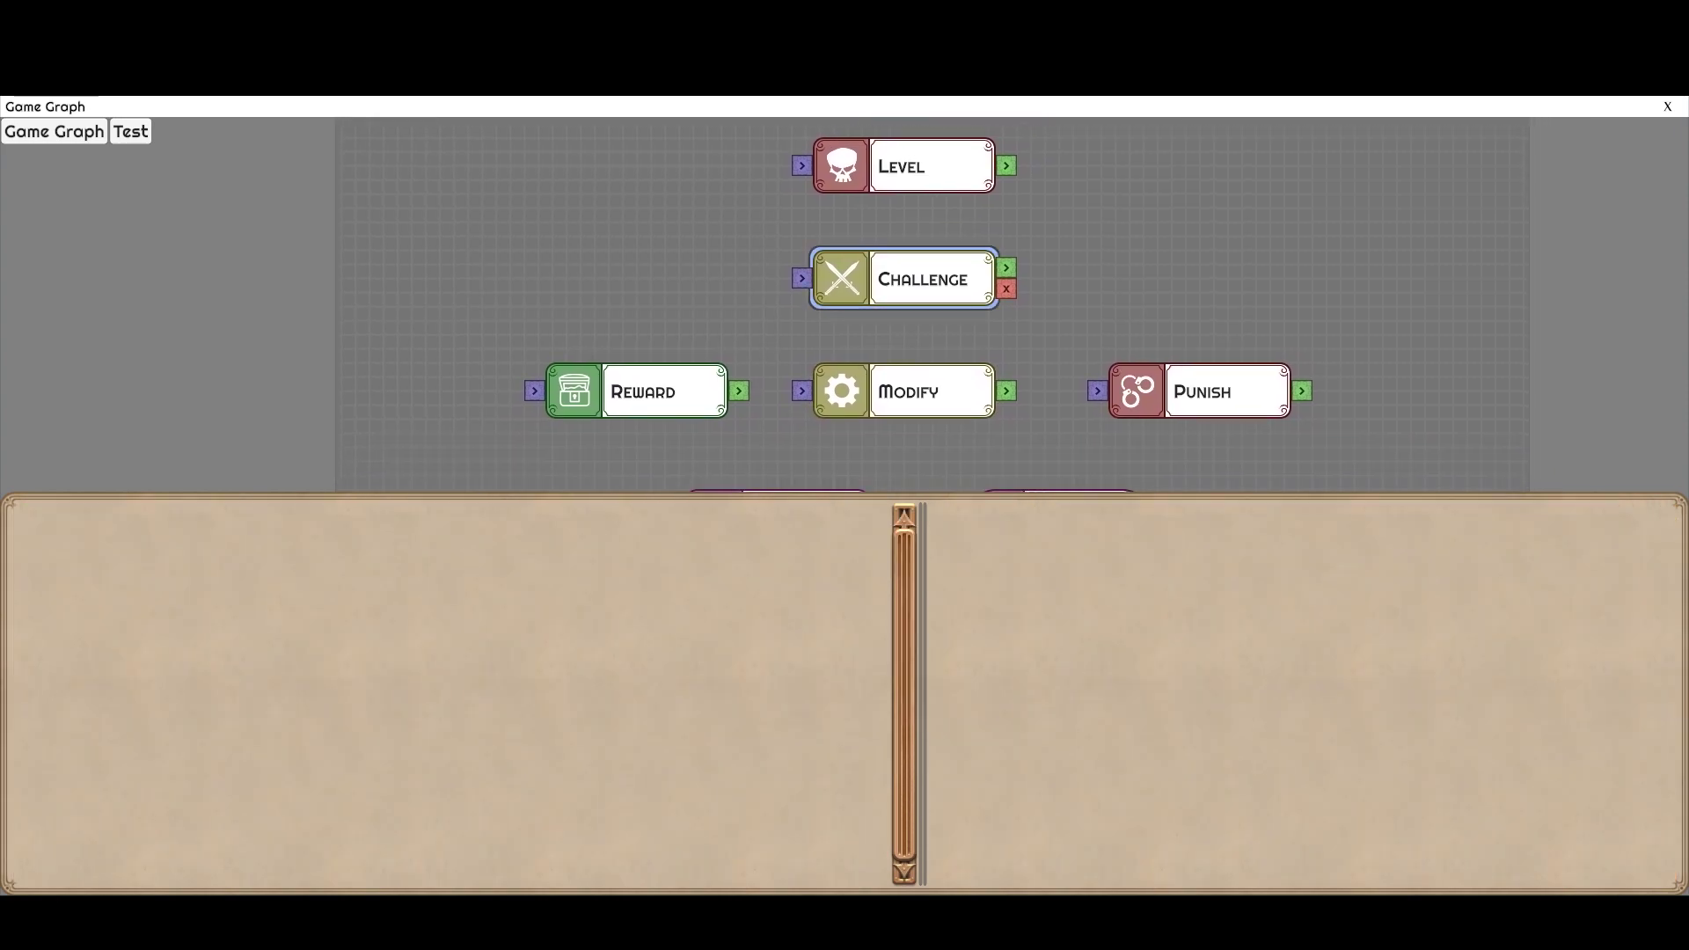
left_click(905, 278)
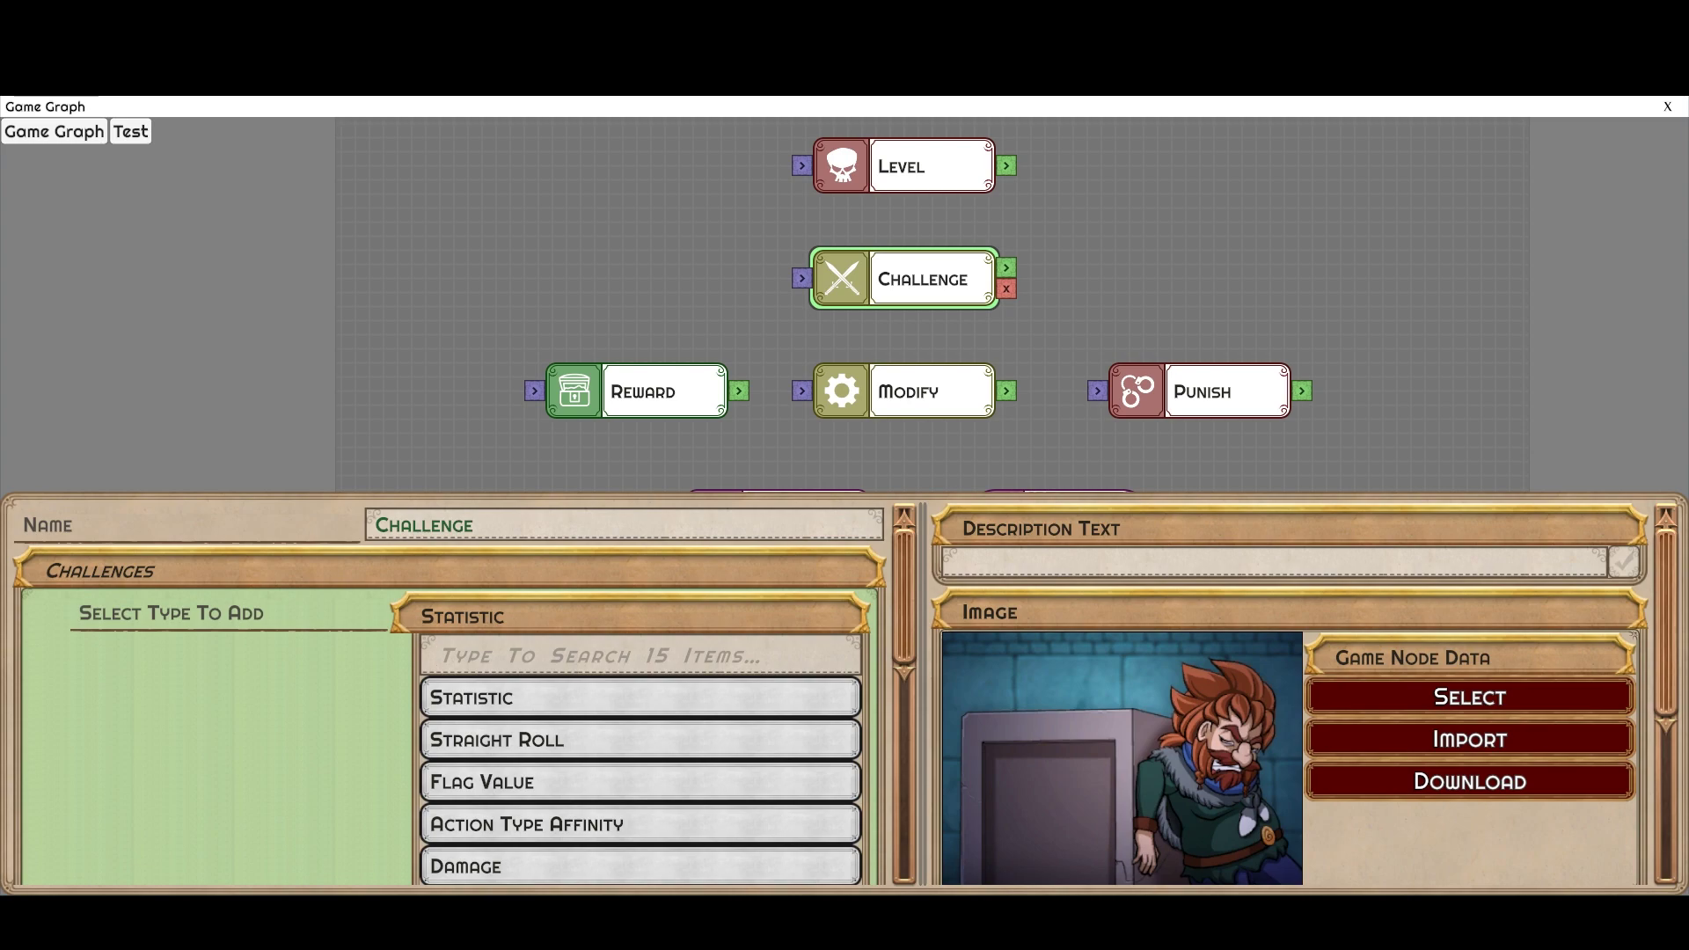
left_click(528, 570)
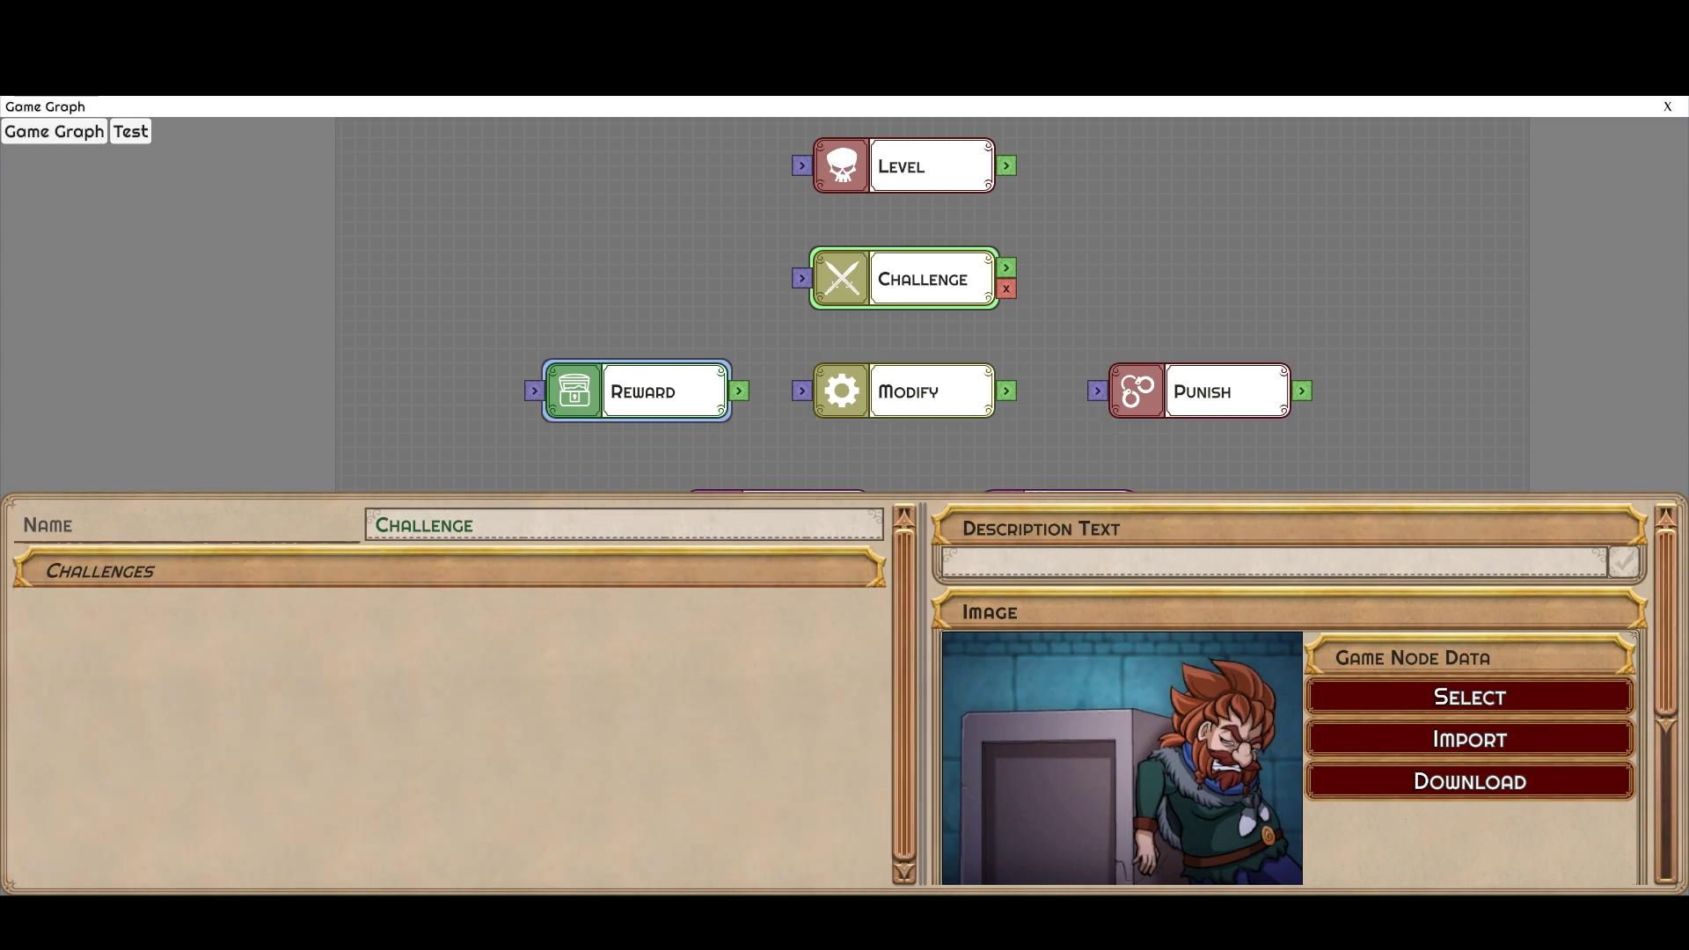
scroll(919, 310, "down", 2)
- Create two Story nodes beside the Challenge node, linking one to its success output and the other to its failure output
left_click_drag(918, 290, 898, 421)
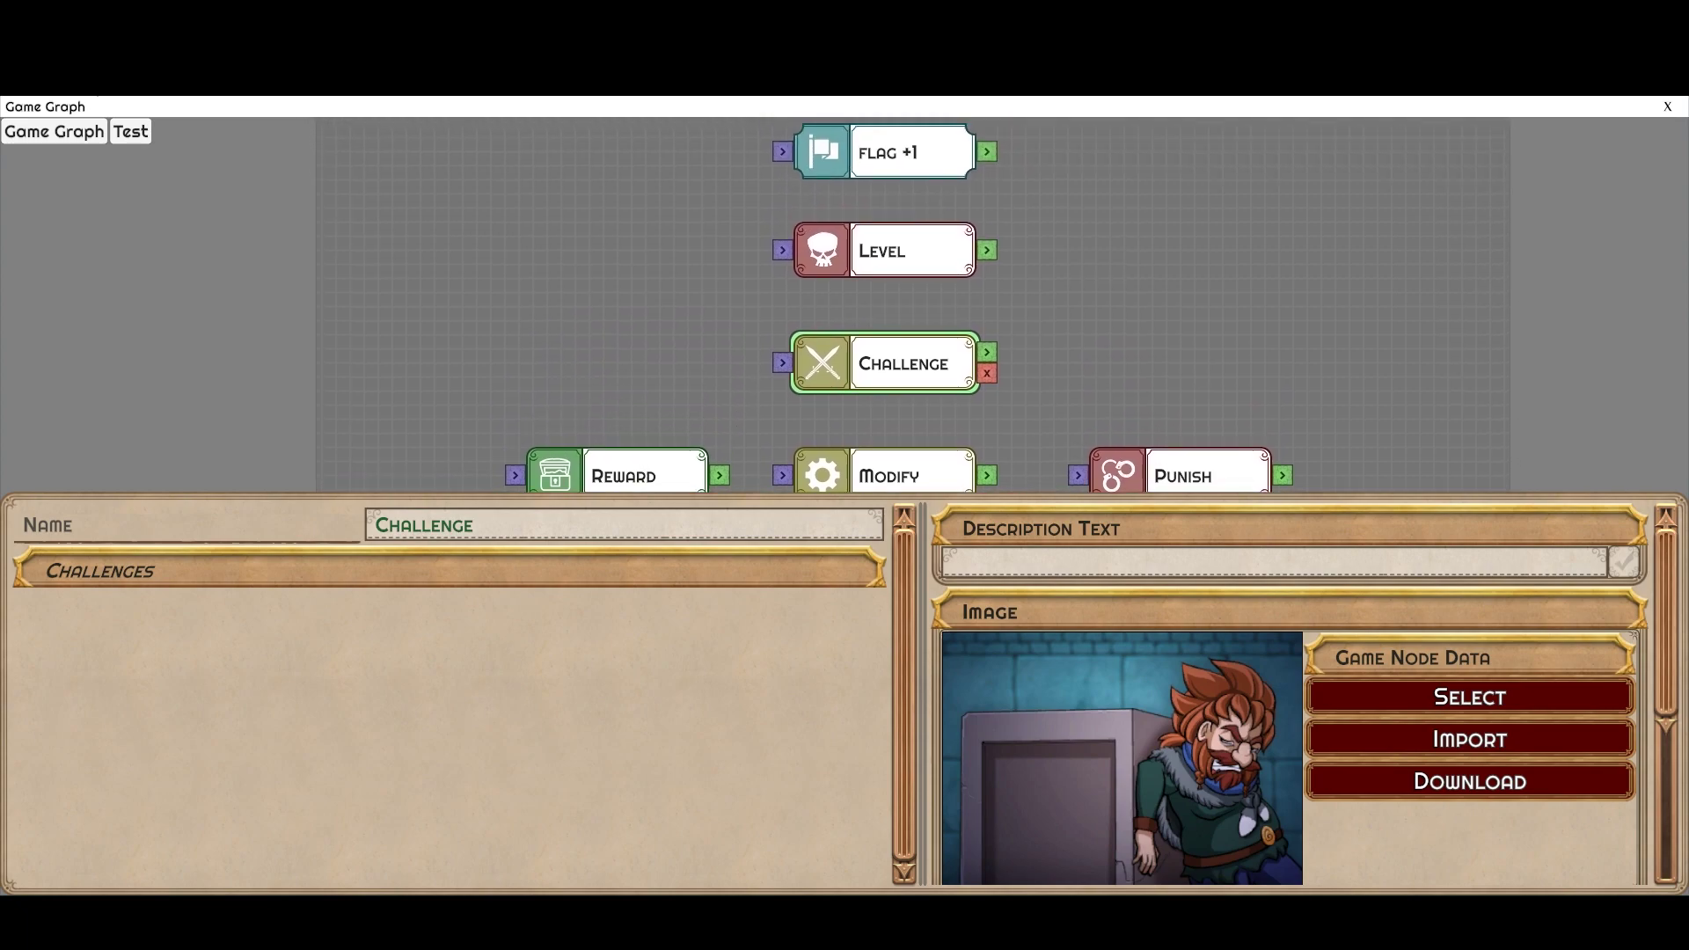
left_click_drag(988, 374, 1268, 286)
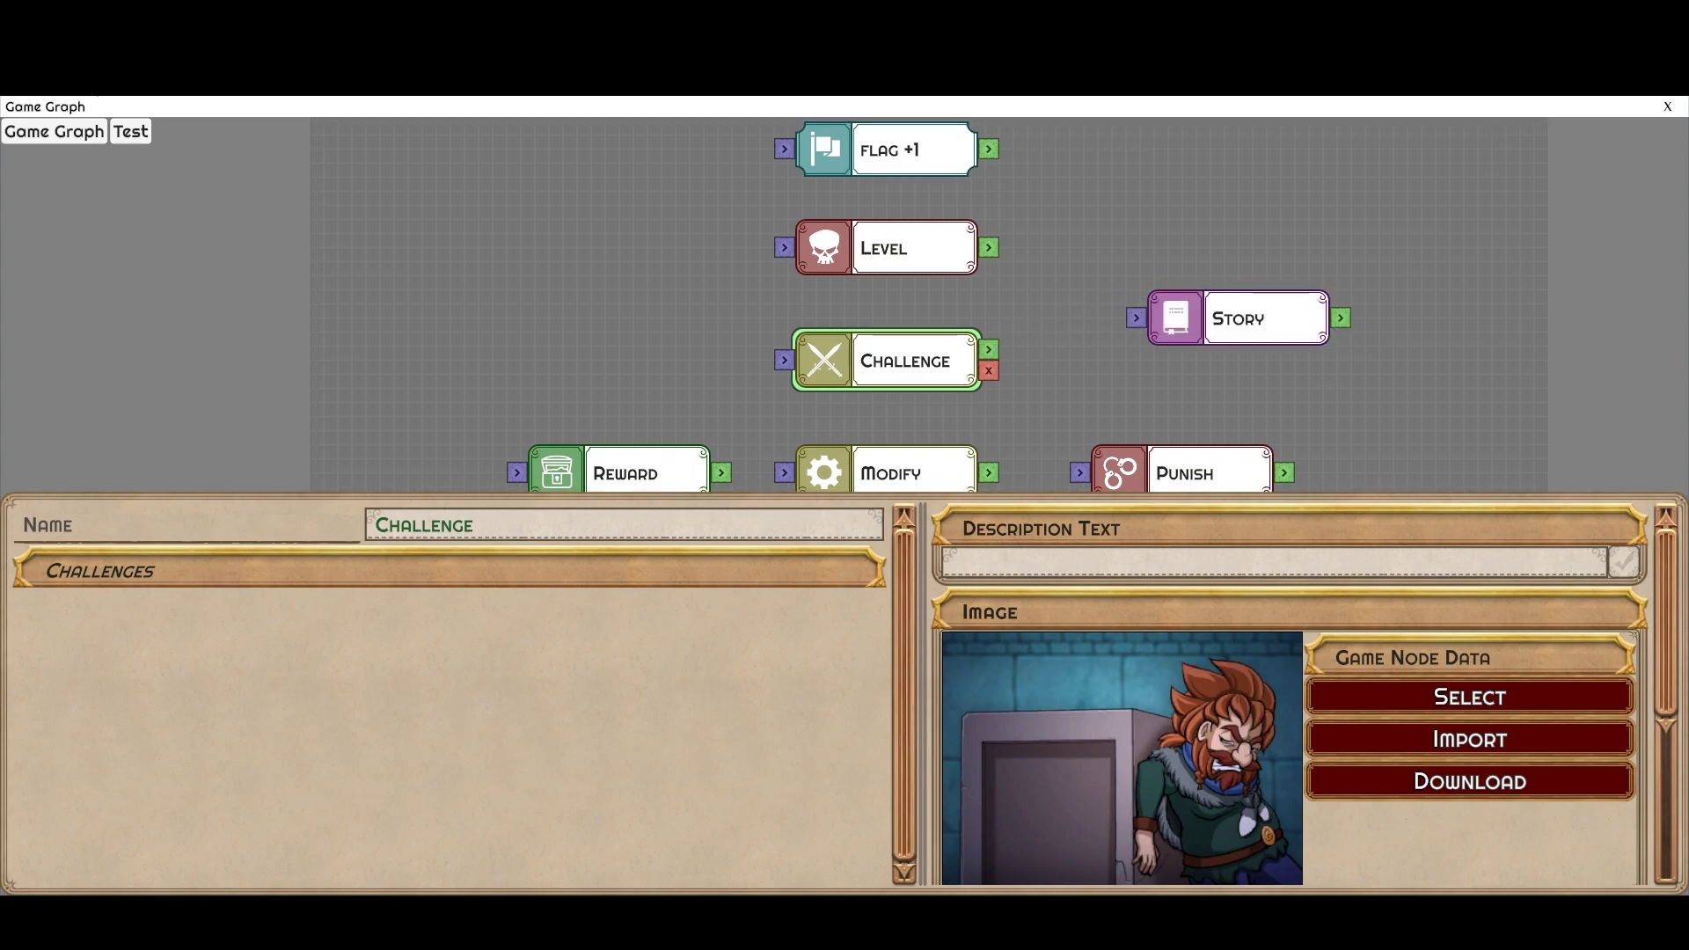
left_click_drag(989, 350, 1244, 290)
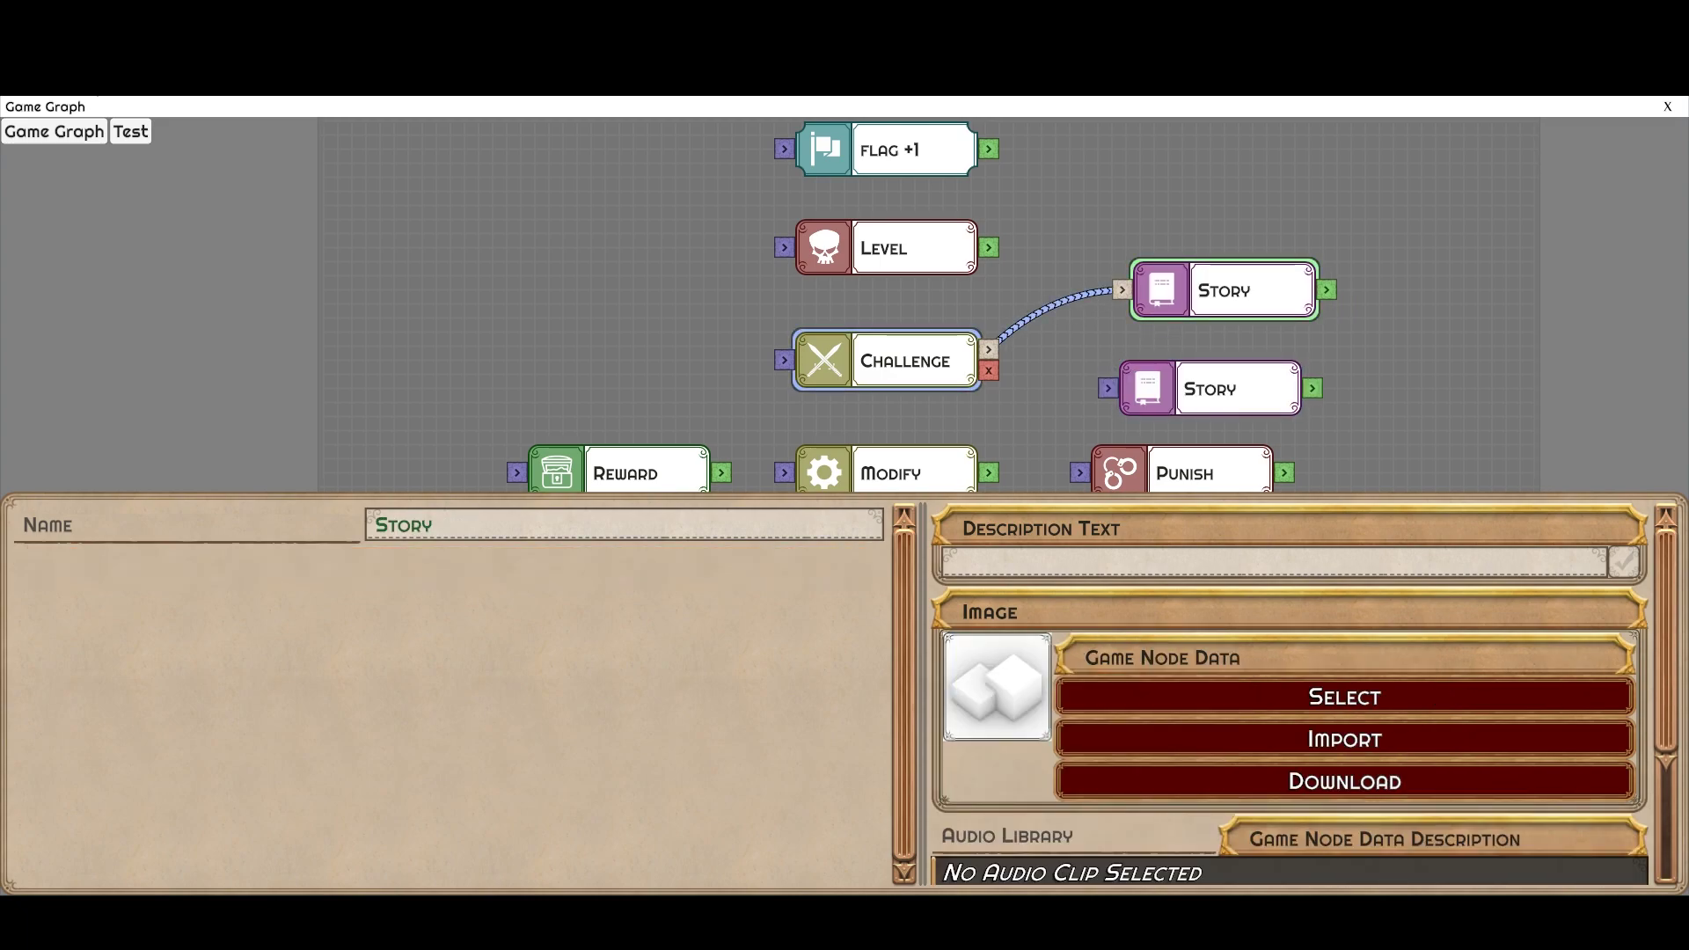
left_click_drag(989, 371, 1144, 388)
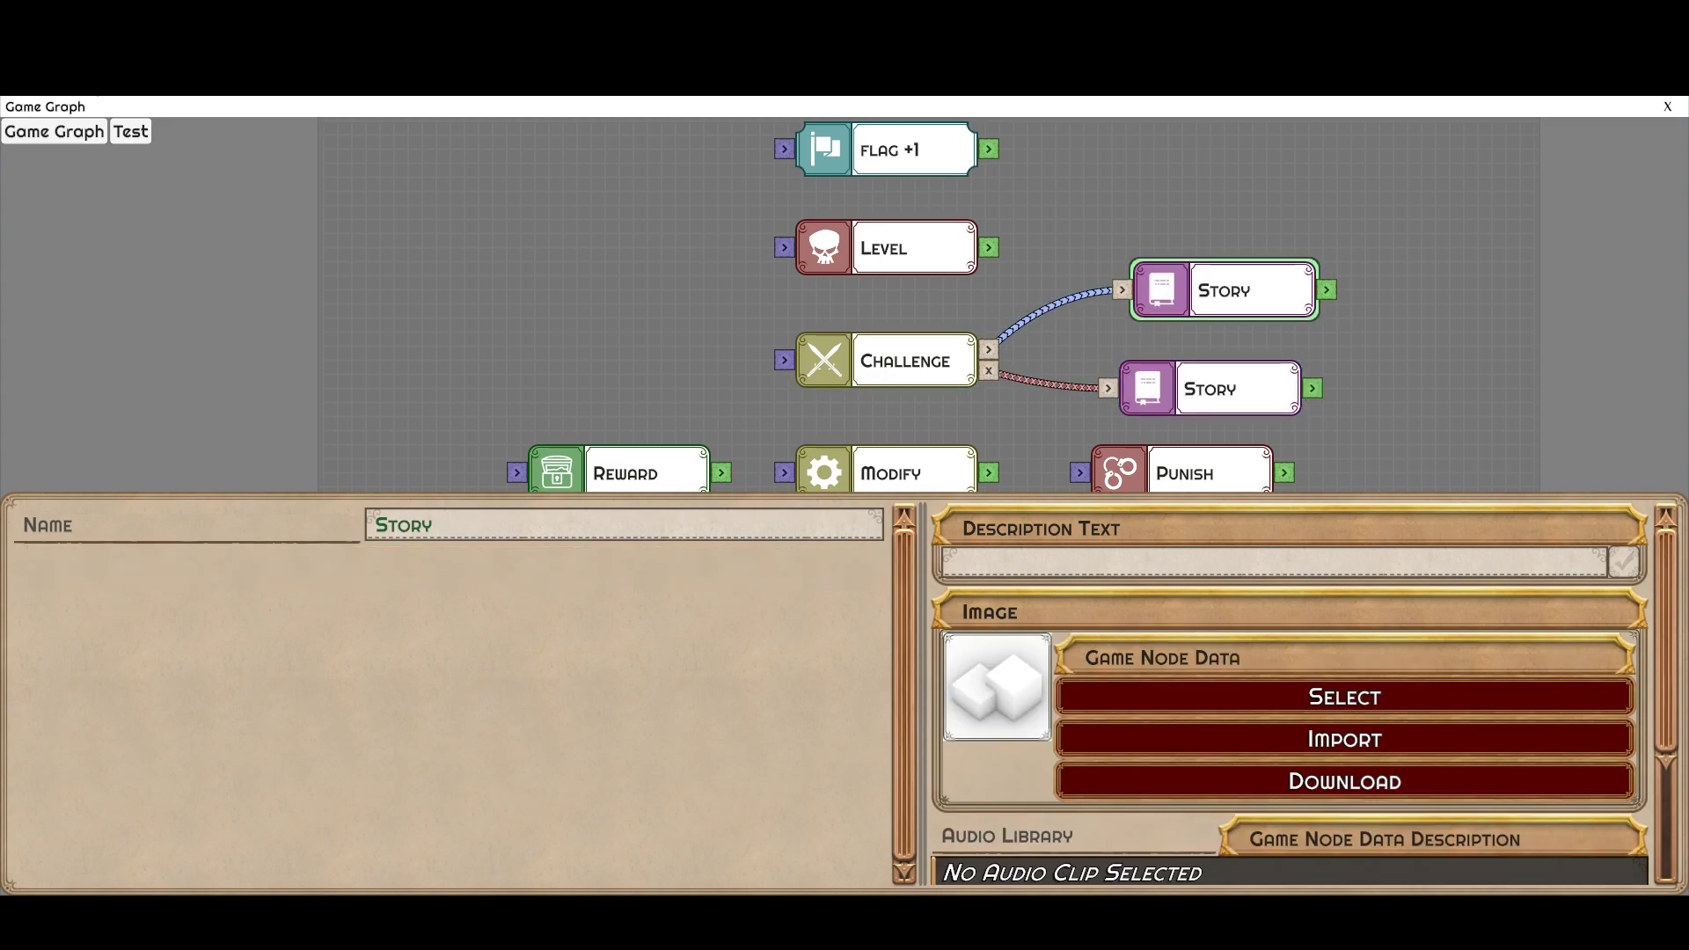
- Delete both Story nodes linked to the Challenge node's outputs
left_click(1049, 384)
left_click(1049, 304)
left_click(1099, 339)
left_click(1211, 388)
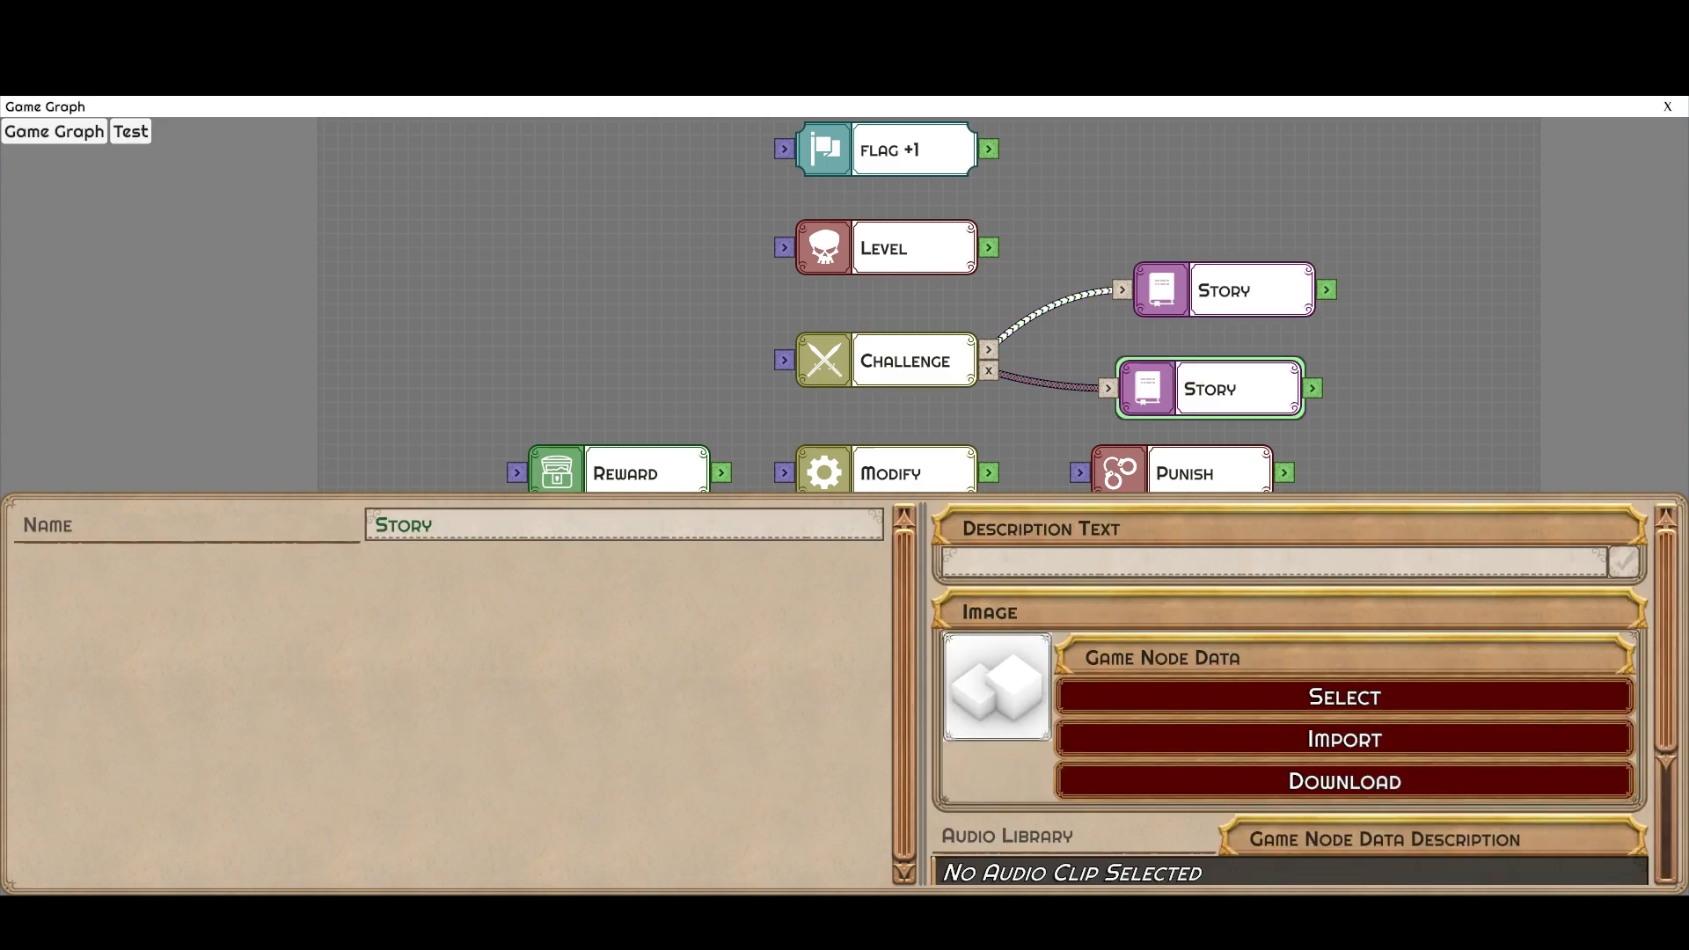
key("Delete")
left_click(1225, 290)
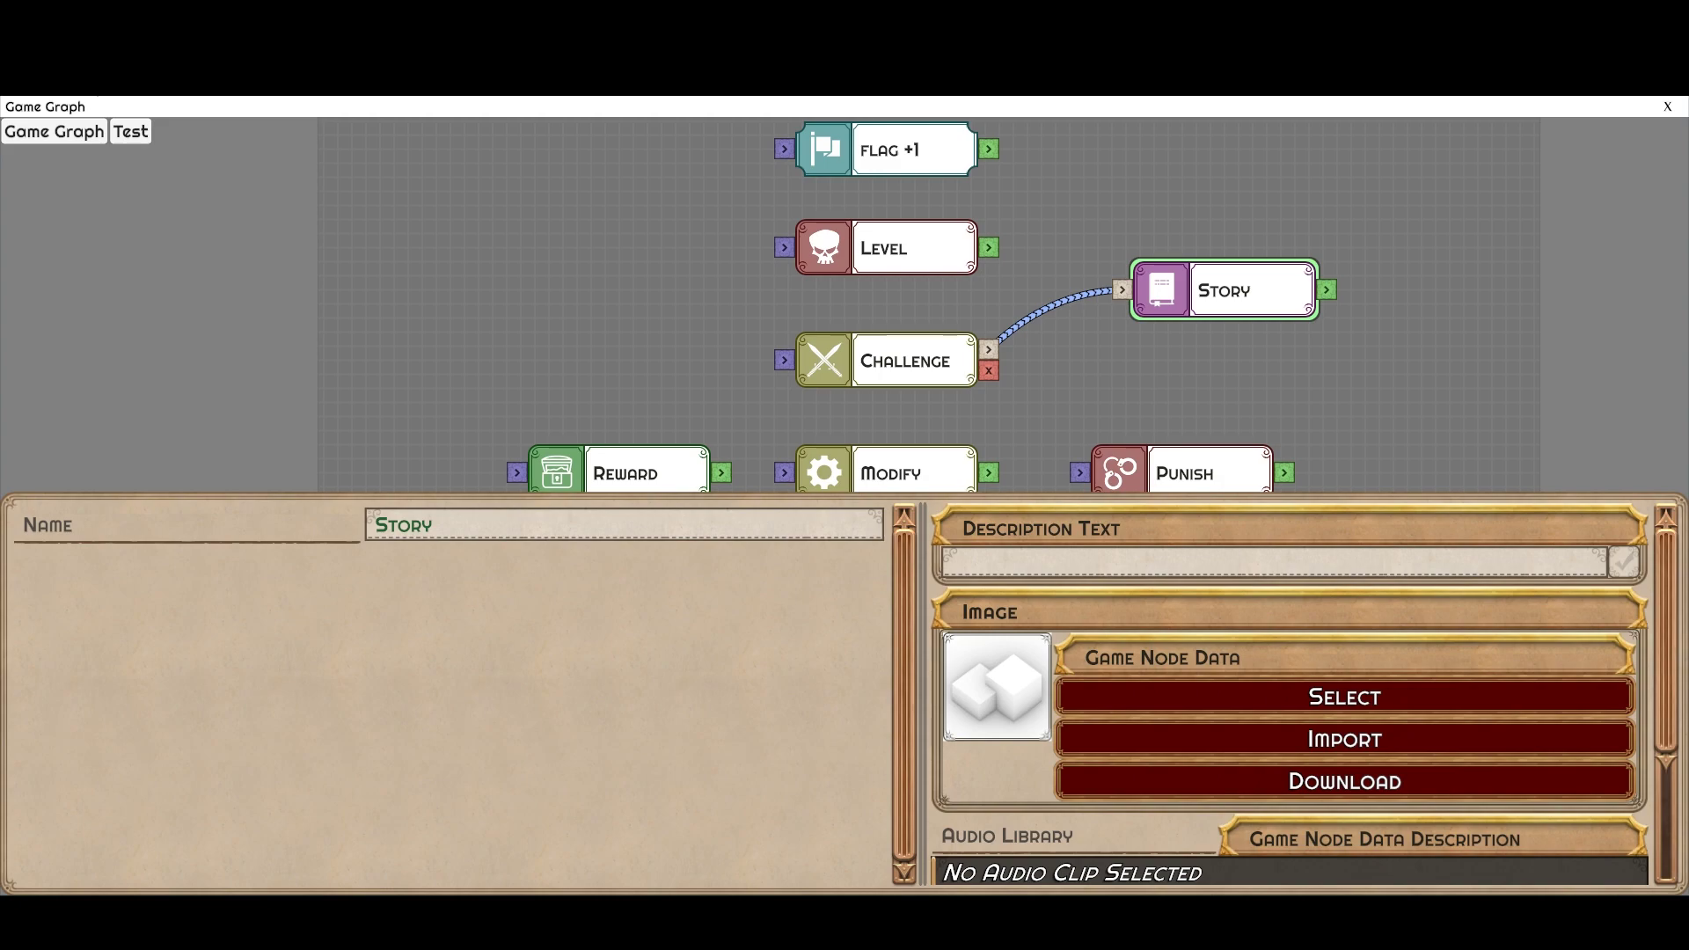
key("Delete")
- Open the Reward node's settings and view its reward options
left_click_drag(1100, 405, 1169, 282)
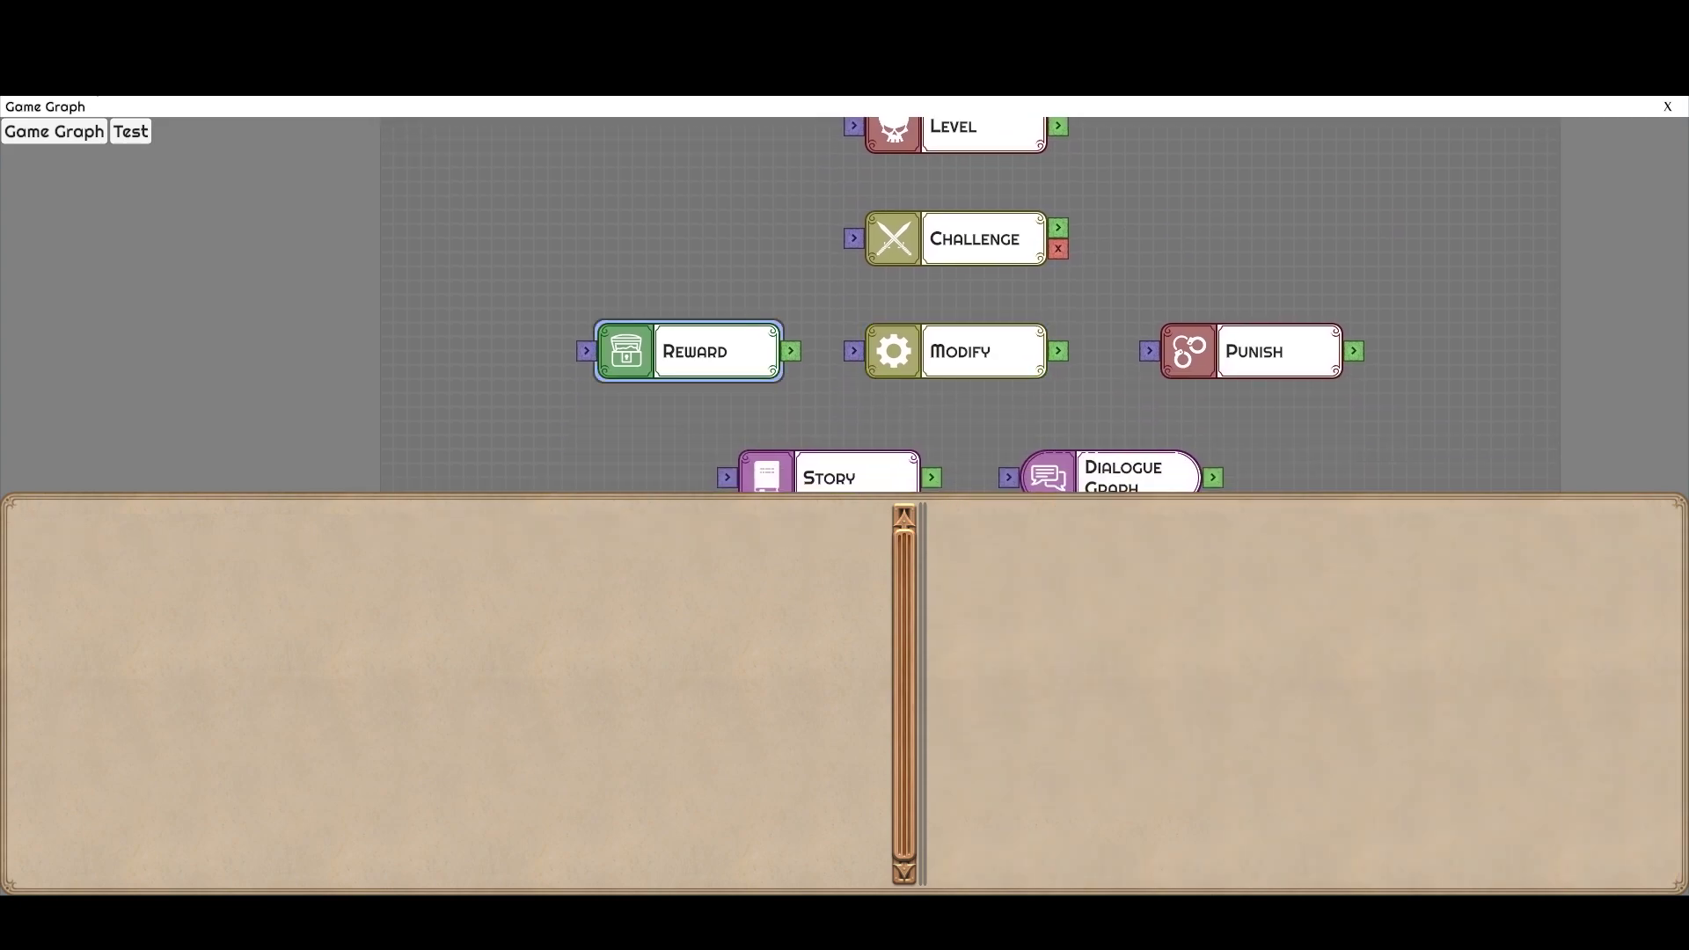
left_click(691, 352)
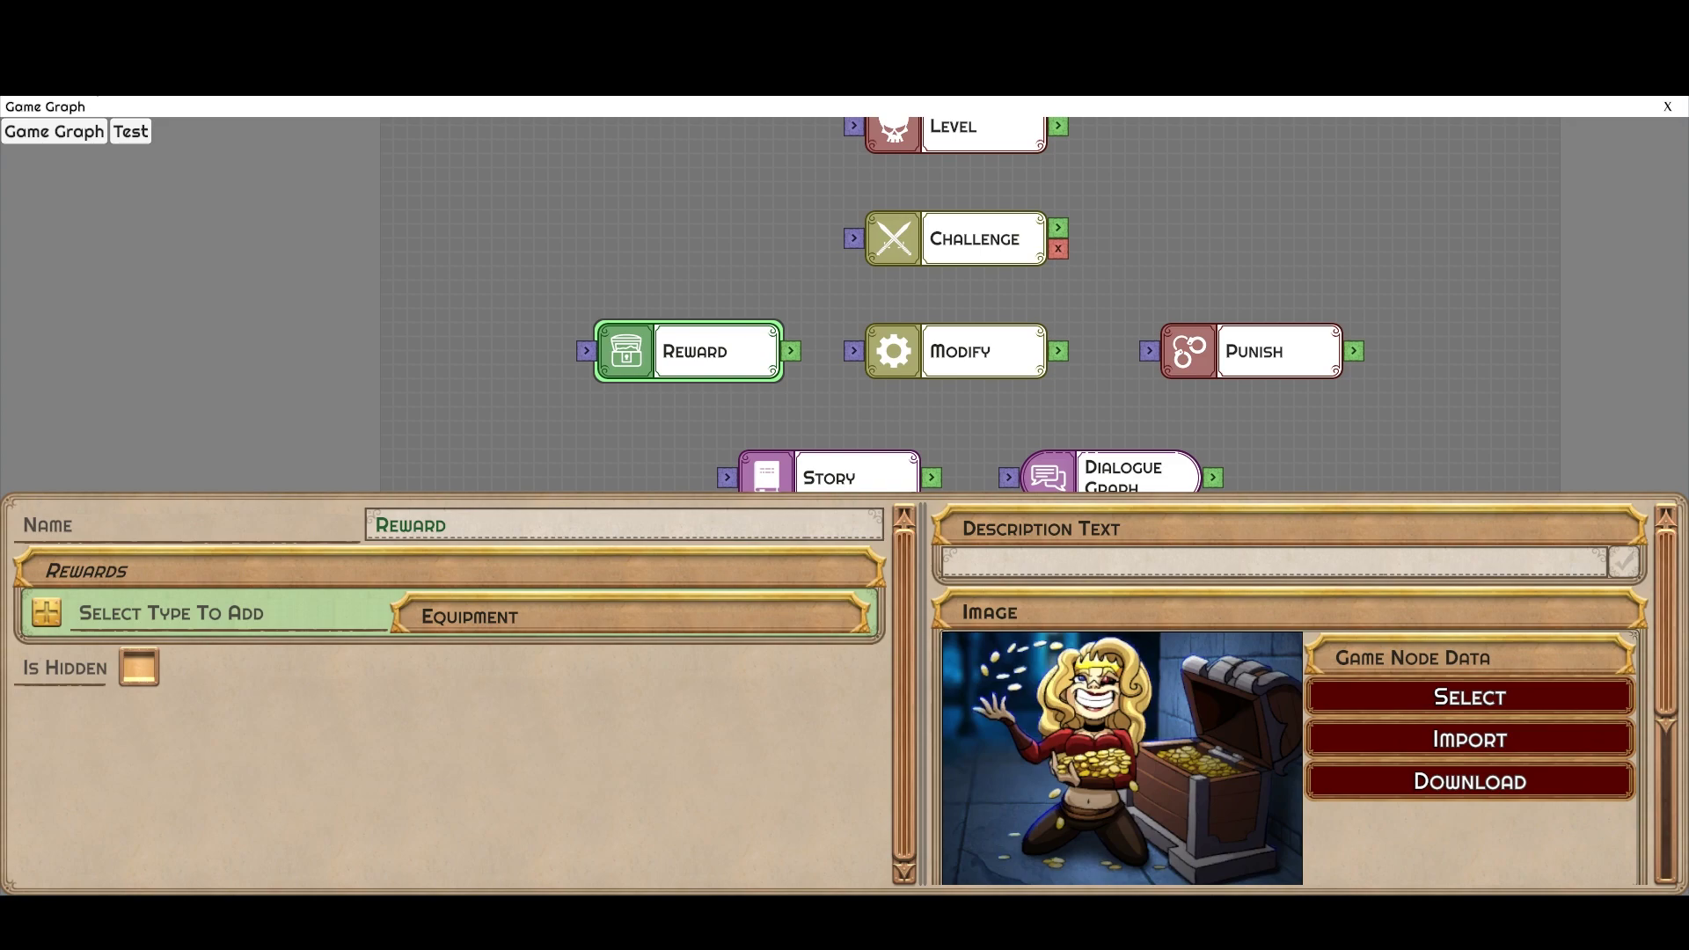
- View the Punish node's settings and look through its Statistics, Difficulty and Mortality punishment categories
left_click(1253, 352)
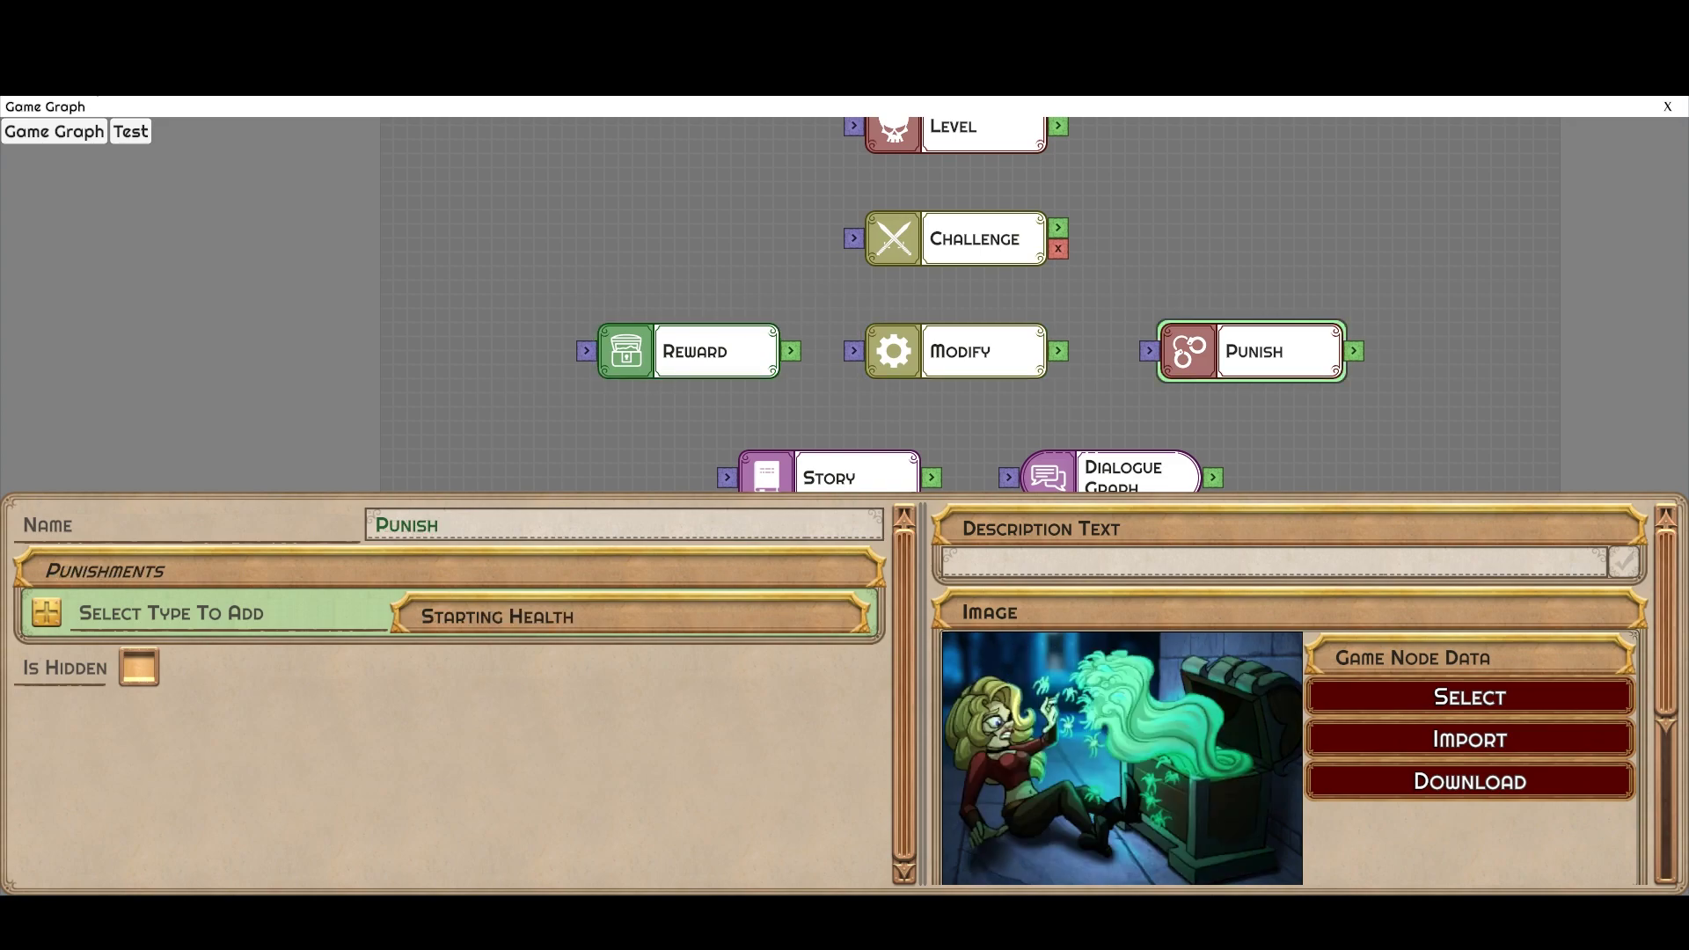
left_click(630, 615)
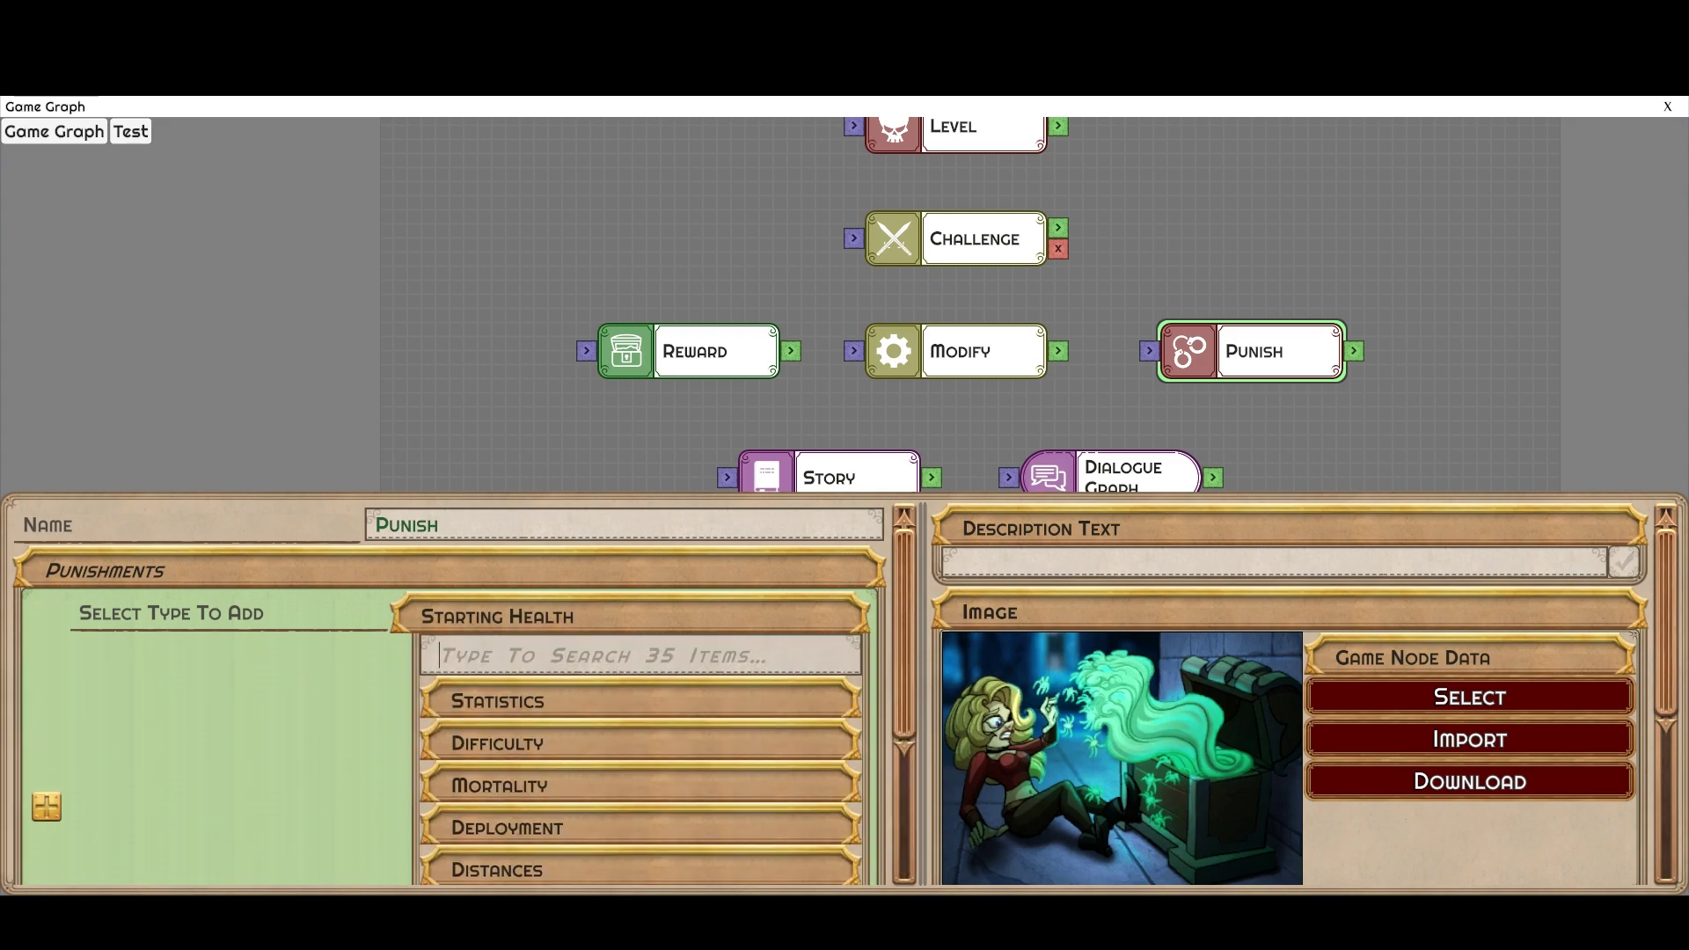
scroll(465, 694, "down", 4)
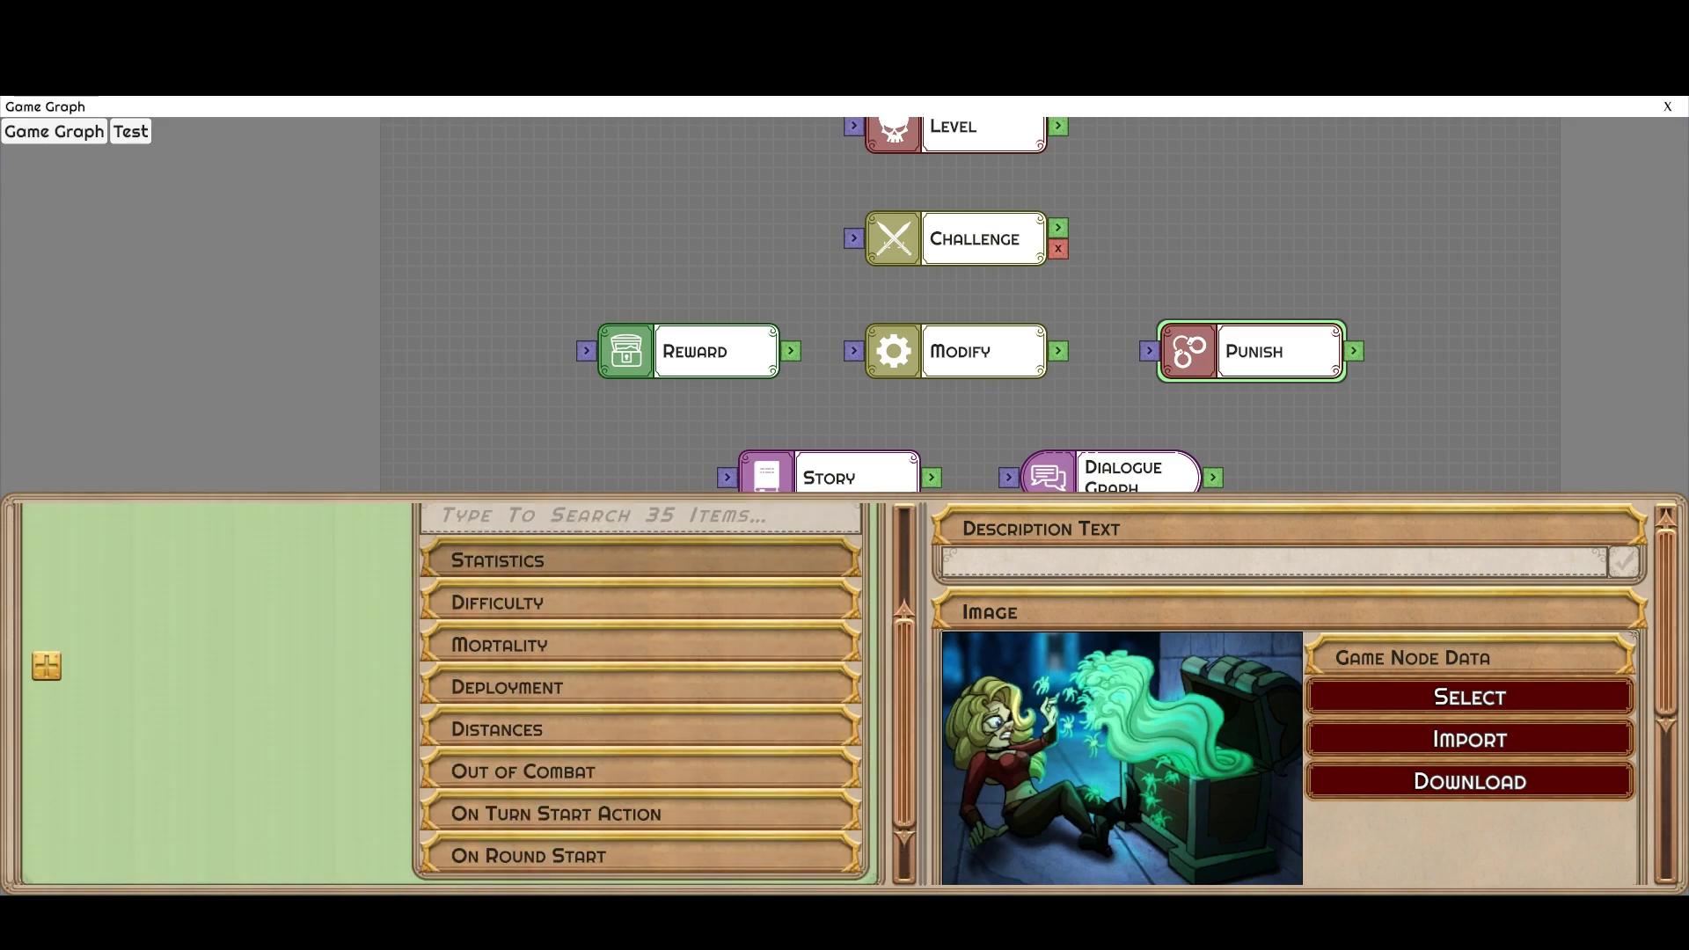
left_click(640, 560)
left_click(498, 561)
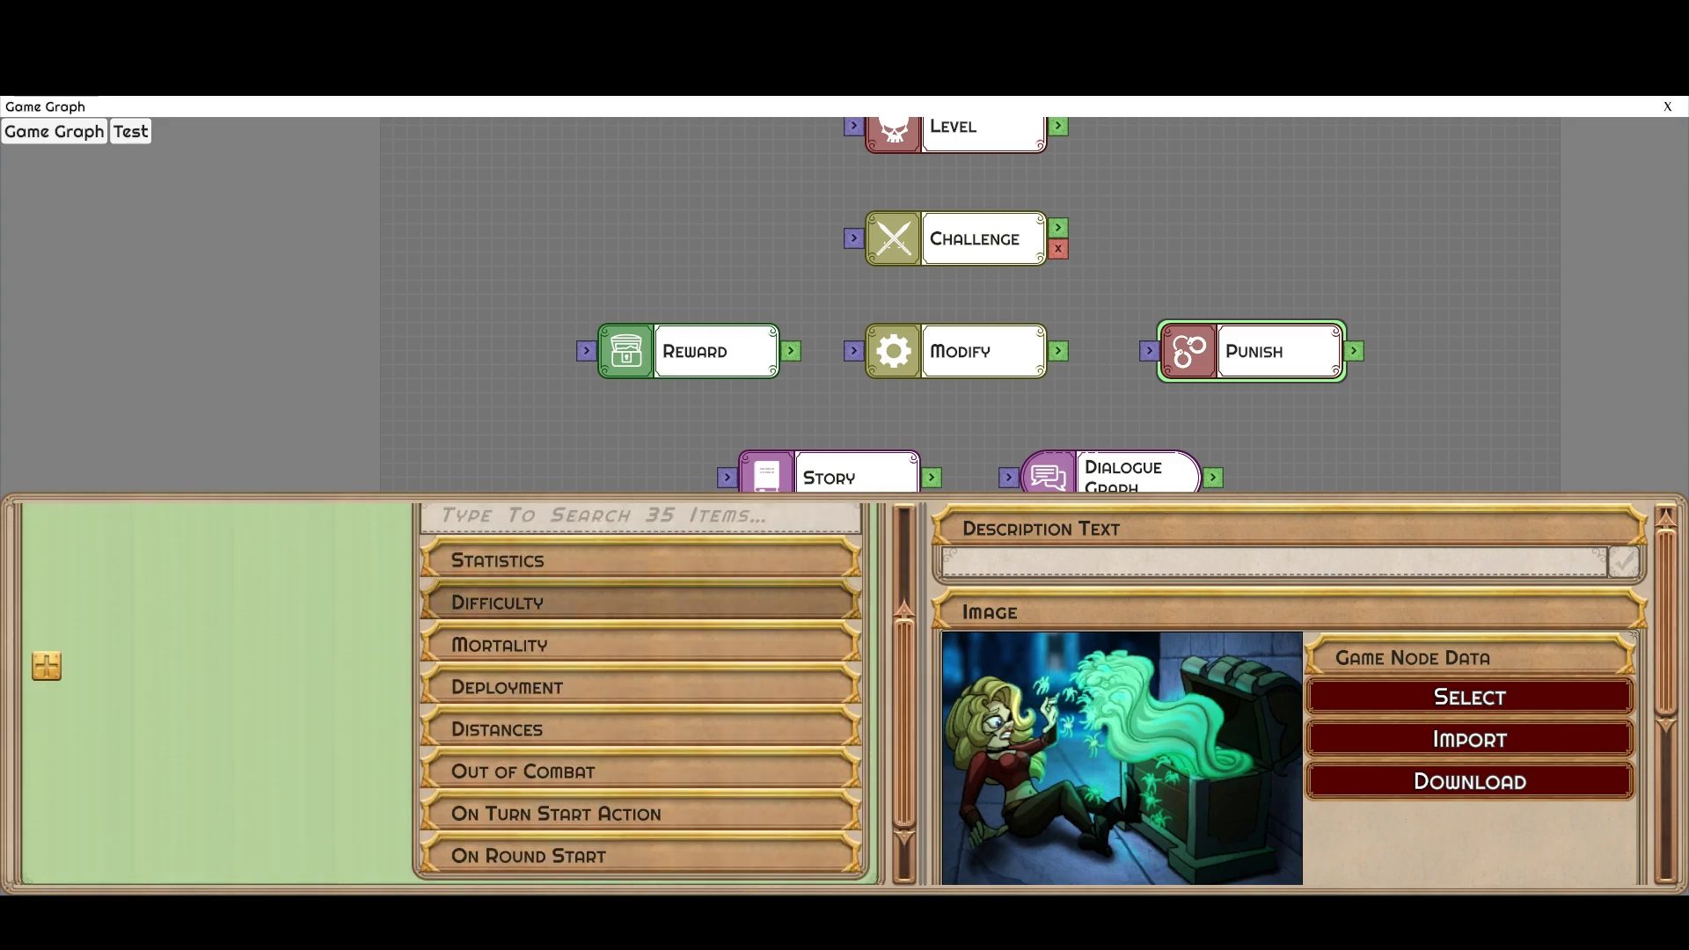
left_click(497, 603)
left_click(497, 603)
left_click(497, 645)
left_click(498, 644)
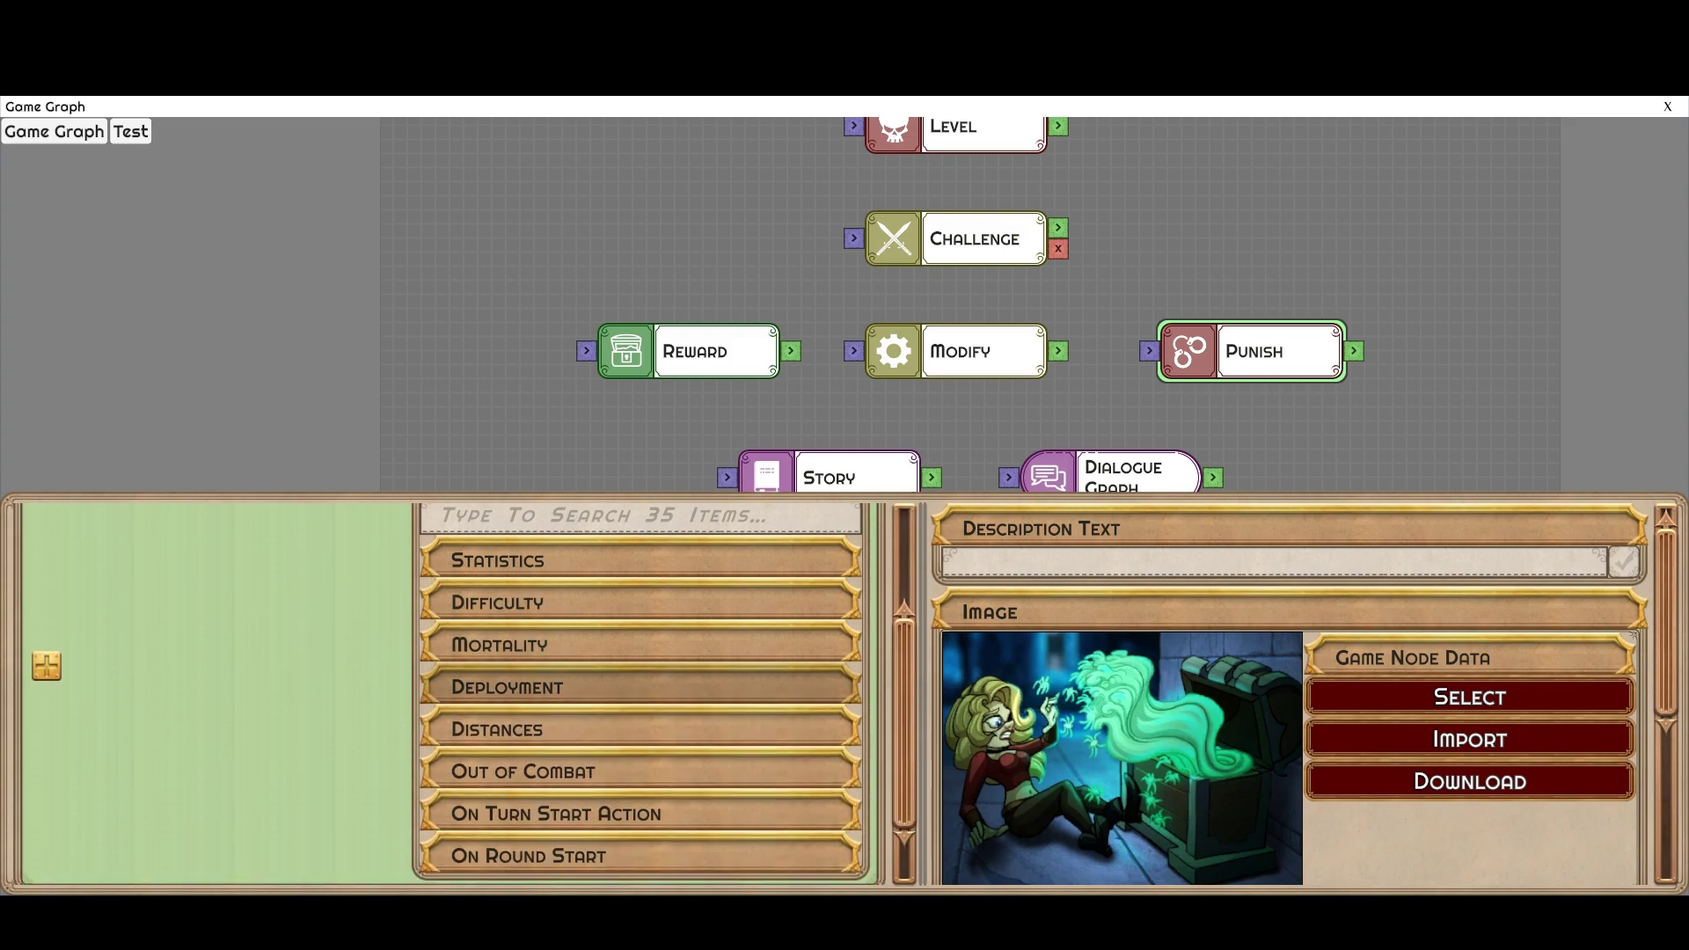
- Return to the Reward node's settings and examine the reward types in its Equipment category
left_click(994, 295)
left_click_drag(994, 294, 1097, 302)
left_click(791, 359)
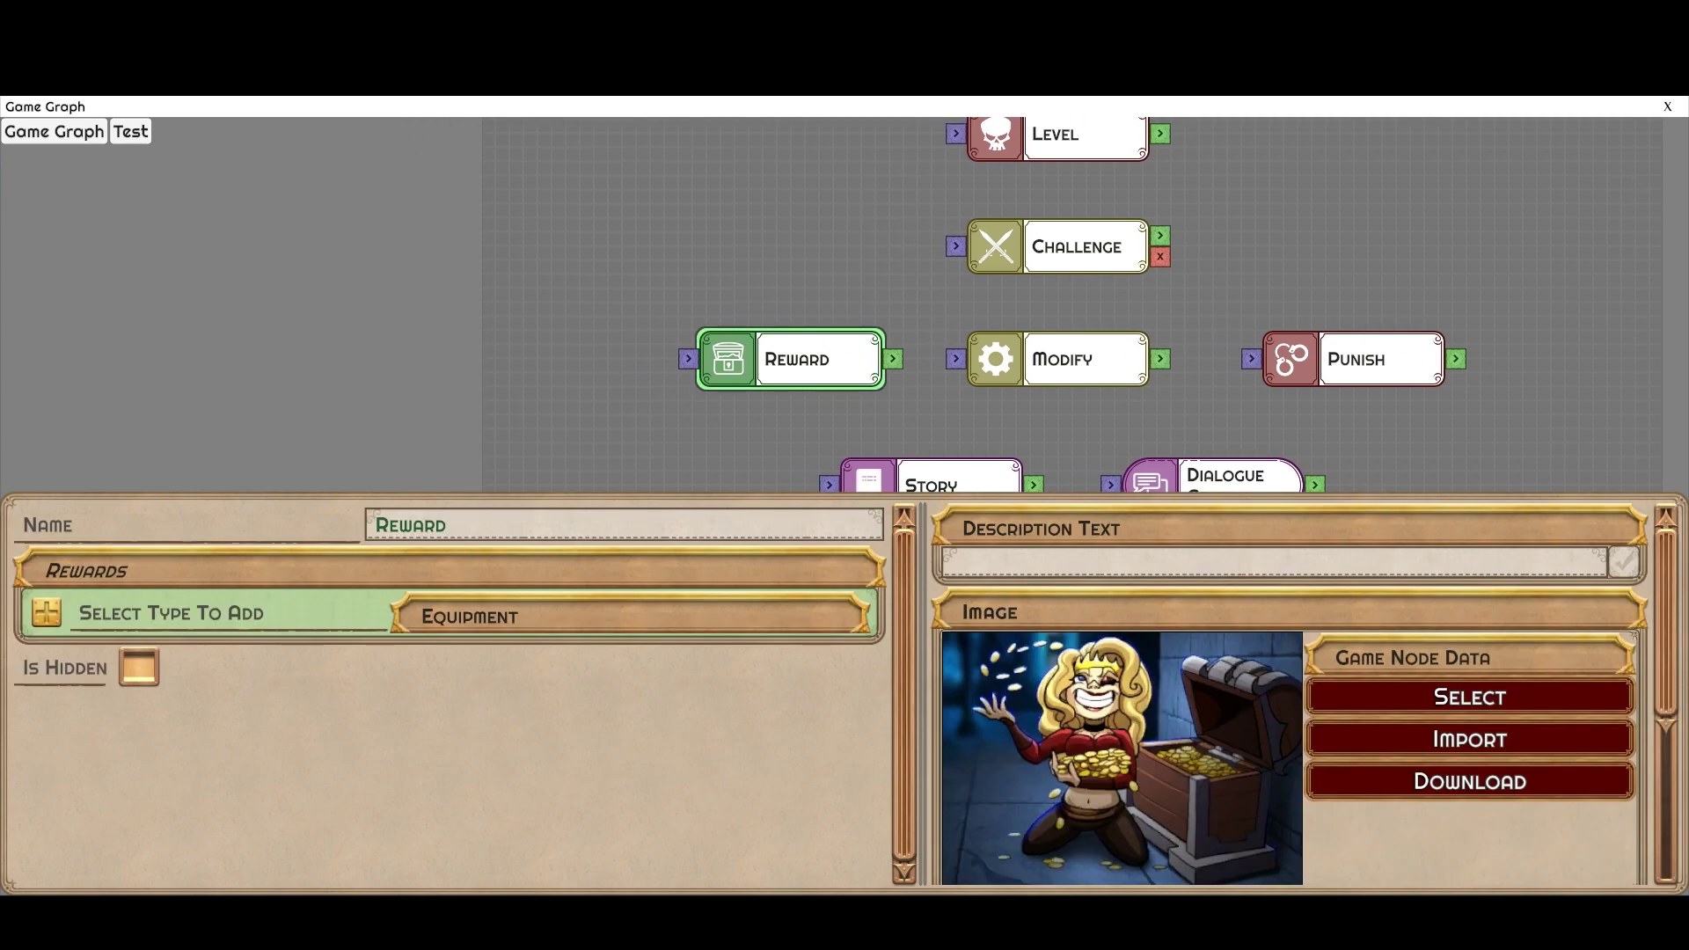
left_click(630, 615)
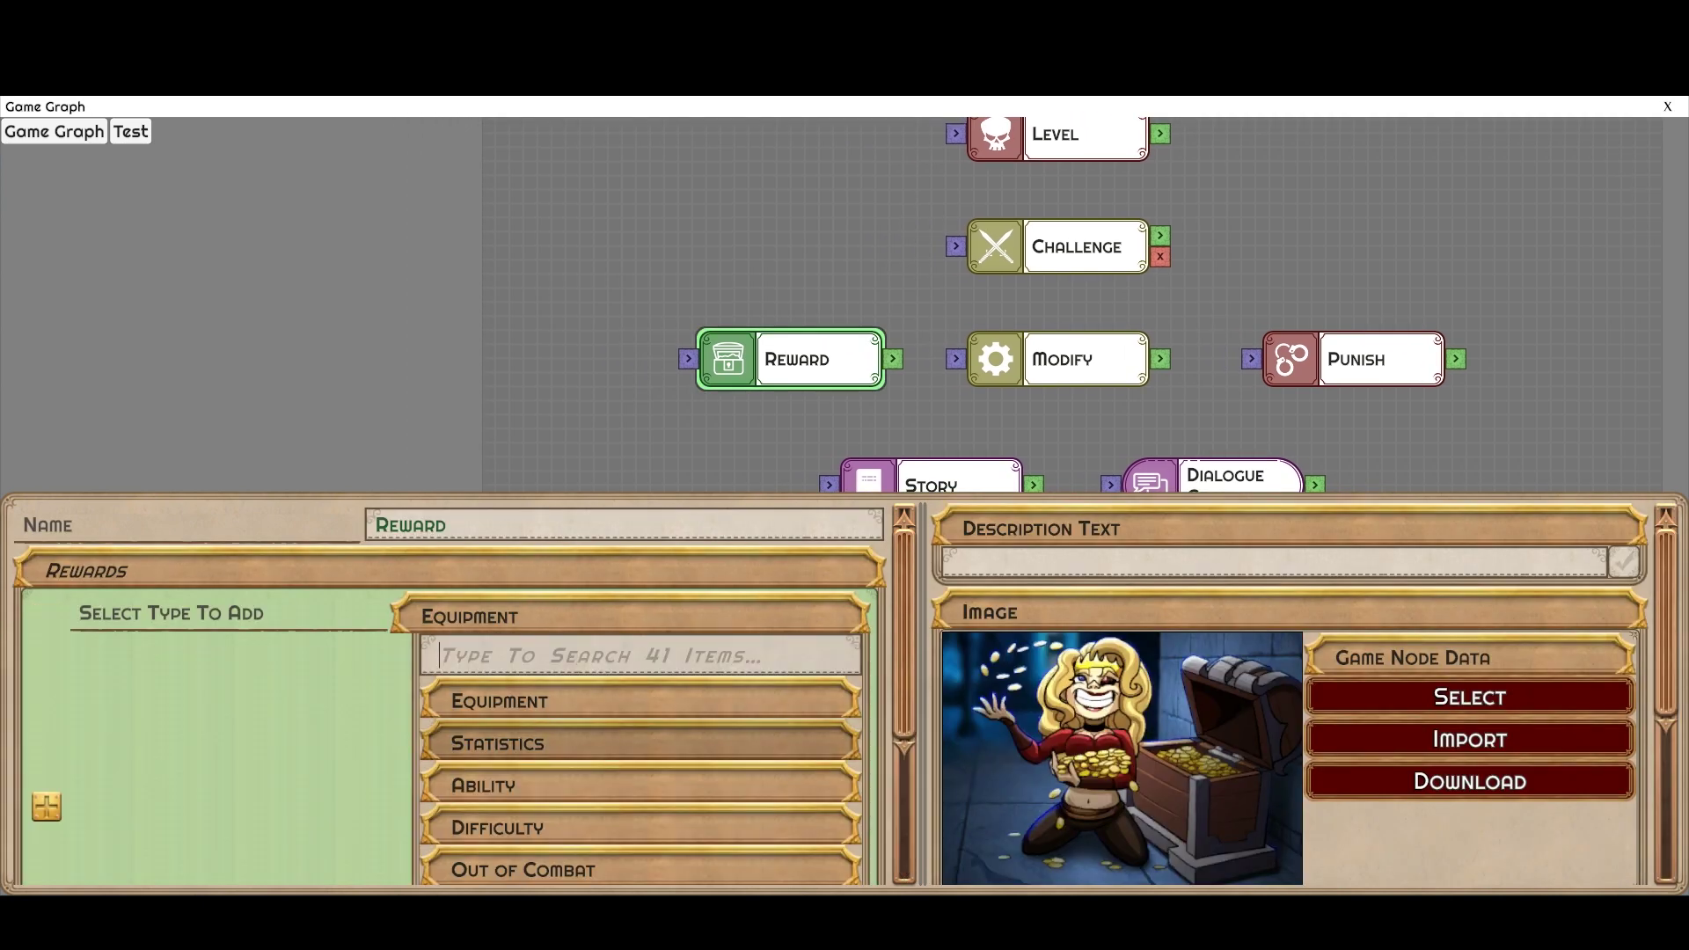
scroll(640, 682, "down", 1)
left_click(641, 666)
scroll(641, 682, "down", 2)
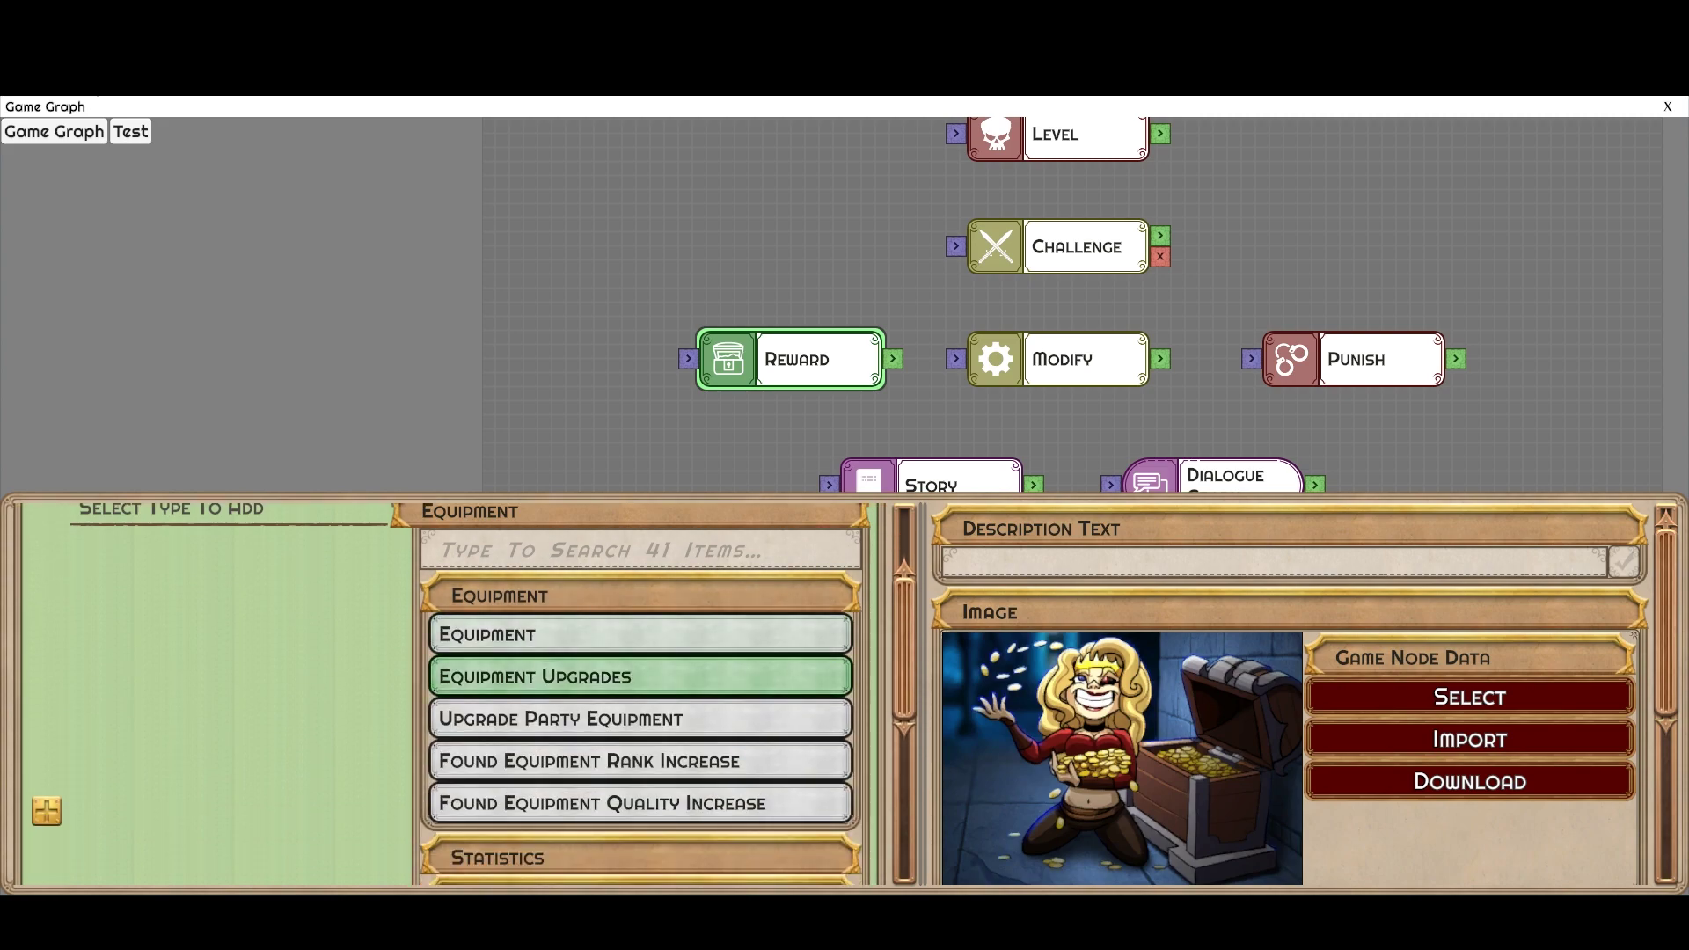
left_click(641, 597)
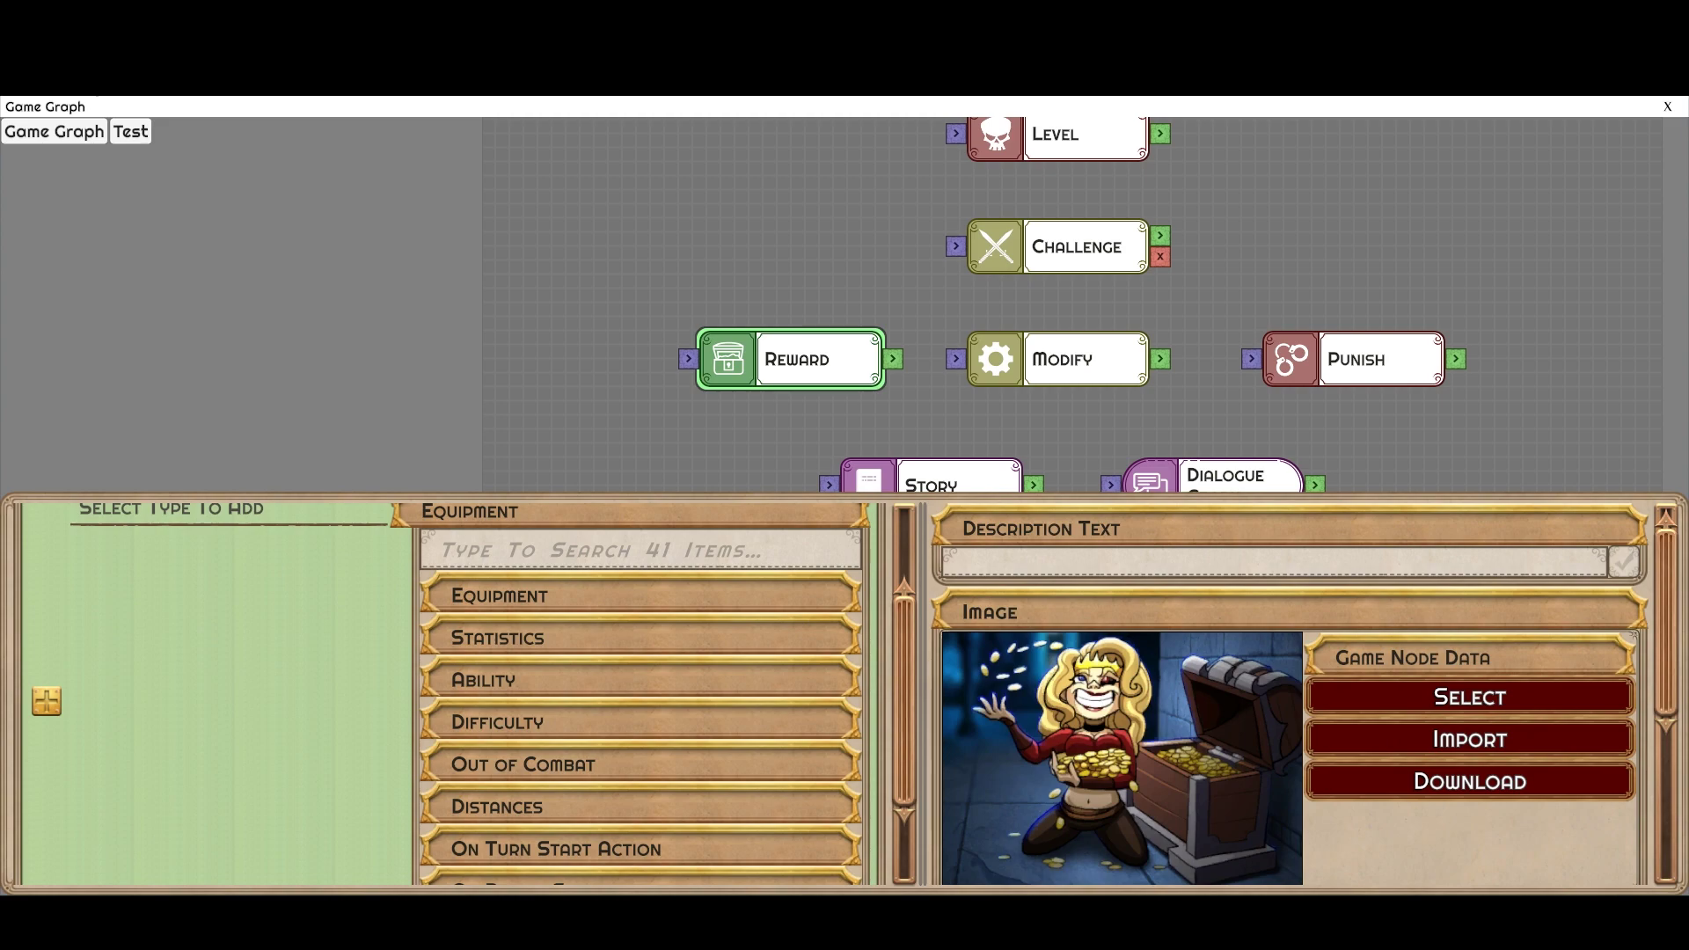
- View the Modify node's settings and examine the modification types in its Difficulty and Cosmetic categories
left_click_drag(1056, 415, 1027, 408)
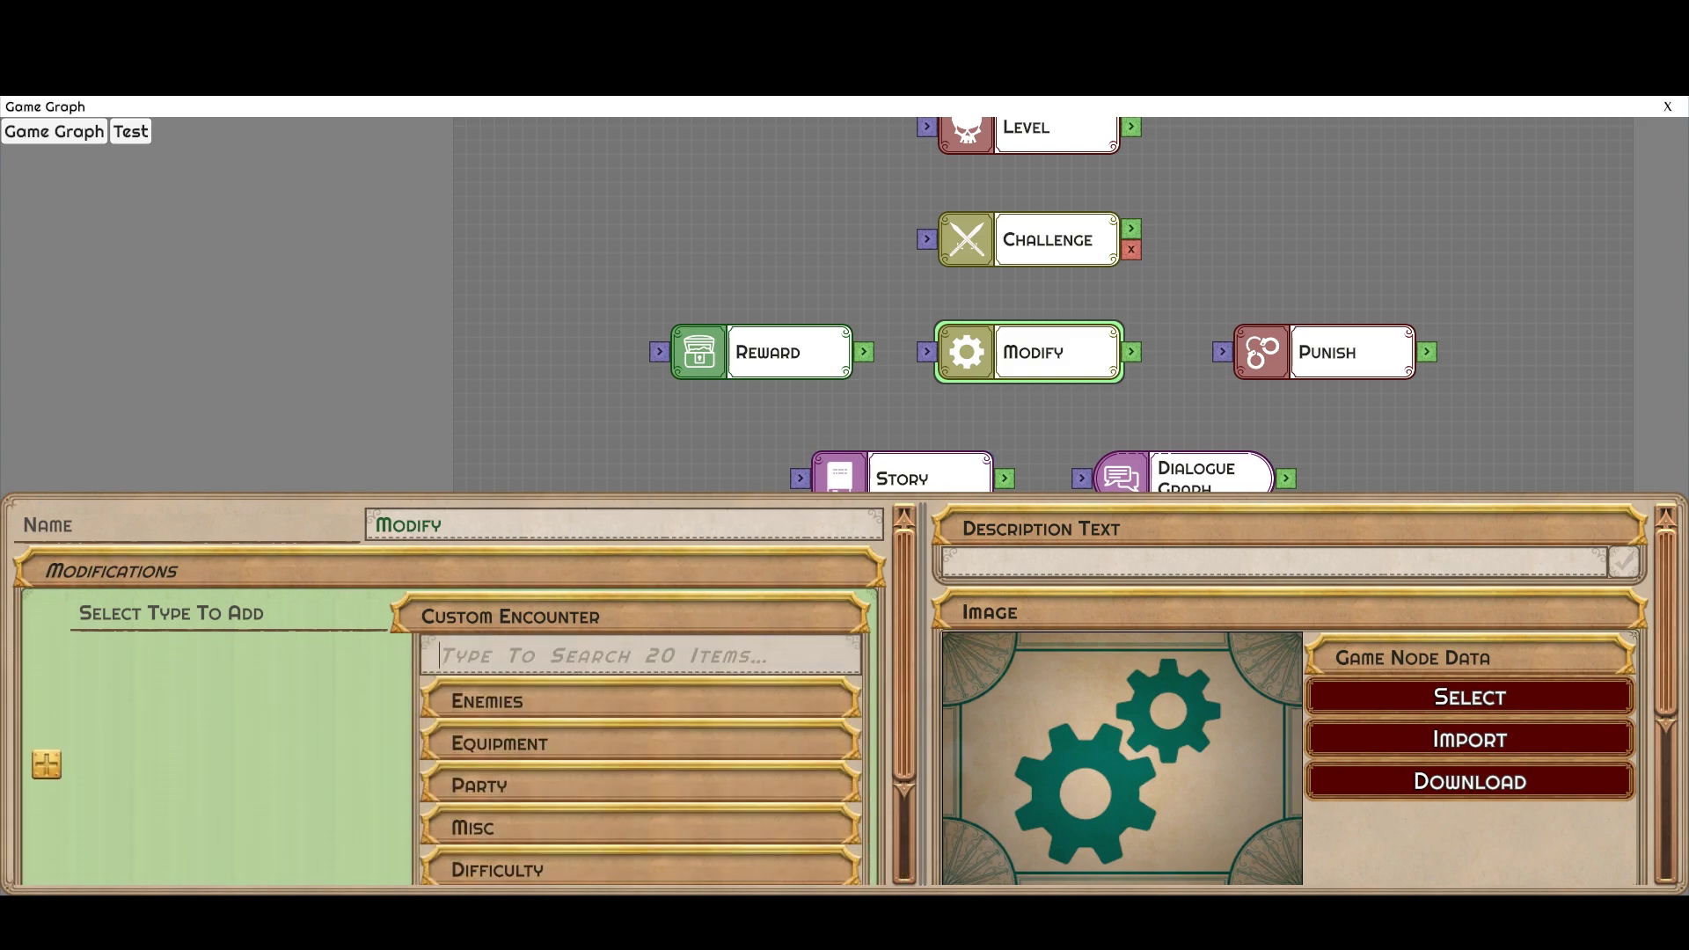
scroll(448, 695, "down", 3)
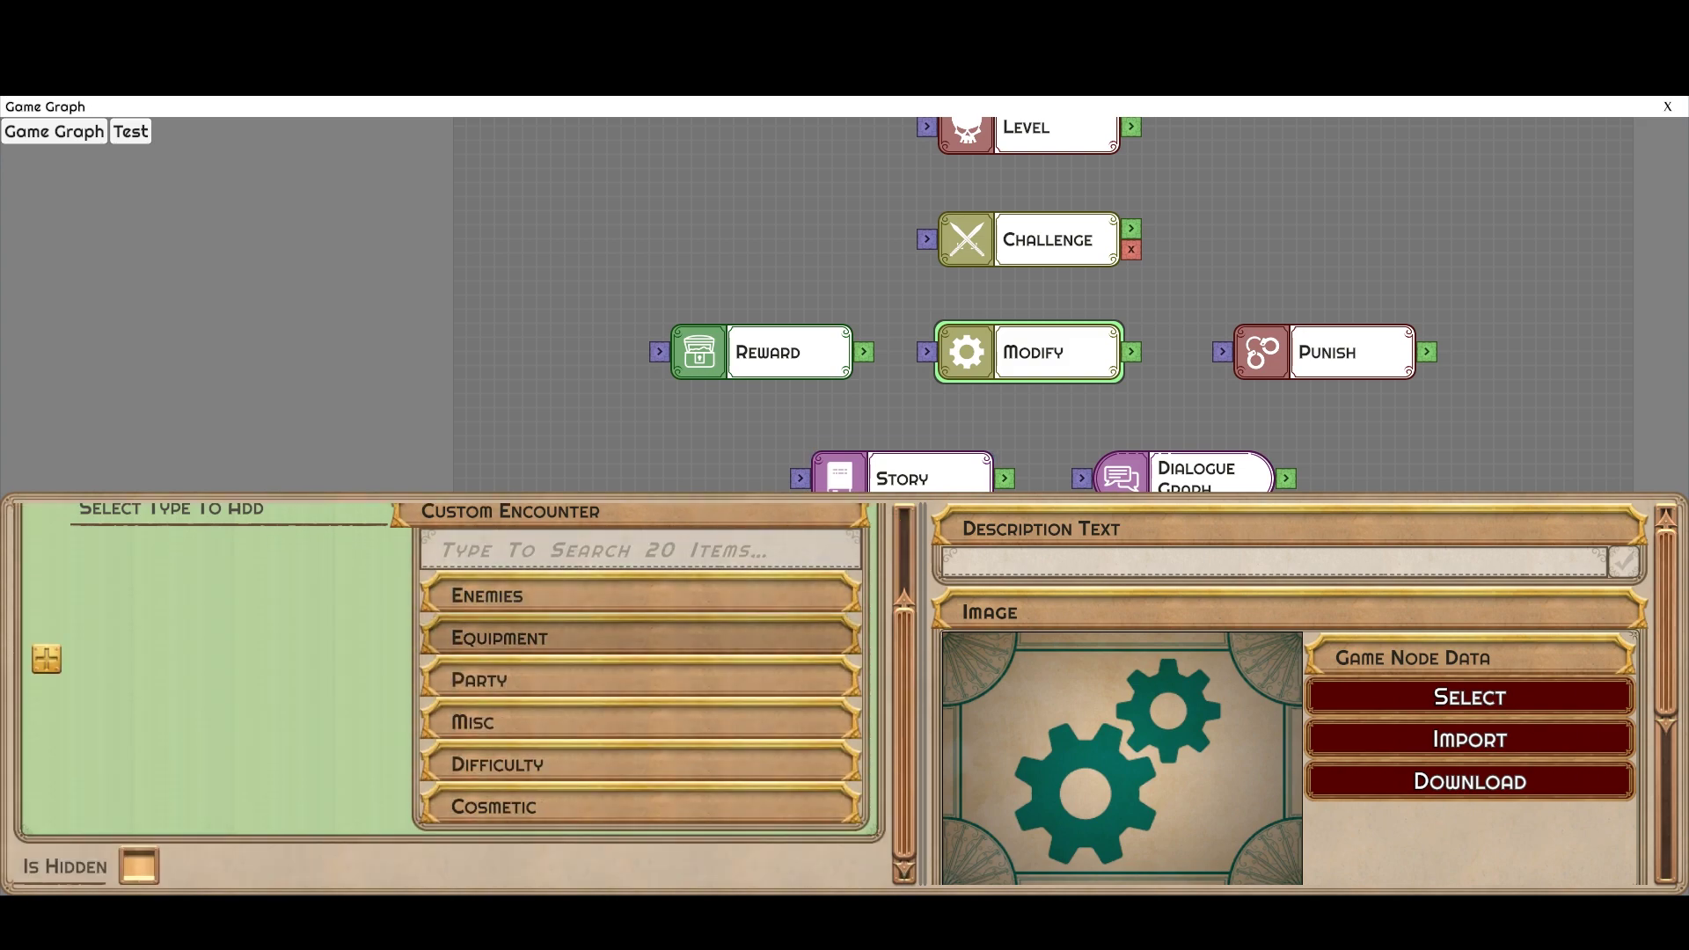
left_click(528, 766)
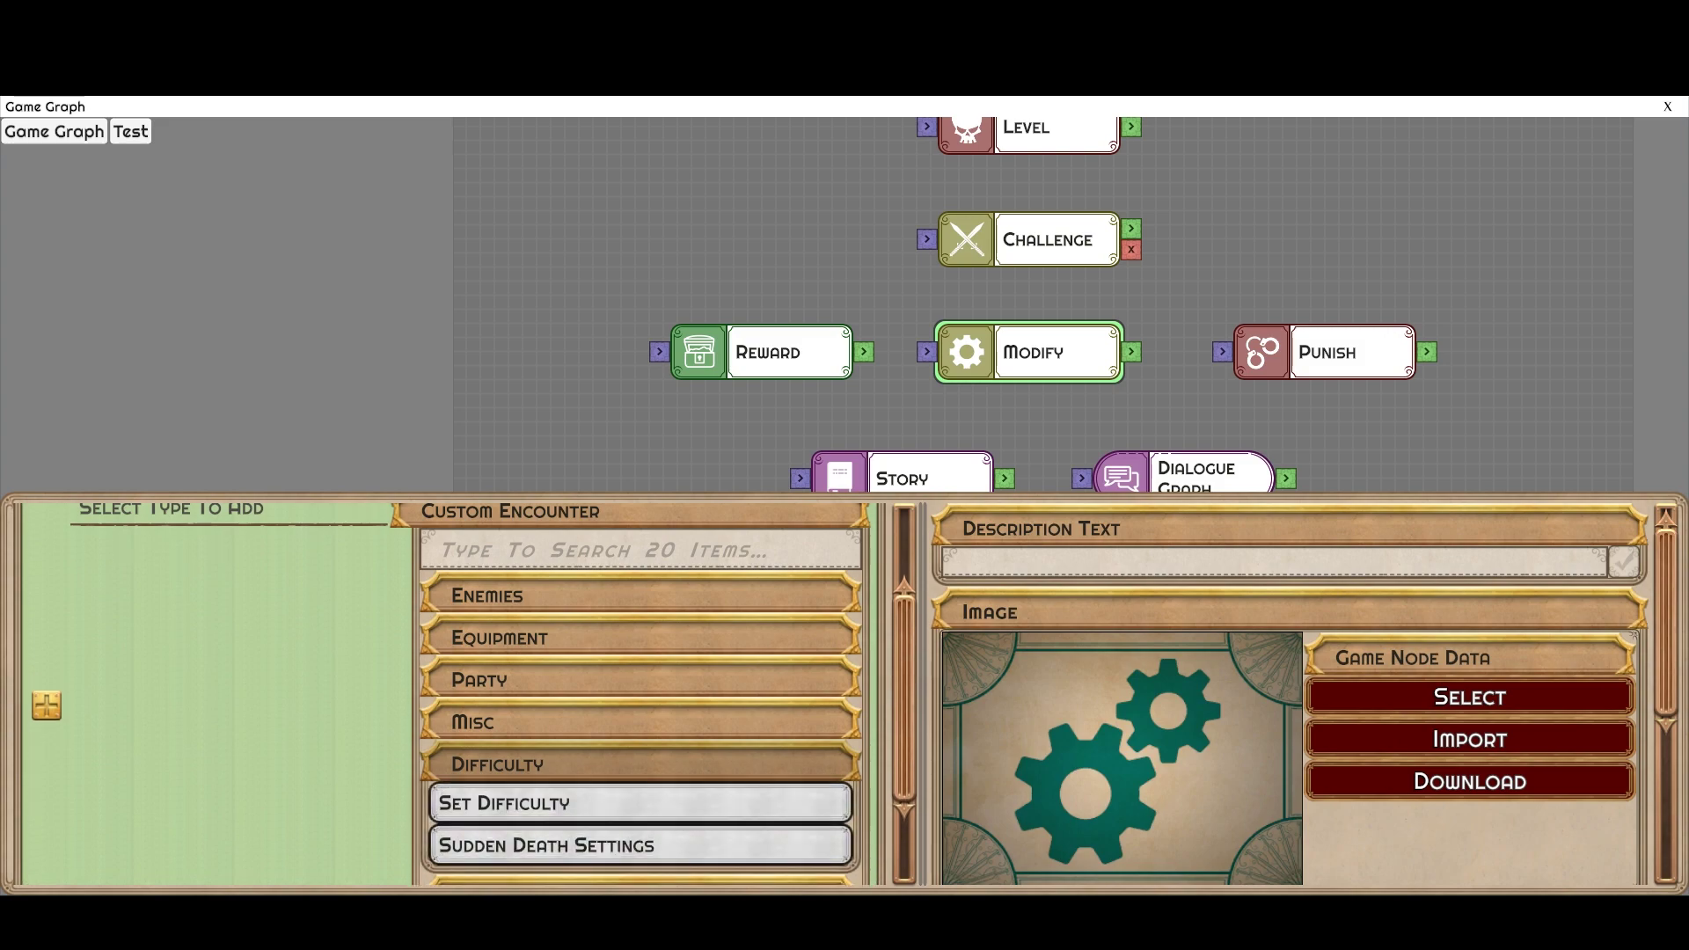
scroll(528, 768, "down", 1)
left_click(528, 740)
left_click(528, 802)
scroll(528, 802, "down", 1)
scroll(528, 770, "down", 3)
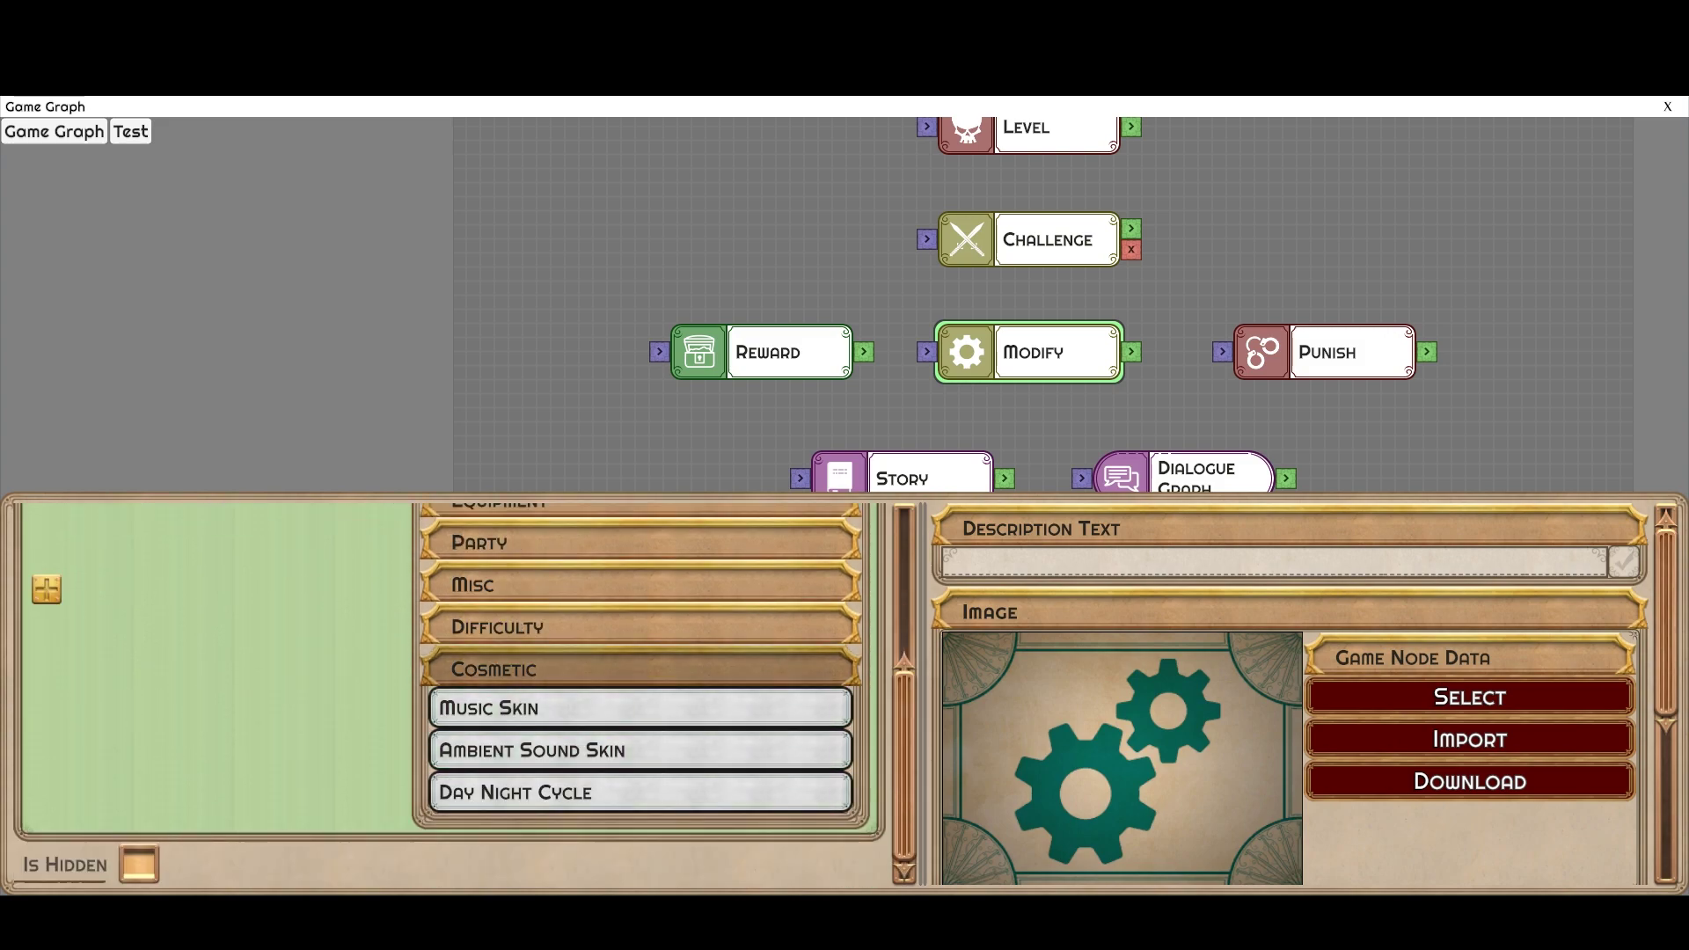
left_click(528, 671)
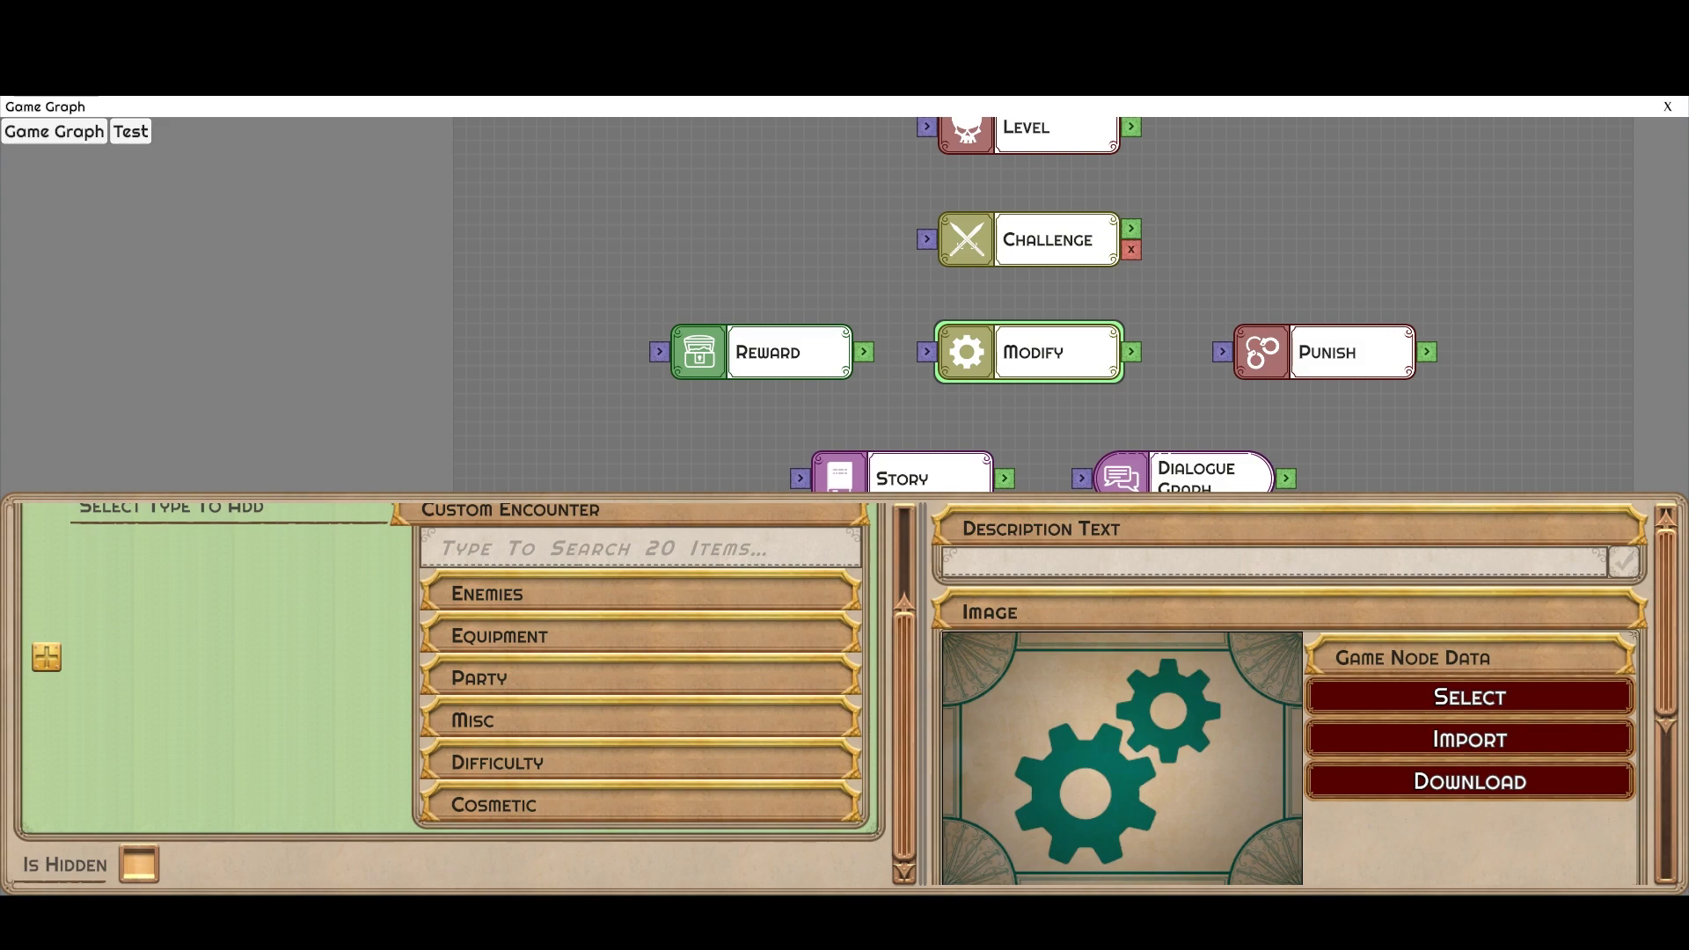
- View the Story node's name, description text and image settings
left_click_drag(1042, 420, 1050, 337)
left_click(924, 395)
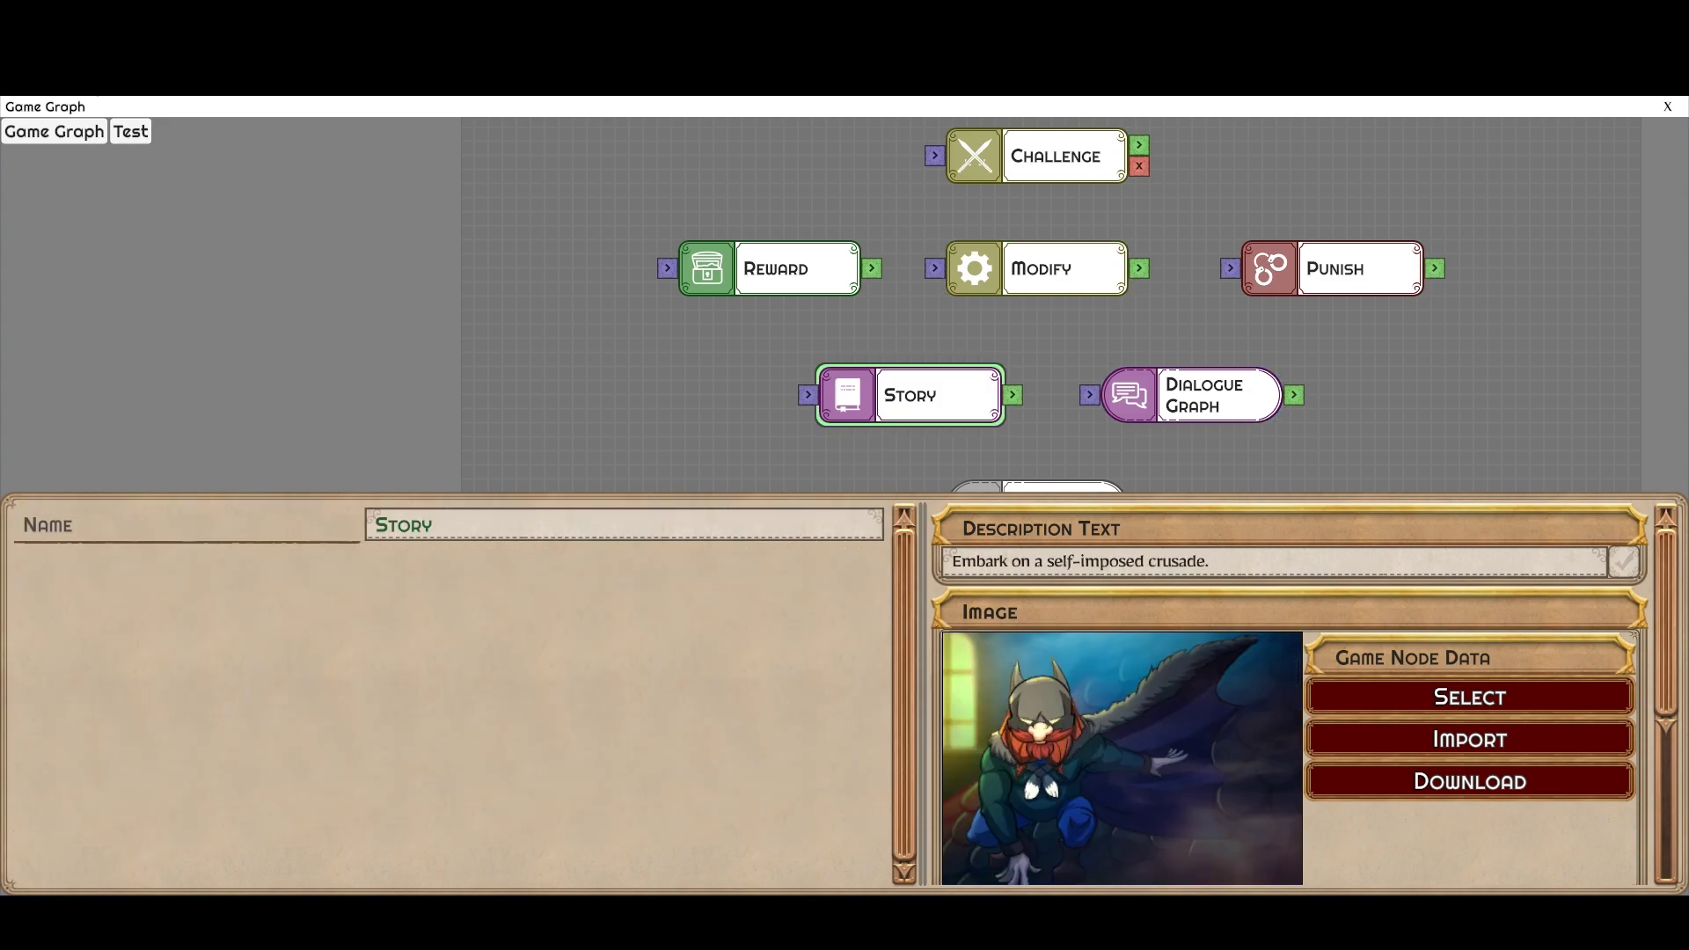
scroll(1051, 304, "down", 1)
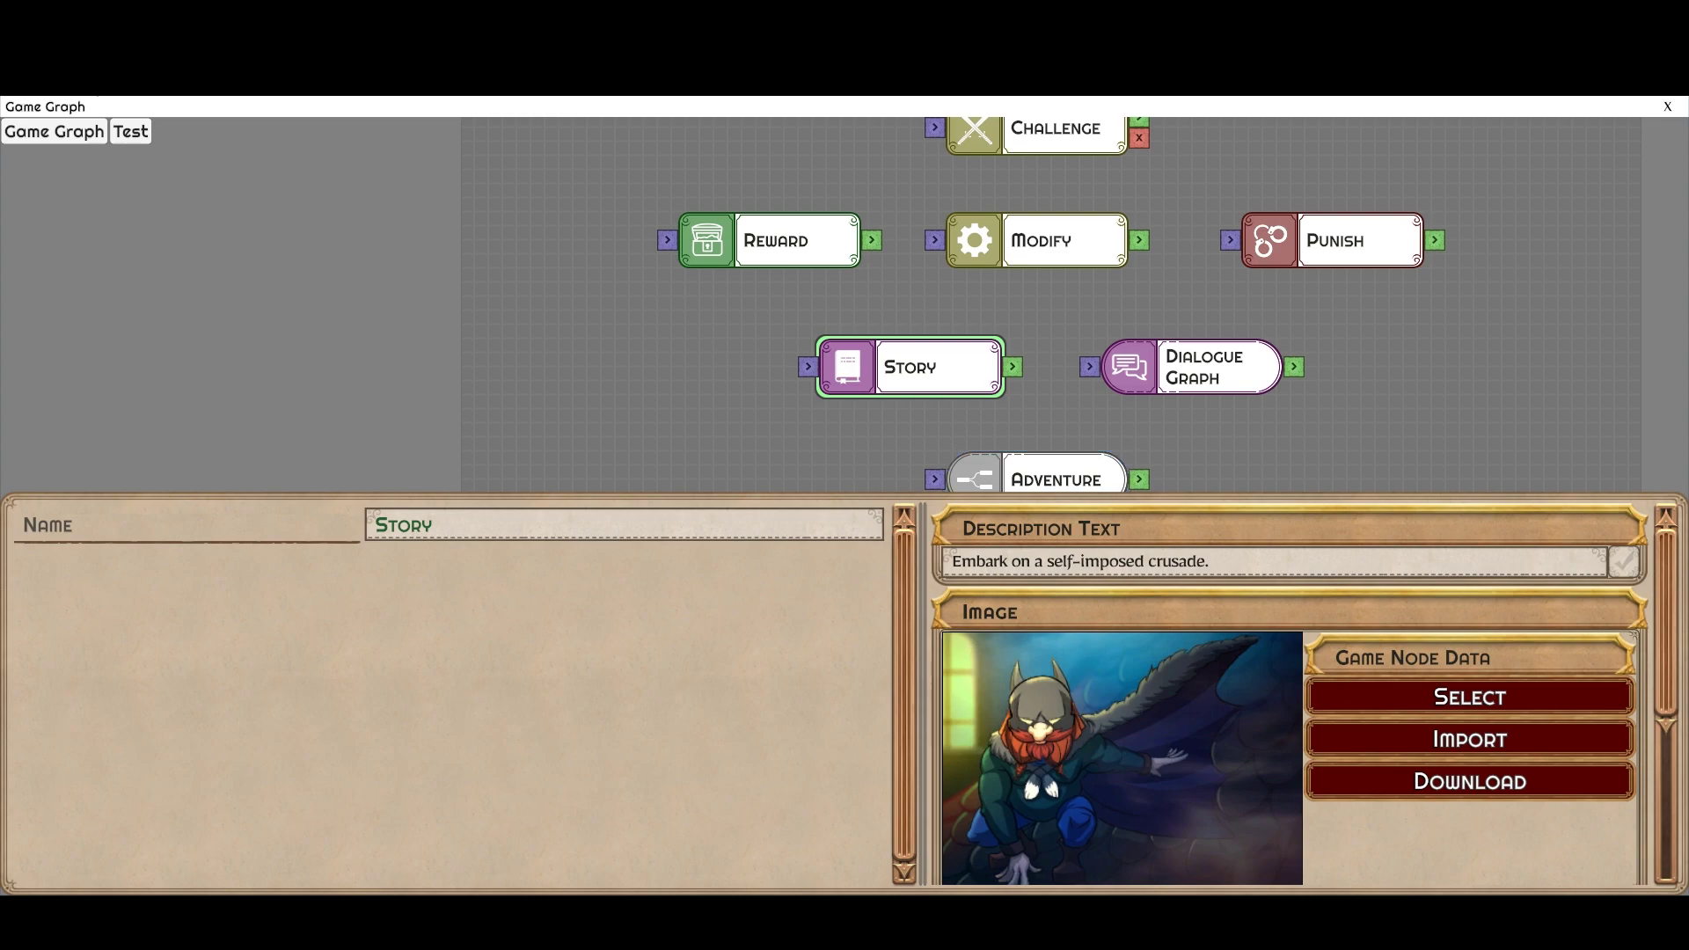
left_click_drag(1047, 304, 1014, 282)
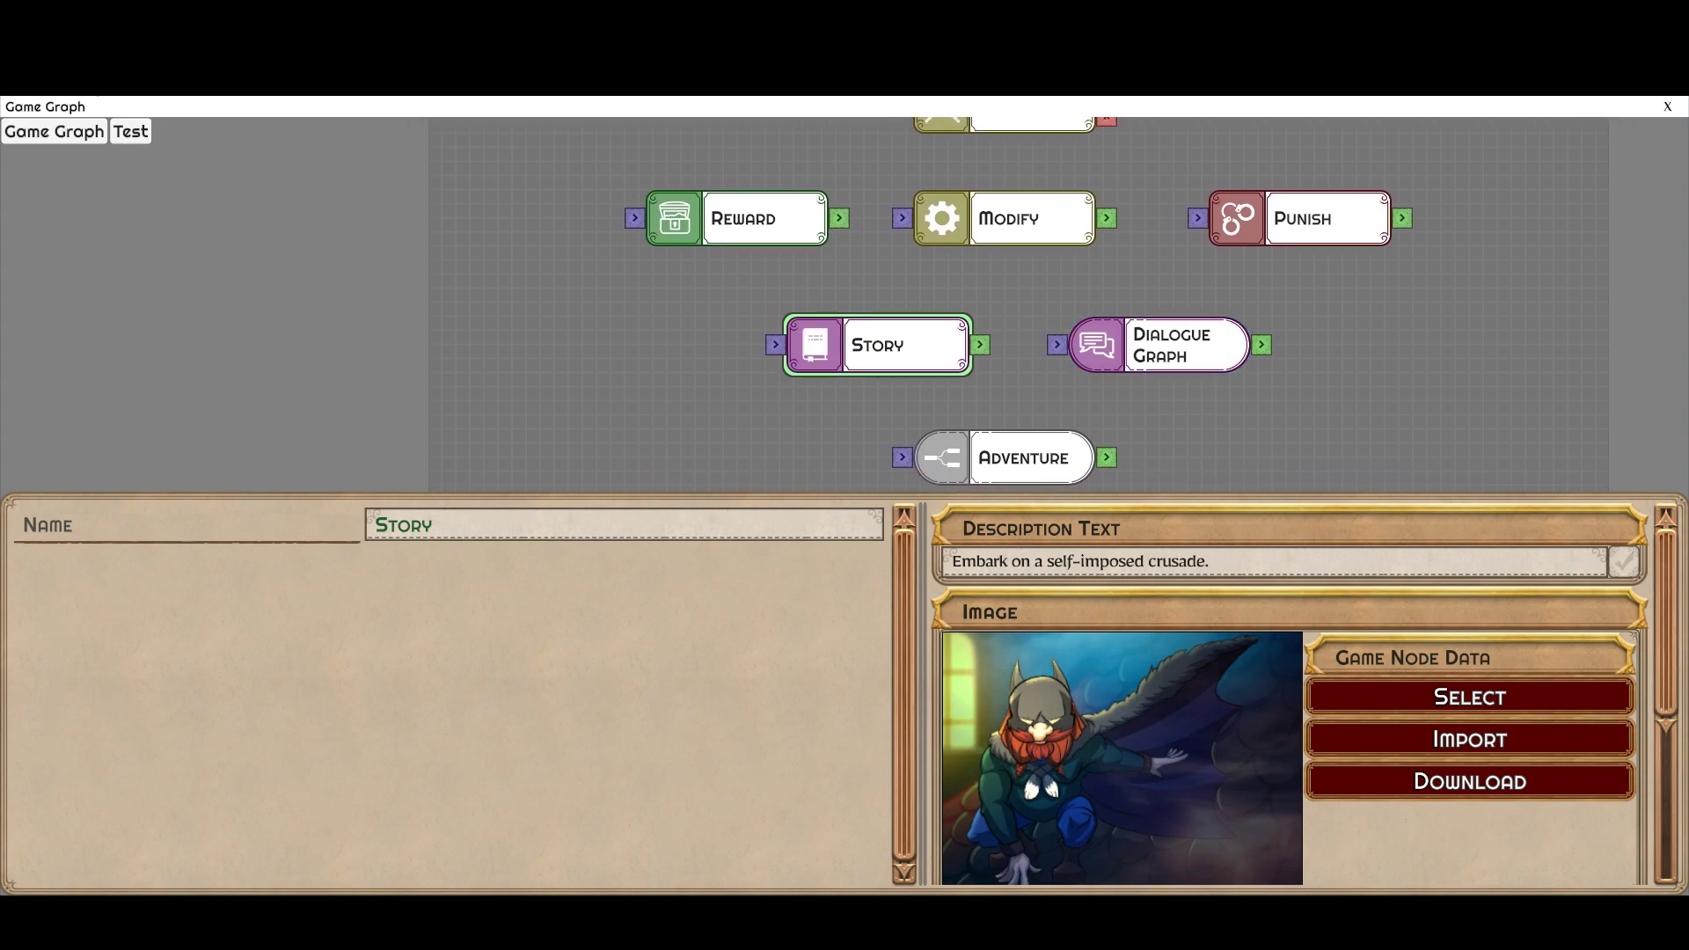
- View the Dialogue Graph node's settings, including its event trigger option, description text and image
left_click_drag(1015, 281, 1043, 186)
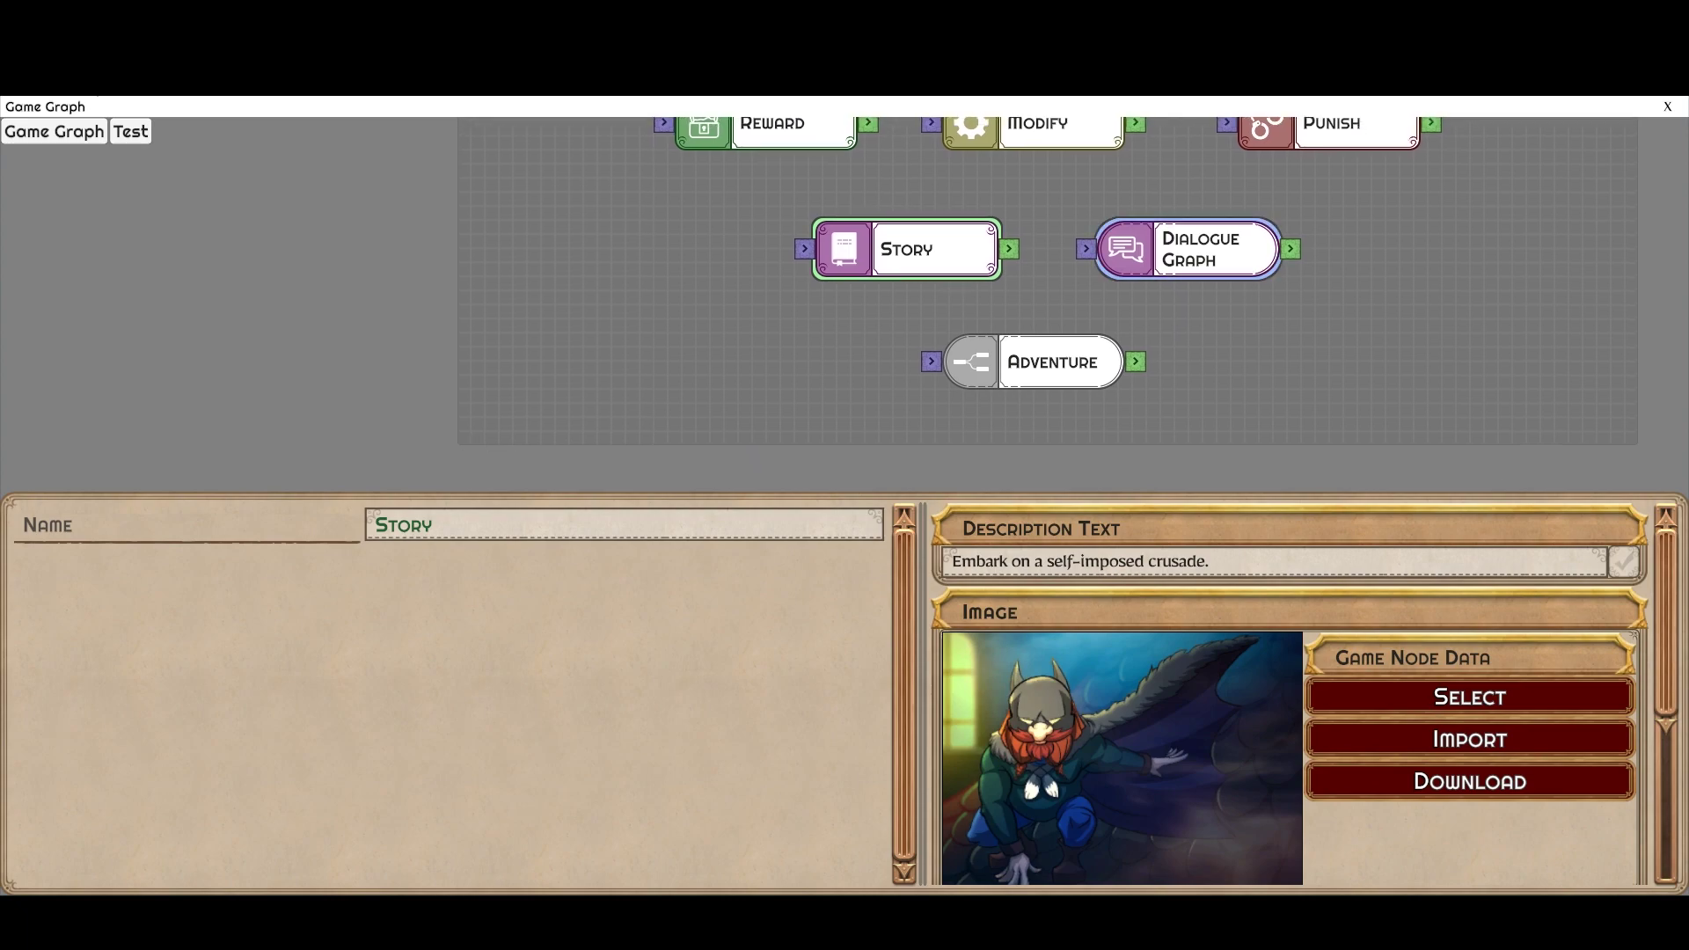
left_click(1189, 250)
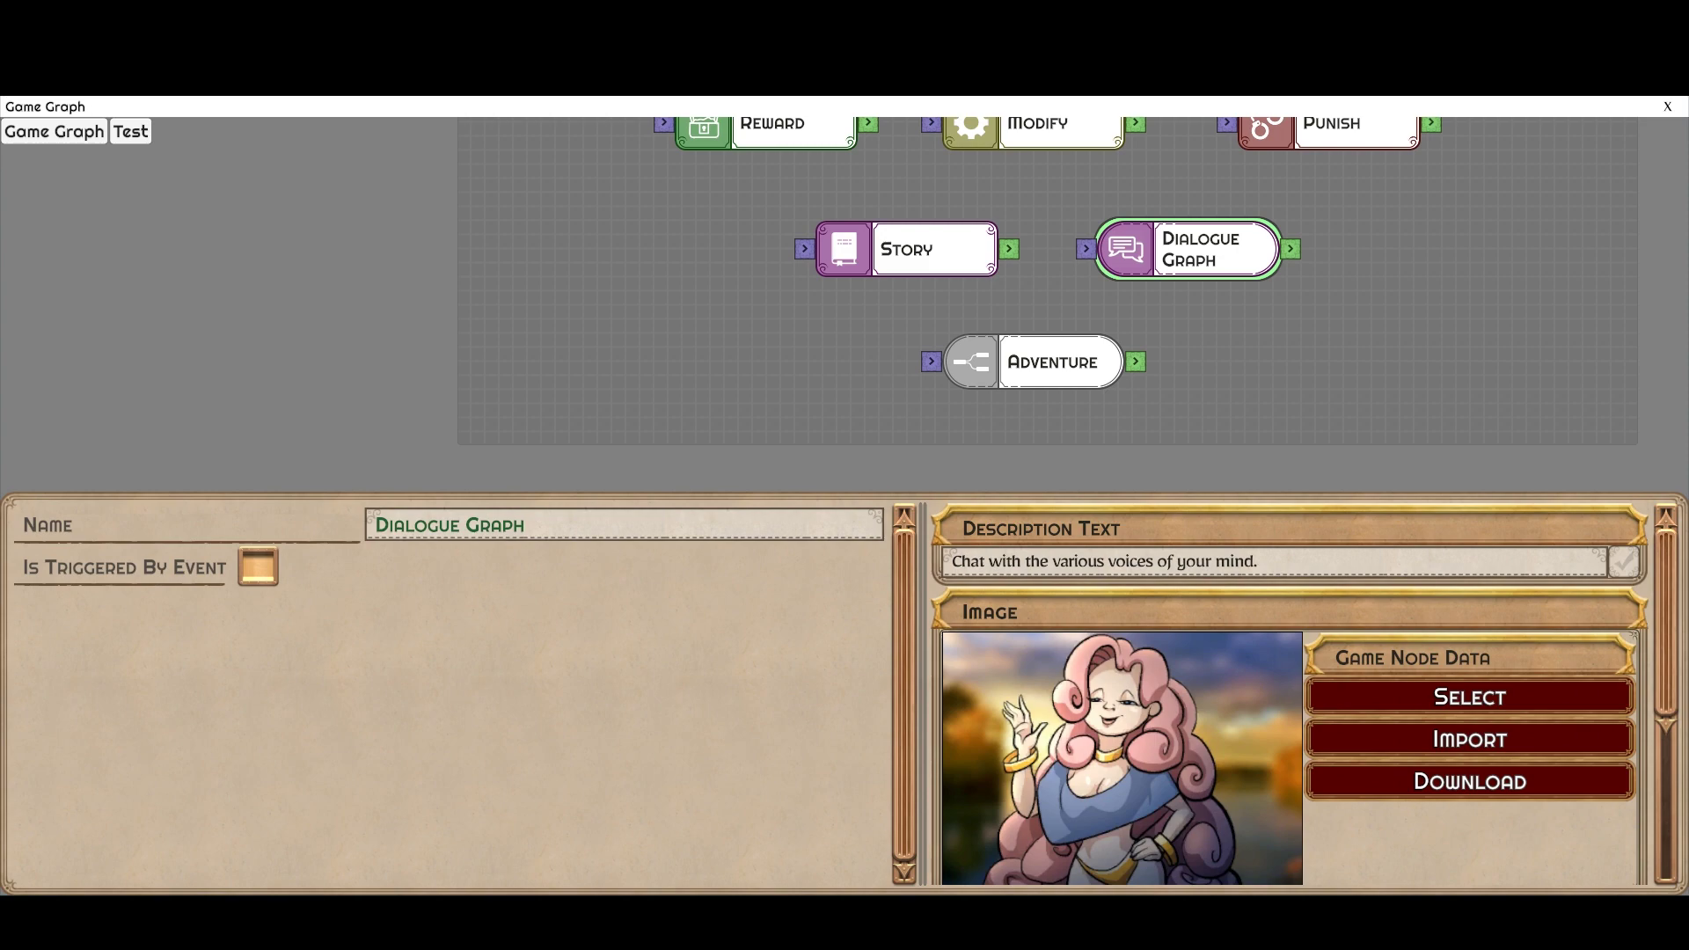
left_click_drag(1188, 321, 1162, 371)
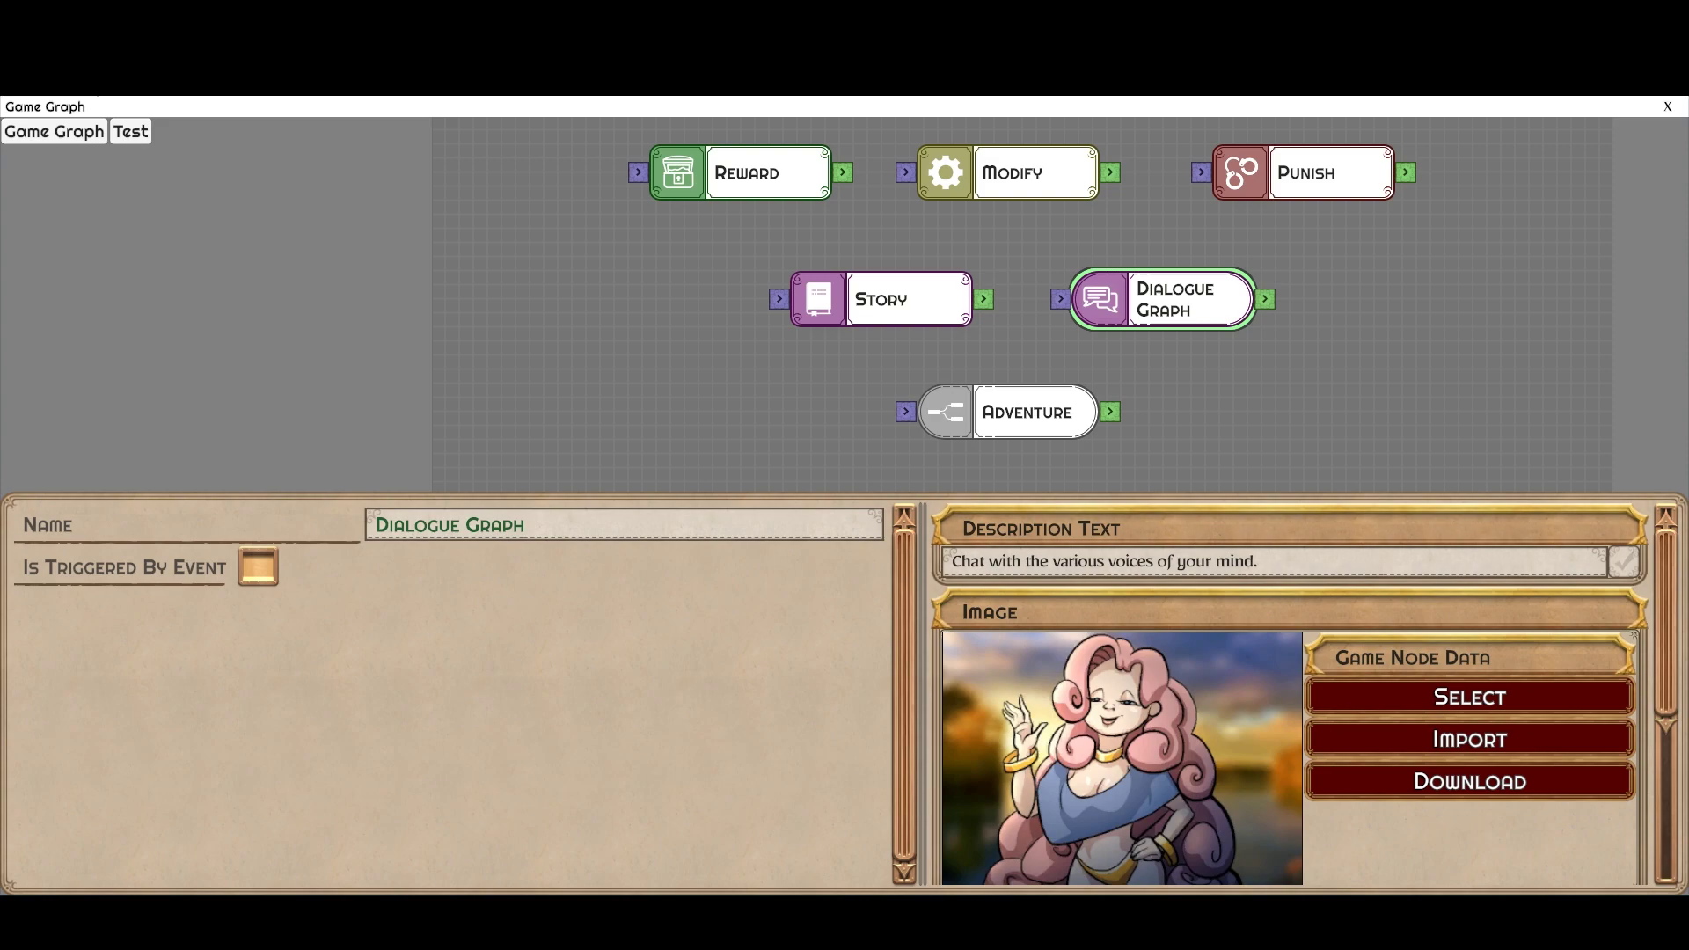
- Open the dialogue tree contained in the Dialogue Graph node and bring its conversation nodes into view
double_click(1181, 300)
scroll(1181, 300, "down", 3)
left_click_drag(1182, 300, 1238, 205)
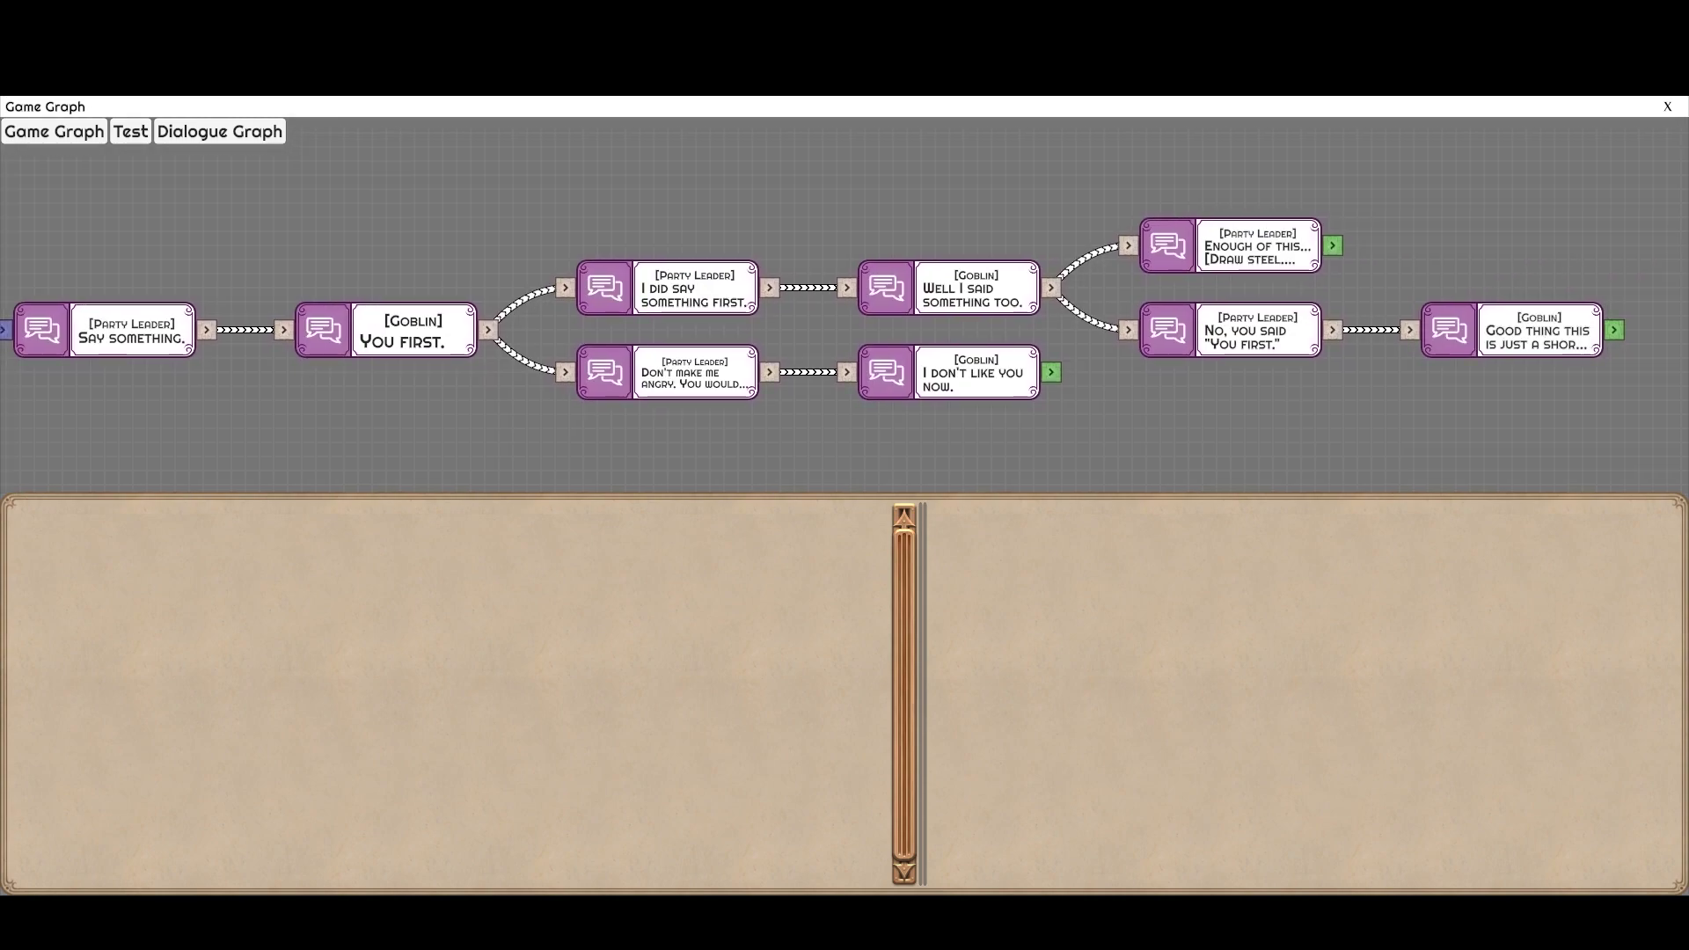
- View the "Say something." dialogue node's settings, including its dialogue text section and speaker selection types
left_click(382, 317)
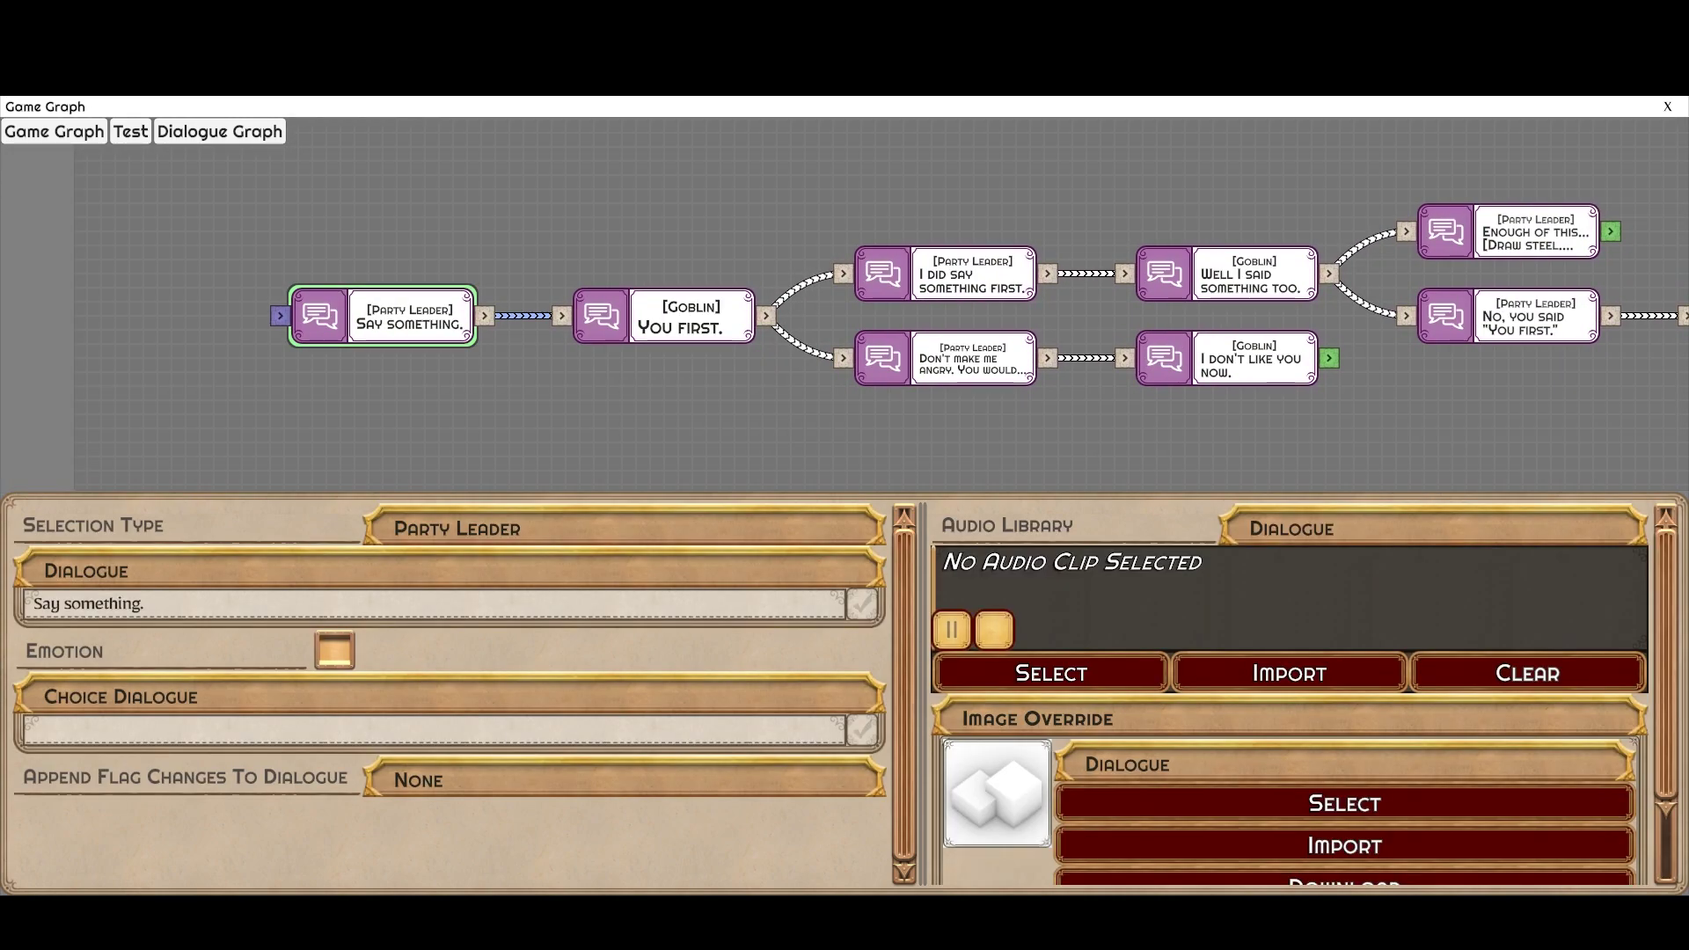
left_click(388, 570)
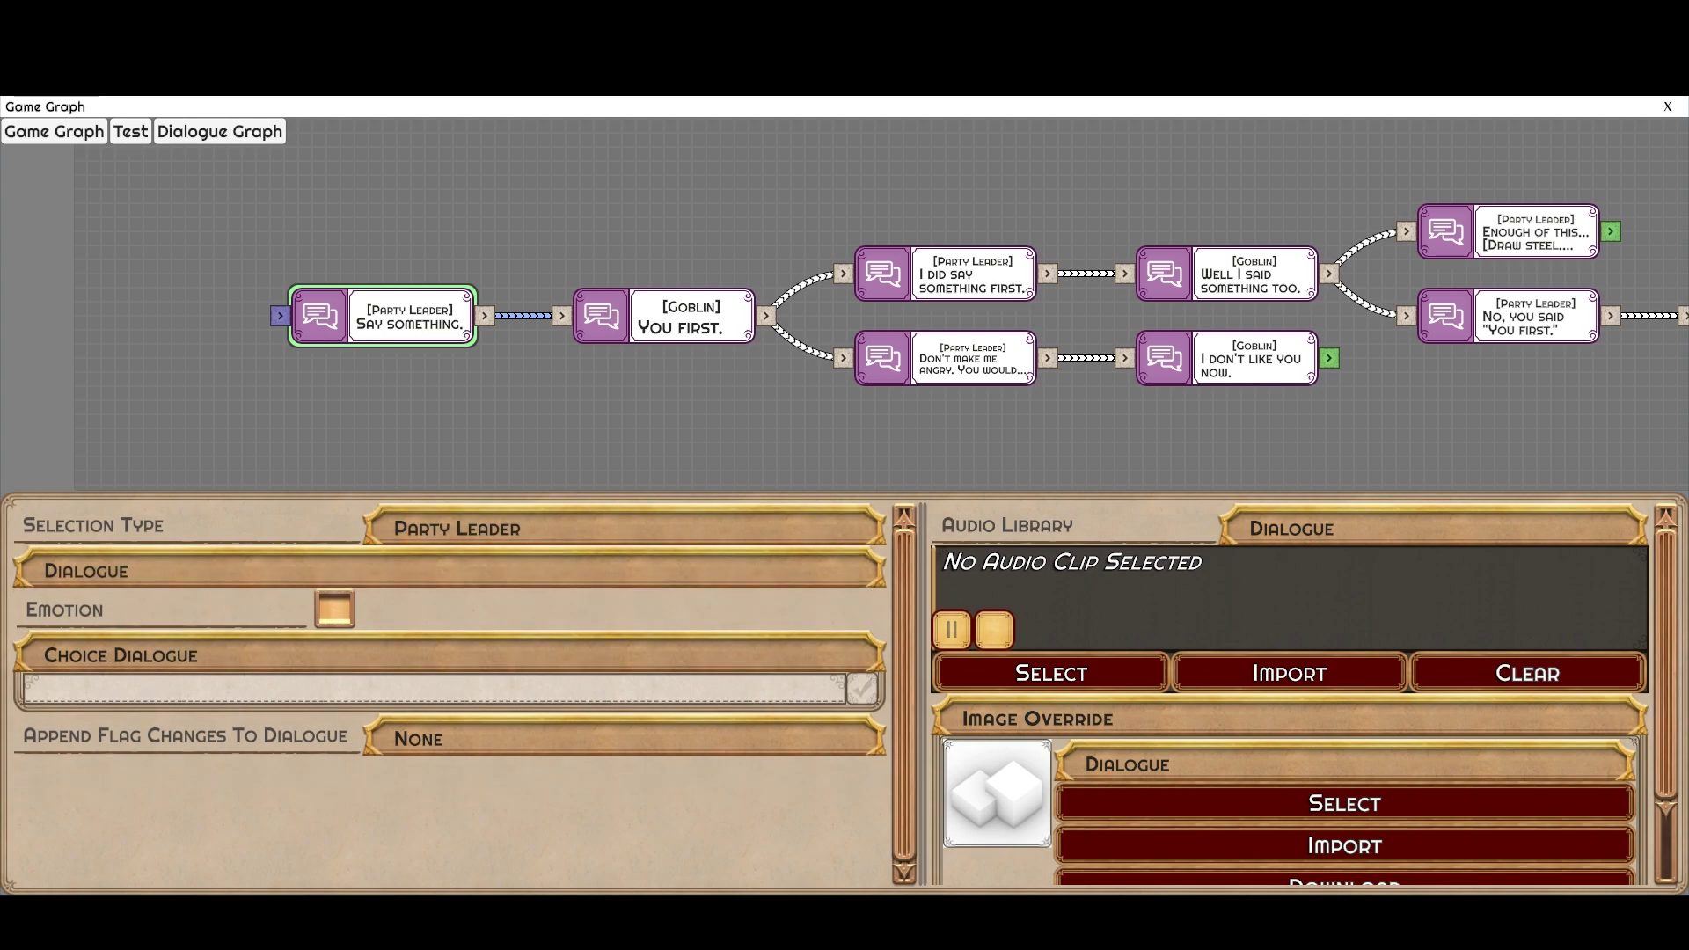
left_click(528, 528)
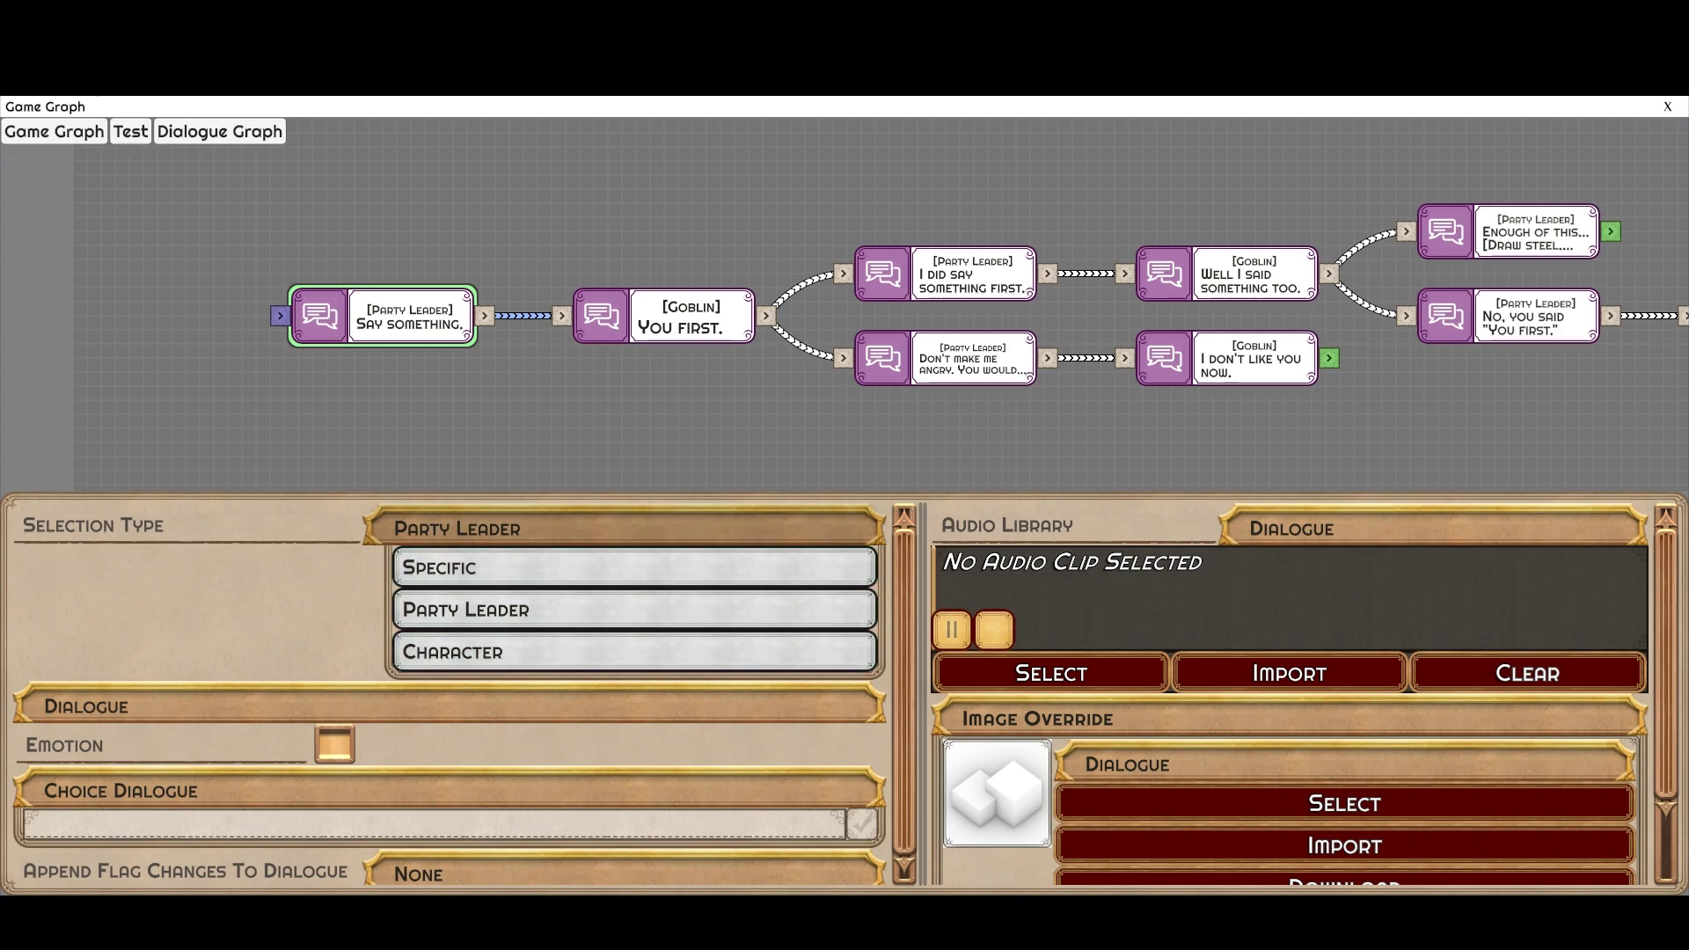
left_click(528, 528)
left_click(528, 571)
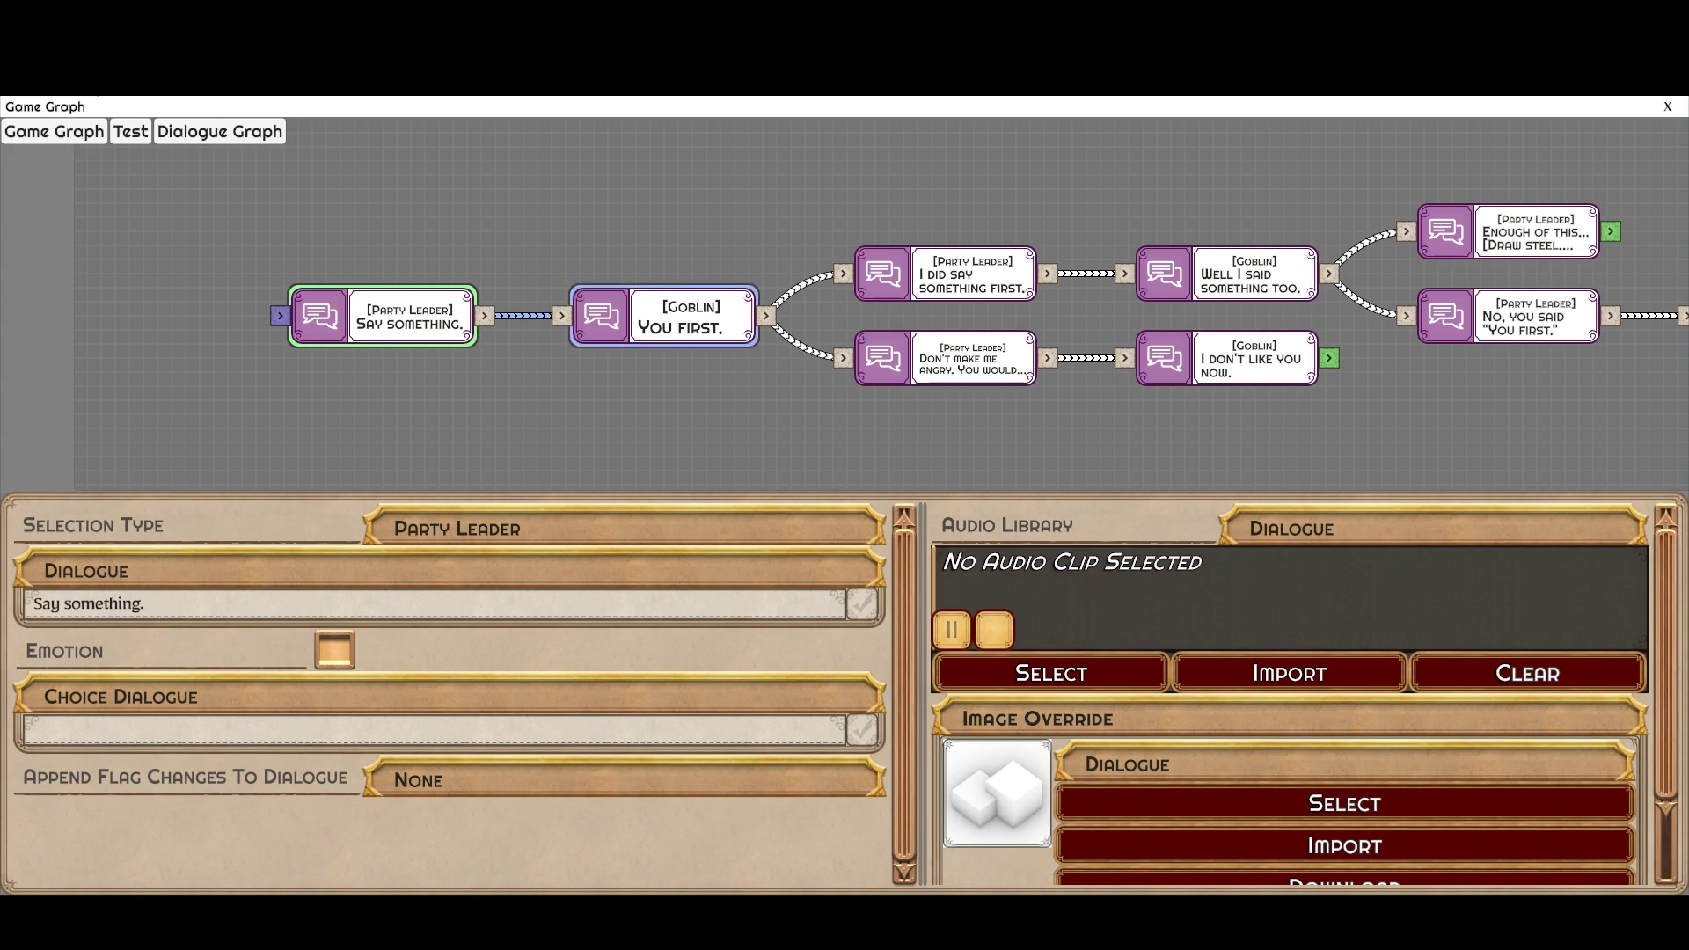
- Enable Emotion on the "Say something." node, view the available emotions and disable it again
left_click(334, 651)
left_click(623, 654)
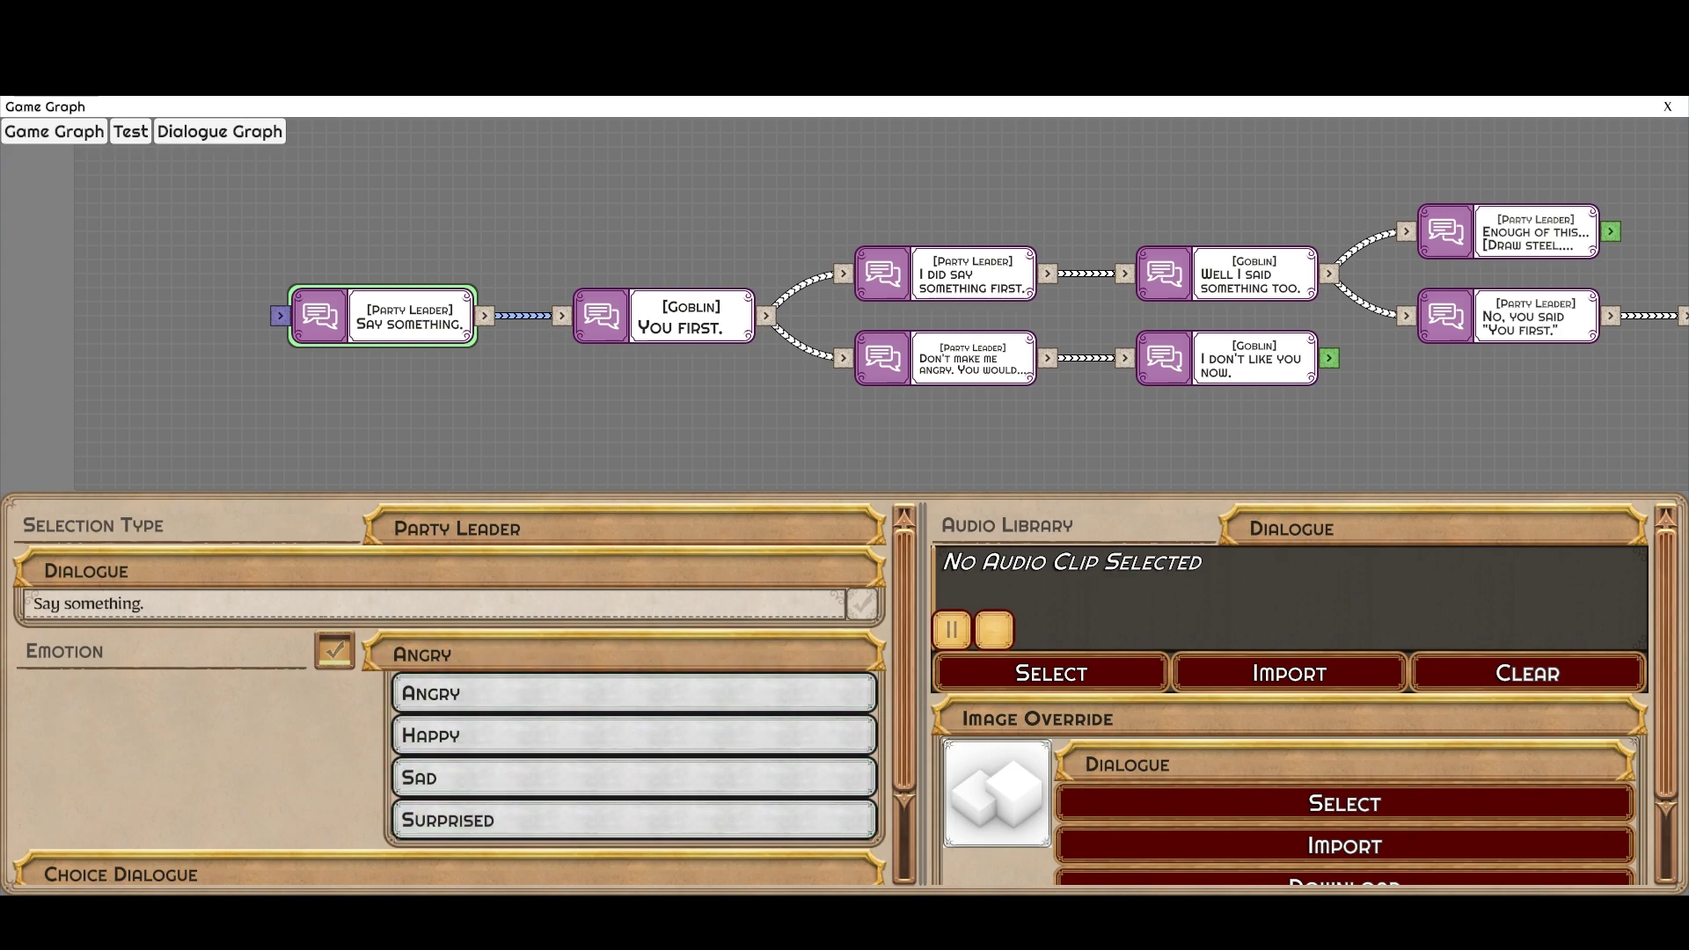
left_click(335, 651)
left_click(335, 651)
left_click(335, 652)
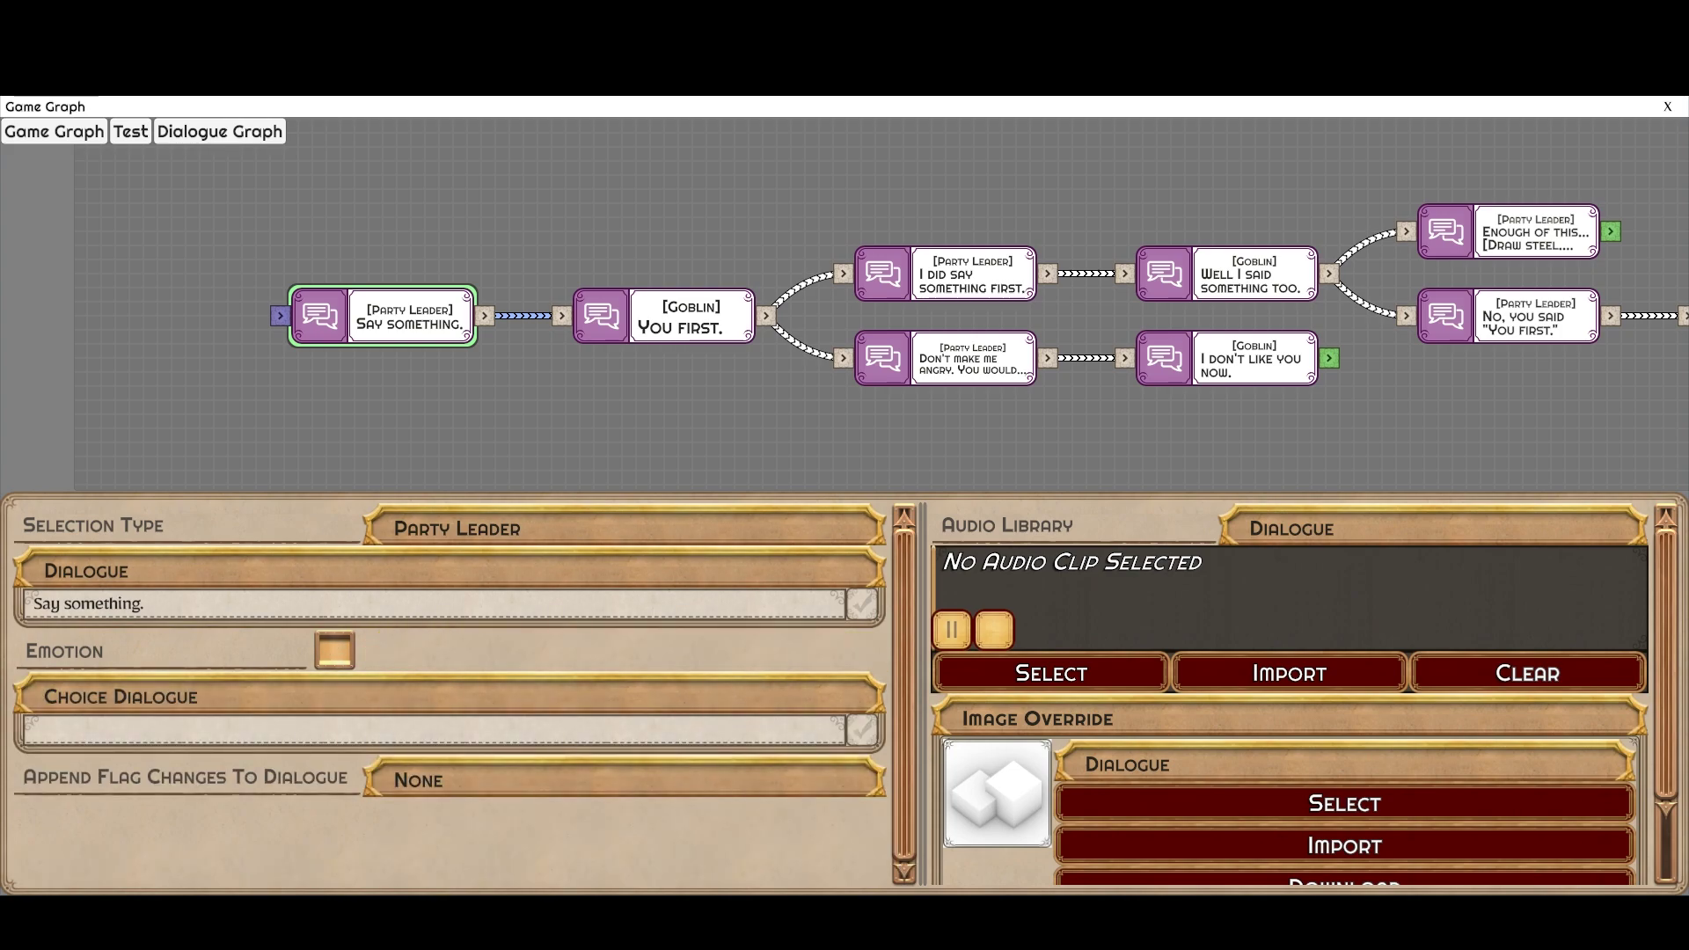
- Compare the dialogue and choice dialogue texts of the two Party Leader replies that branch from "You first."
left_click(946, 274)
left_click(946, 358)
left_click(946, 273)
left_click(946, 358, "shift")
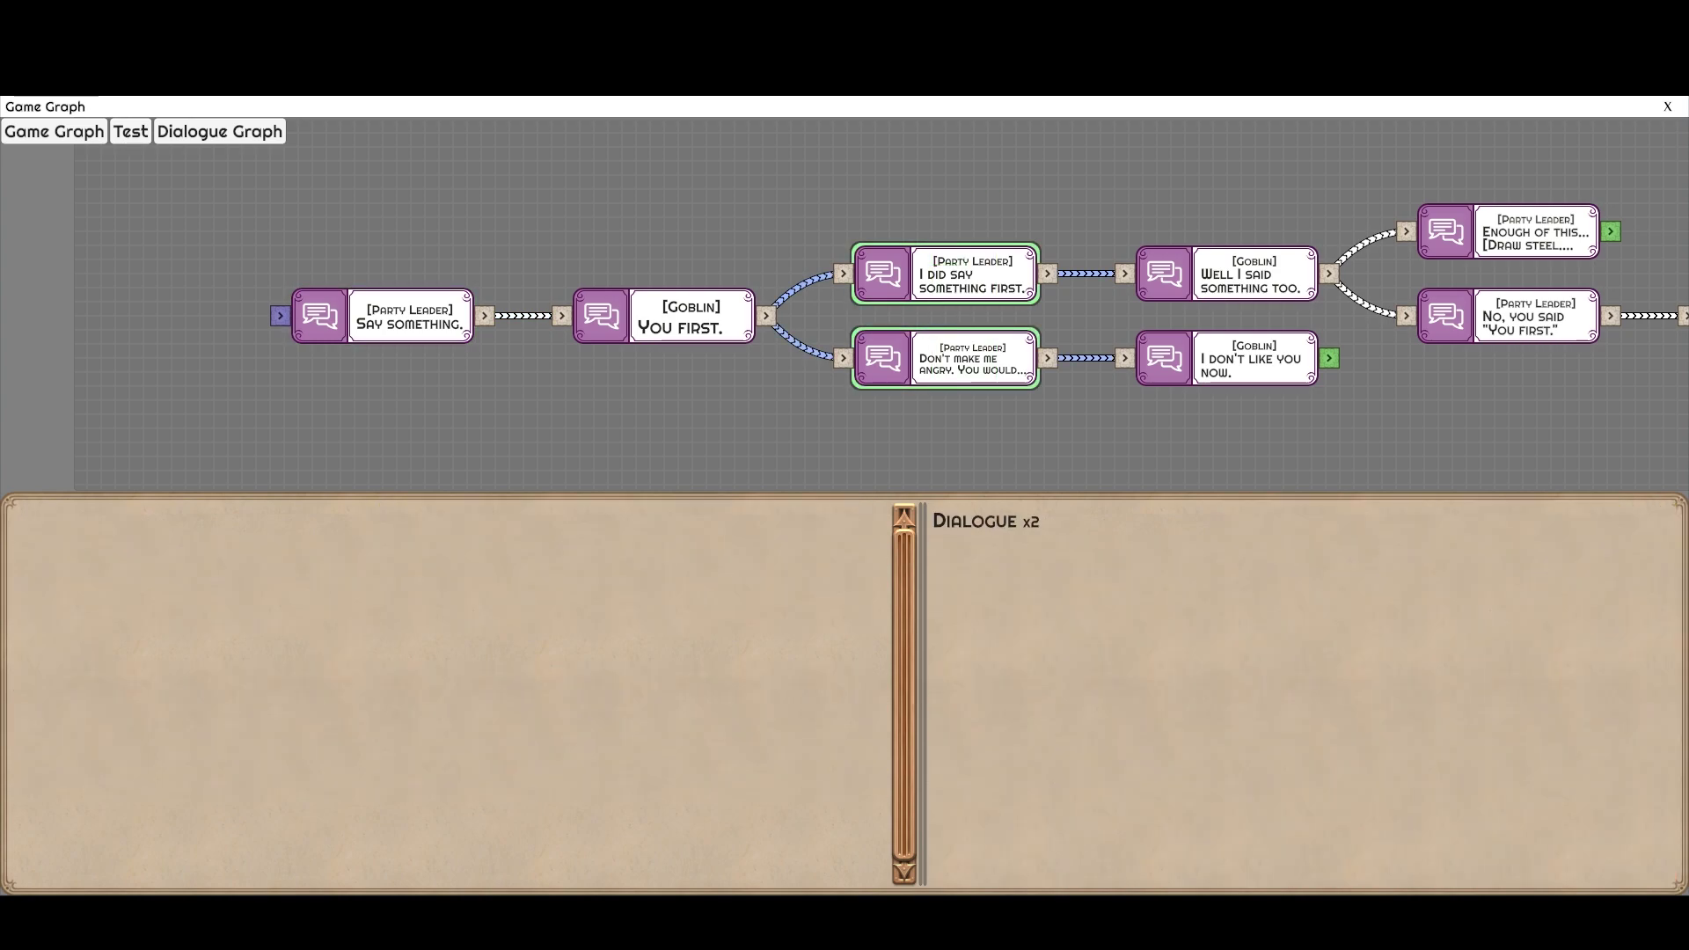
left_click(946, 273)
left_click(945, 273)
left_click(946, 358)
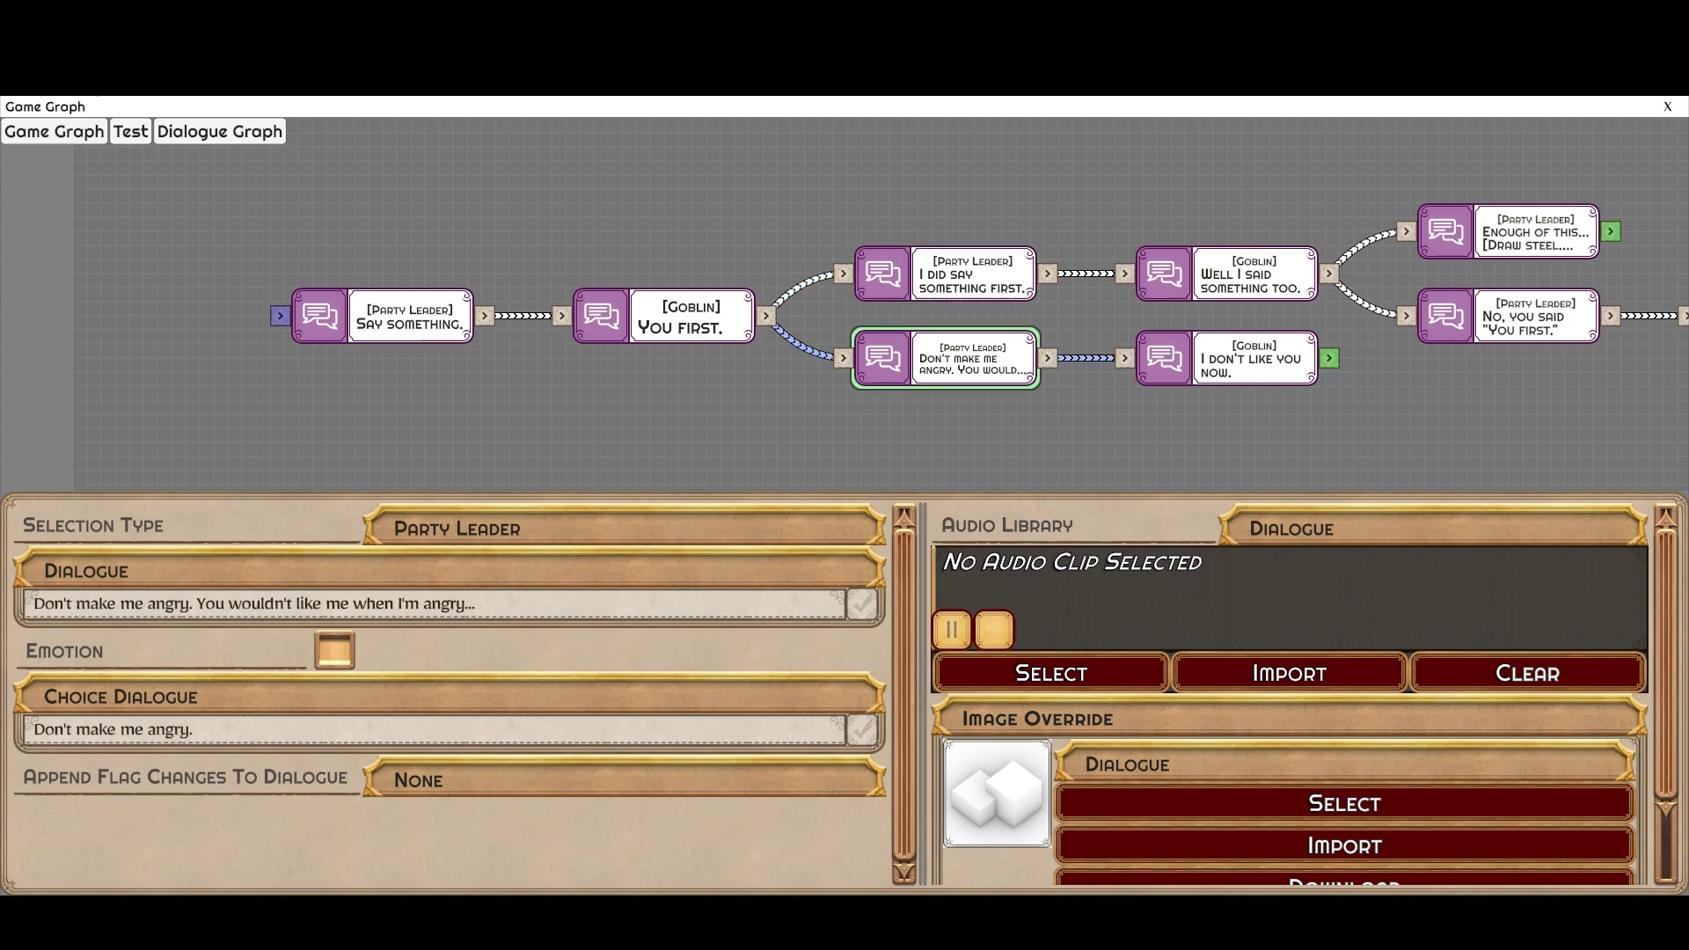
left_click(946, 274)
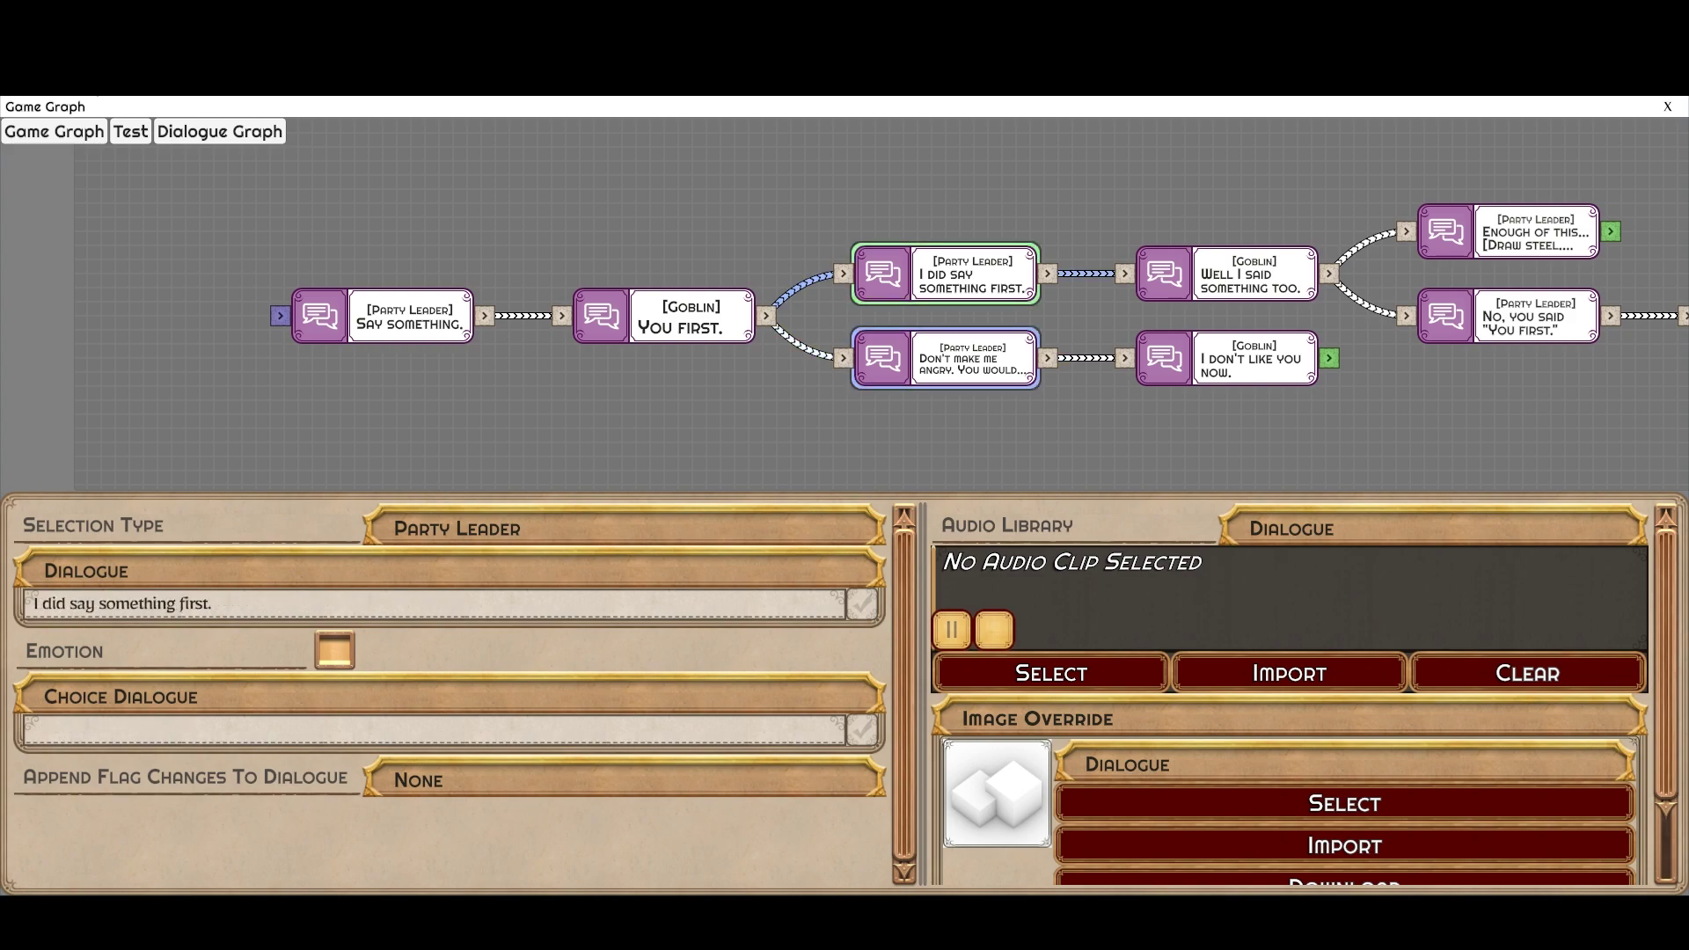
- Return to the "Say something." node and look over its audio clip and image override settings
left_click(383, 316)
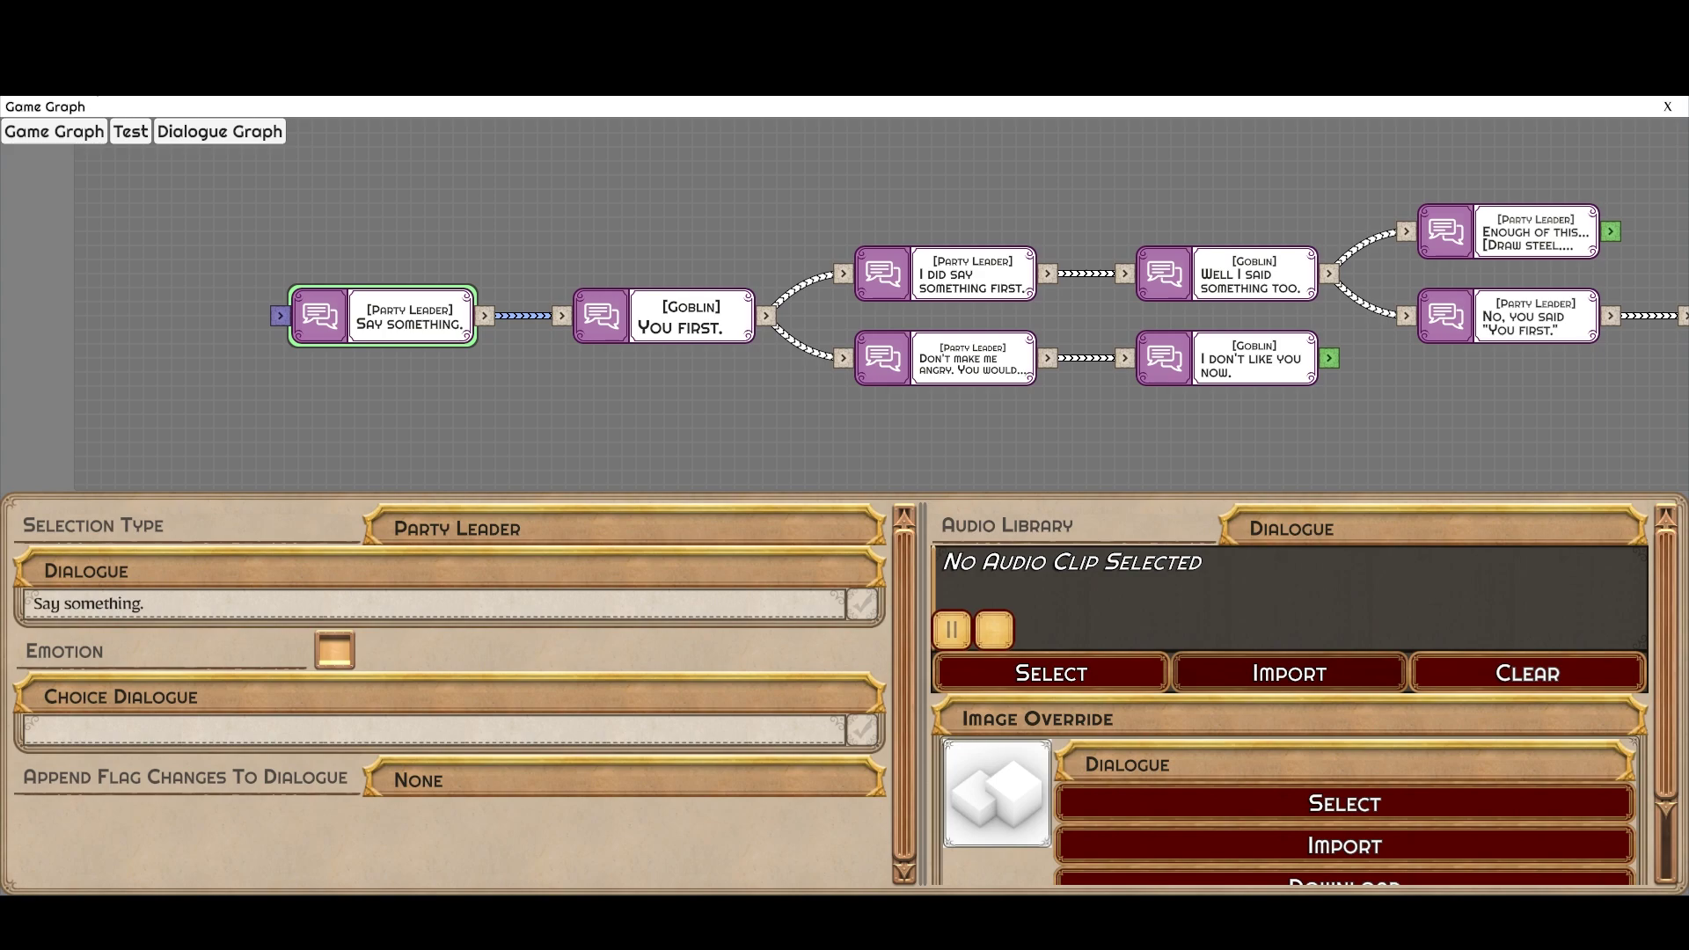
scroll(1305, 694, "down", 1)
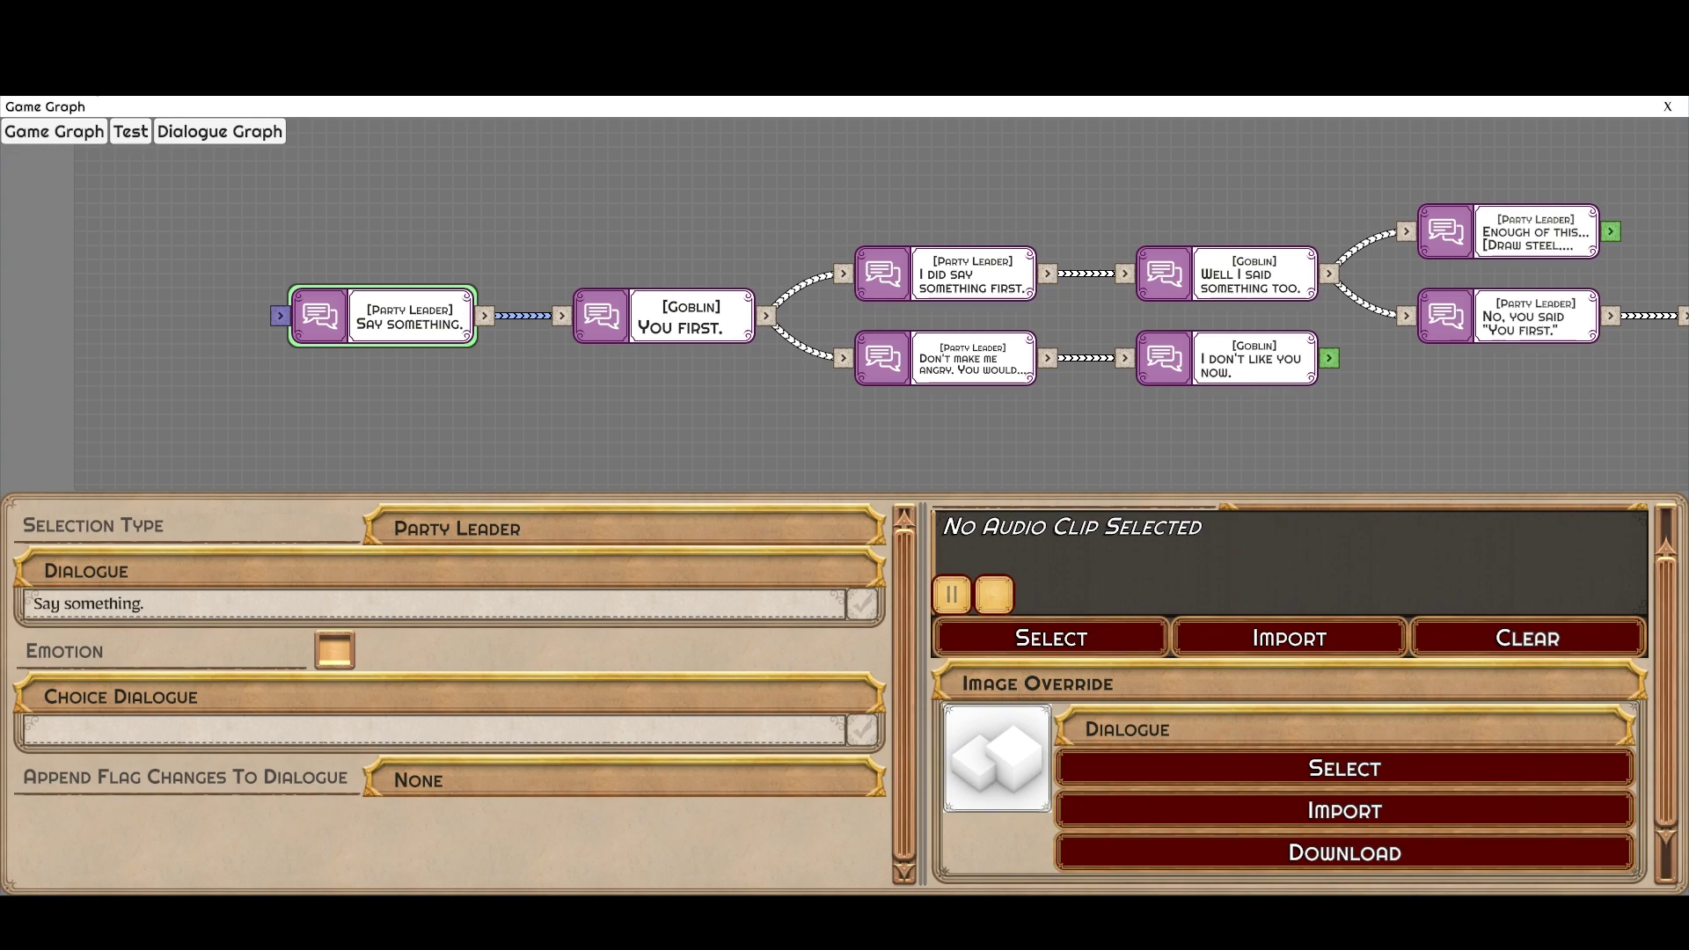
scroll(1303, 695, "up", 1)
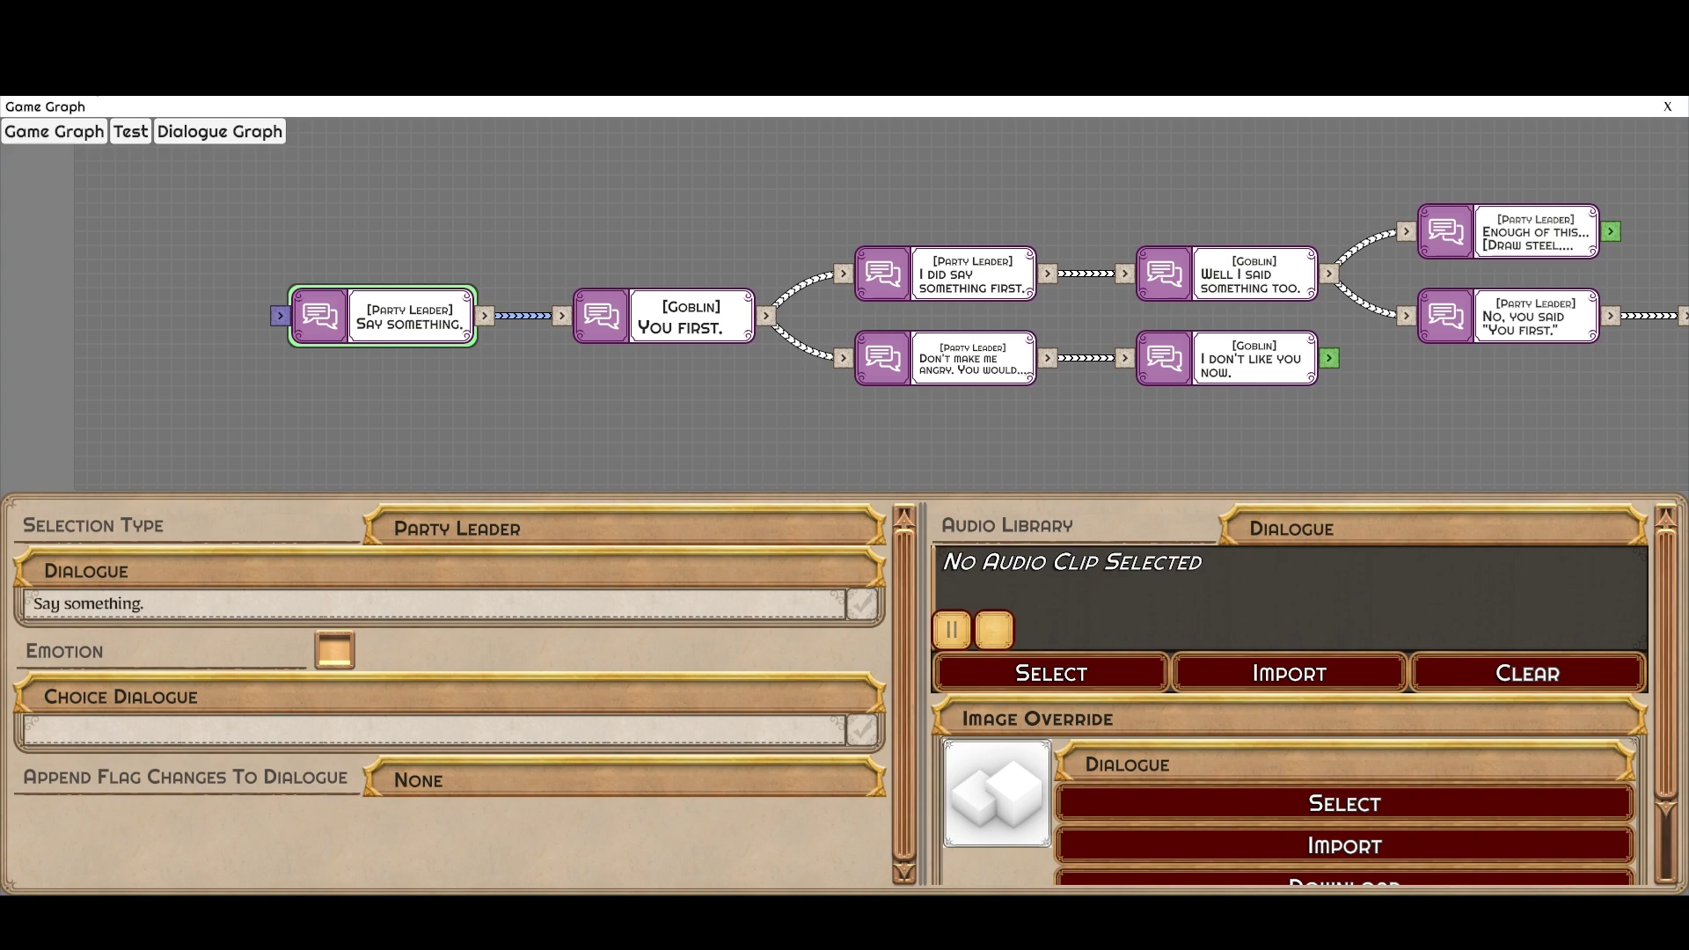
- View the settings of the Goblin's "You first." dialogue node
left_click_drag(528, 387, 554, 416)
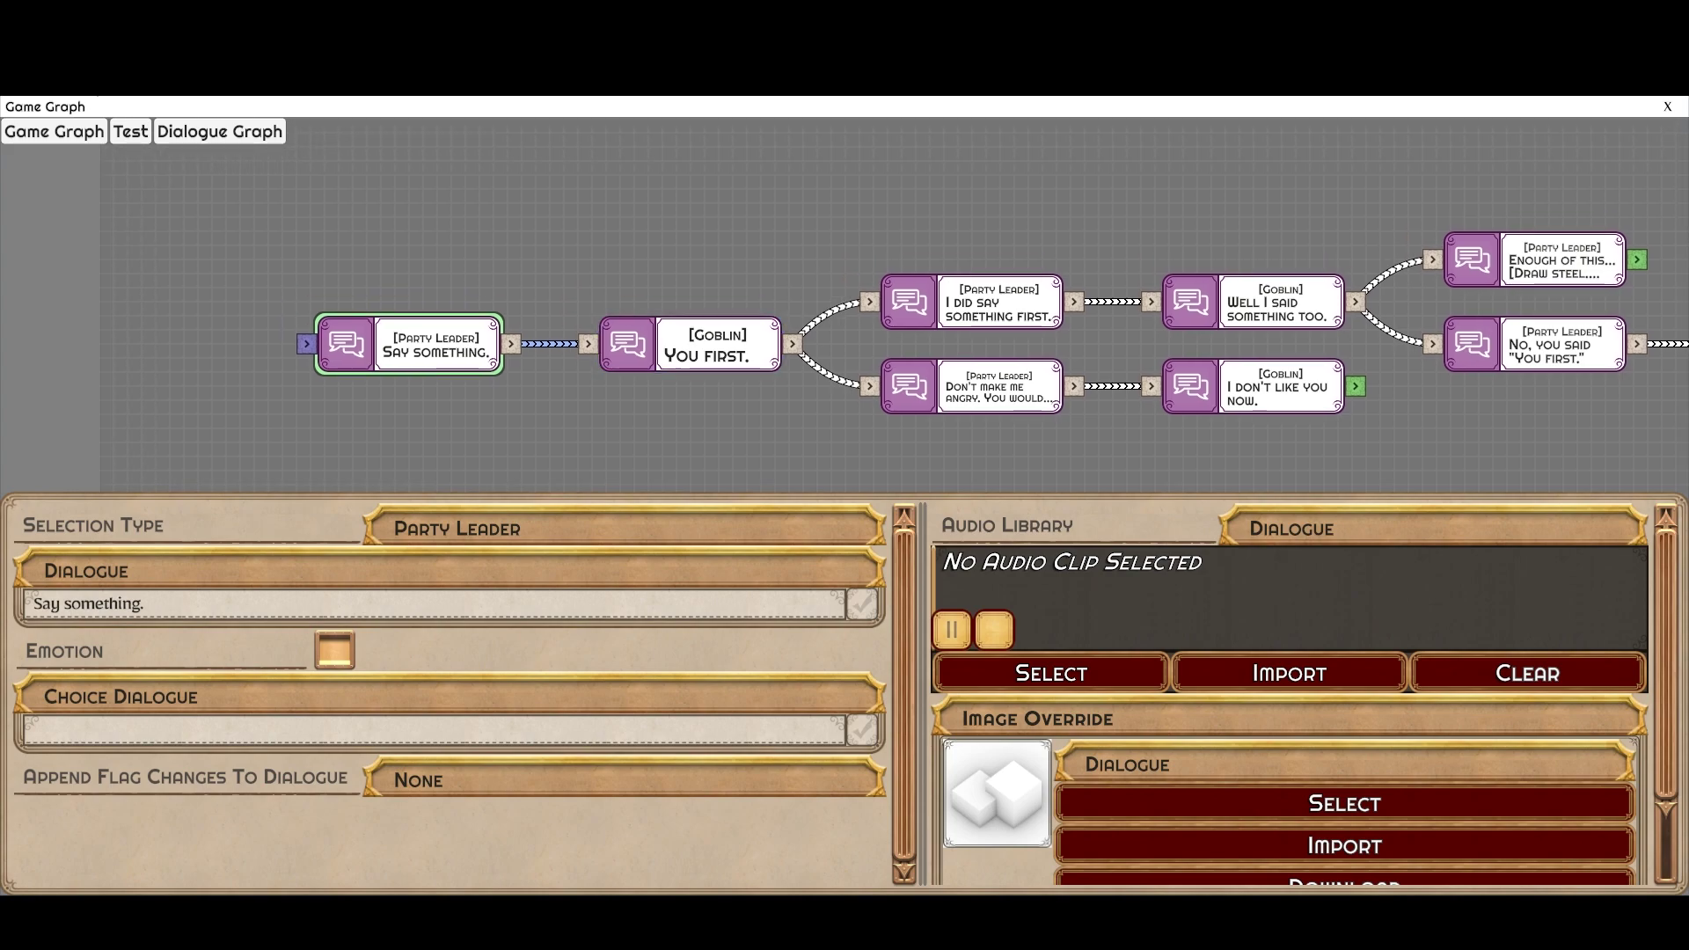
left_click(691, 344)
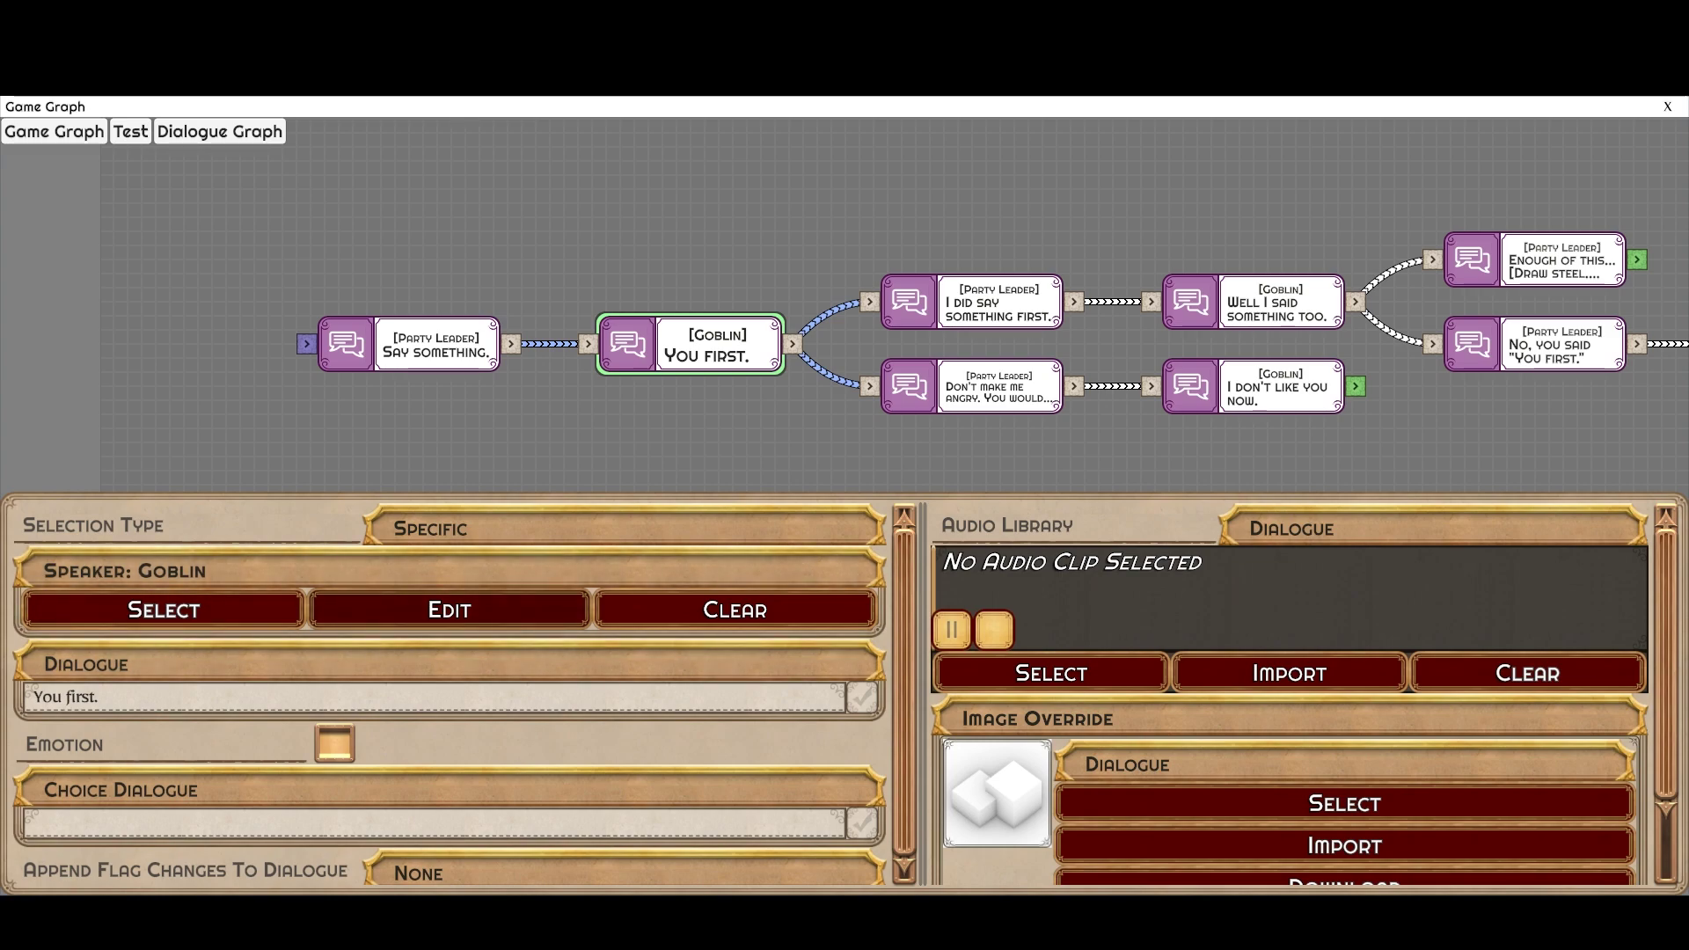
- Open the Goblin speaker's data for editing, test its Write Pencil text sounds and examine their sound settings
left_click(450, 609)
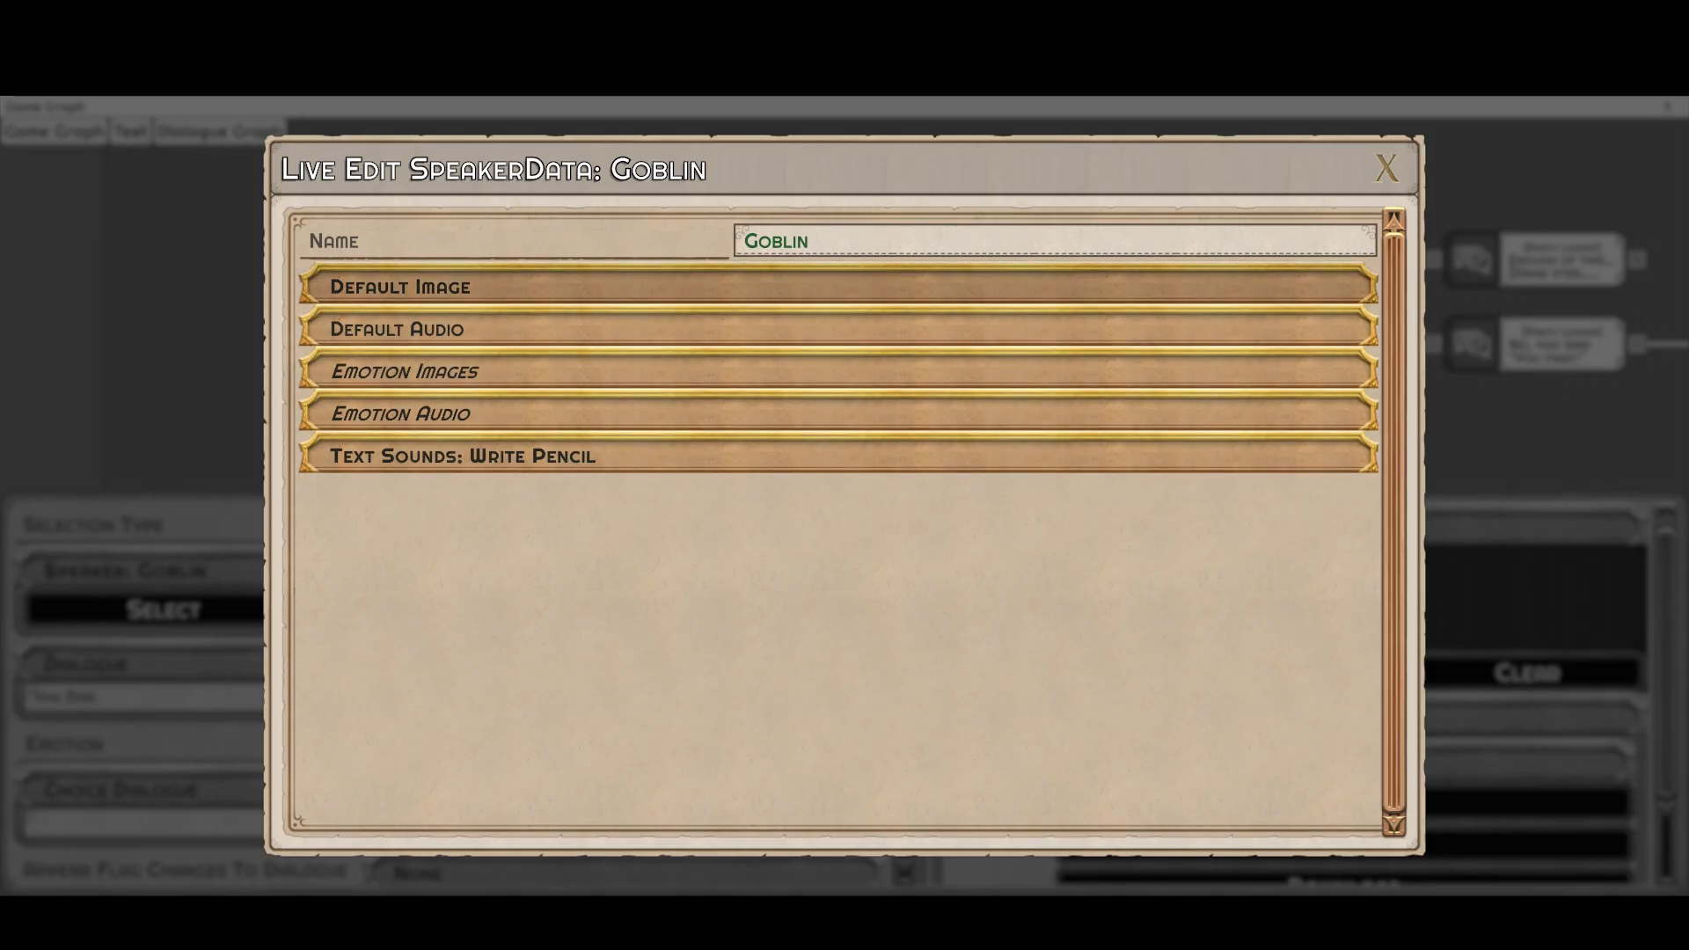
left_click(463, 456)
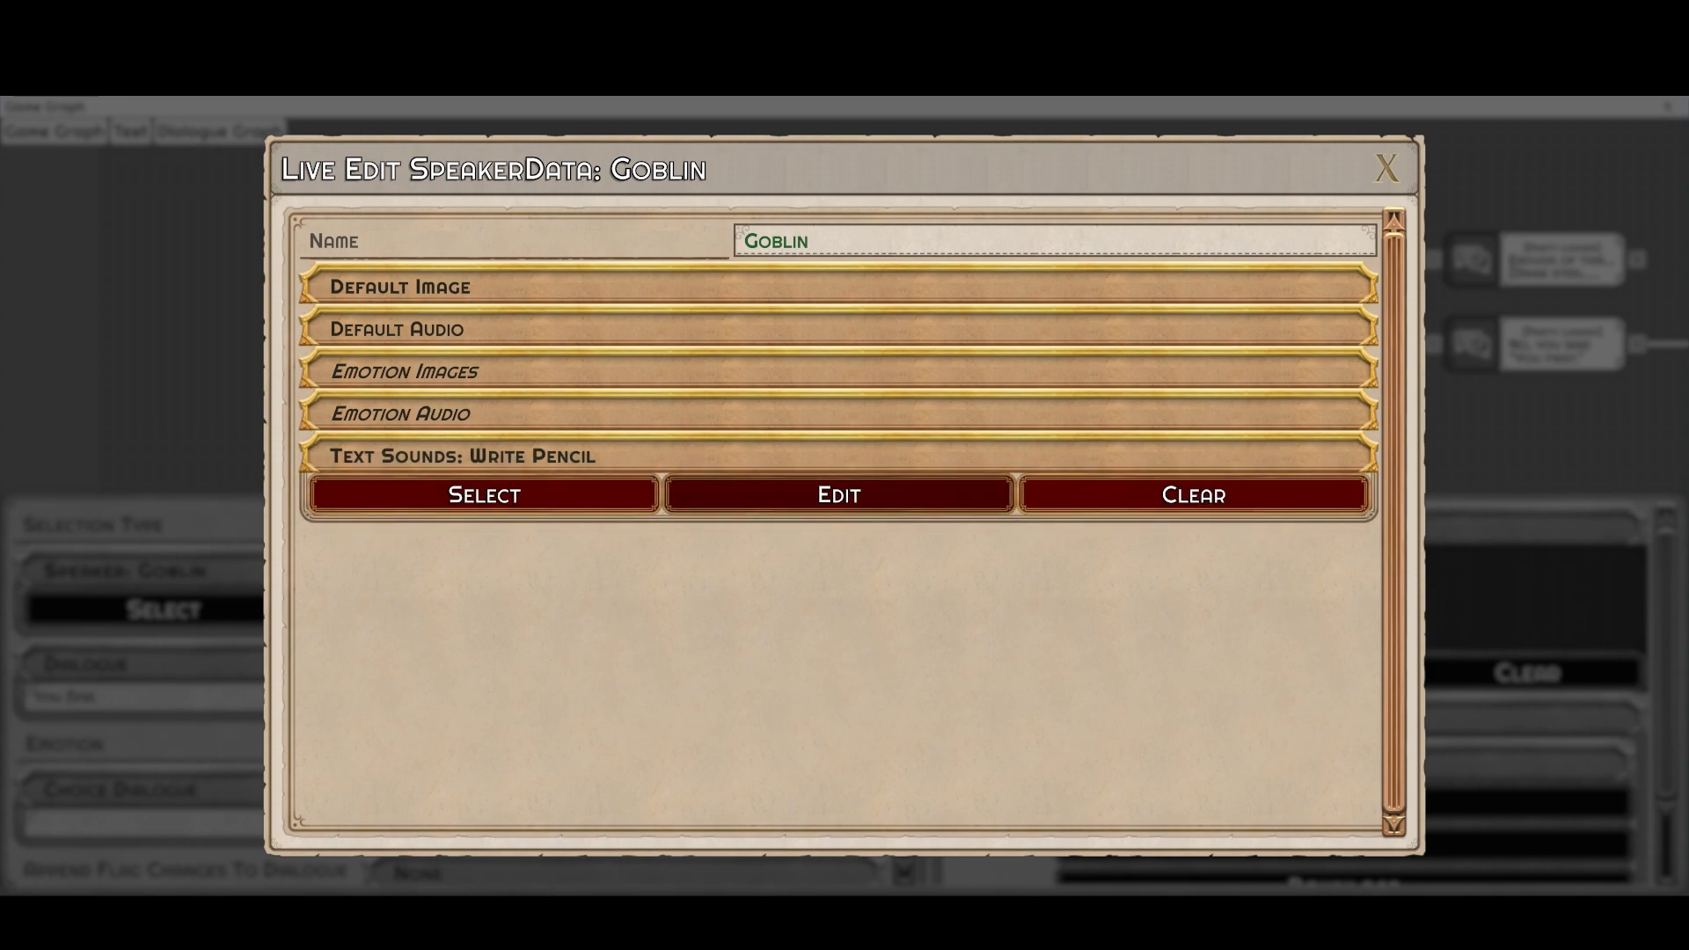
left_click(839, 495)
left_click(838, 623)
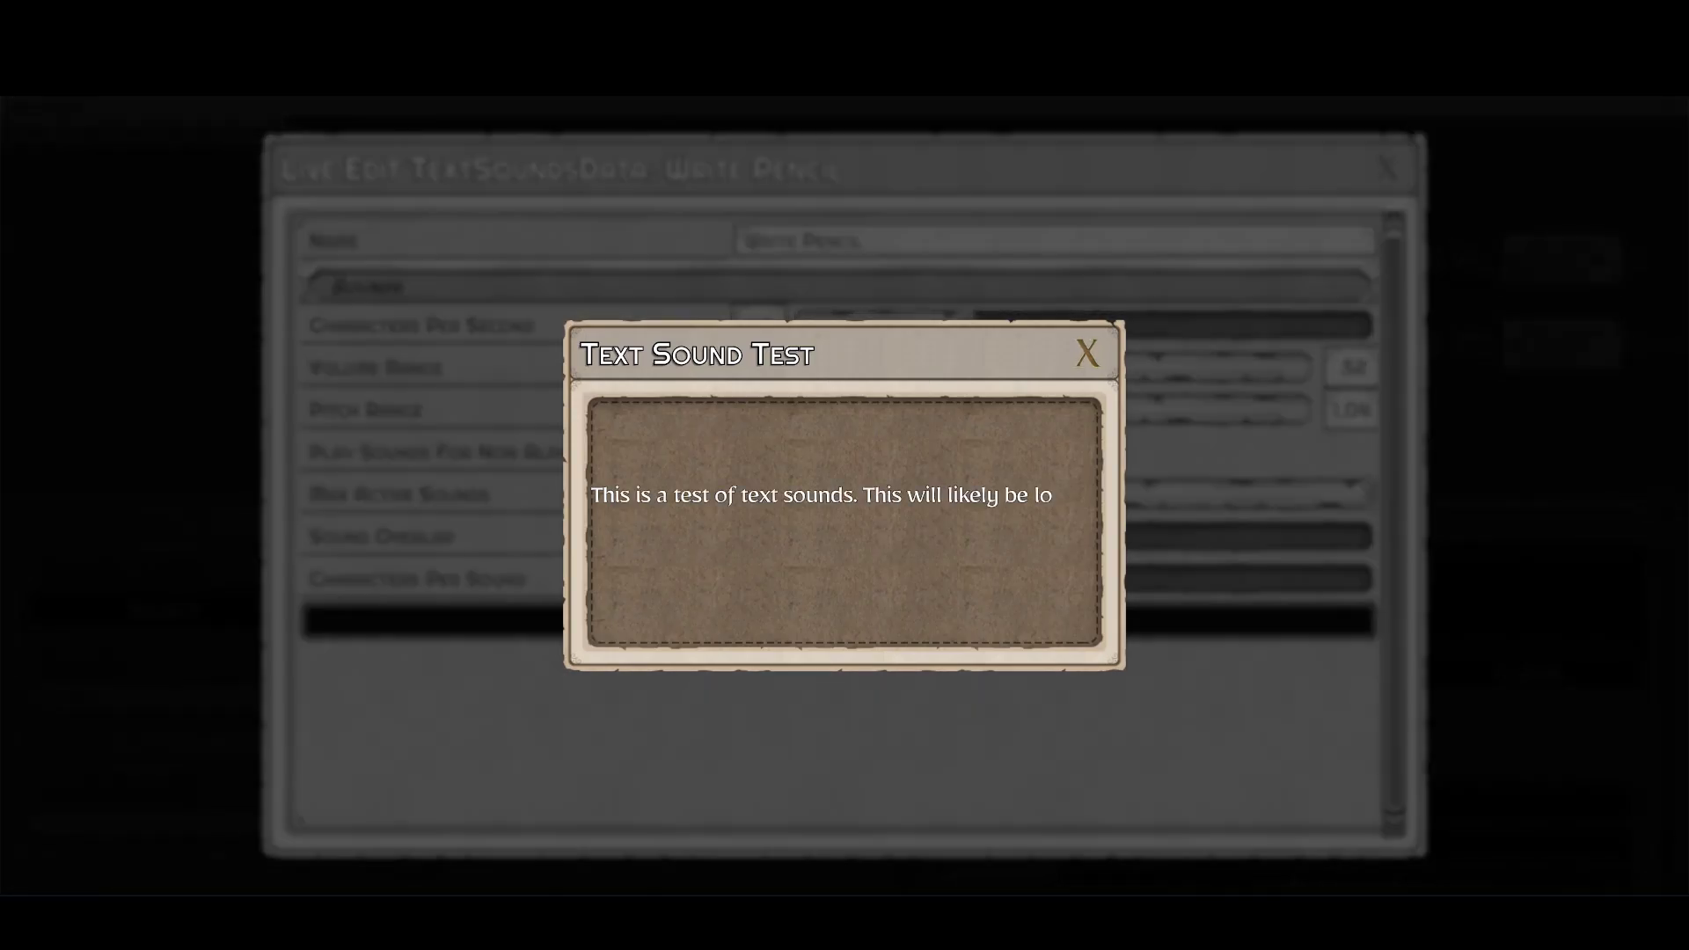
left_click(1088, 353)
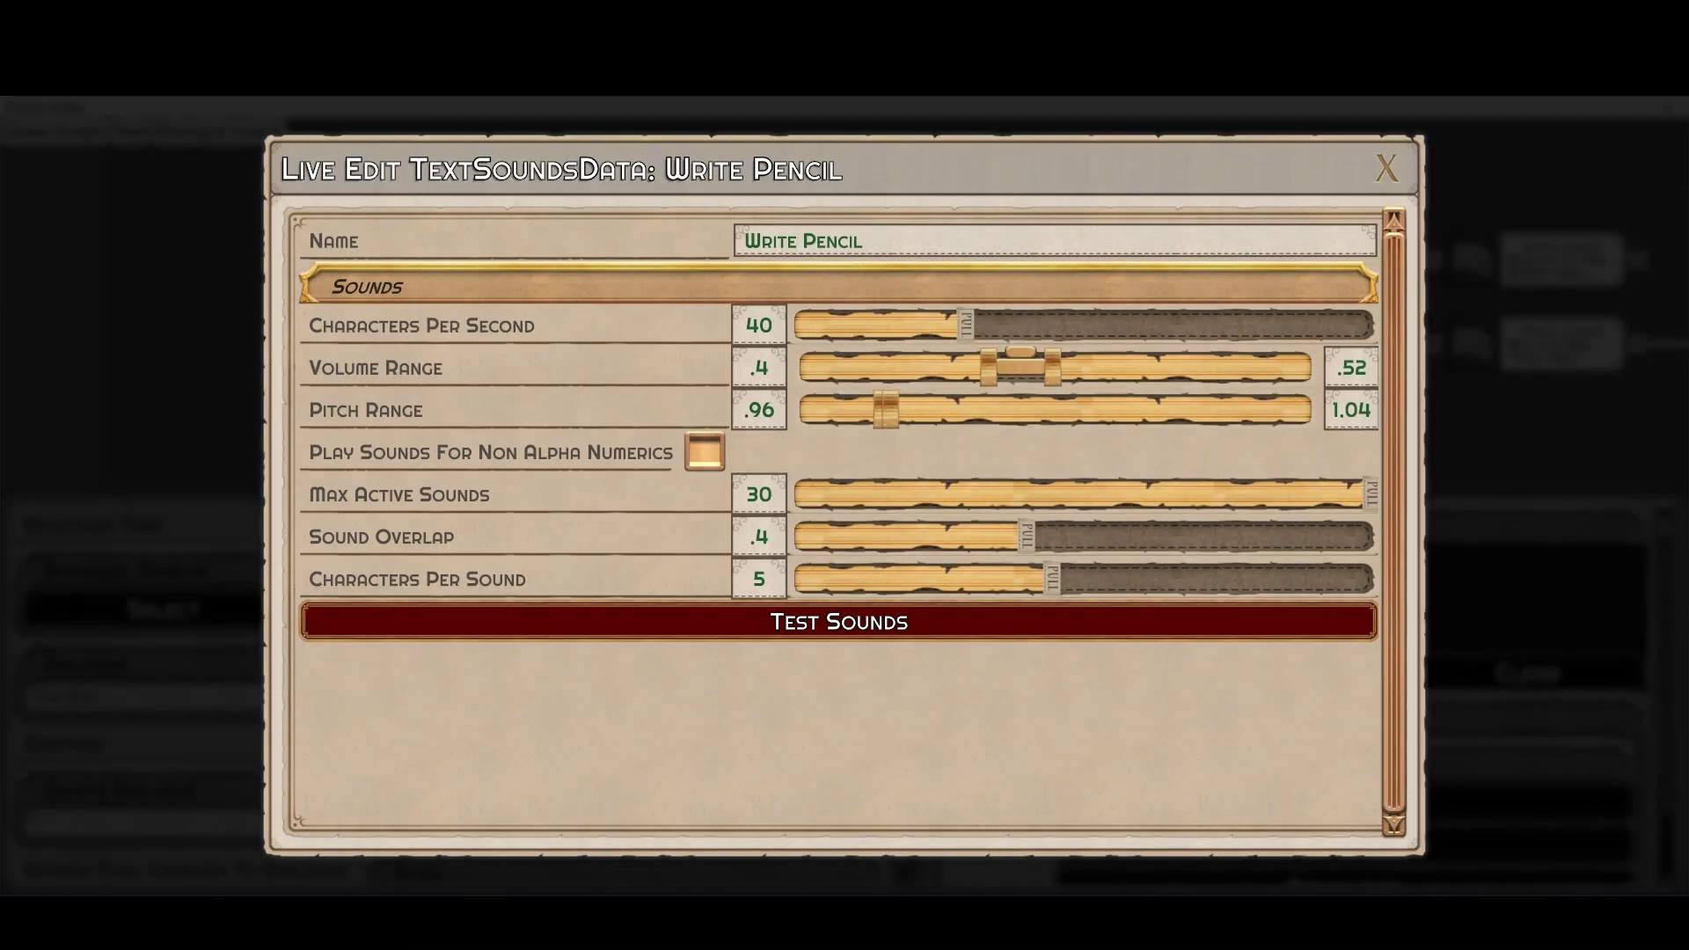
left_click(838, 286)
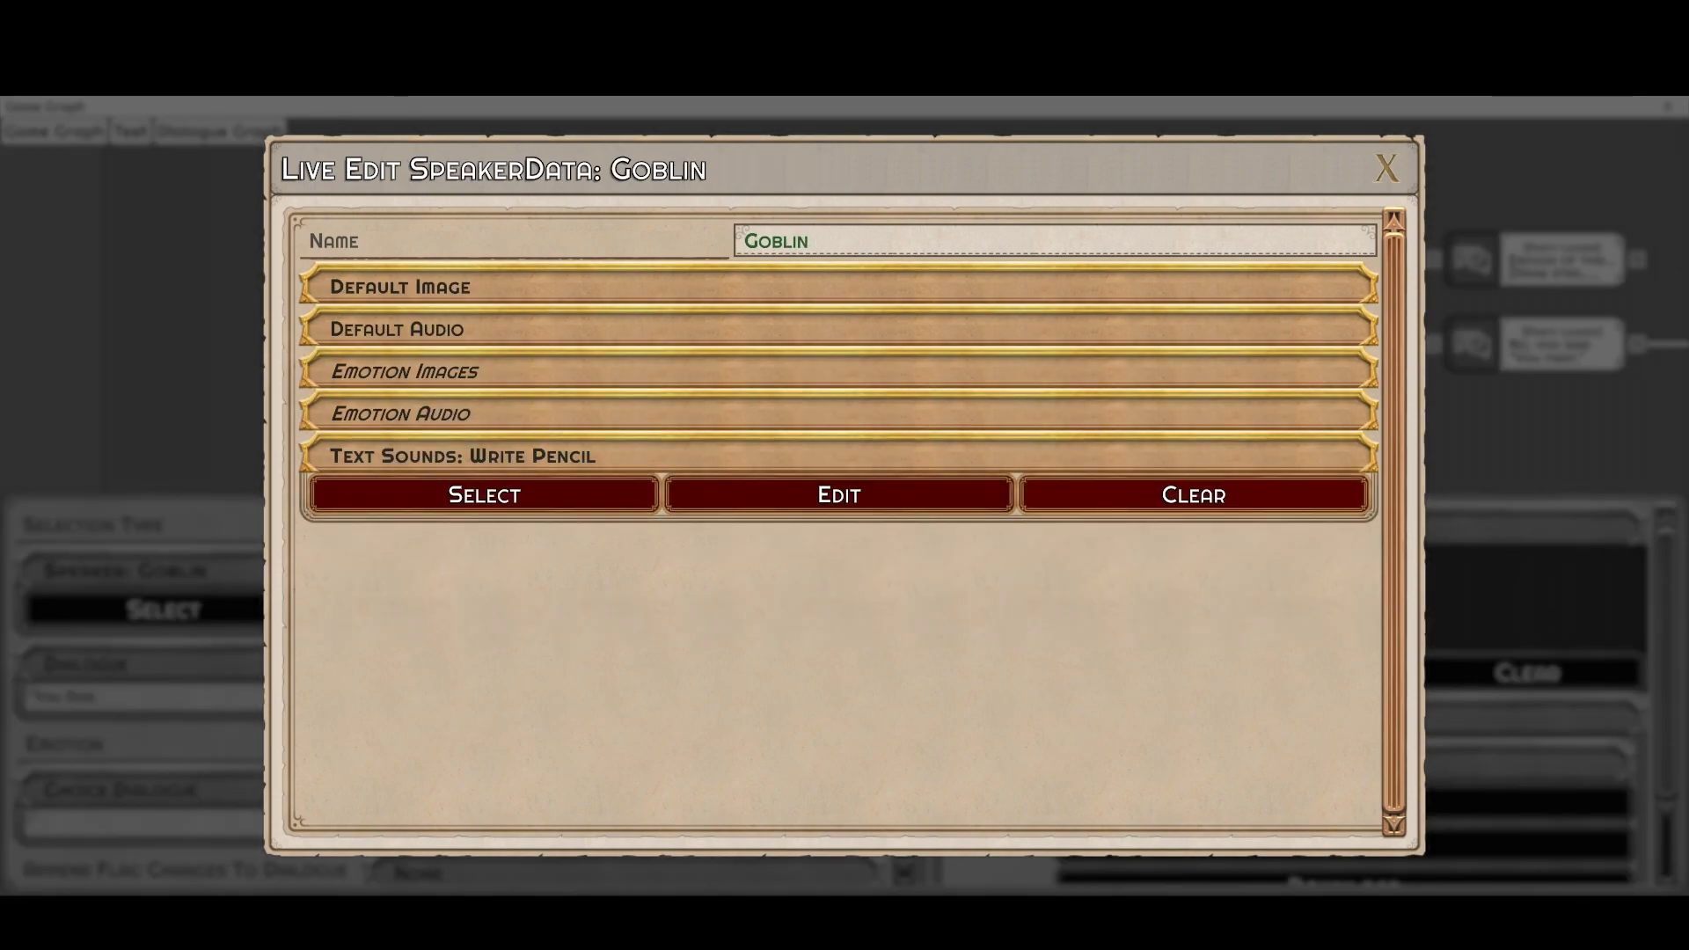
- Browse the text sounds available for the Goblin speaker and close the list without choosing one
left_click(485, 495)
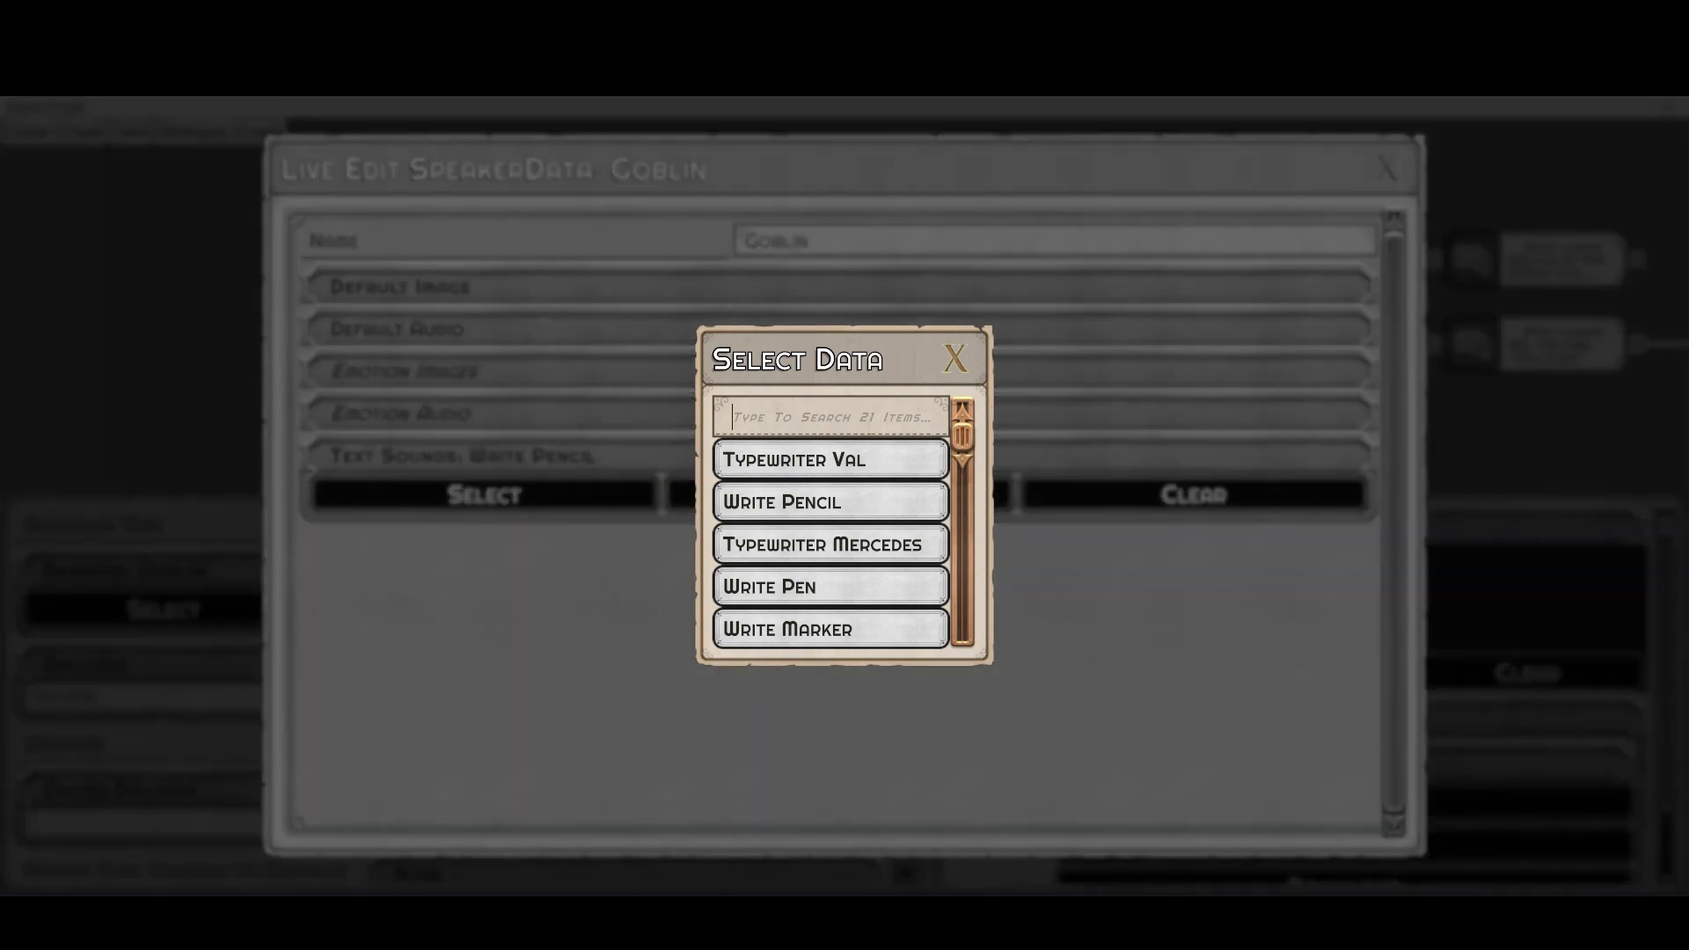
left_click_drag(962, 438, 963, 443)
scroll(830, 521, "down", 5)
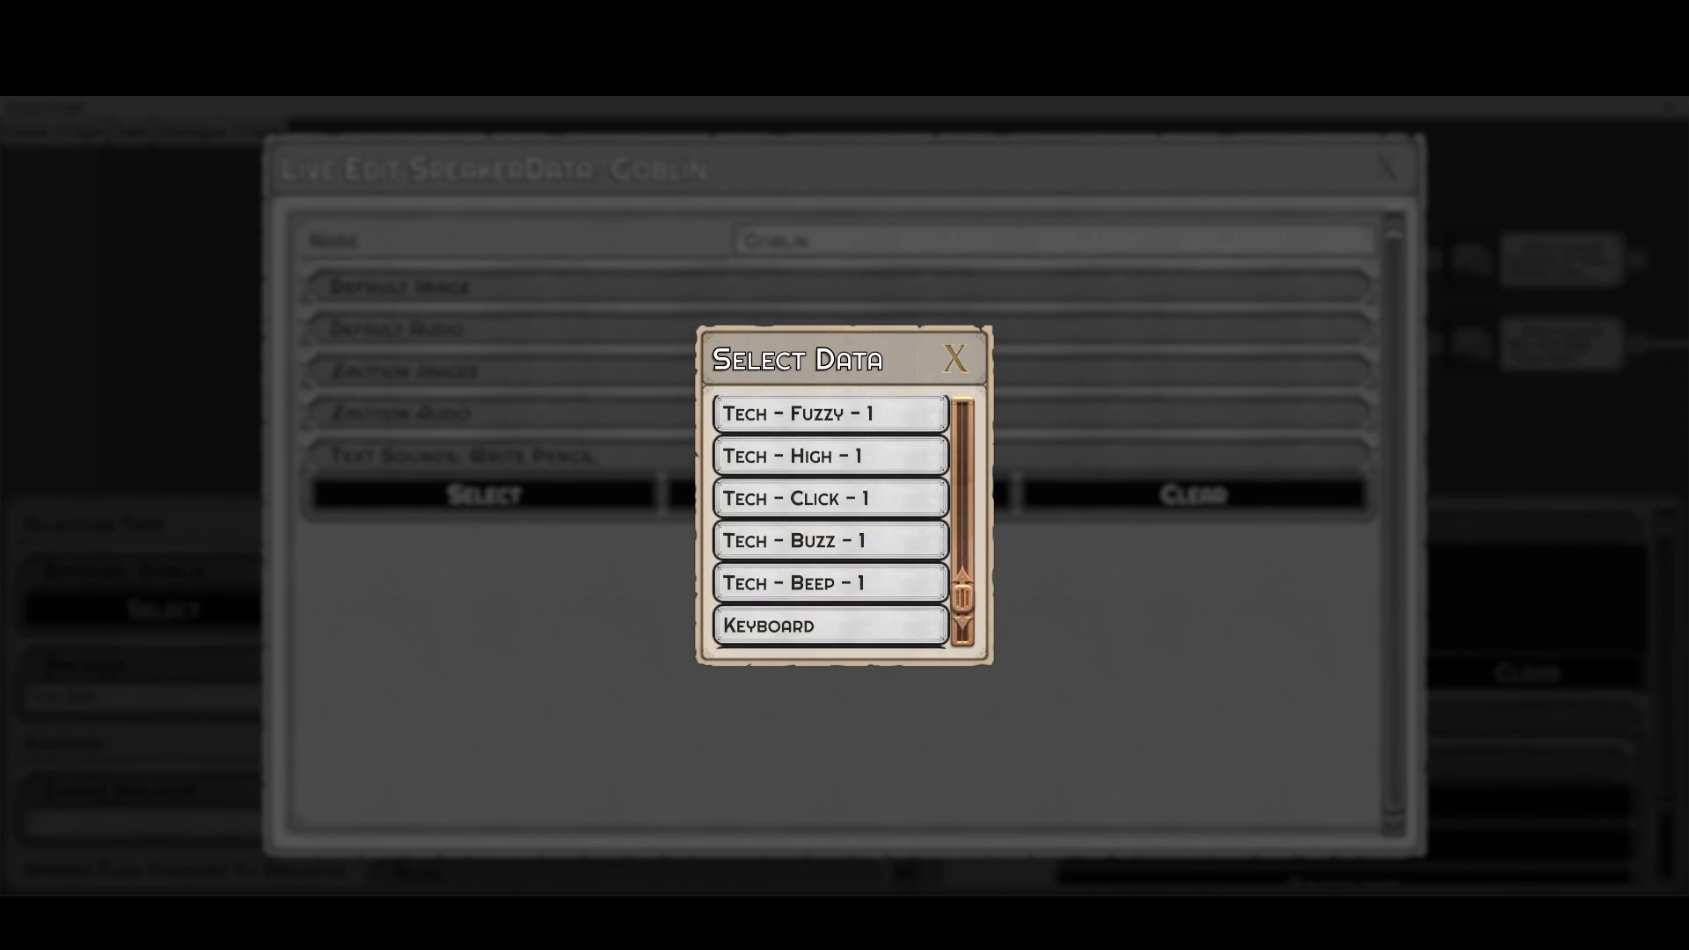
left_click(955, 359)
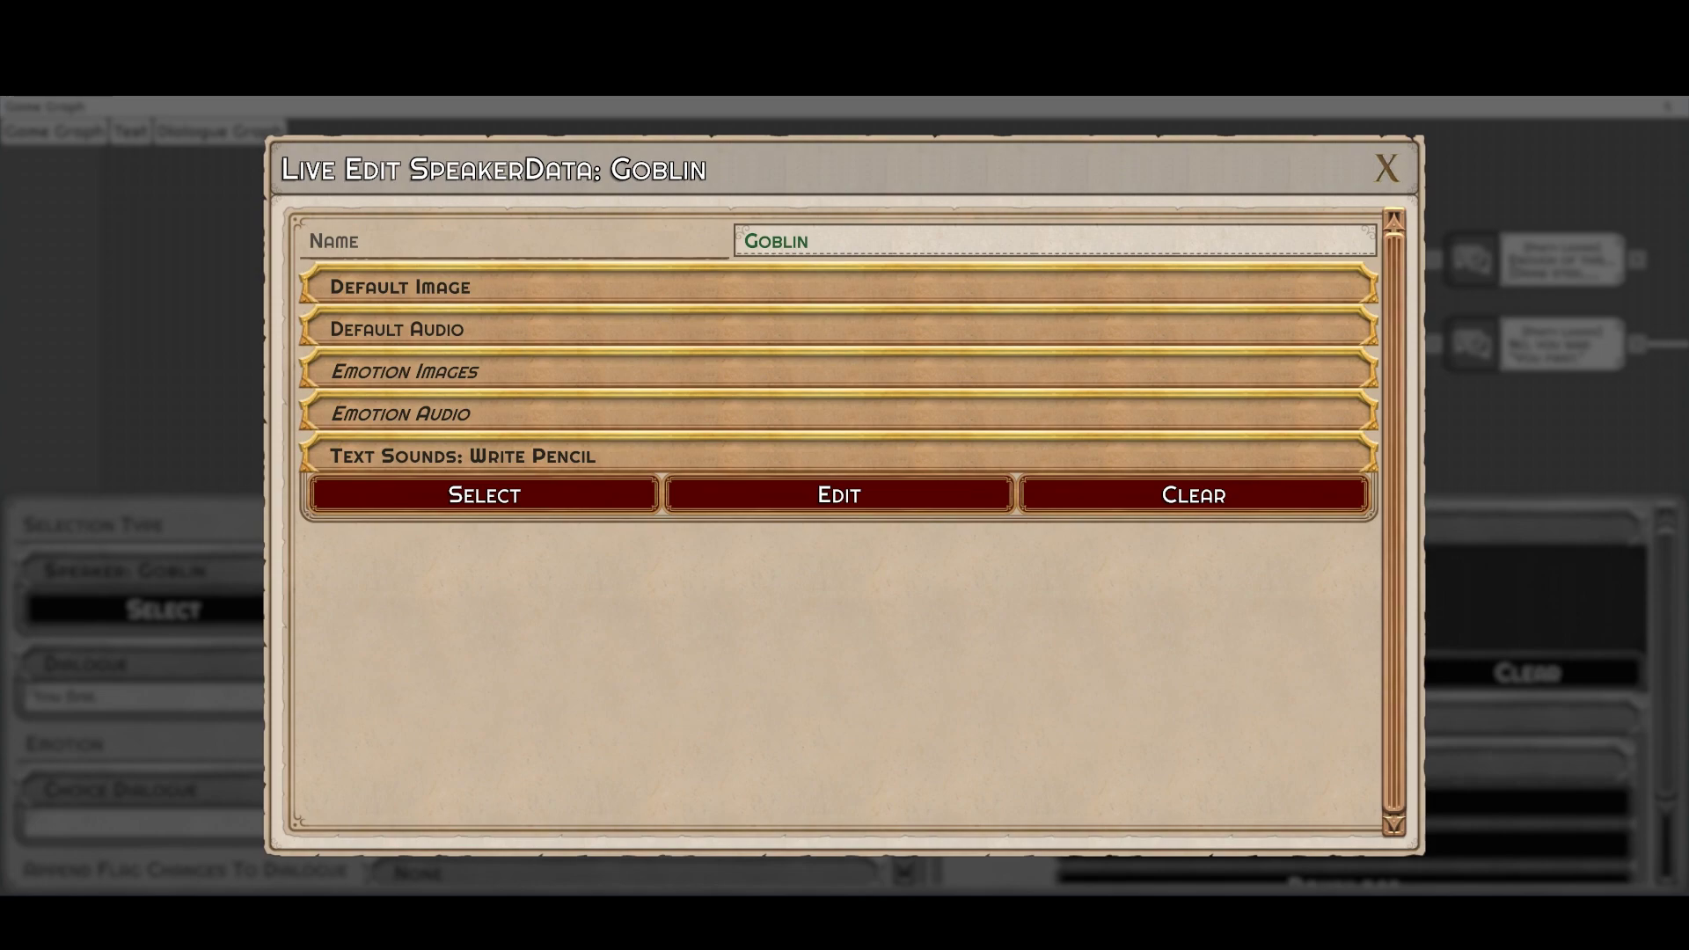
- View the Goblin speaker's default audio sounds and close the speaker data
scroll(839, 519, "down", 1)
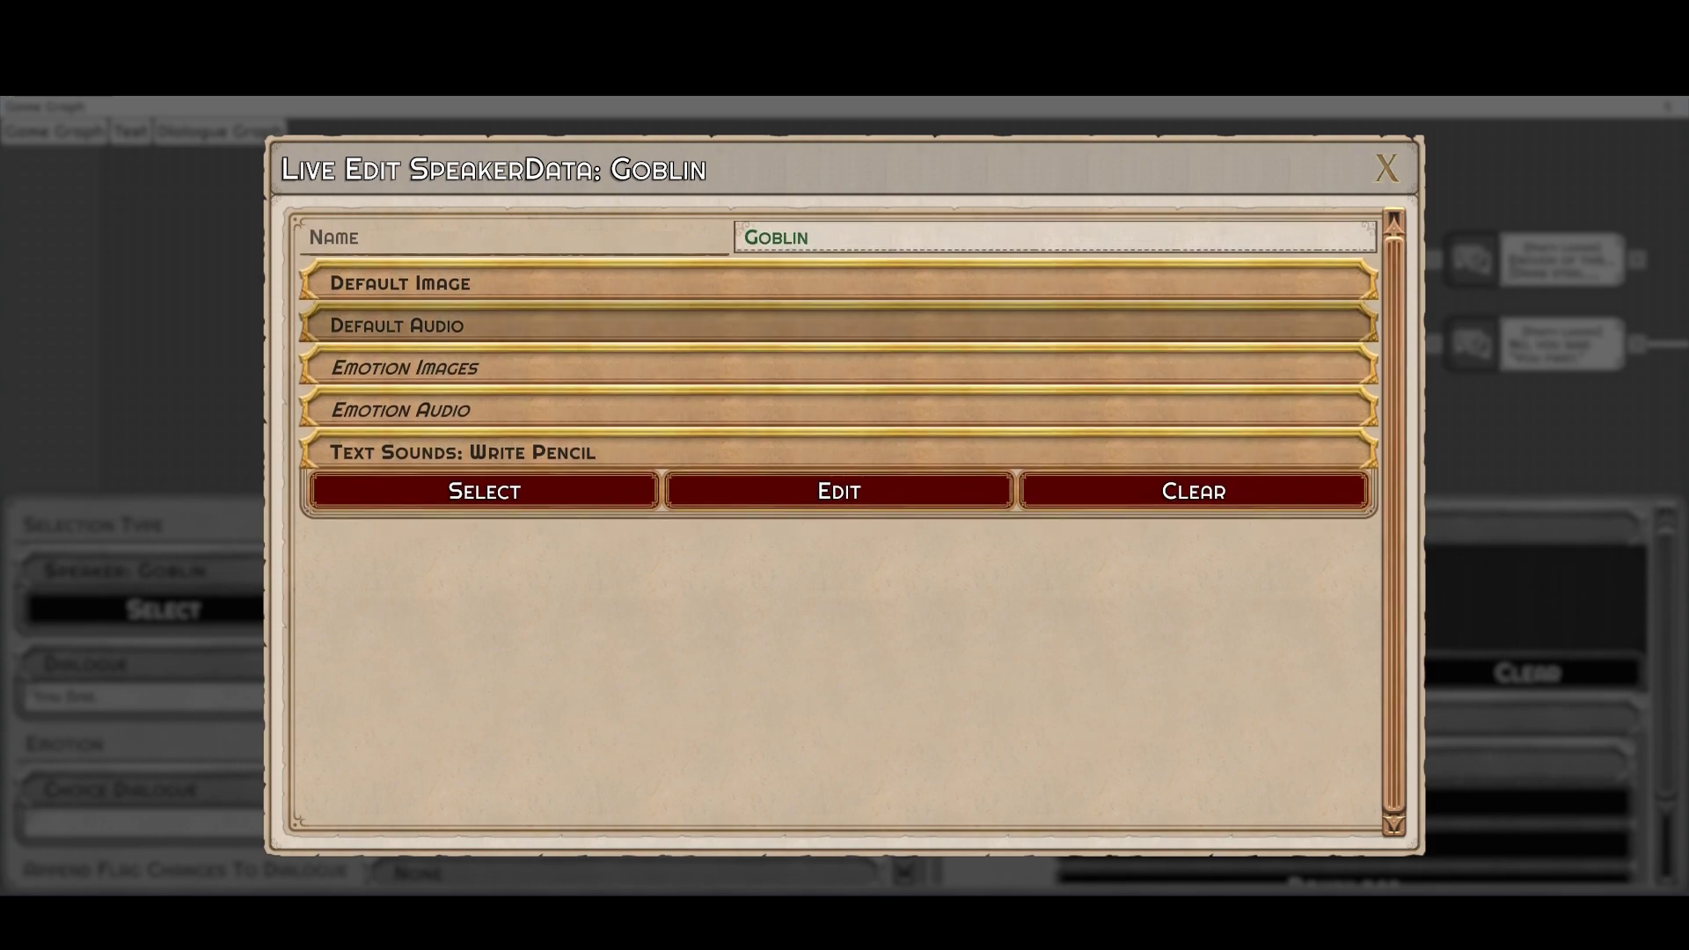
left_click(838, 329)
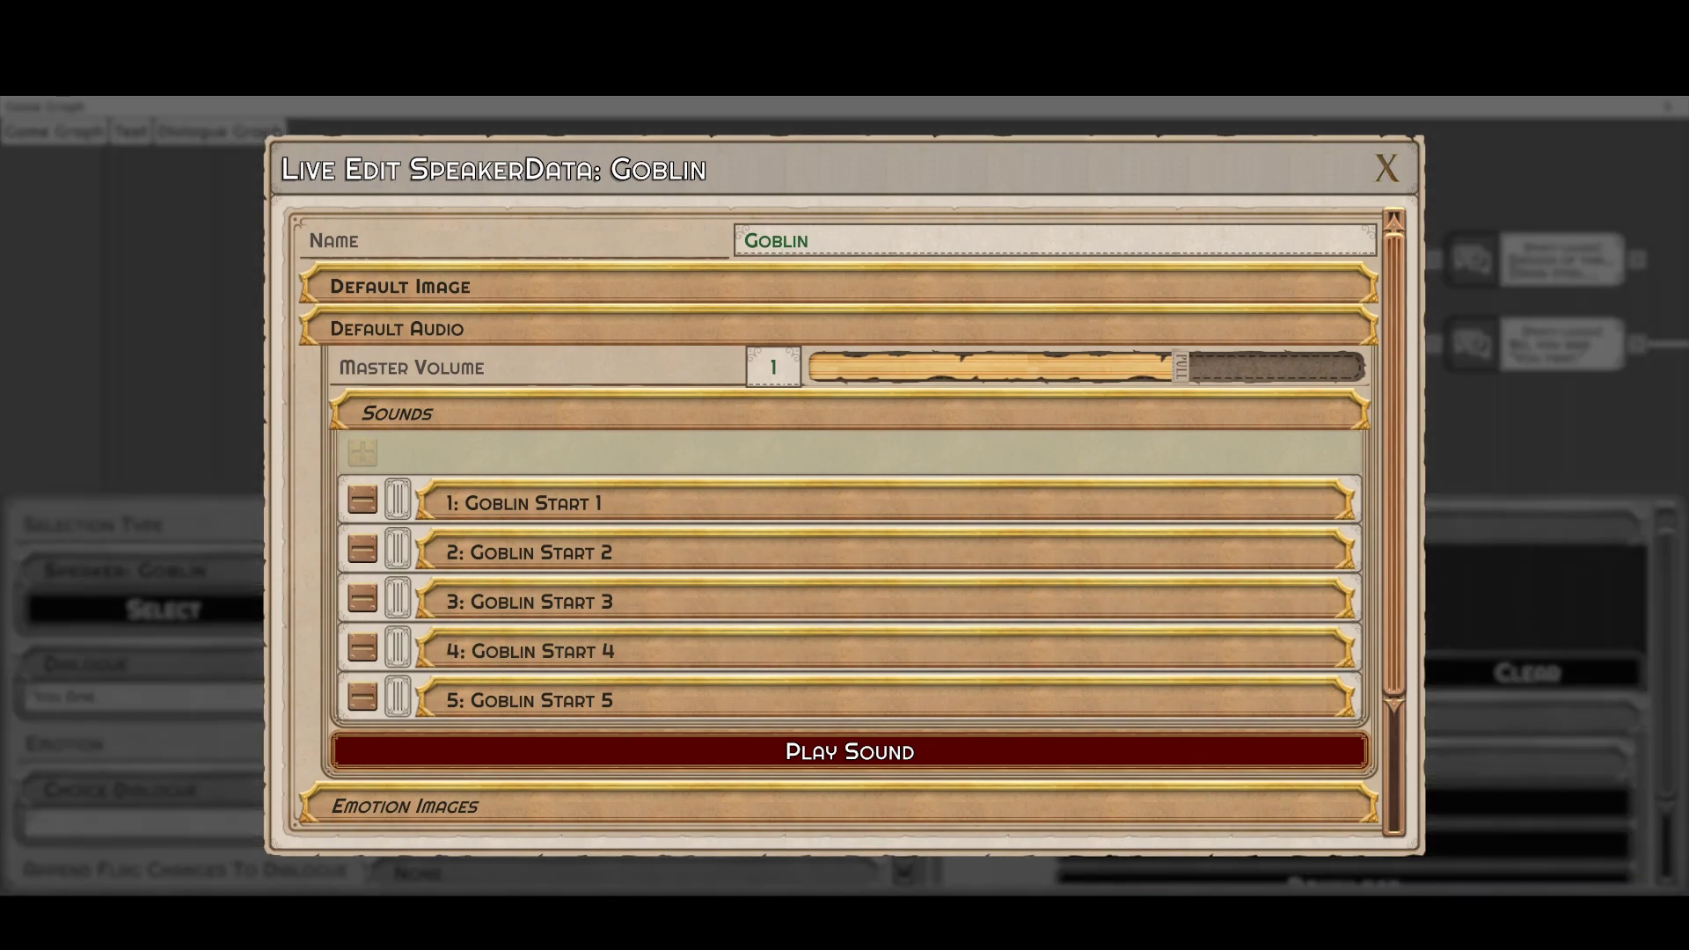
left_click(1387, 168)
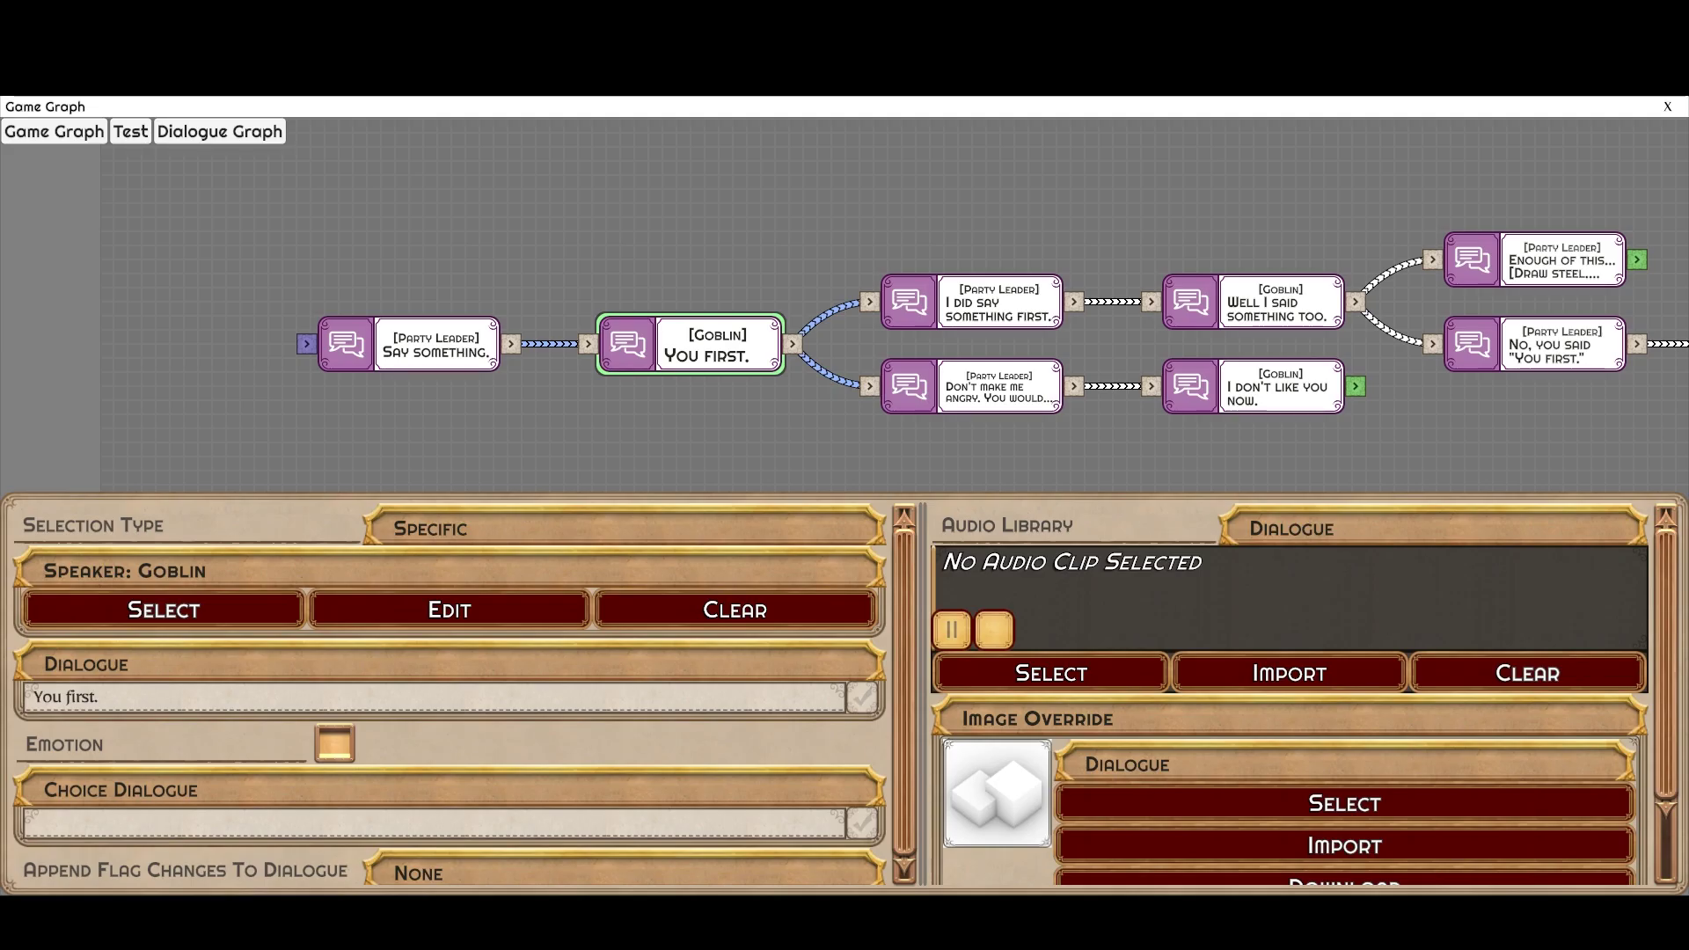
- Look through the dialogue nodes that follow "You first." up to the Goblin's "Good thing this is just a short demo...", and view the whole tree
left_click(977, 229)
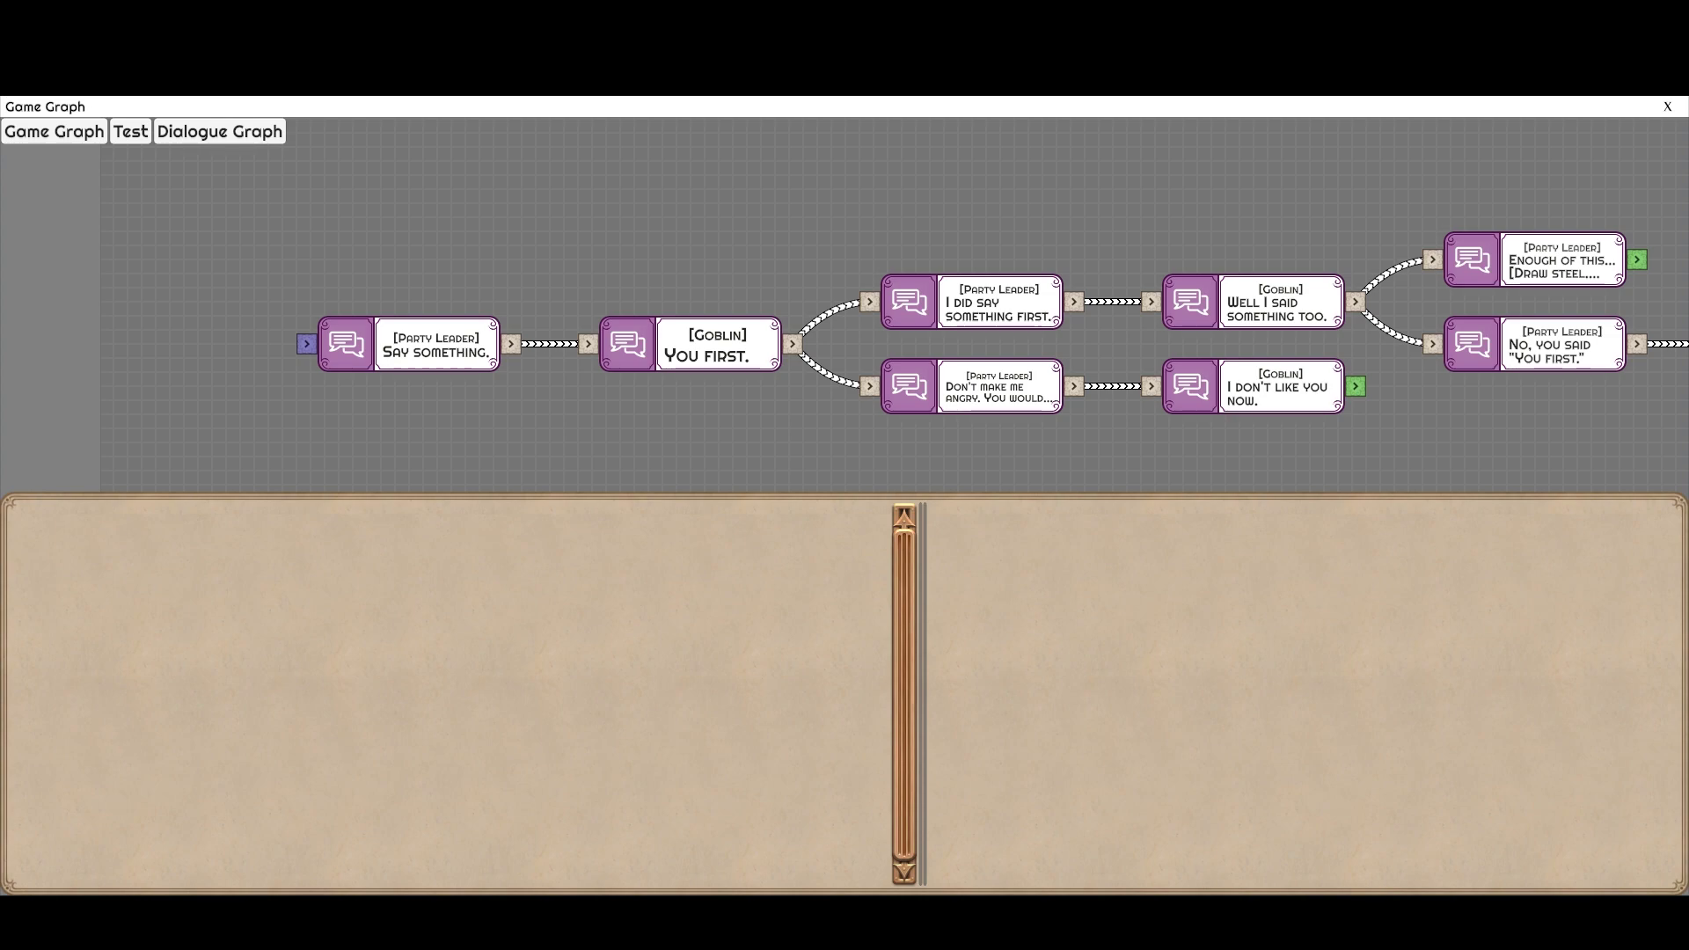
left_click_drag(929, 204, 771, 355)
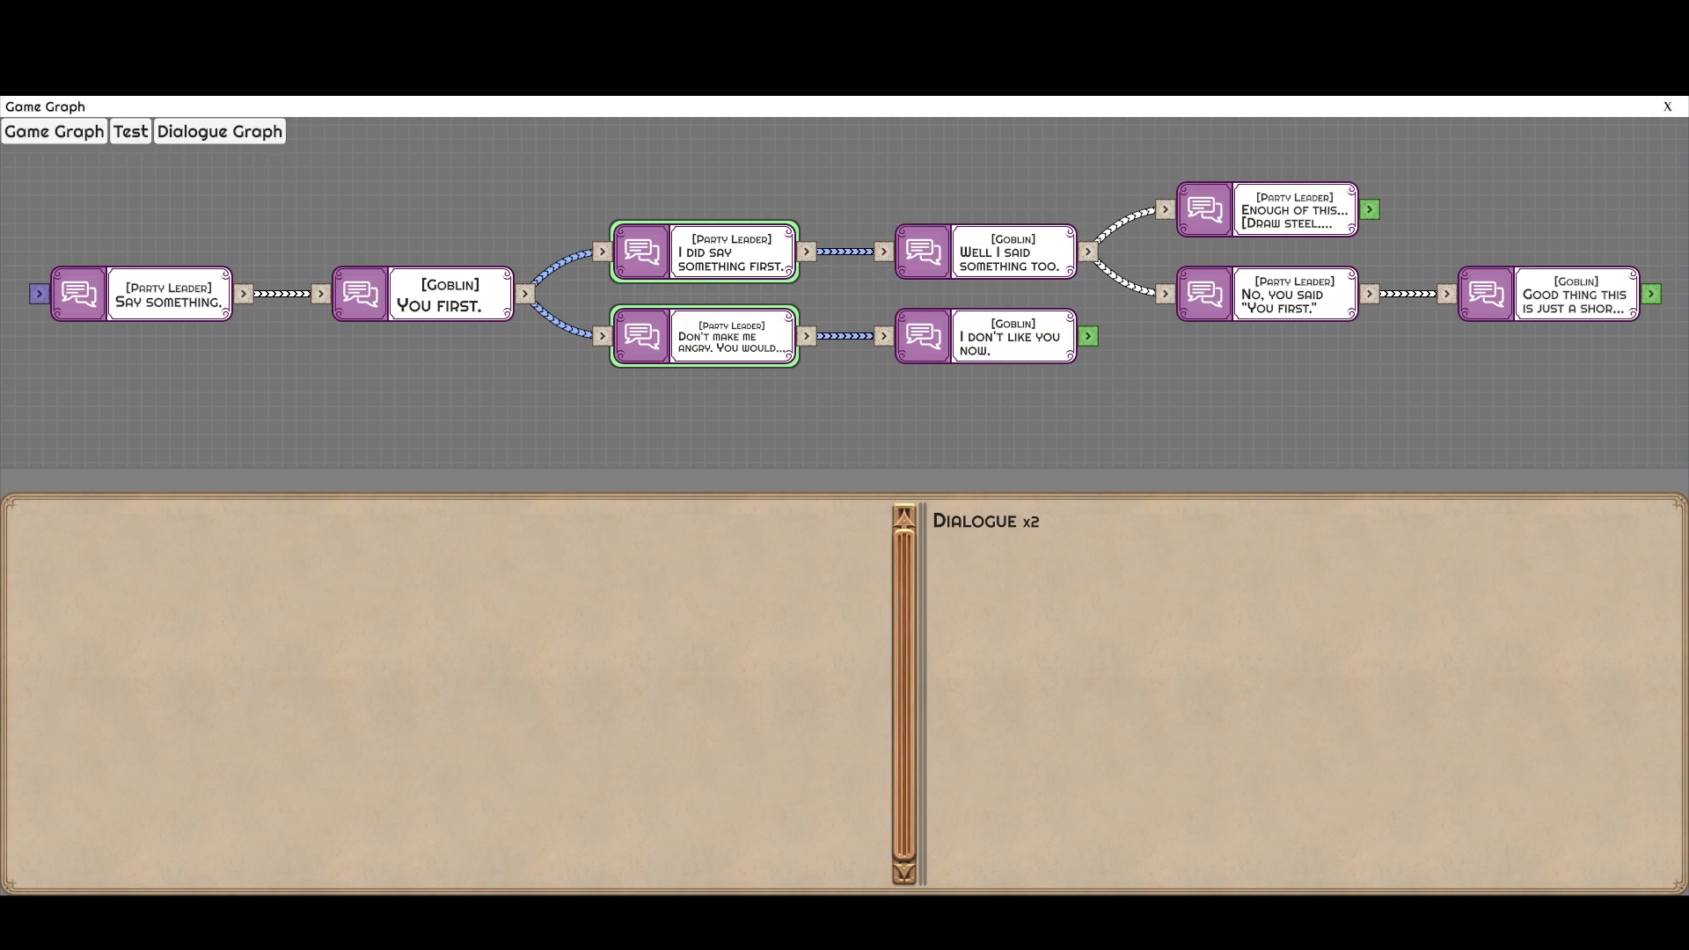
left_click(986, 252)
left_click(987, 336)
left_click(1268, 209)
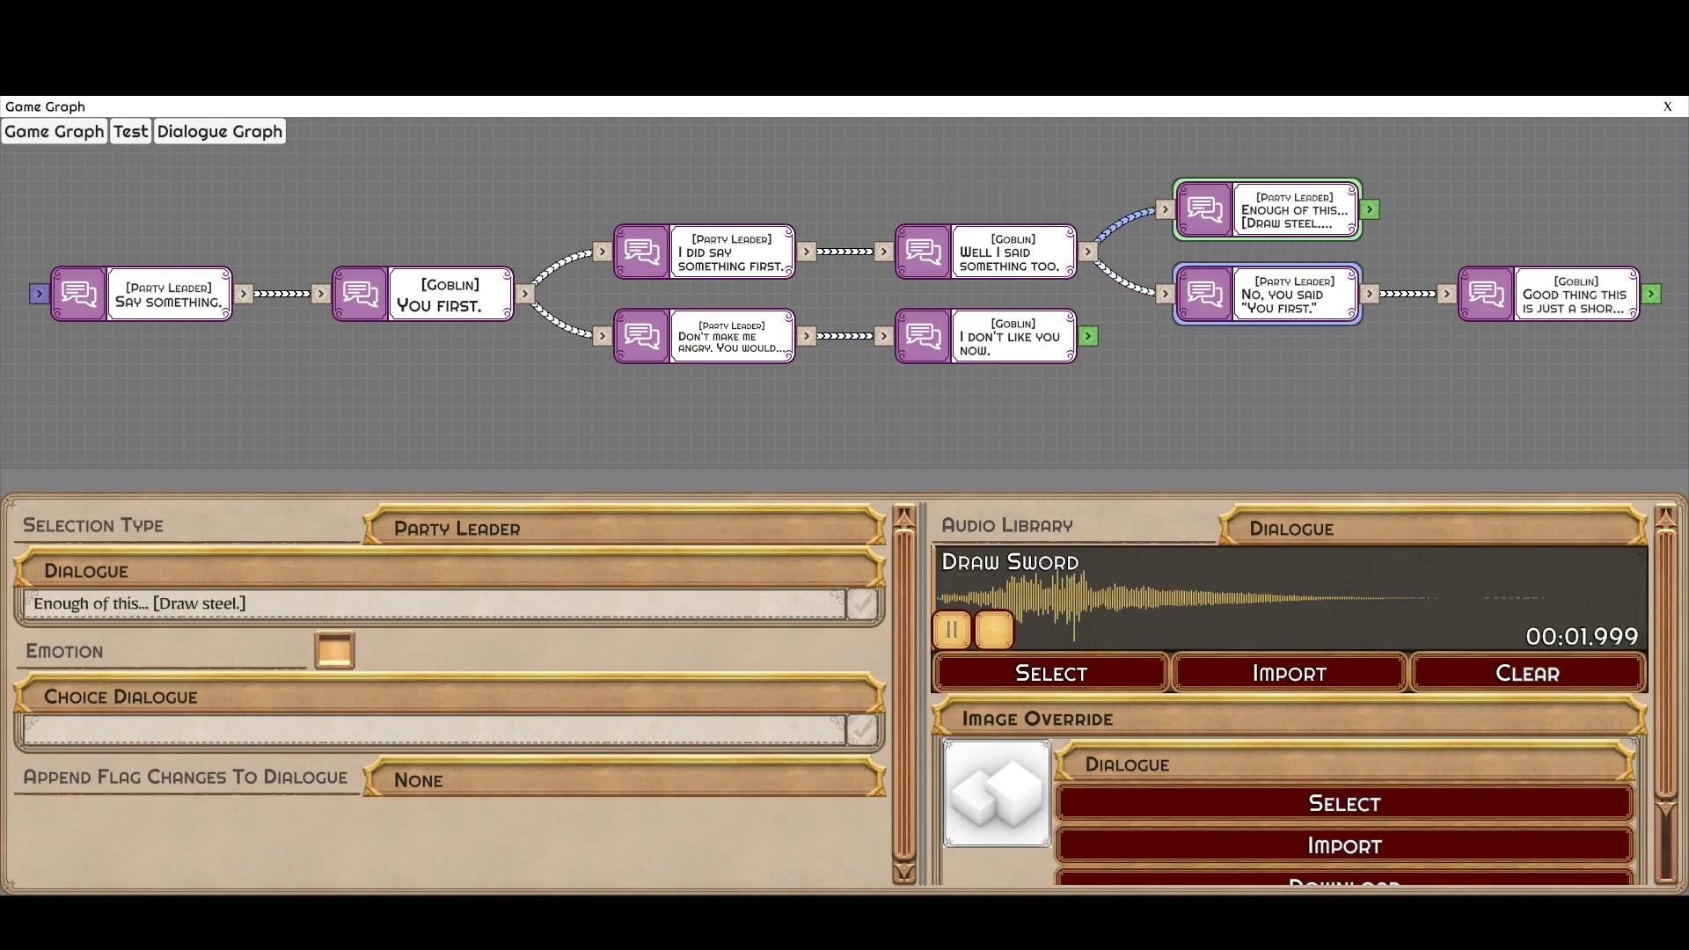
left_click(1268, 294)
left_click_drag(1495, 343, 1166, 413)
left_click(1220, 364)
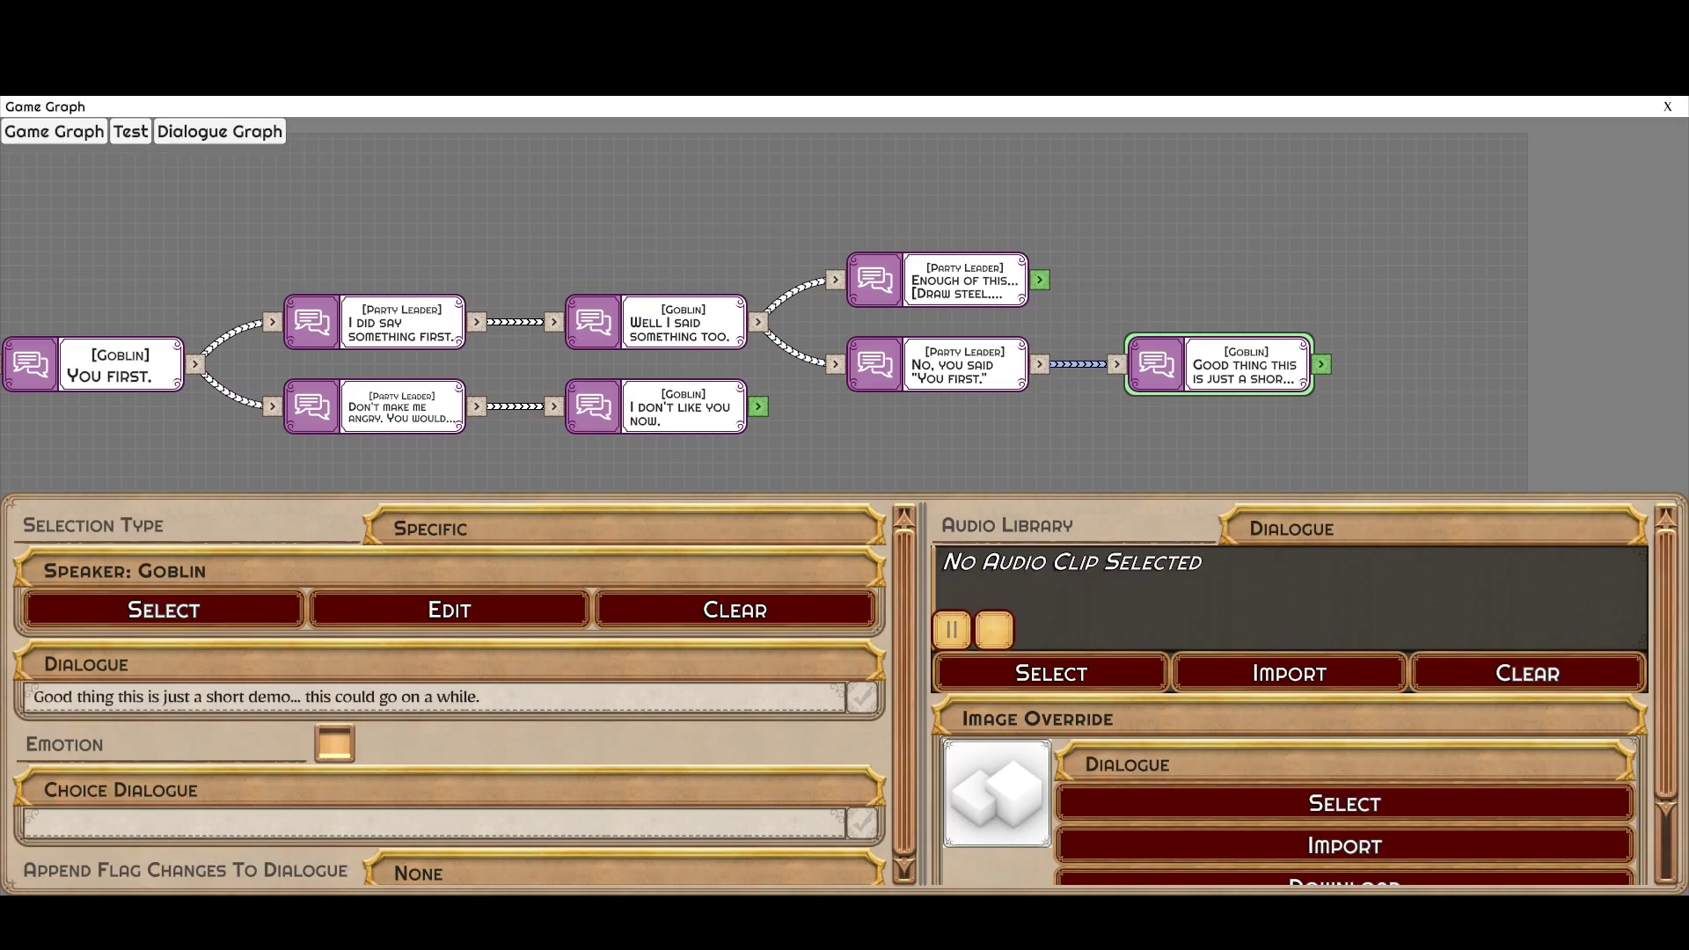
left_click_drag(528, 458, 835, 435)
left_click(835, 435)
scroll(796, 222, "down", 3)
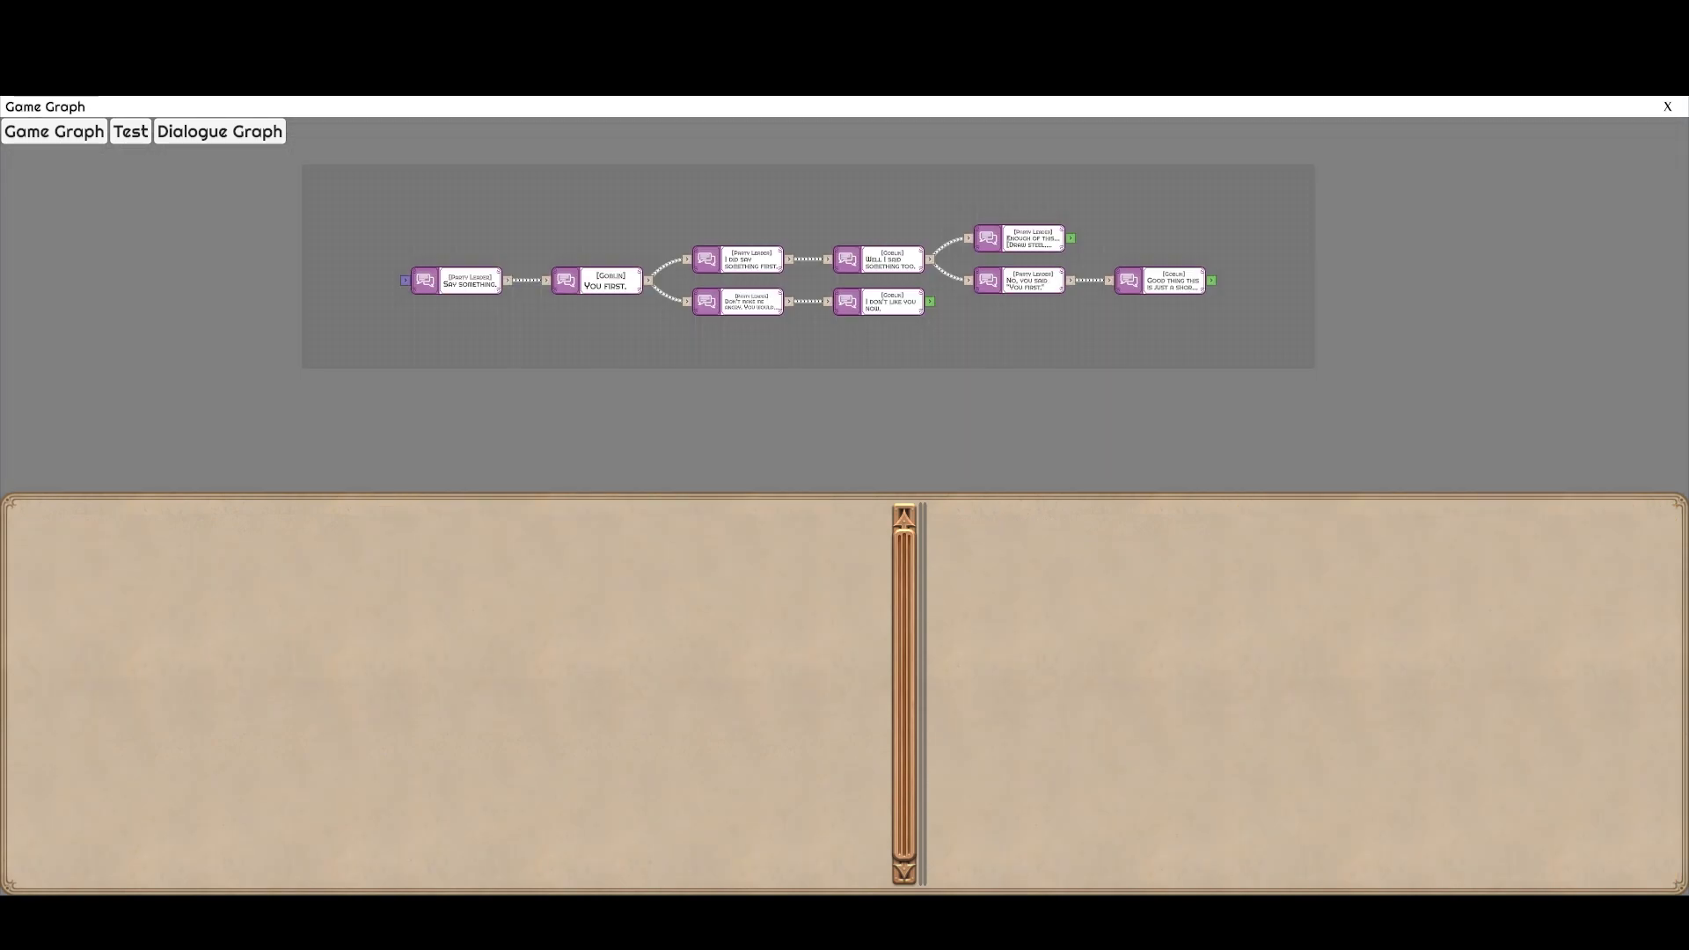
left_click_drag(668, 339, 922, 348)
- Return to the Test graph, open the Adventure node's graph and look along its branches
left_click(131, 132)
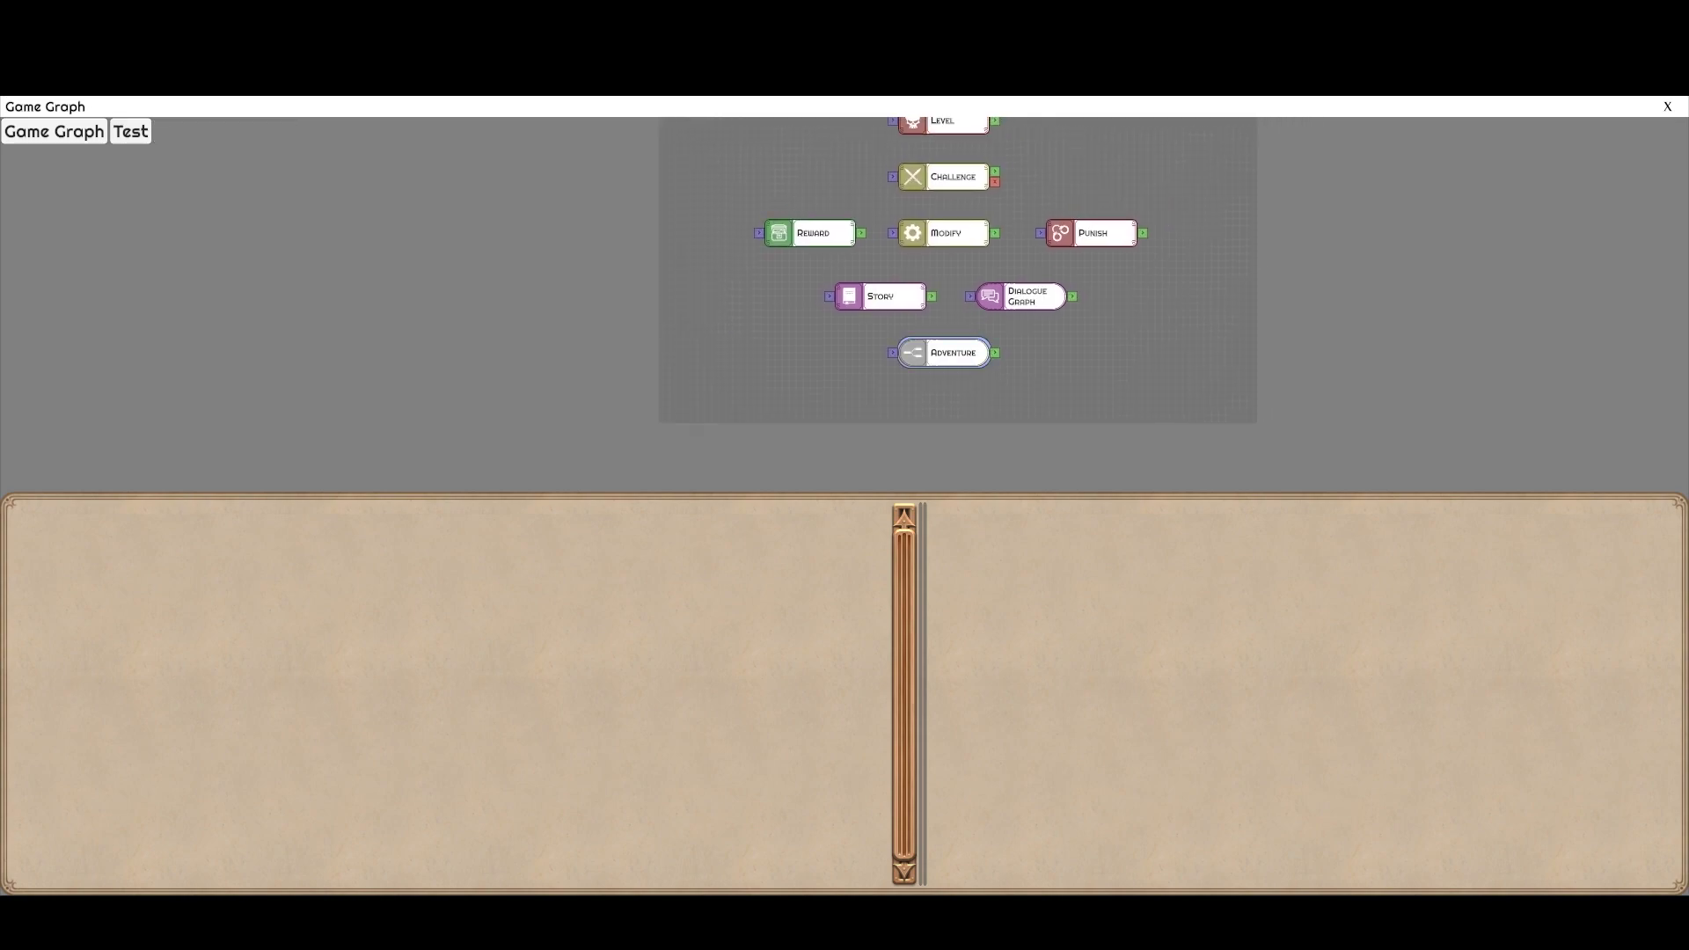
left_click(944, 352)
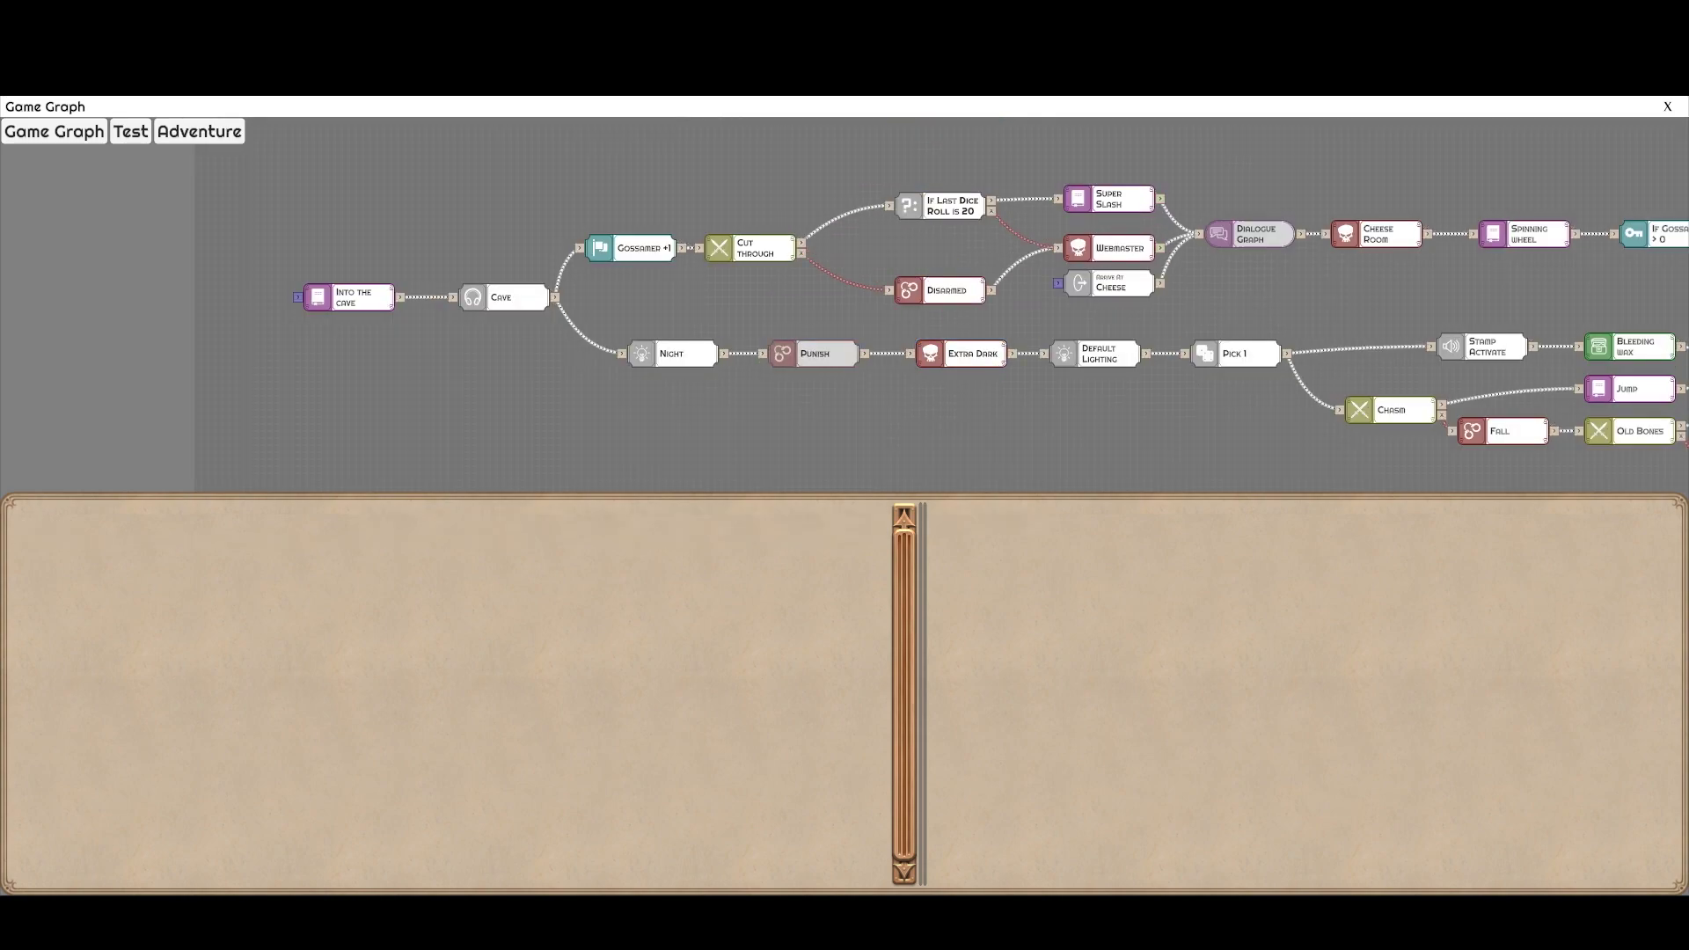
left_click_drag(1496, 295, 926, 317)
left_click_drag(1562, 244, 1193, 223)
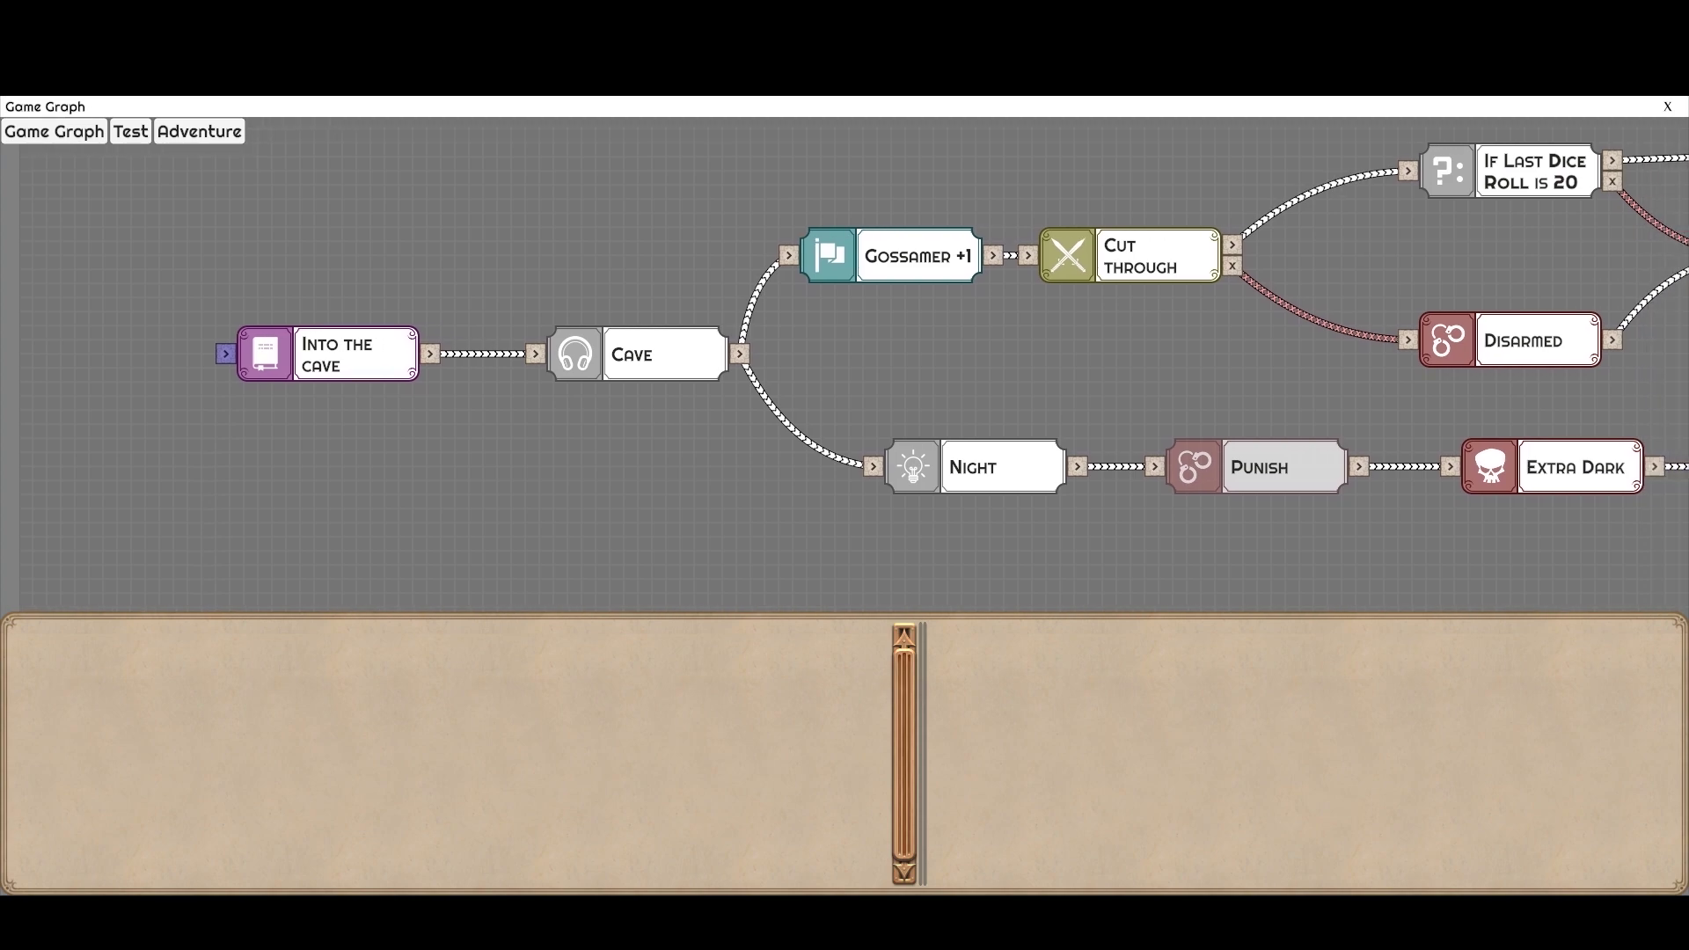
- View the settings of the "Into the cave" story node and the "Cave" ambient track node
left_click(328, 354)
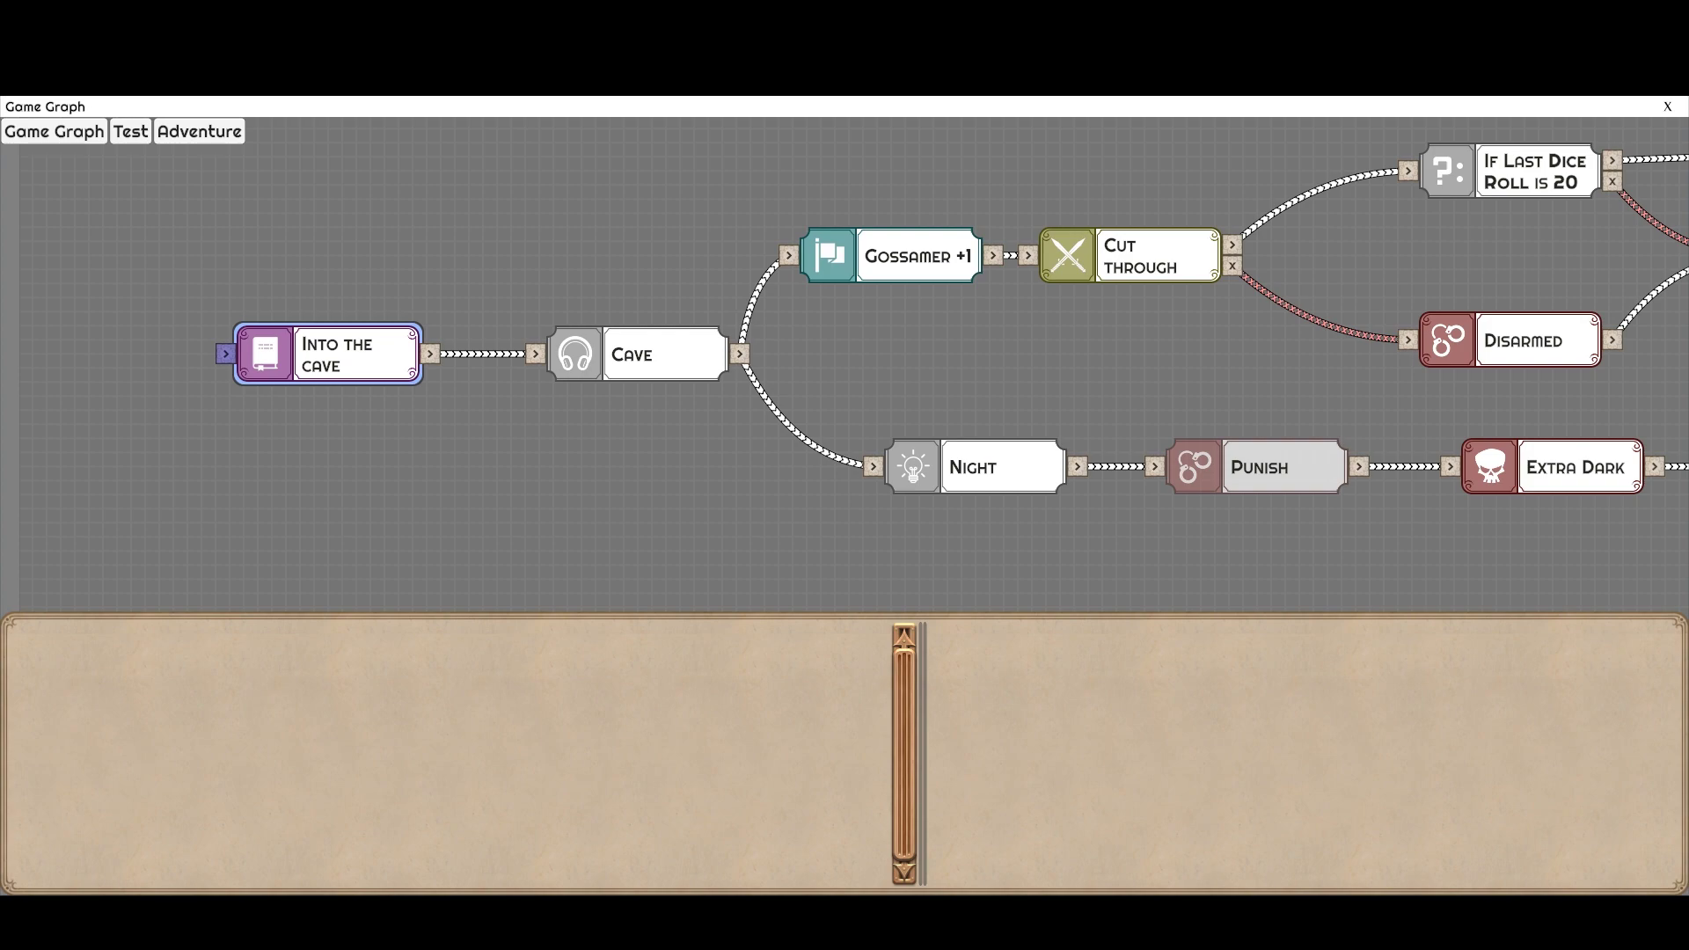
left_click(327, 354)
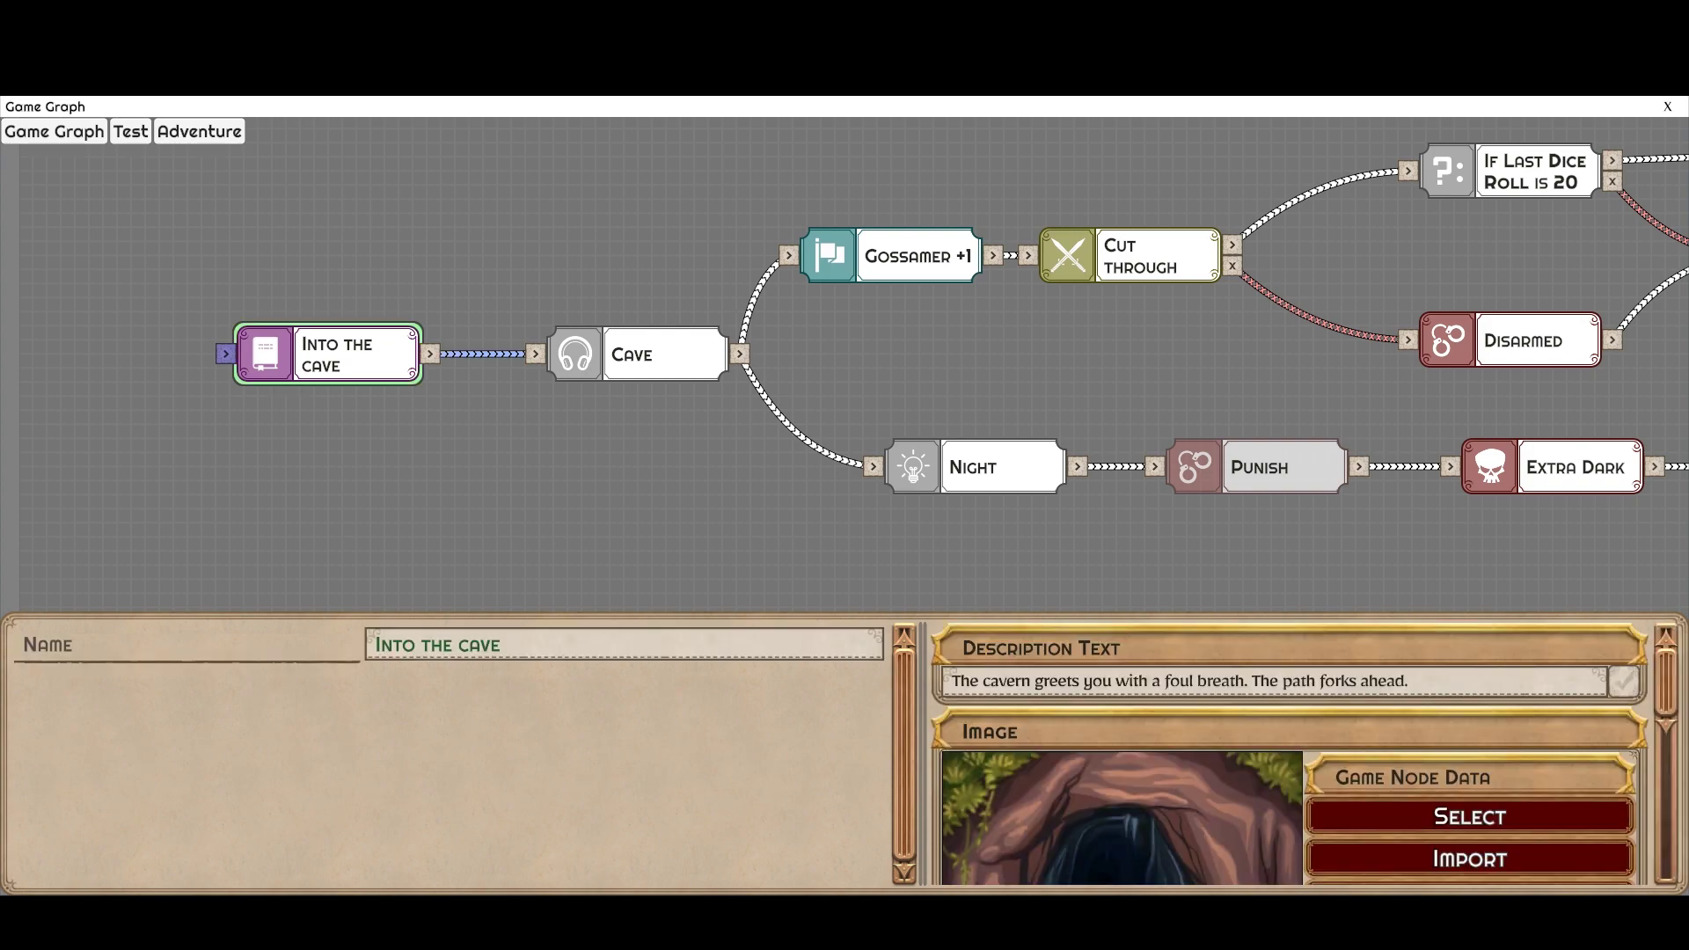
left_click_drag(844, 378, 609, 382)
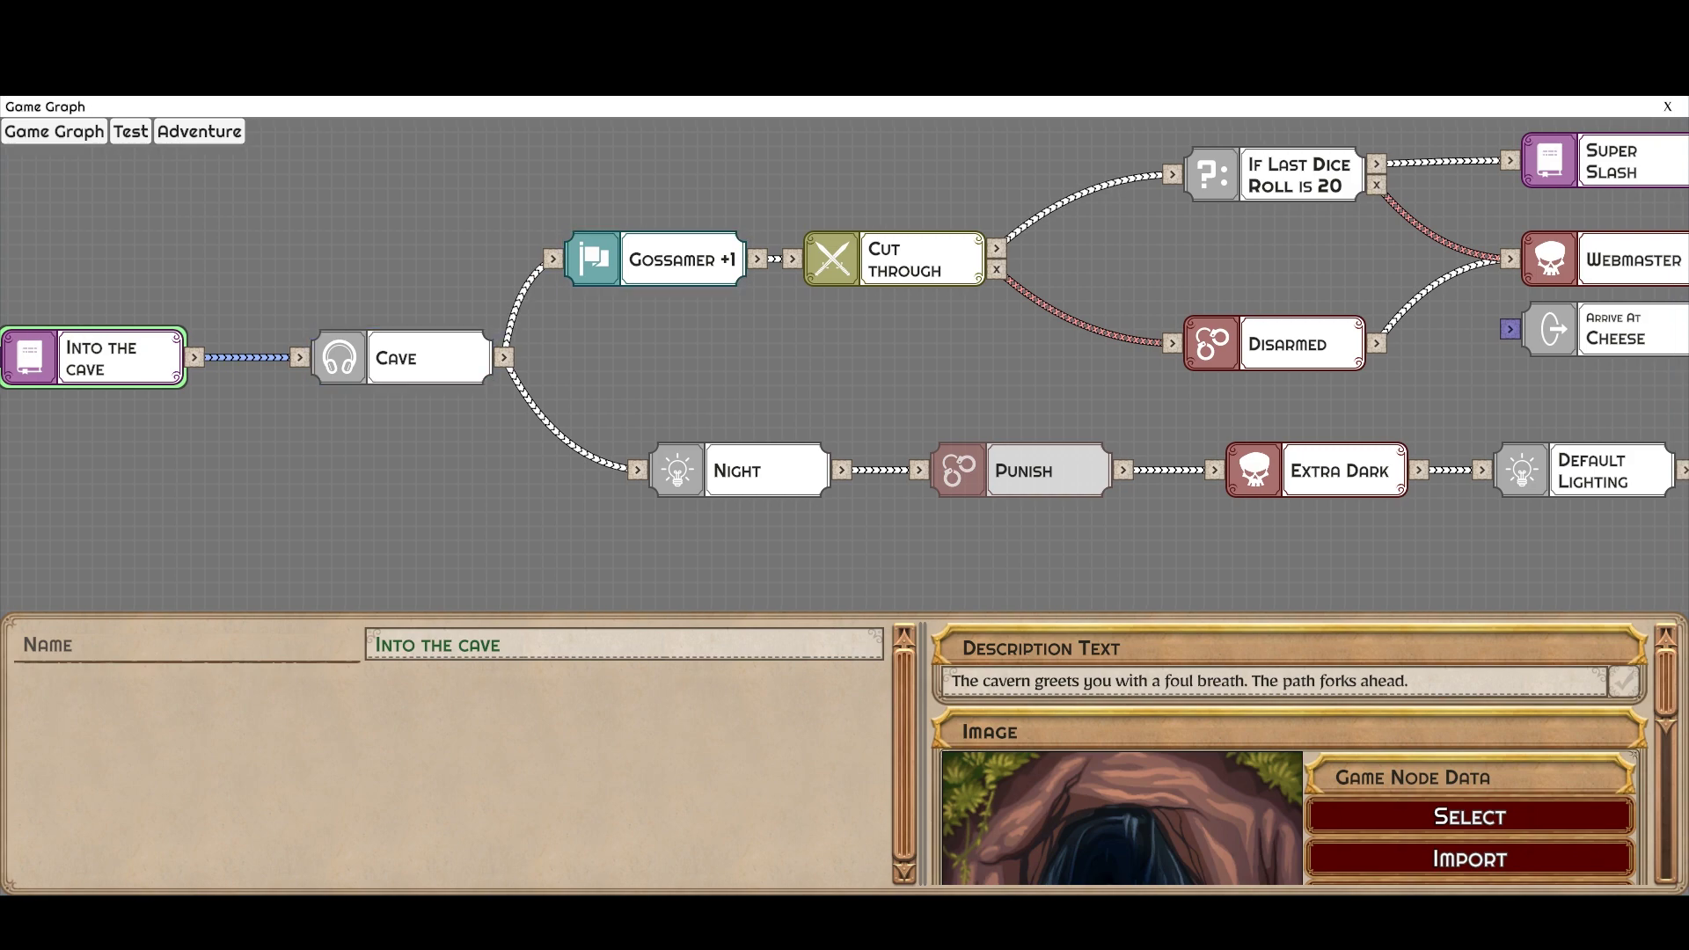
left_click(403, 358)
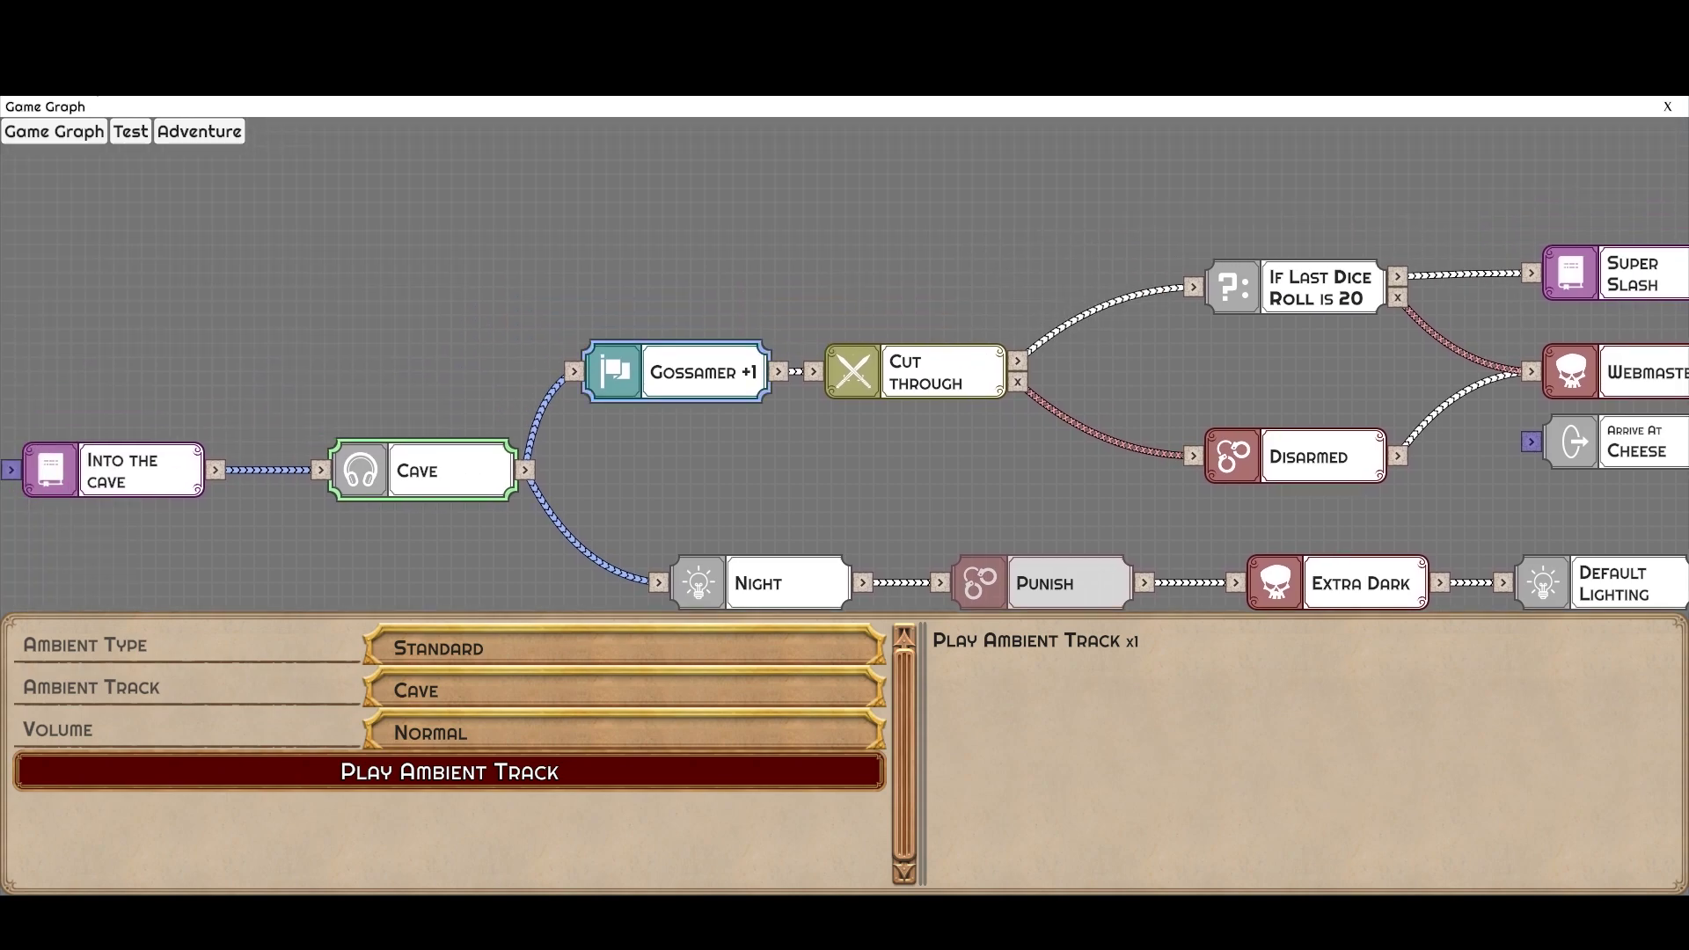
- View the flag settings of the "Gossamer +1" node and the settings of the "Cut through" challenge node
left_click(677, 372)
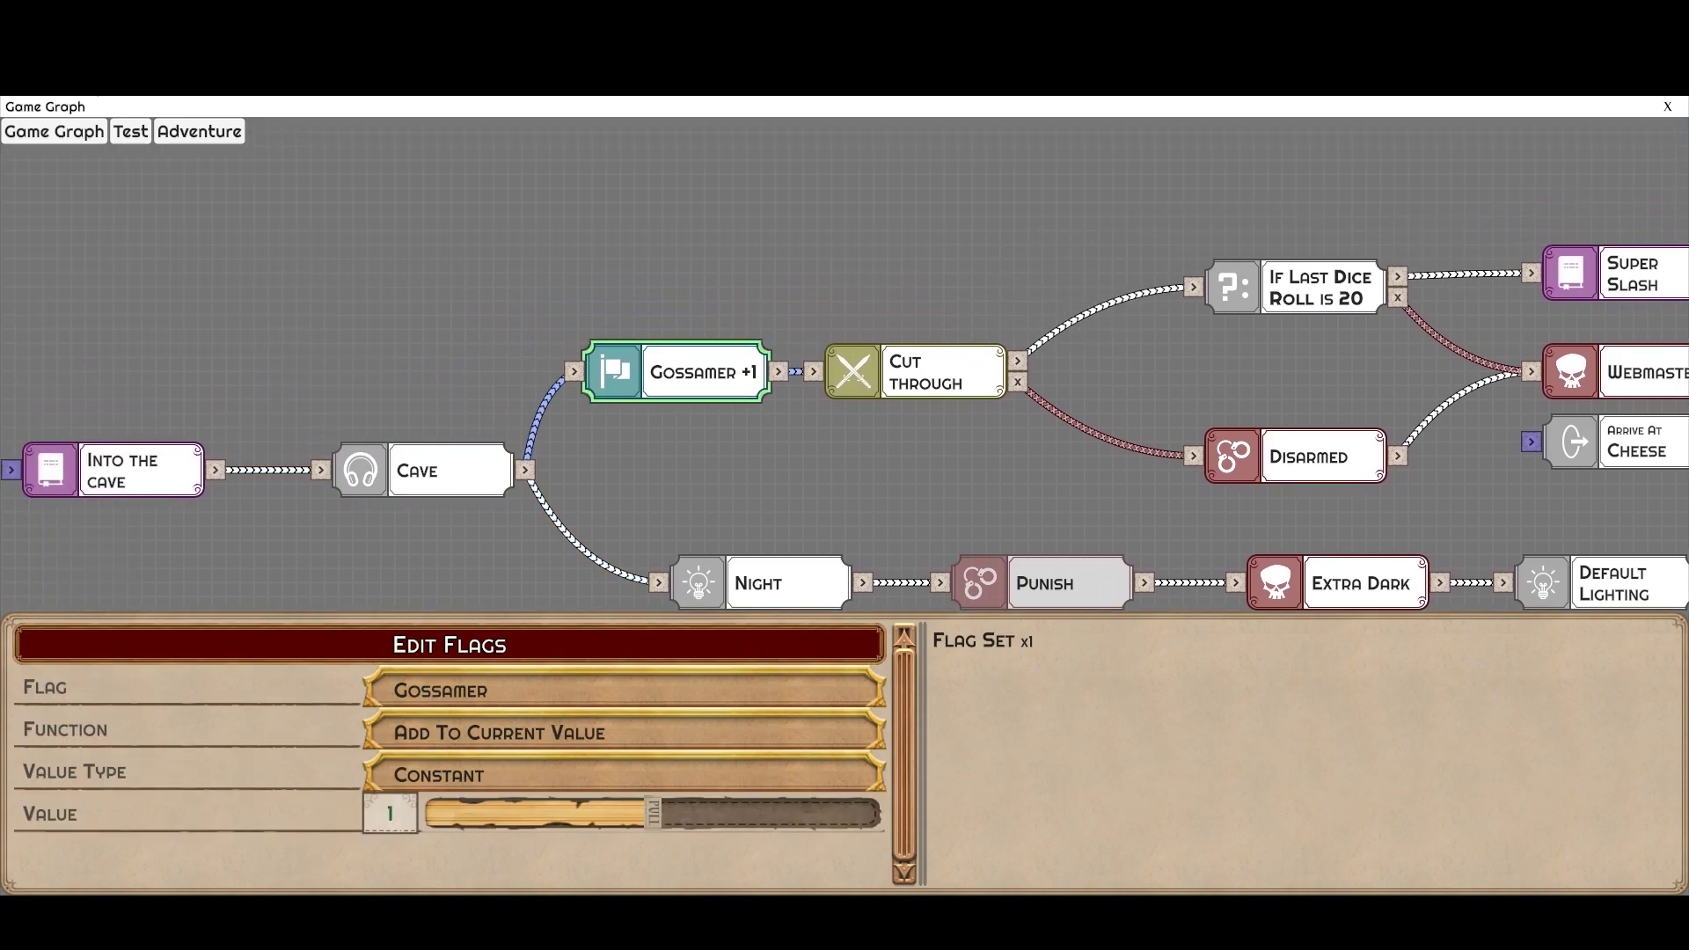
left_click(916, 372)
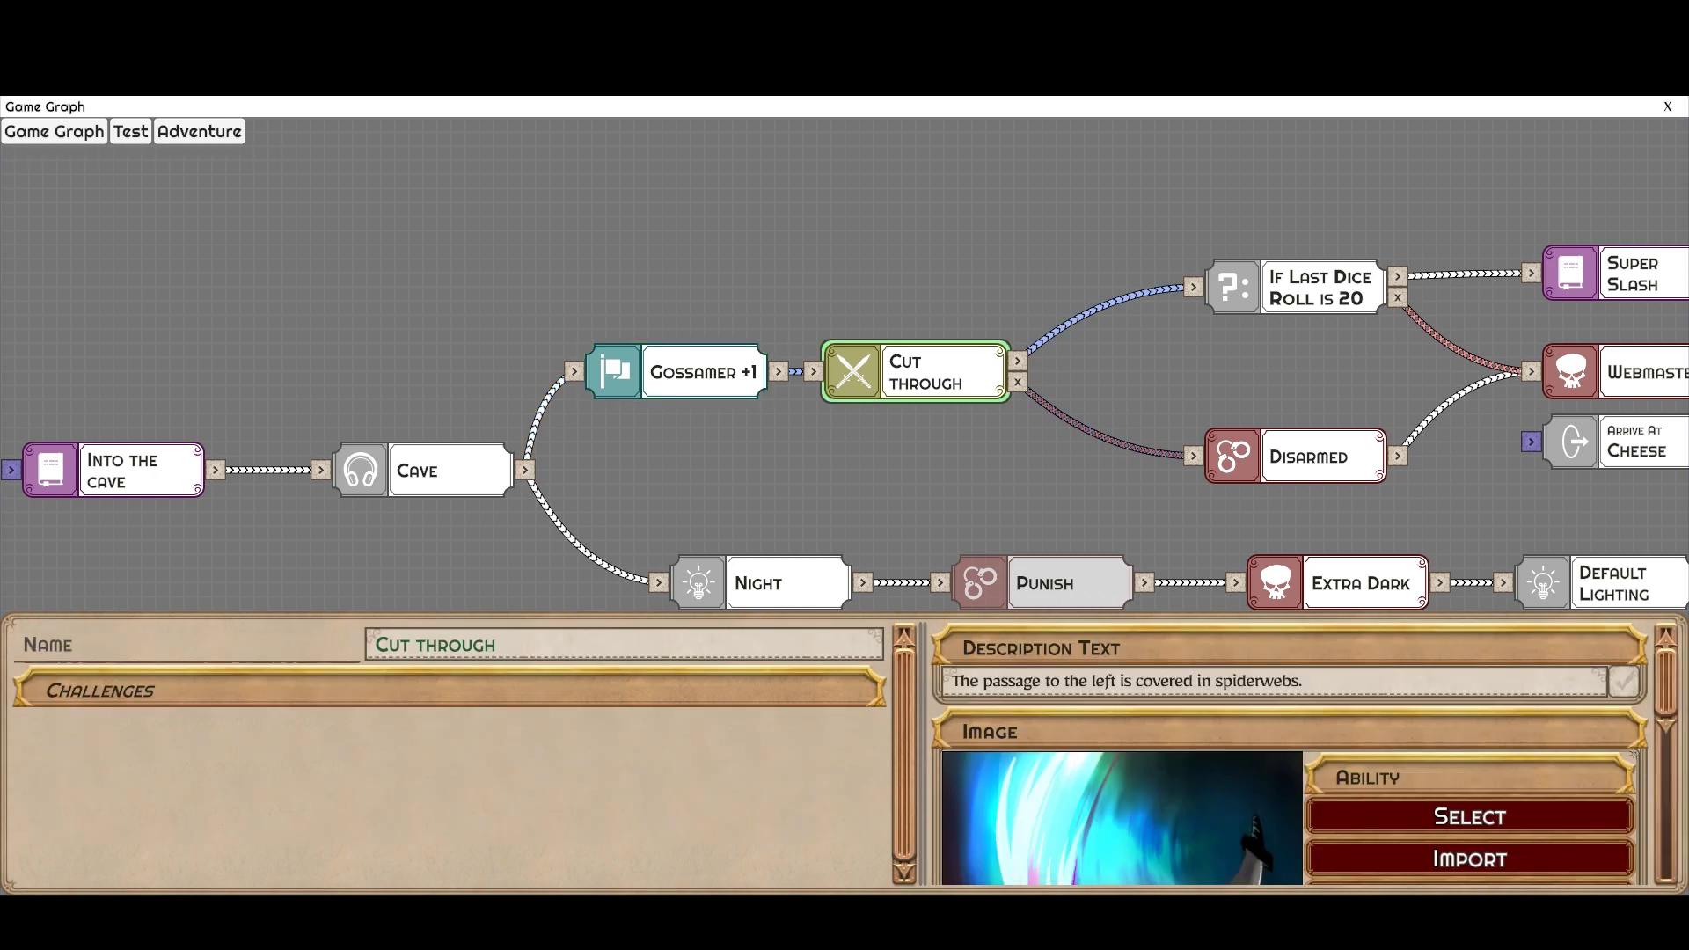
left_click_drag(748, 475, 601, 444)
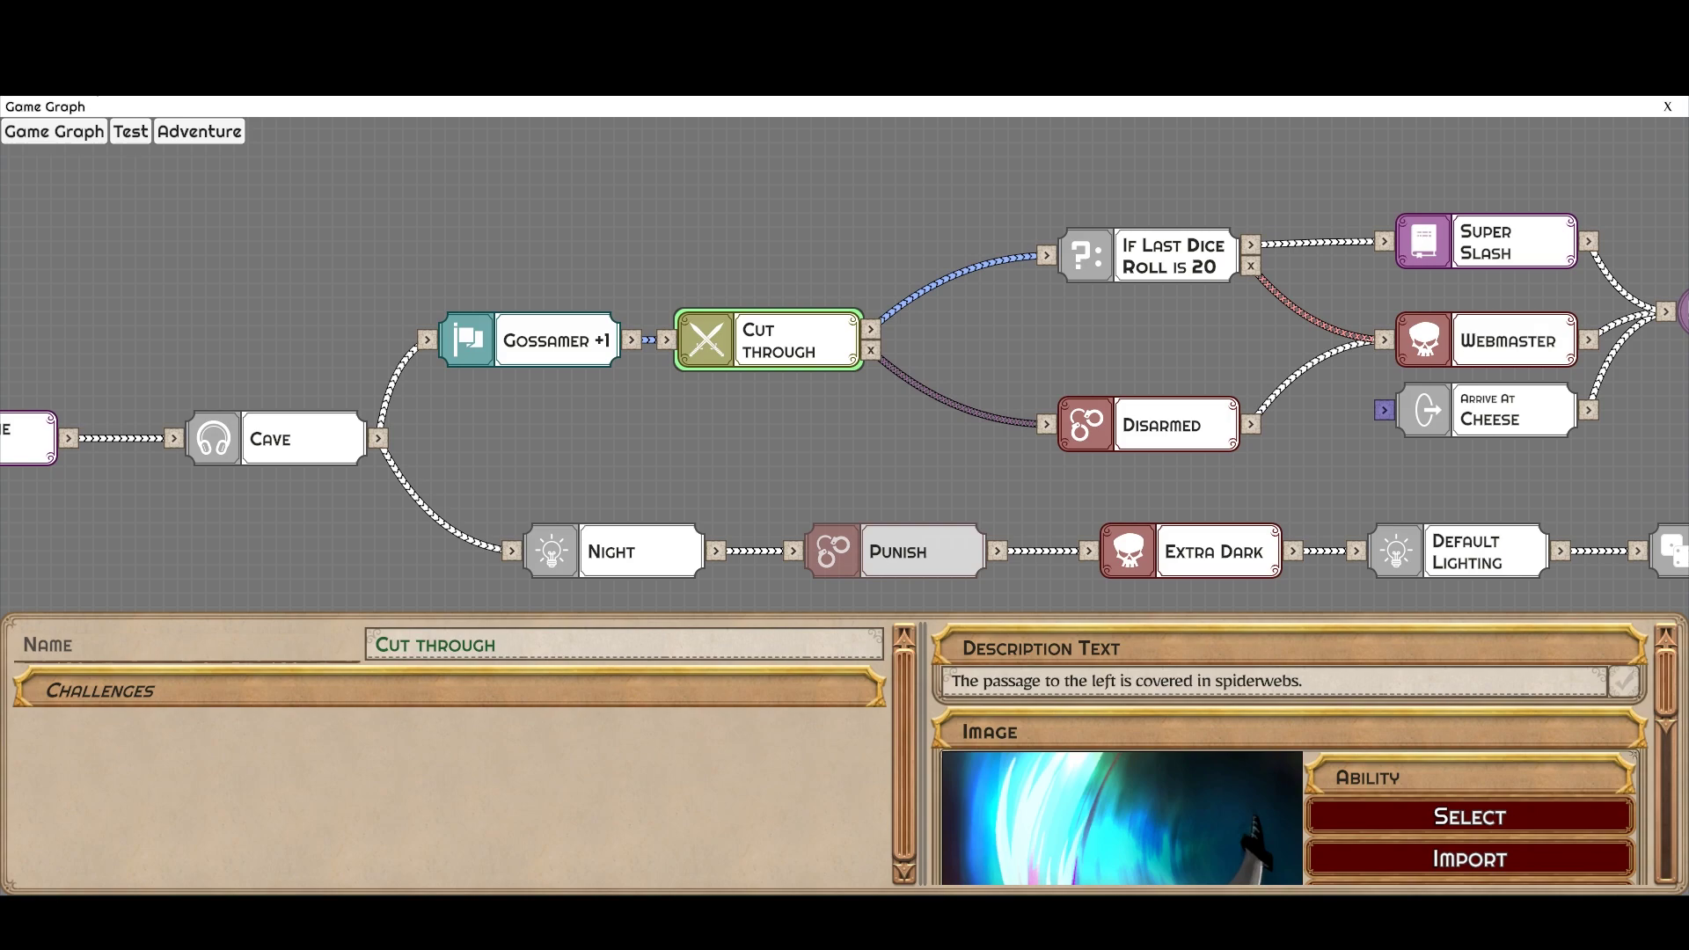
- Open the flag editor from the "Gossamer +1" node and examine the Gossamer flag's icon, description and category
left_click(529, 341)
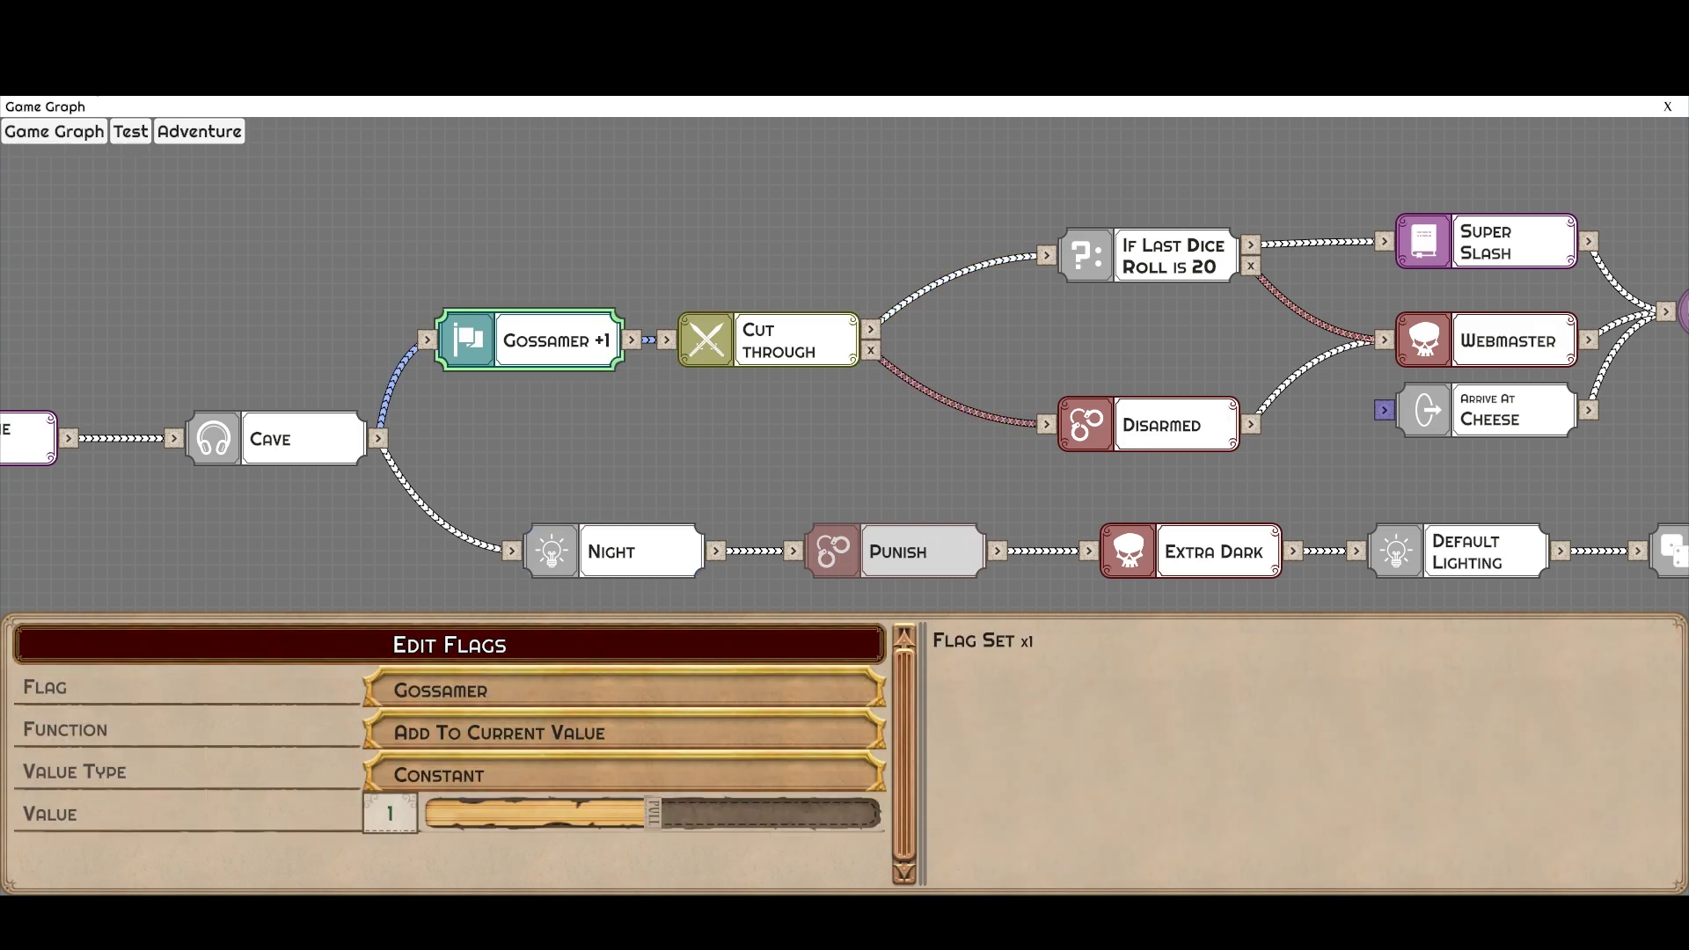
left_click(450, 645)
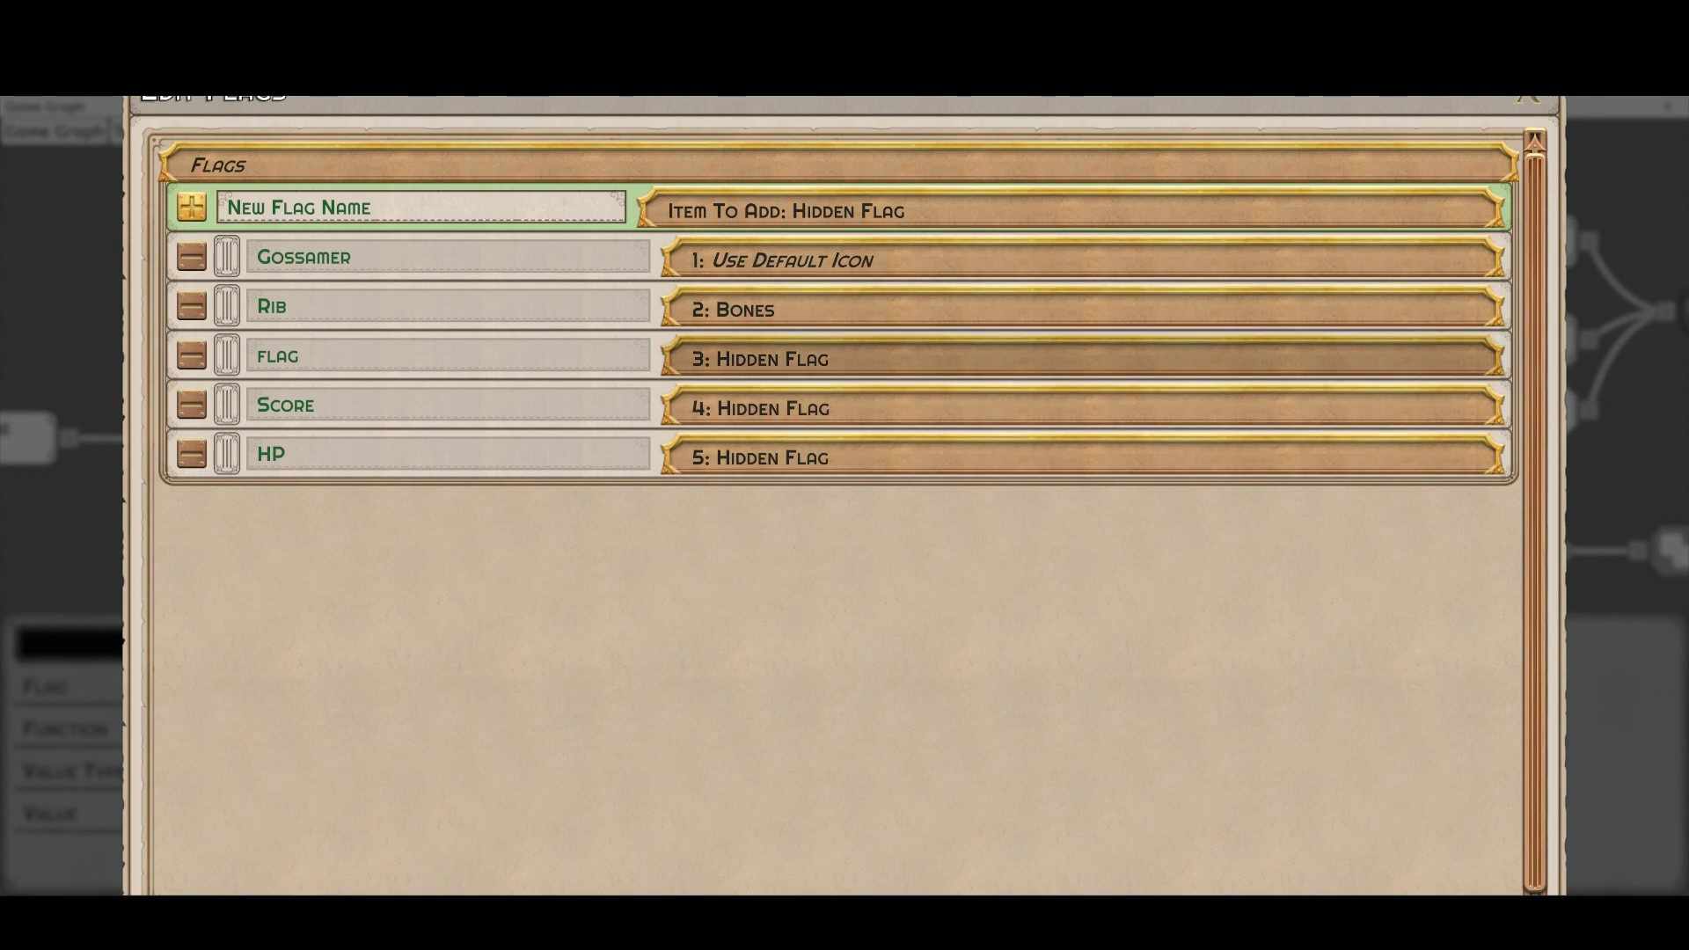
left_click(880, 261)
left_click(880, 345)
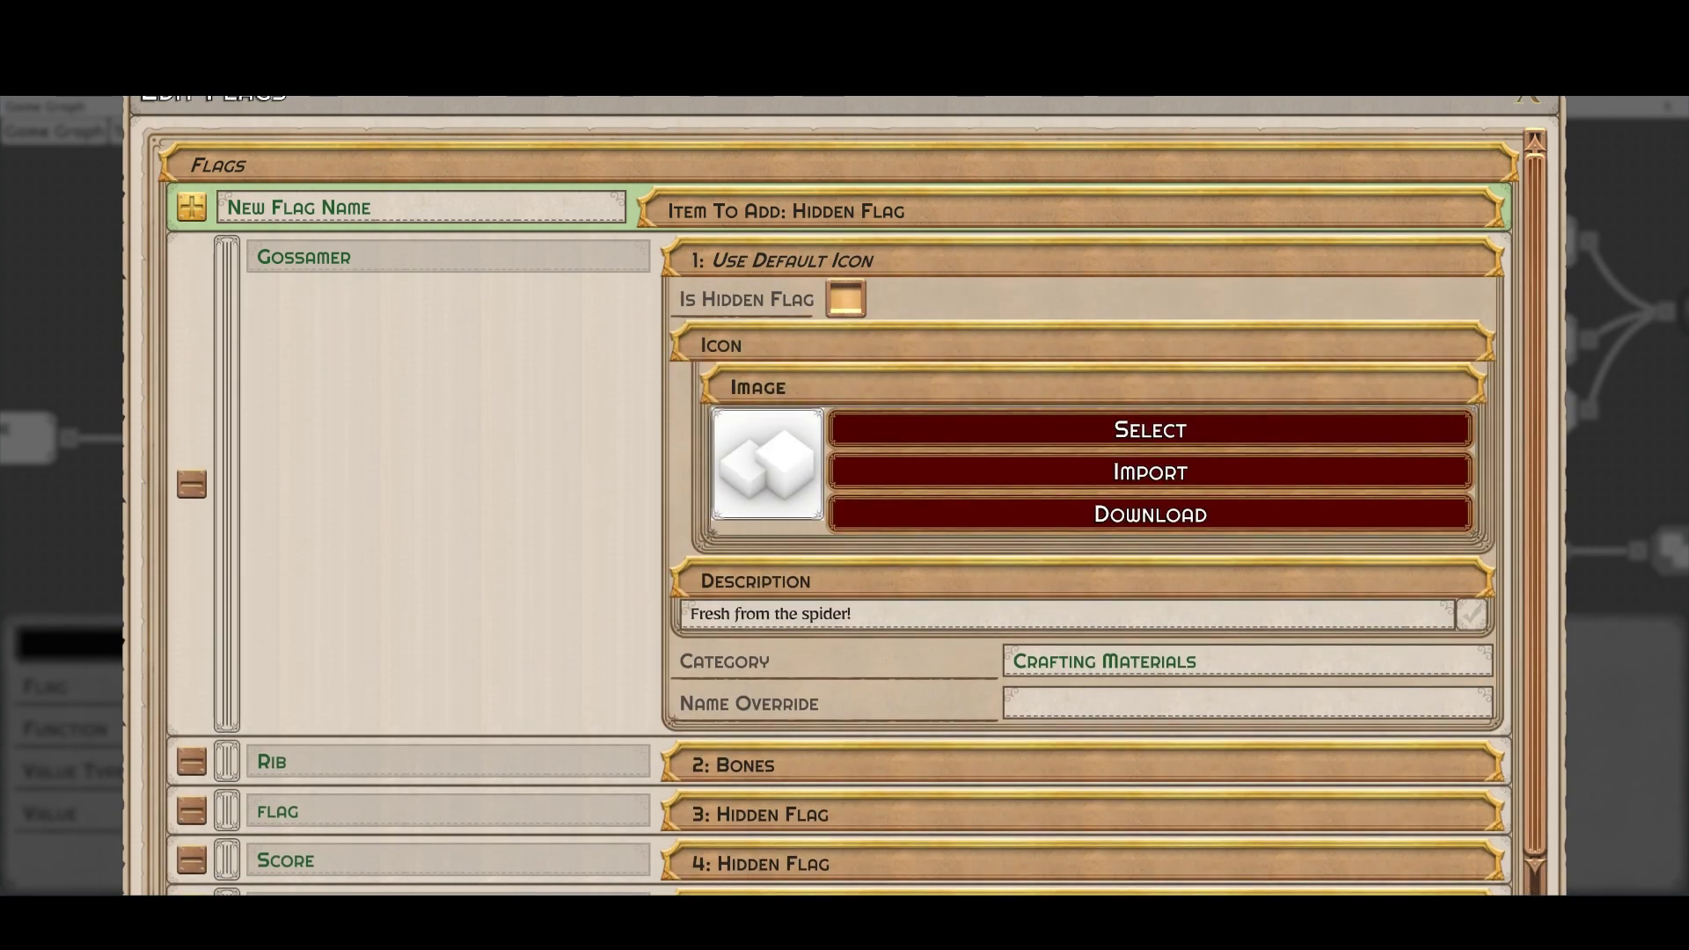
left_click(880, 345)
- Examine the Rib flag's icon and description, collapse the details of both flags and close the flag editor
left_click(880, 571)
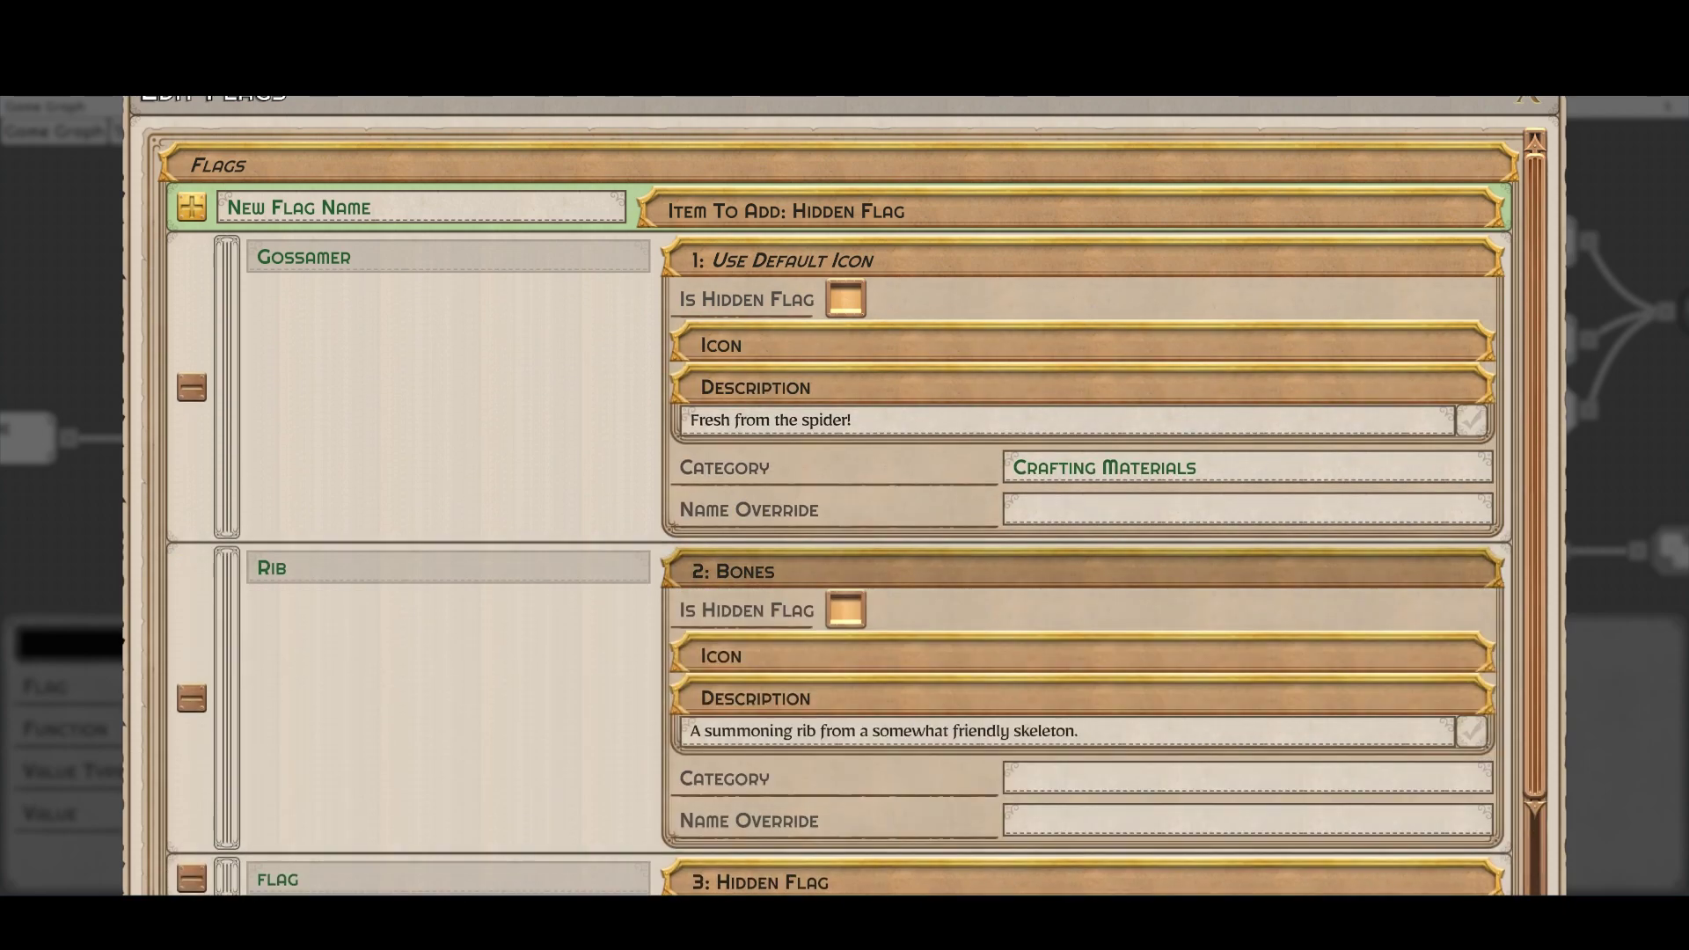
left_click(880, 656)
scroll(880, 657, "down", 2)
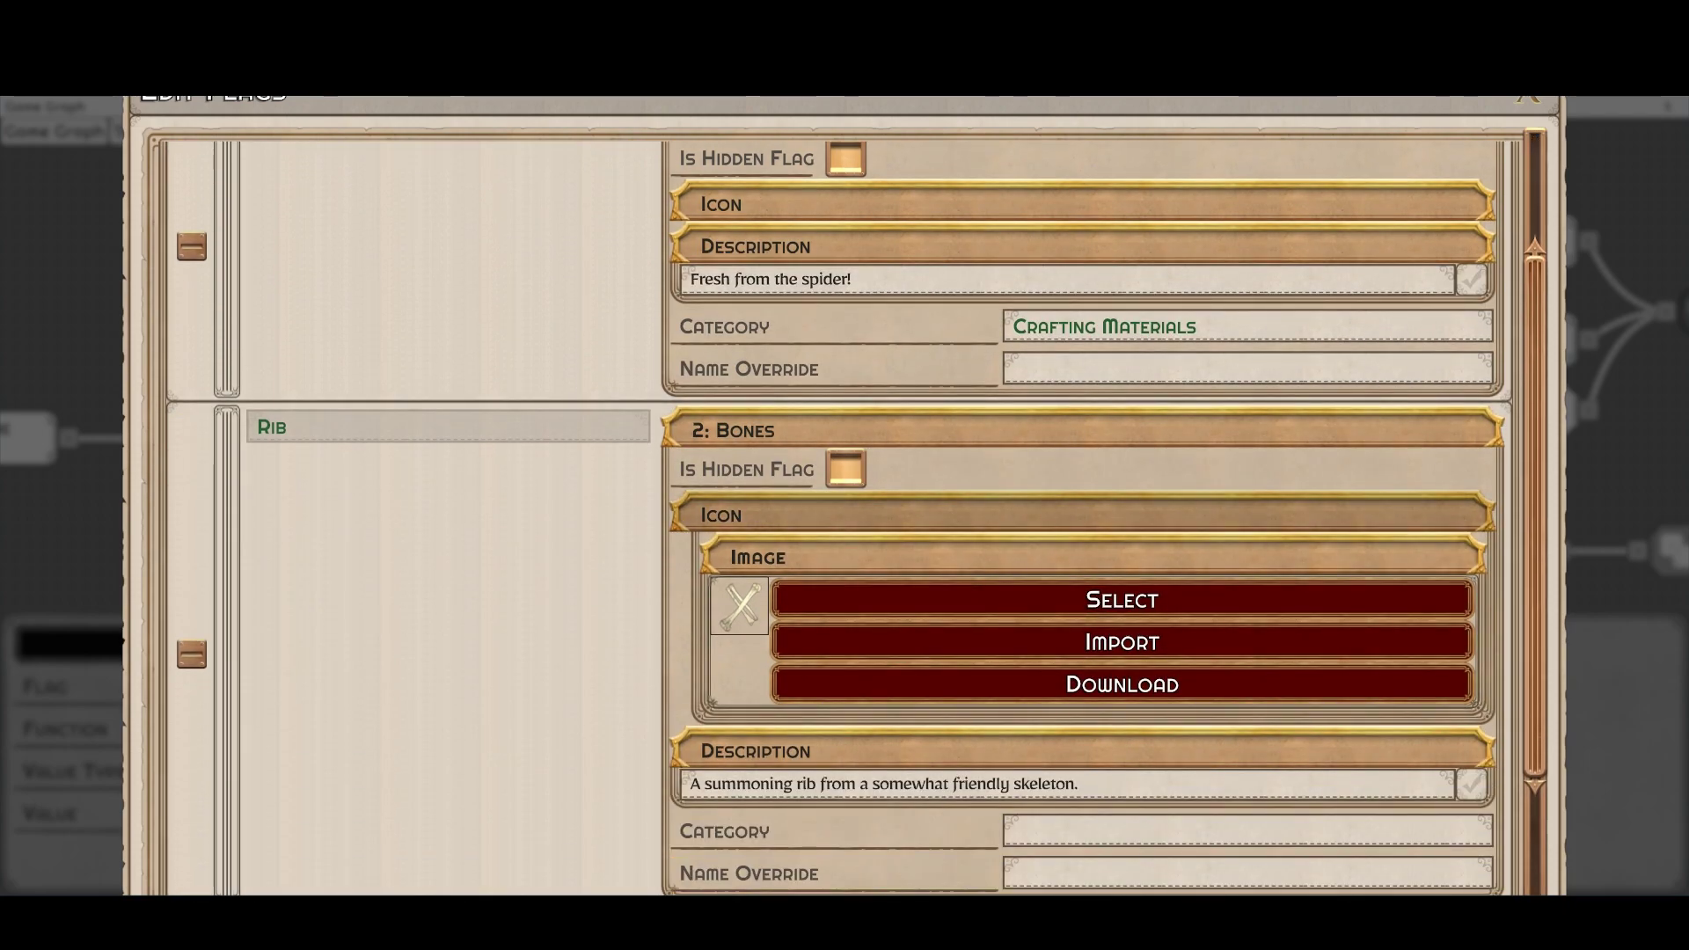
left_click(880, 514)
left_click(880, 458)
left_click(880, 345)
left_click(722, 345)
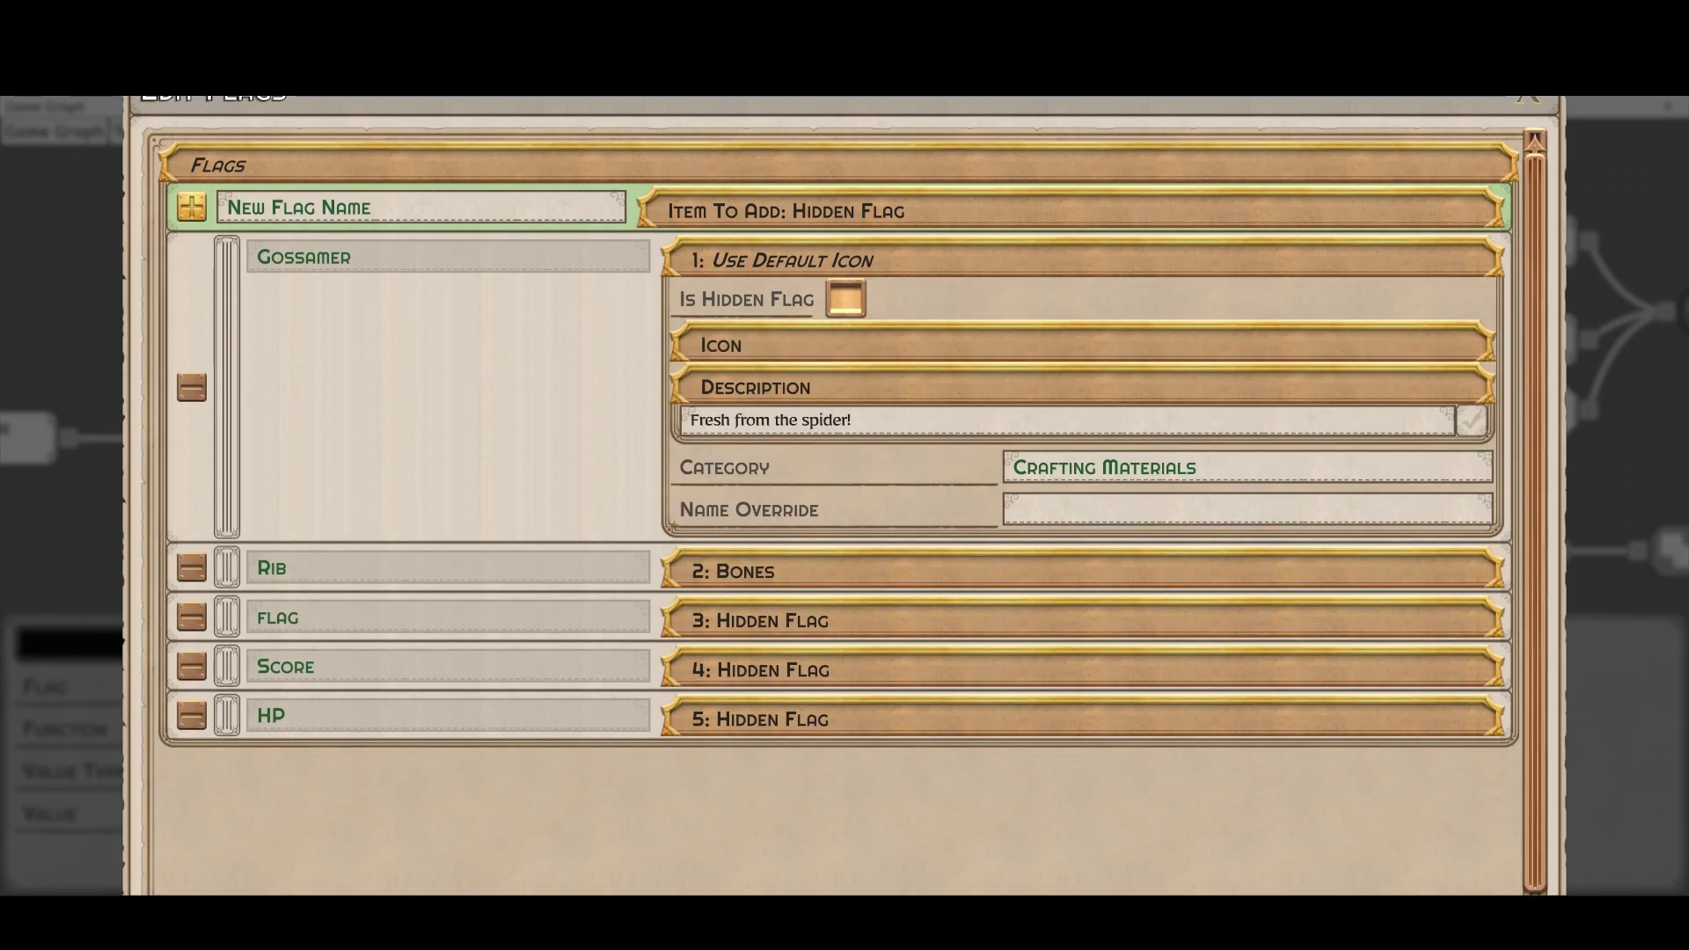
left_click(792, 260)
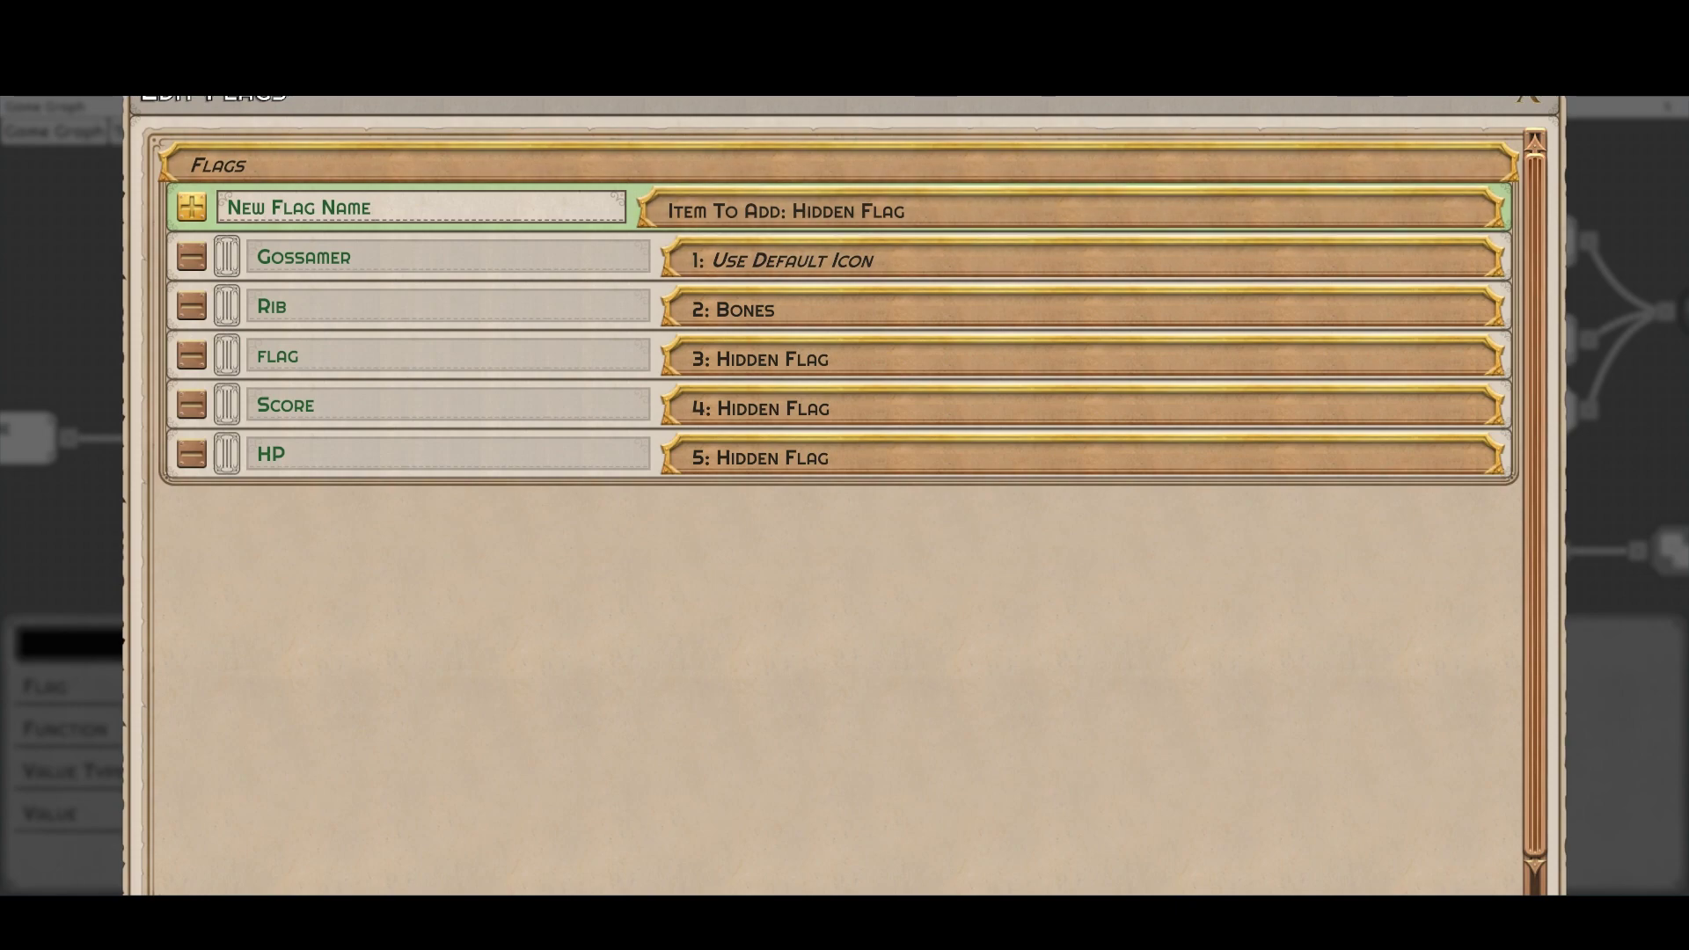
key("Escape")
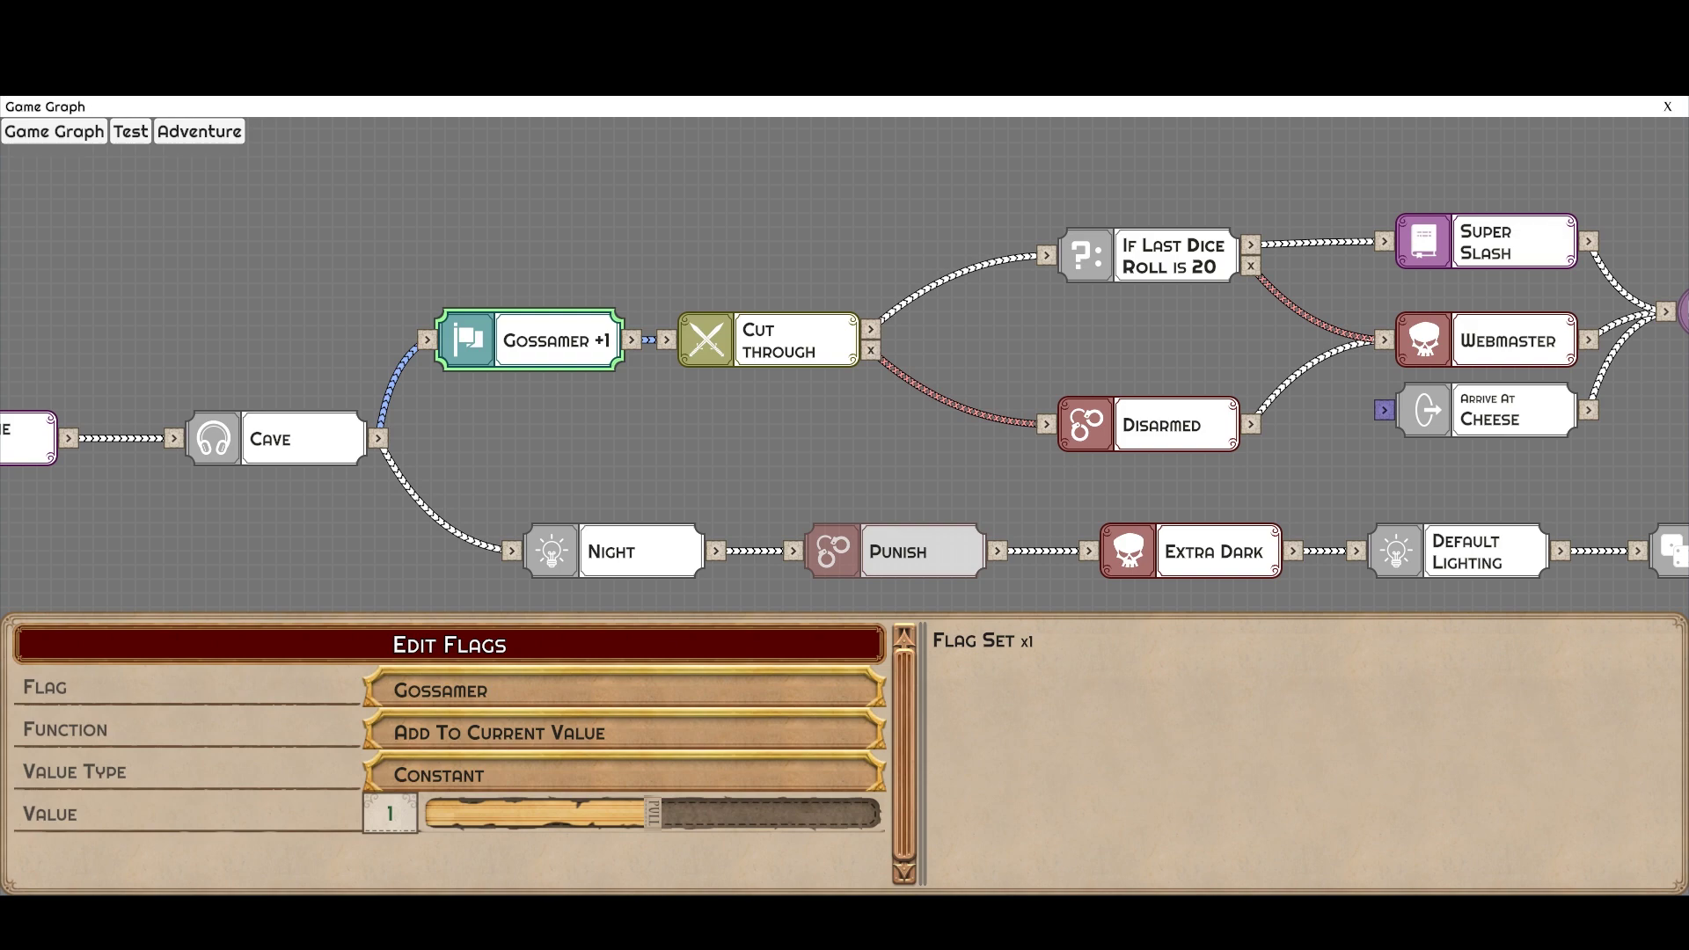
- Return to the "Cut through" challenge node that follows "Gossamer +1" and show its settings
left_click_drag(757, 413, 832, 395)
left_click(845, 325)
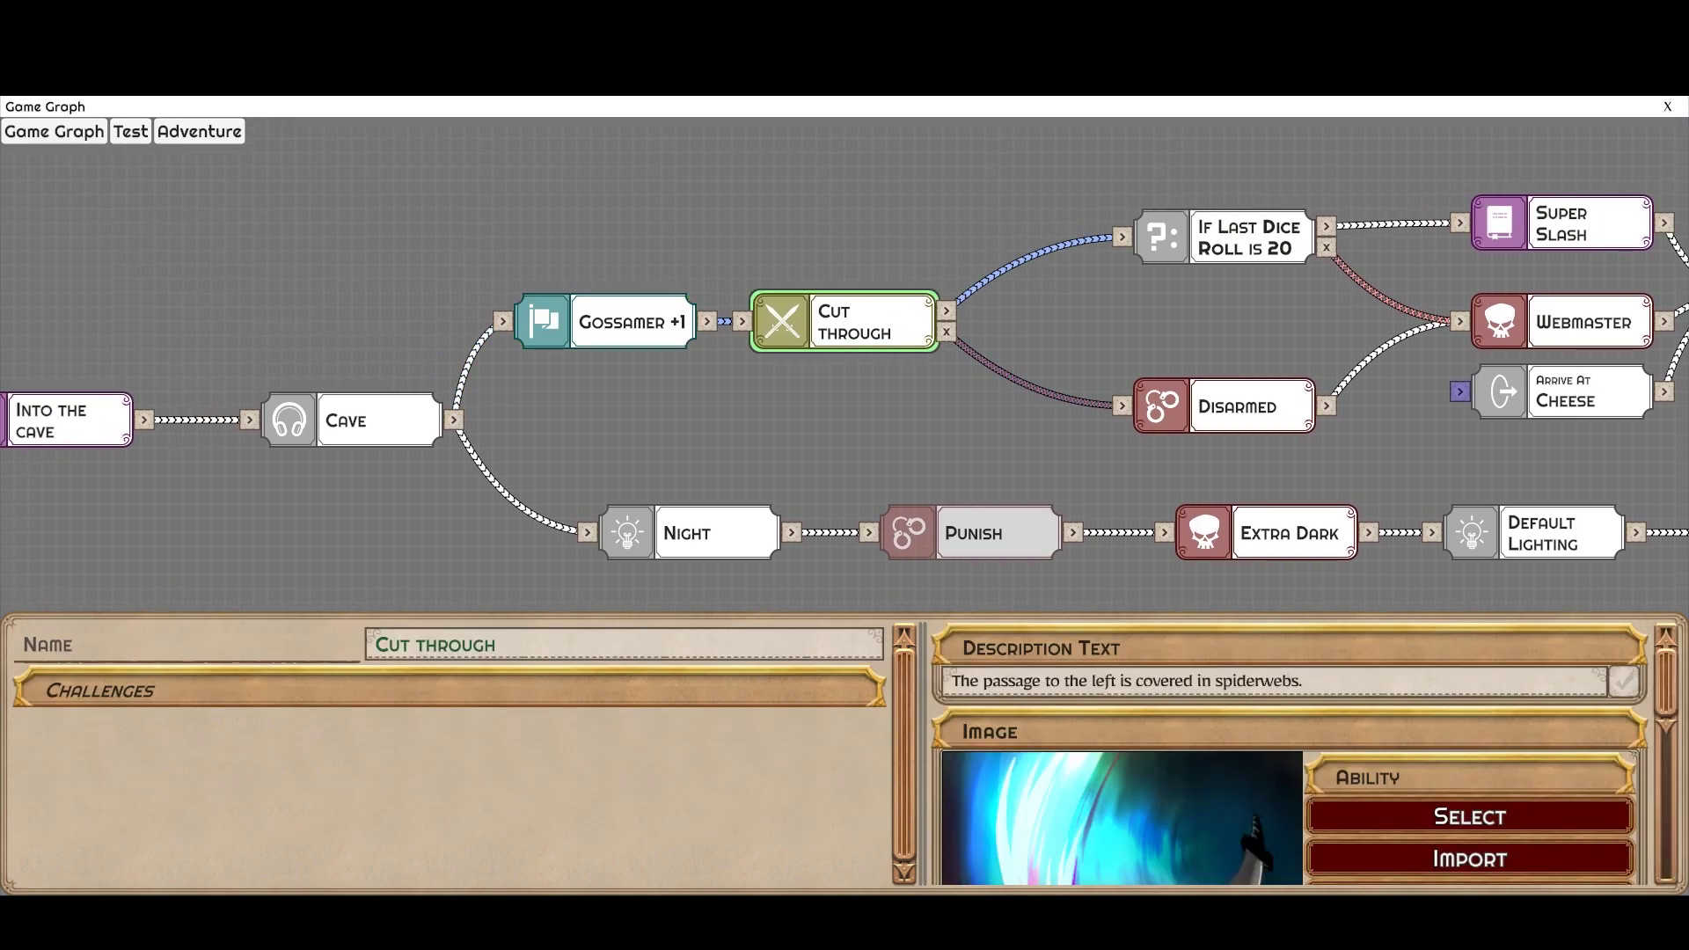
- Examine the condition details of the "If Last Dice Roll is 20" node, including its dice roll range, and deselect the node
left_click_drag(880, 422, 676, 434)
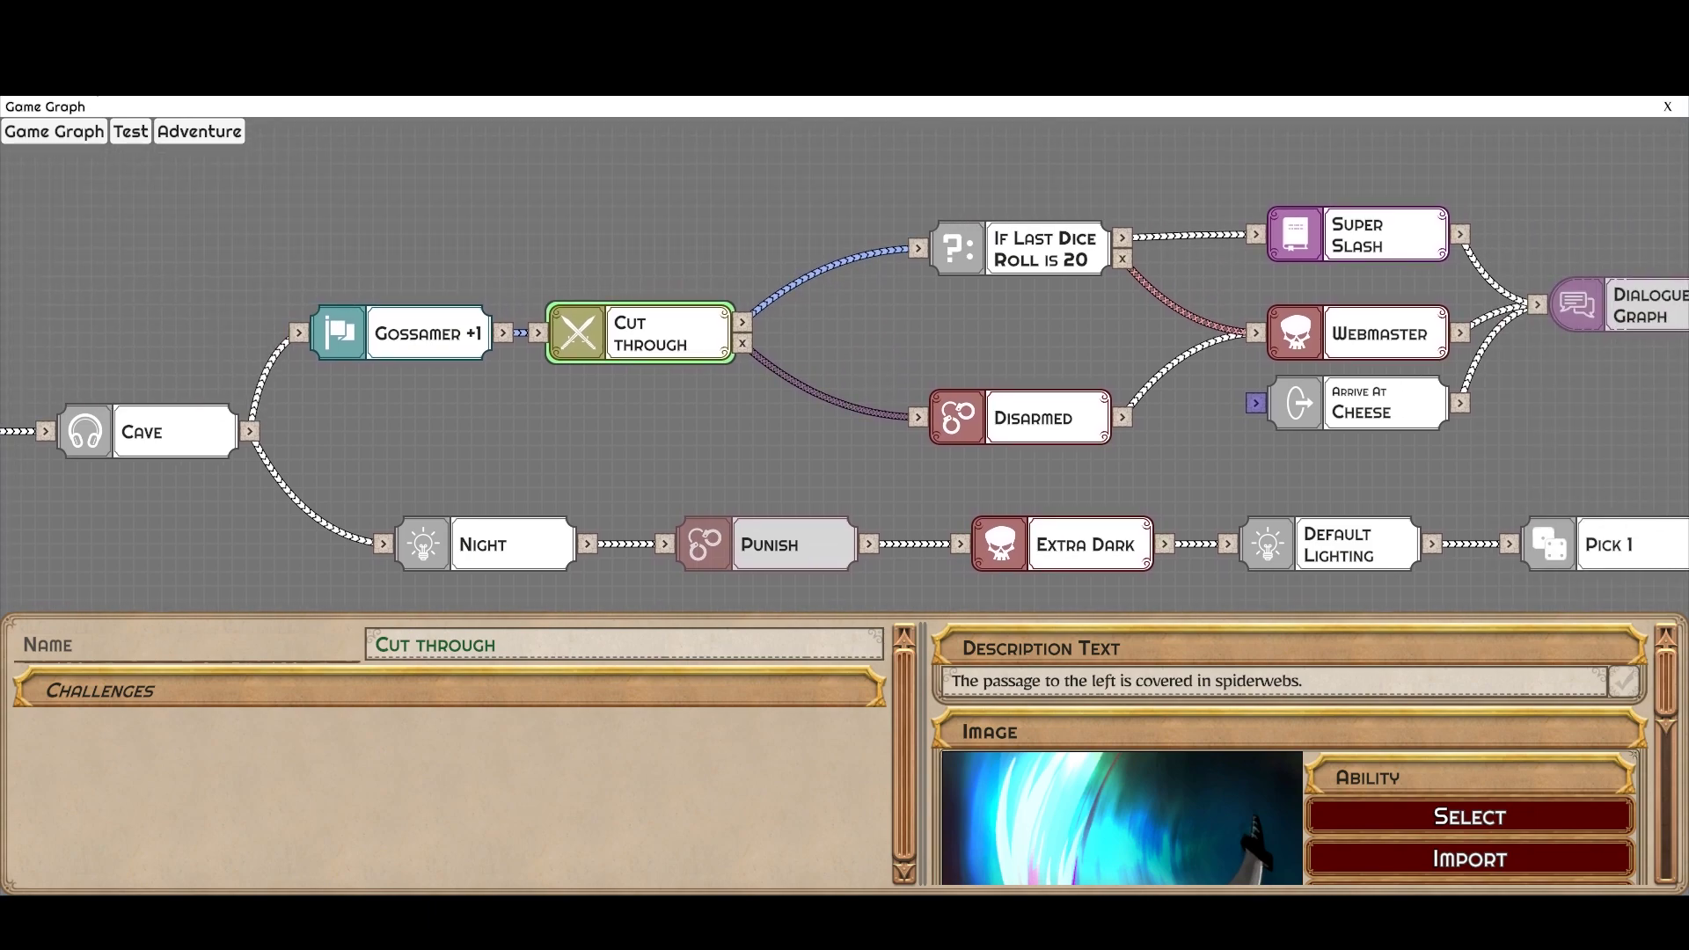
left_click(1021, 249)
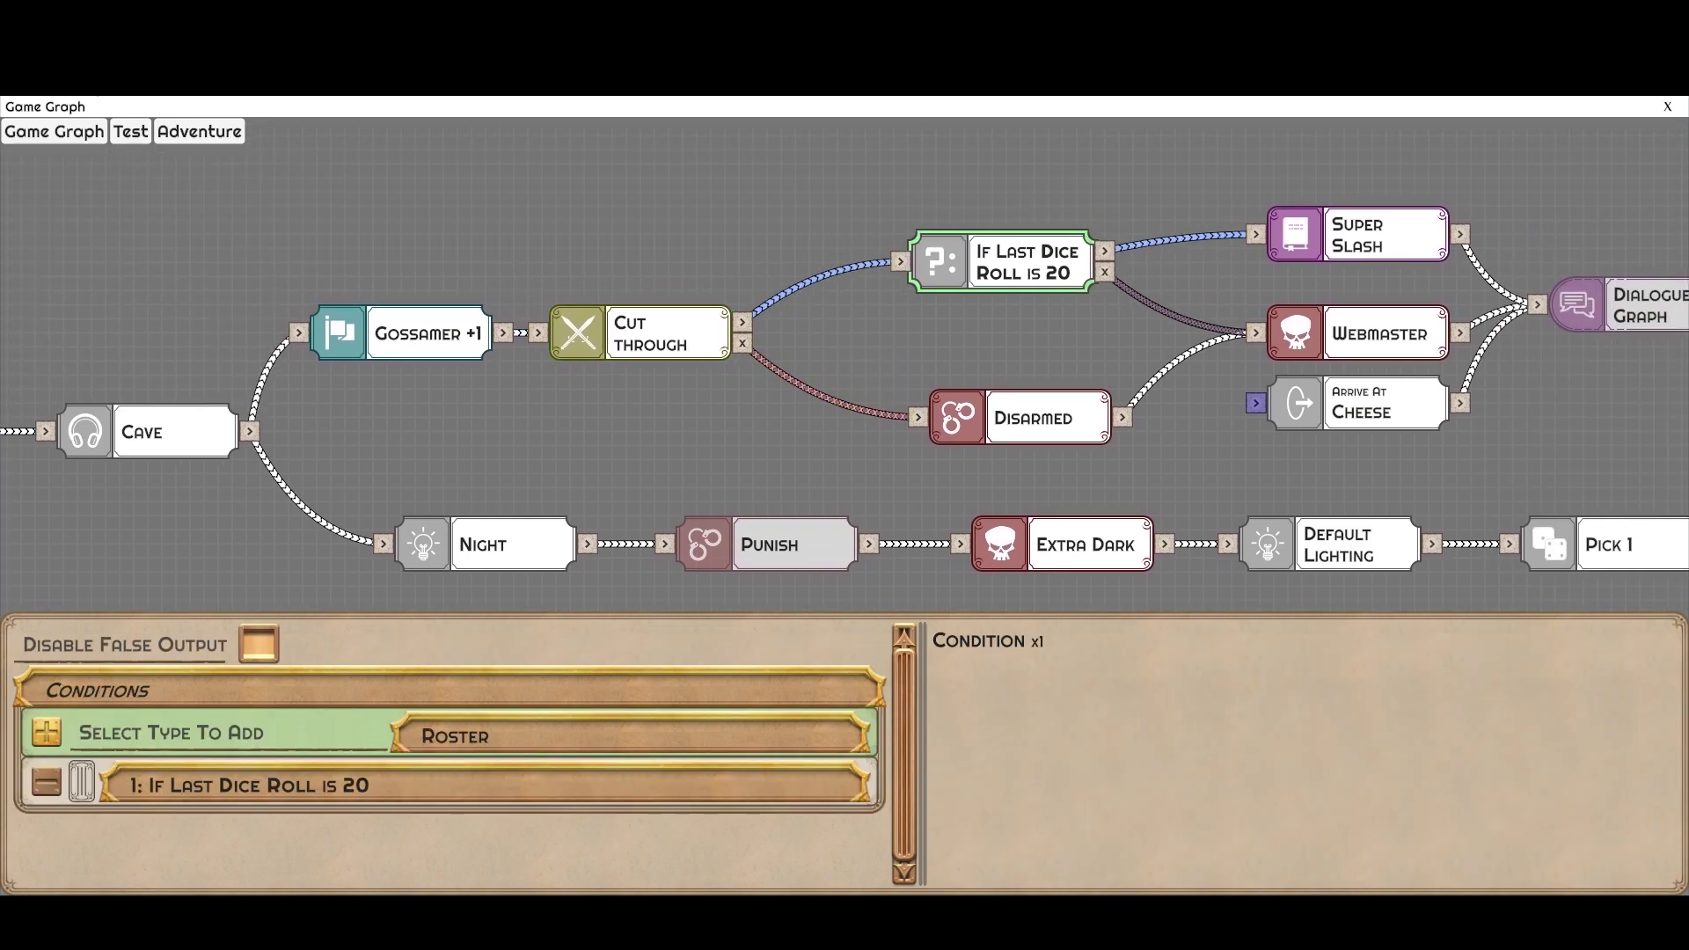
left_click_drag(880, 457, 873, 460)
left_click(484, 784)
scroll(449, 755, "down", 2)
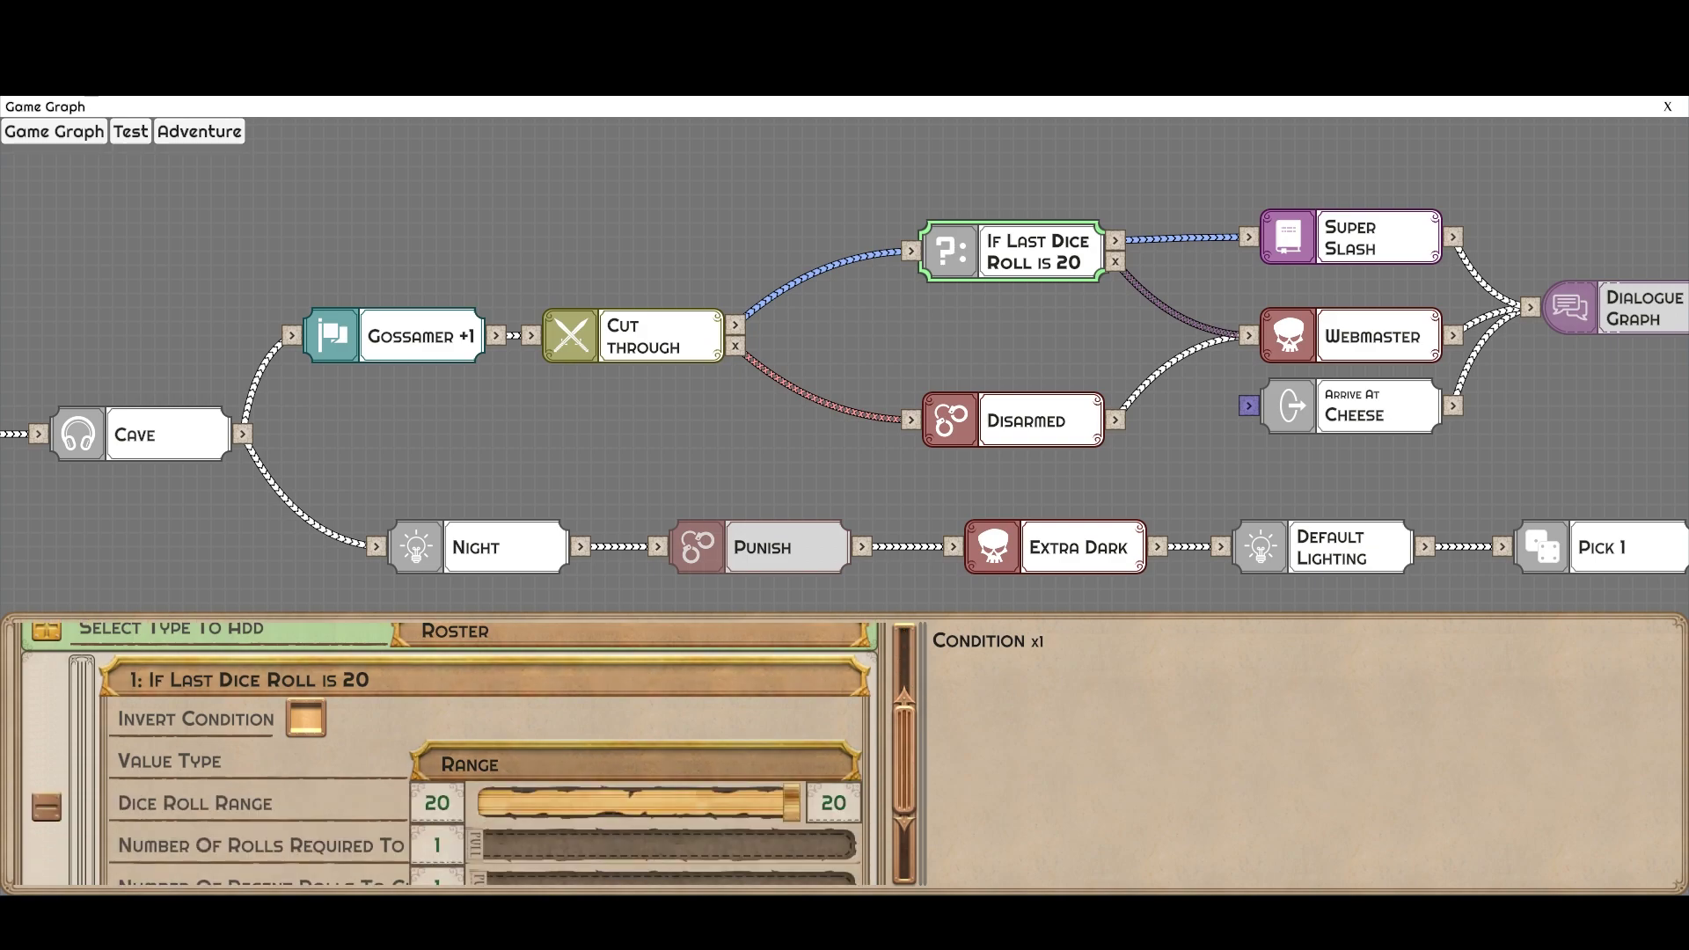
left_click(704, 457)
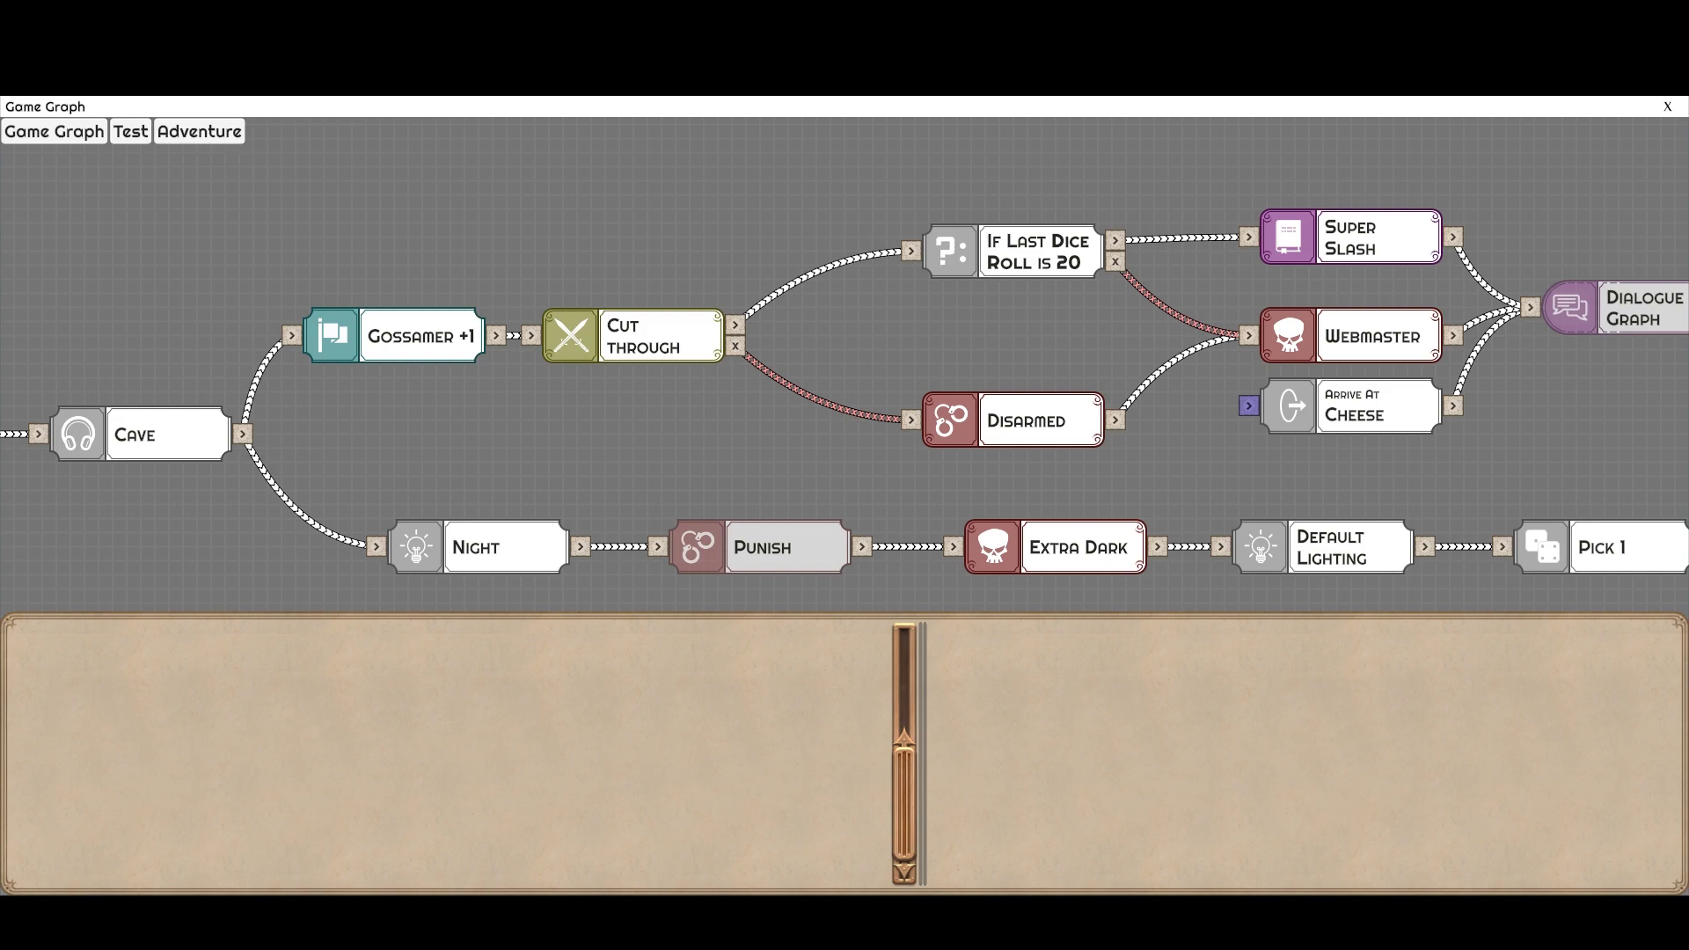
- View the settings of the "Super Slash" node and the "Webmaster" encounter node
left_click(1372, 237)
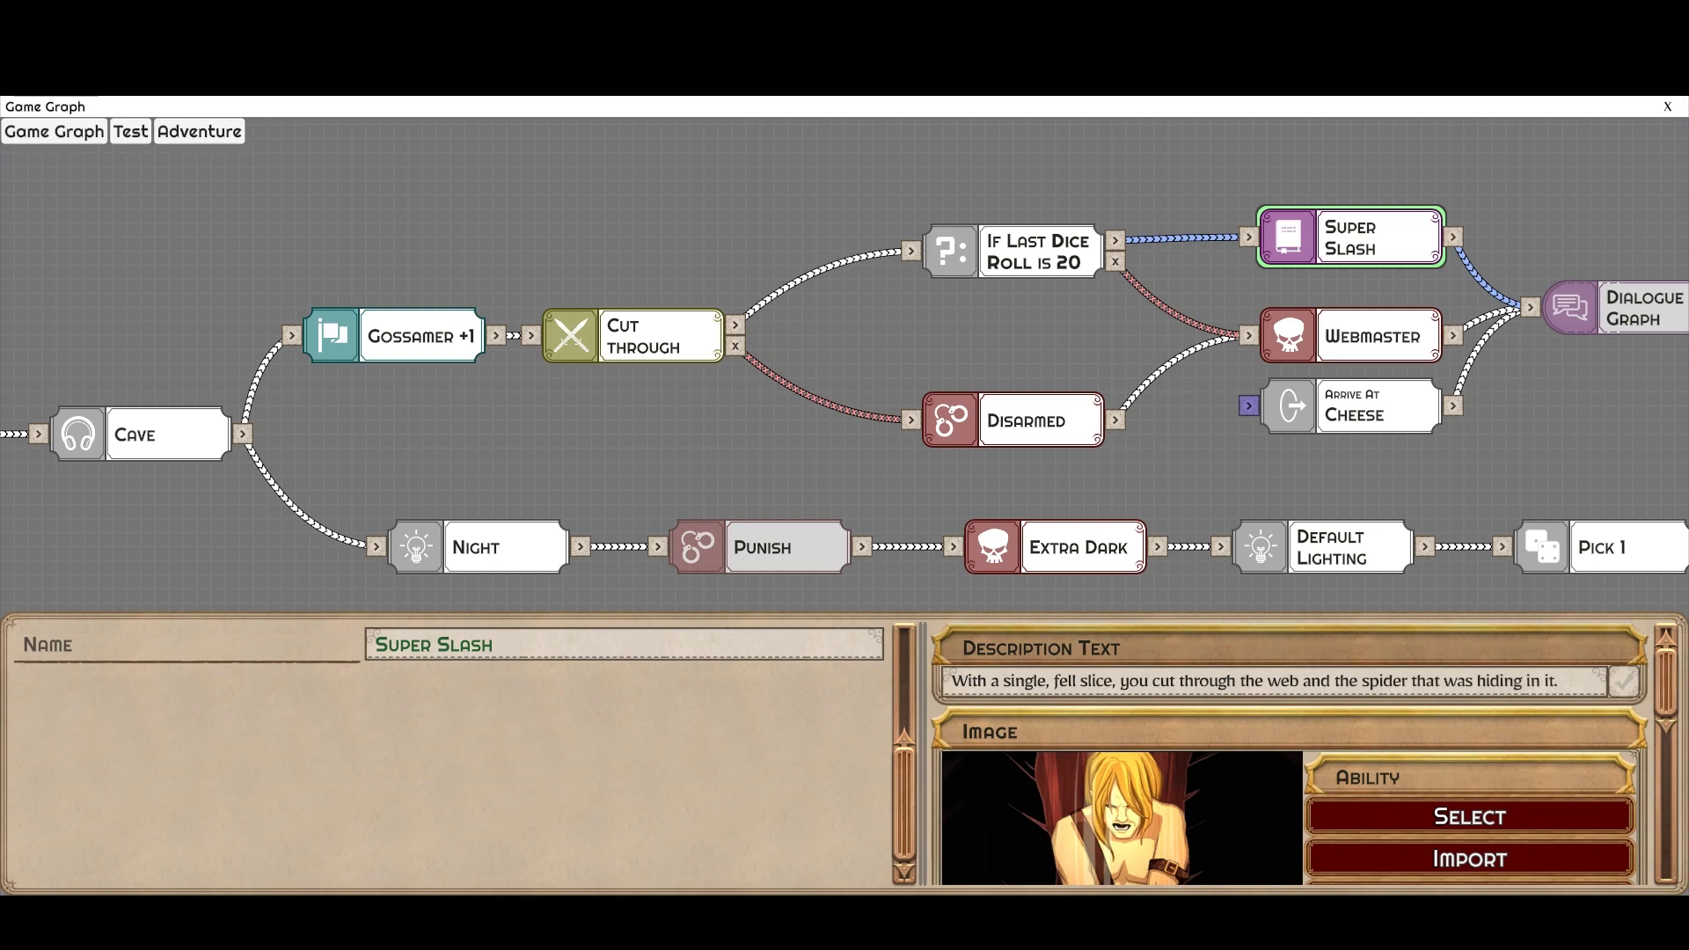
left_click(1359, 336)
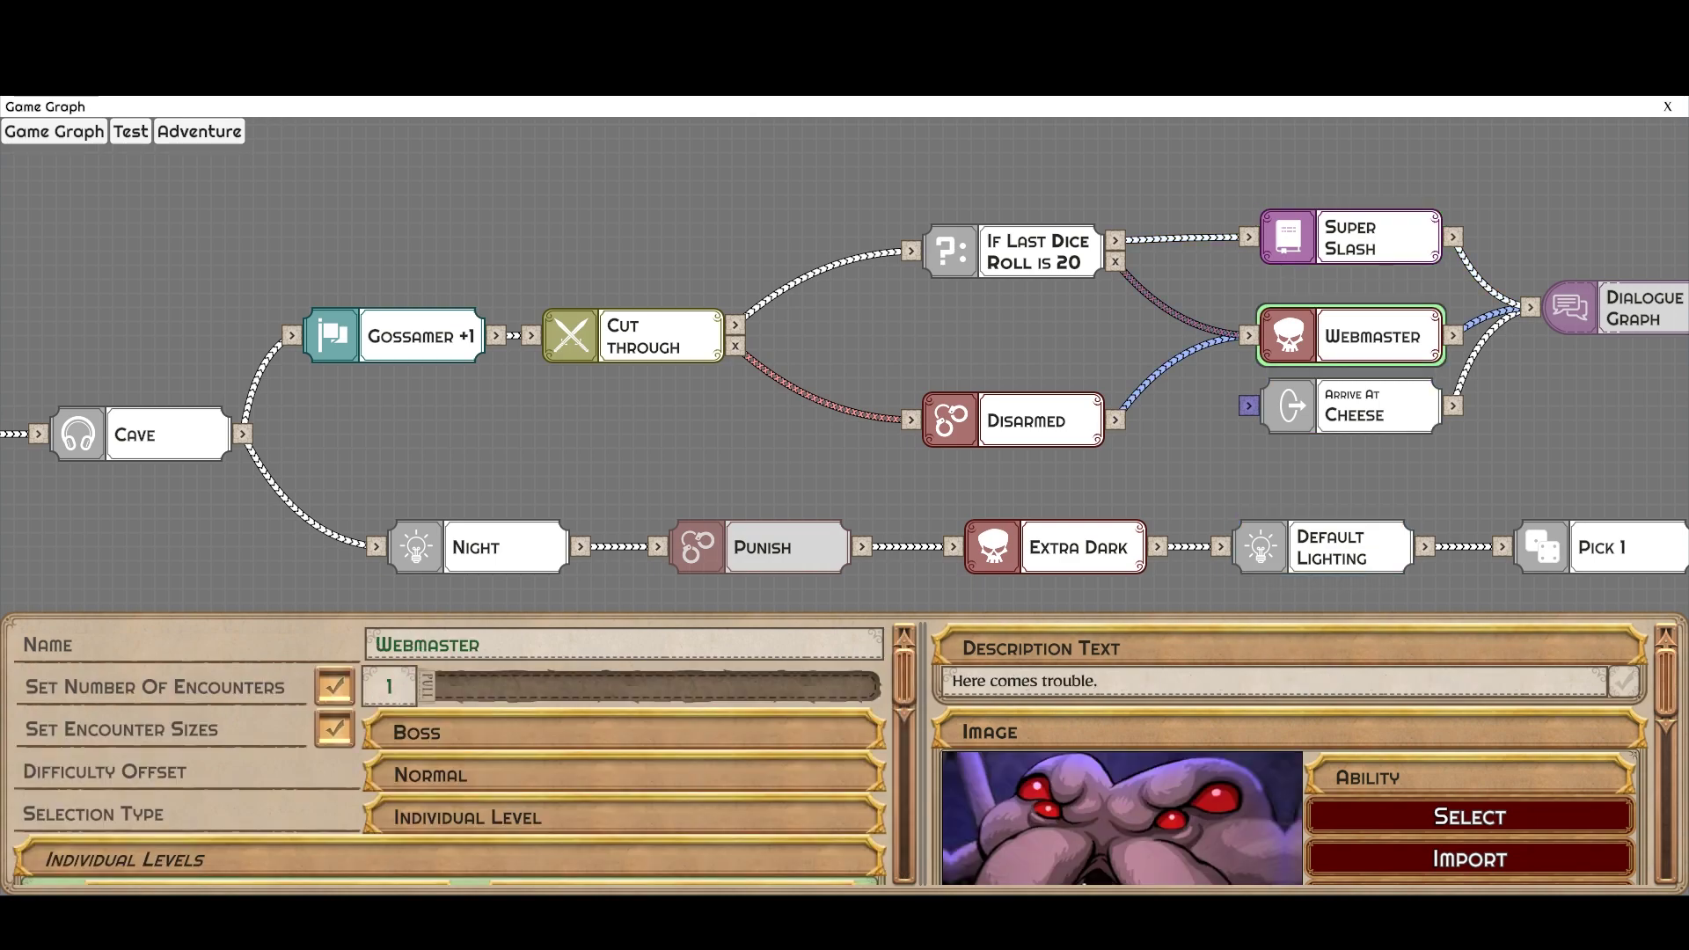
left_click_drag(1188, 466, 1096, 431)
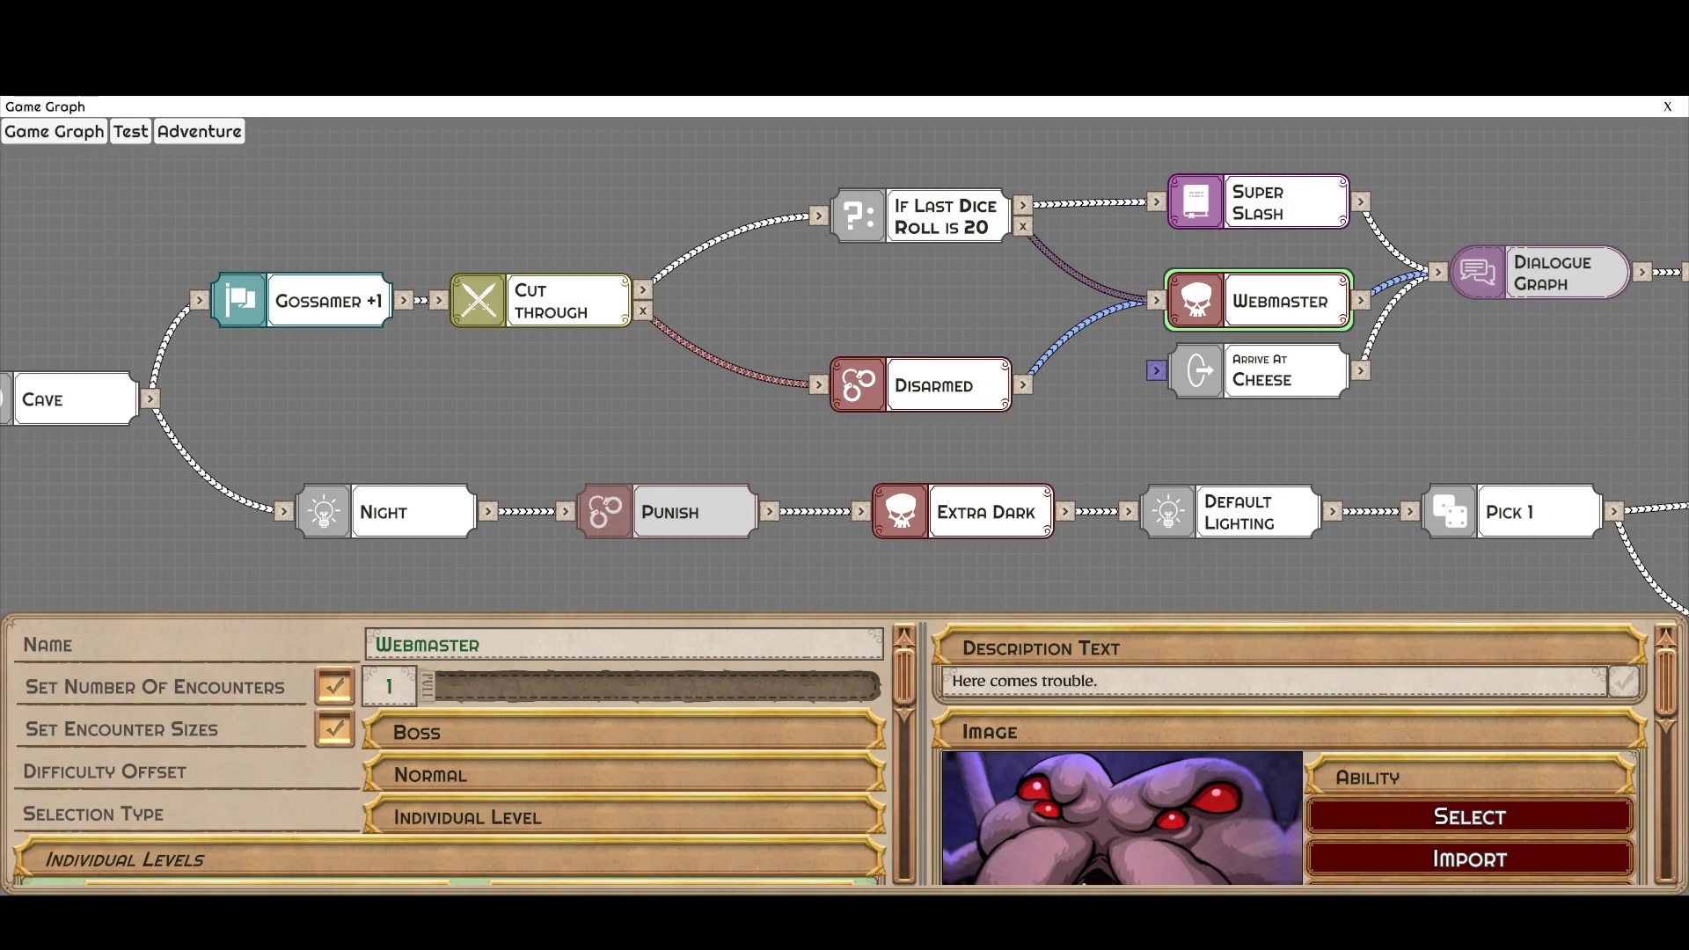
- Expand the challenges of the "Cut through" node and look through the challenge types that can be added
left_click(541, 301)
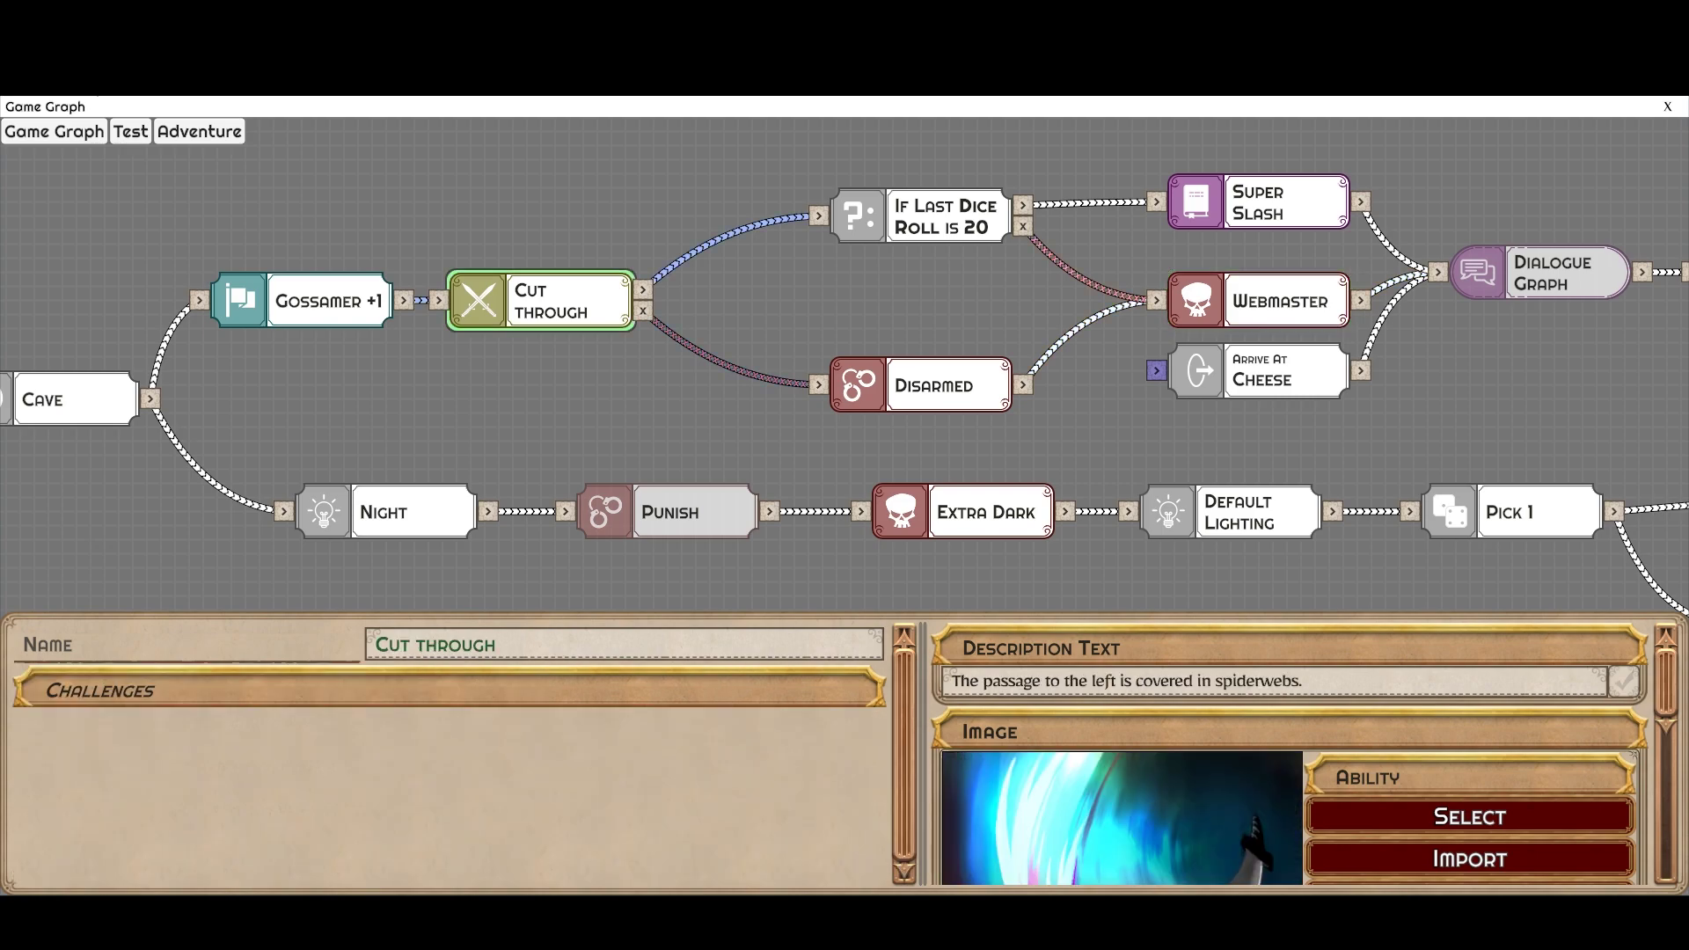
left_click(616, 690)
scroll(624, 721, "down", 1)
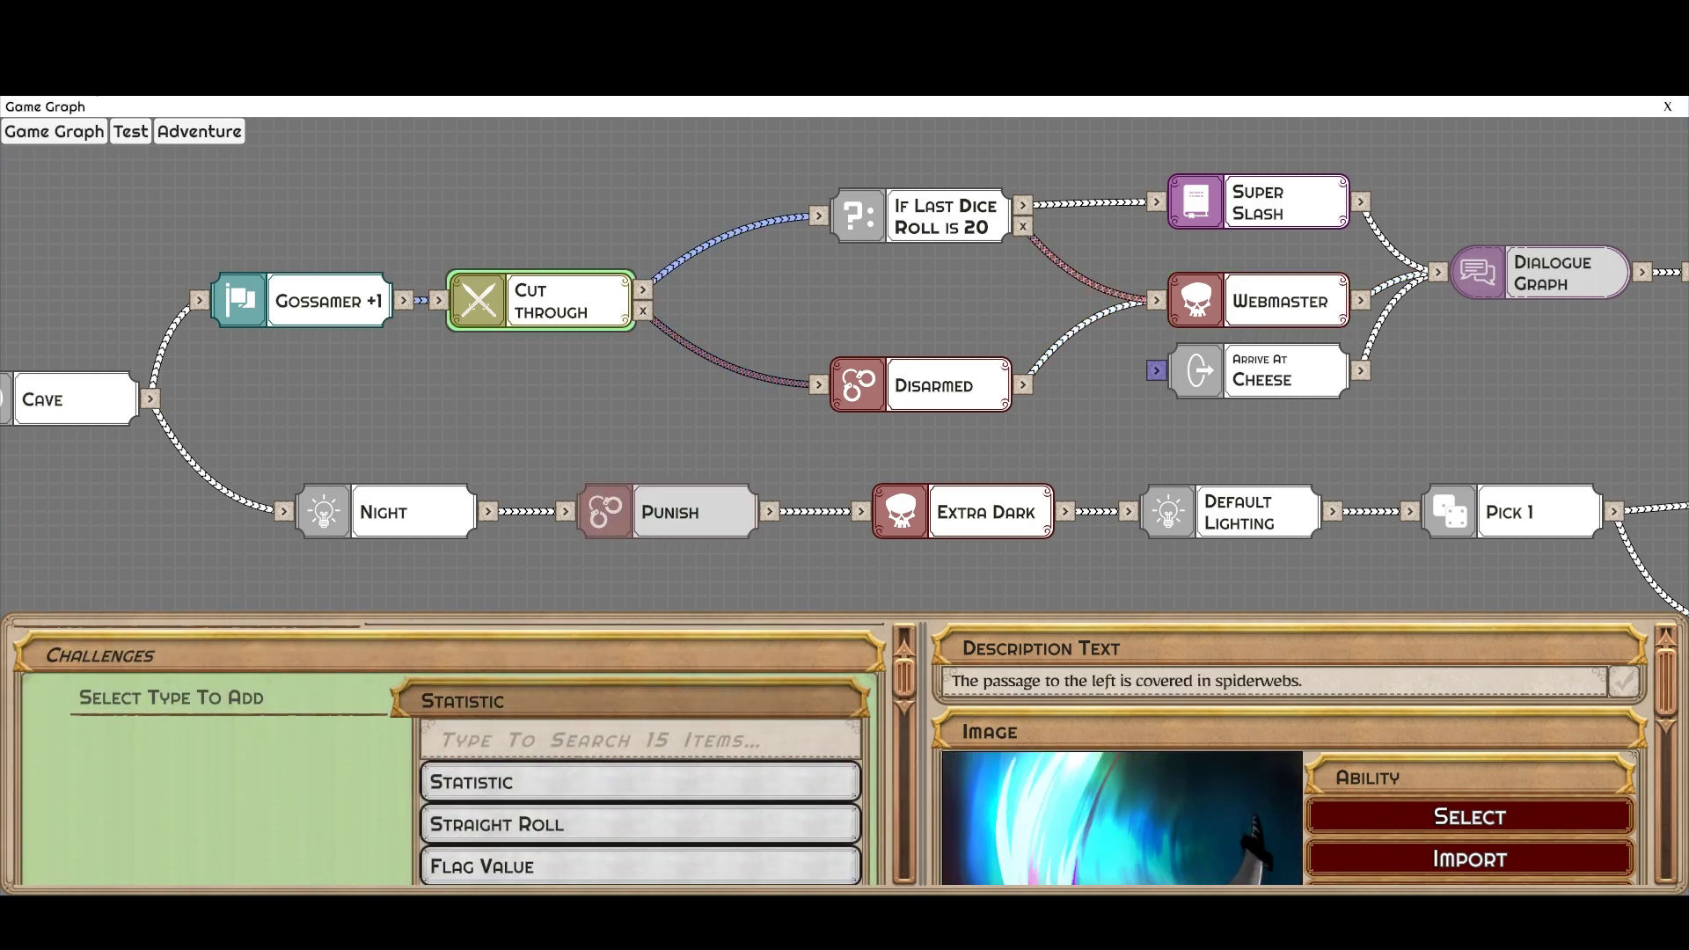
left_click(616, 700)
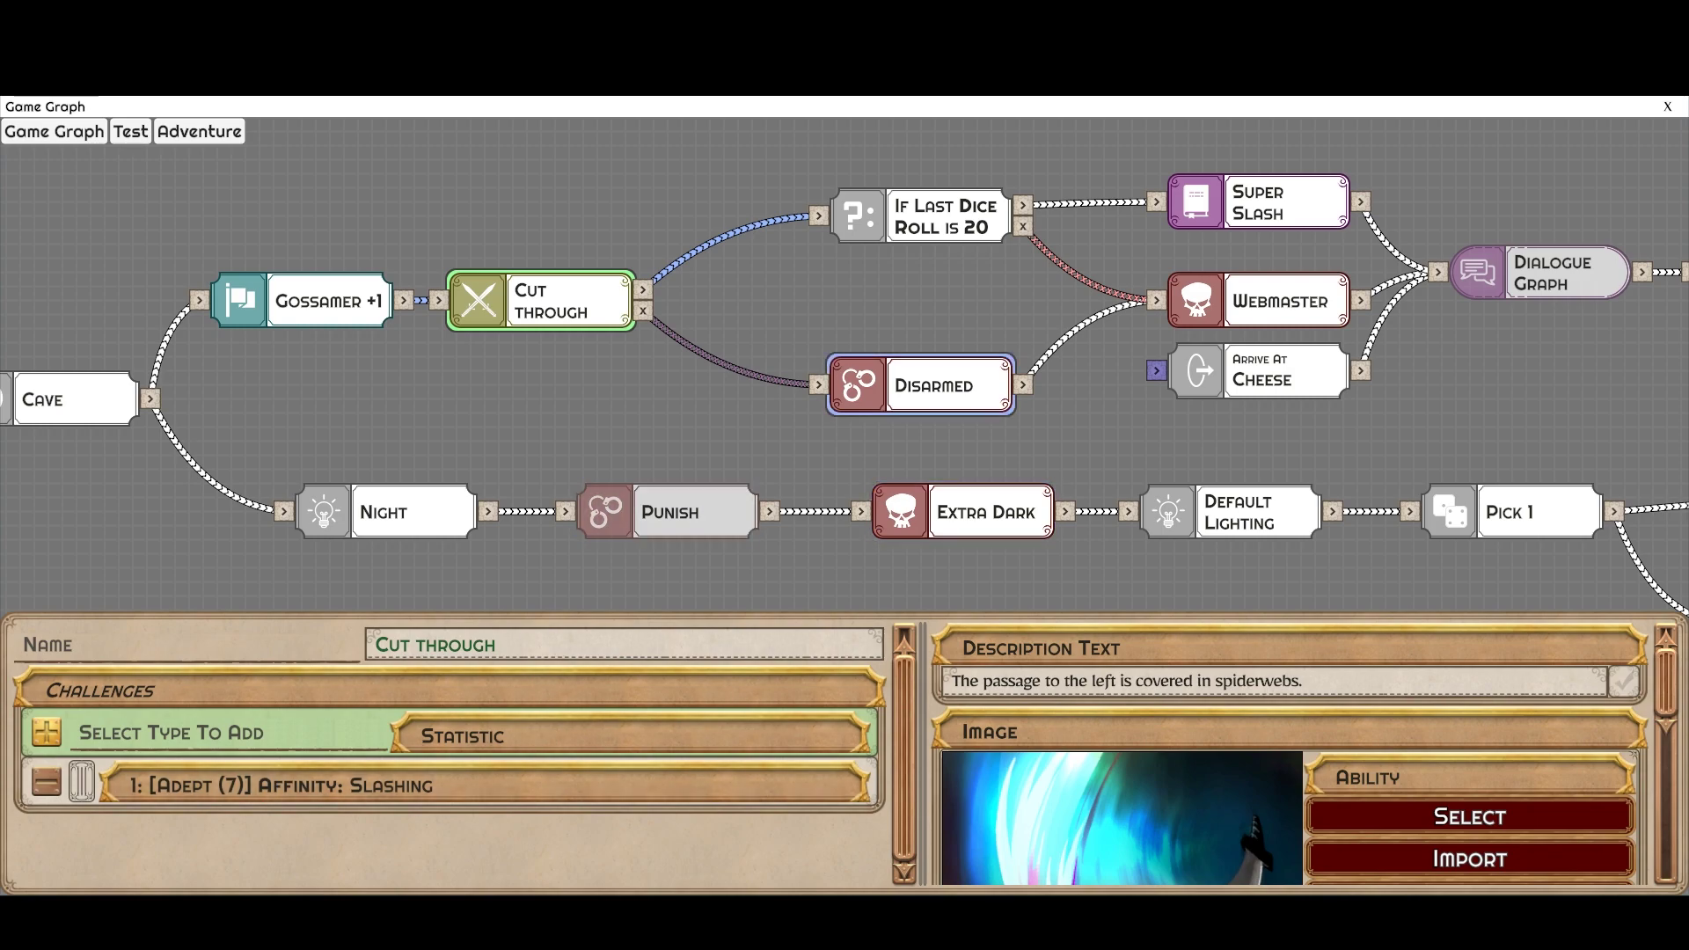
- View the punishment settings of the "Disarmed" node, followed by the "Webmaster" and "Super Slash" nodes it leads towards
left_click(922, 386)
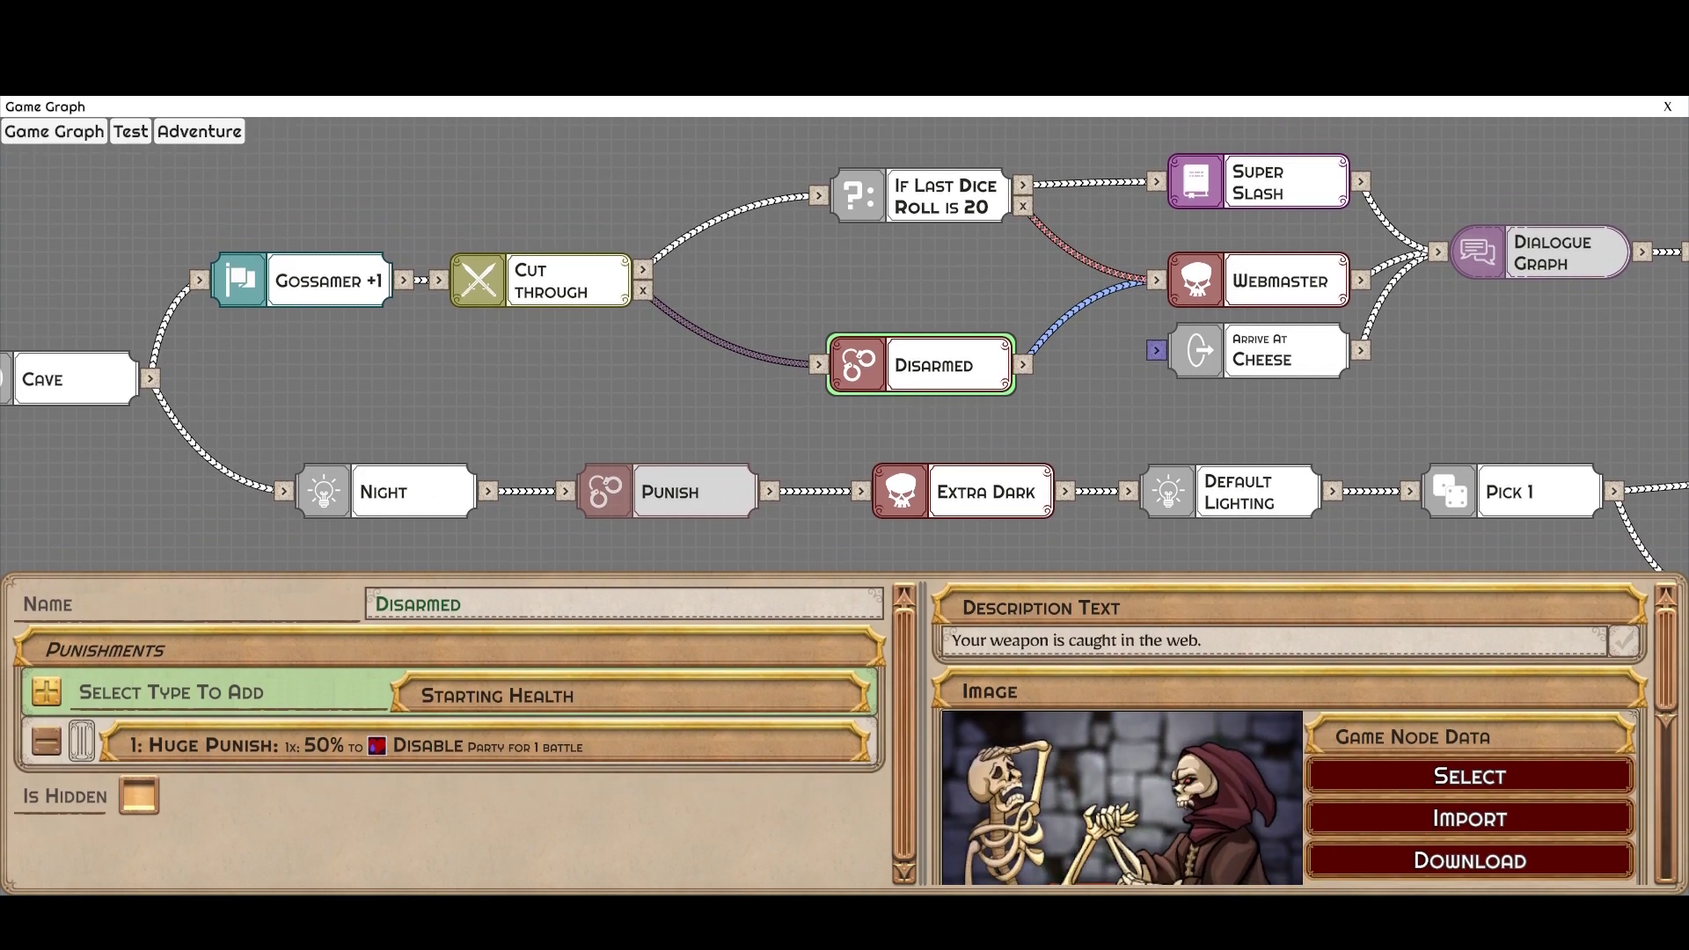
left_click(1253, 423)
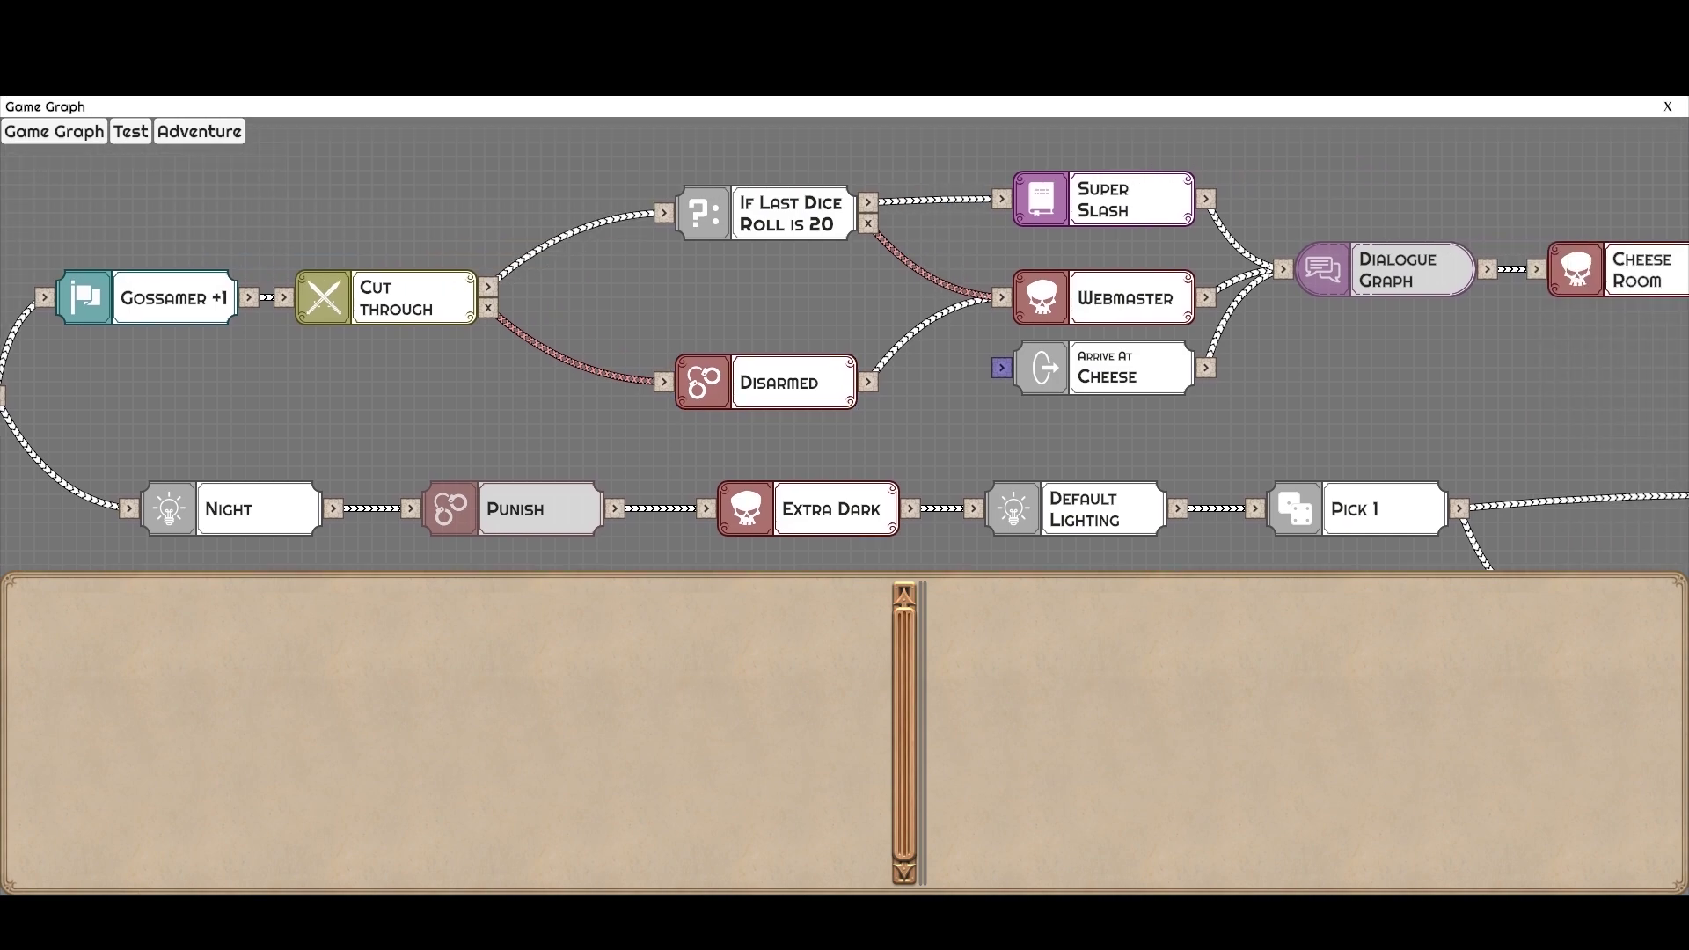
left_click(866, 369)
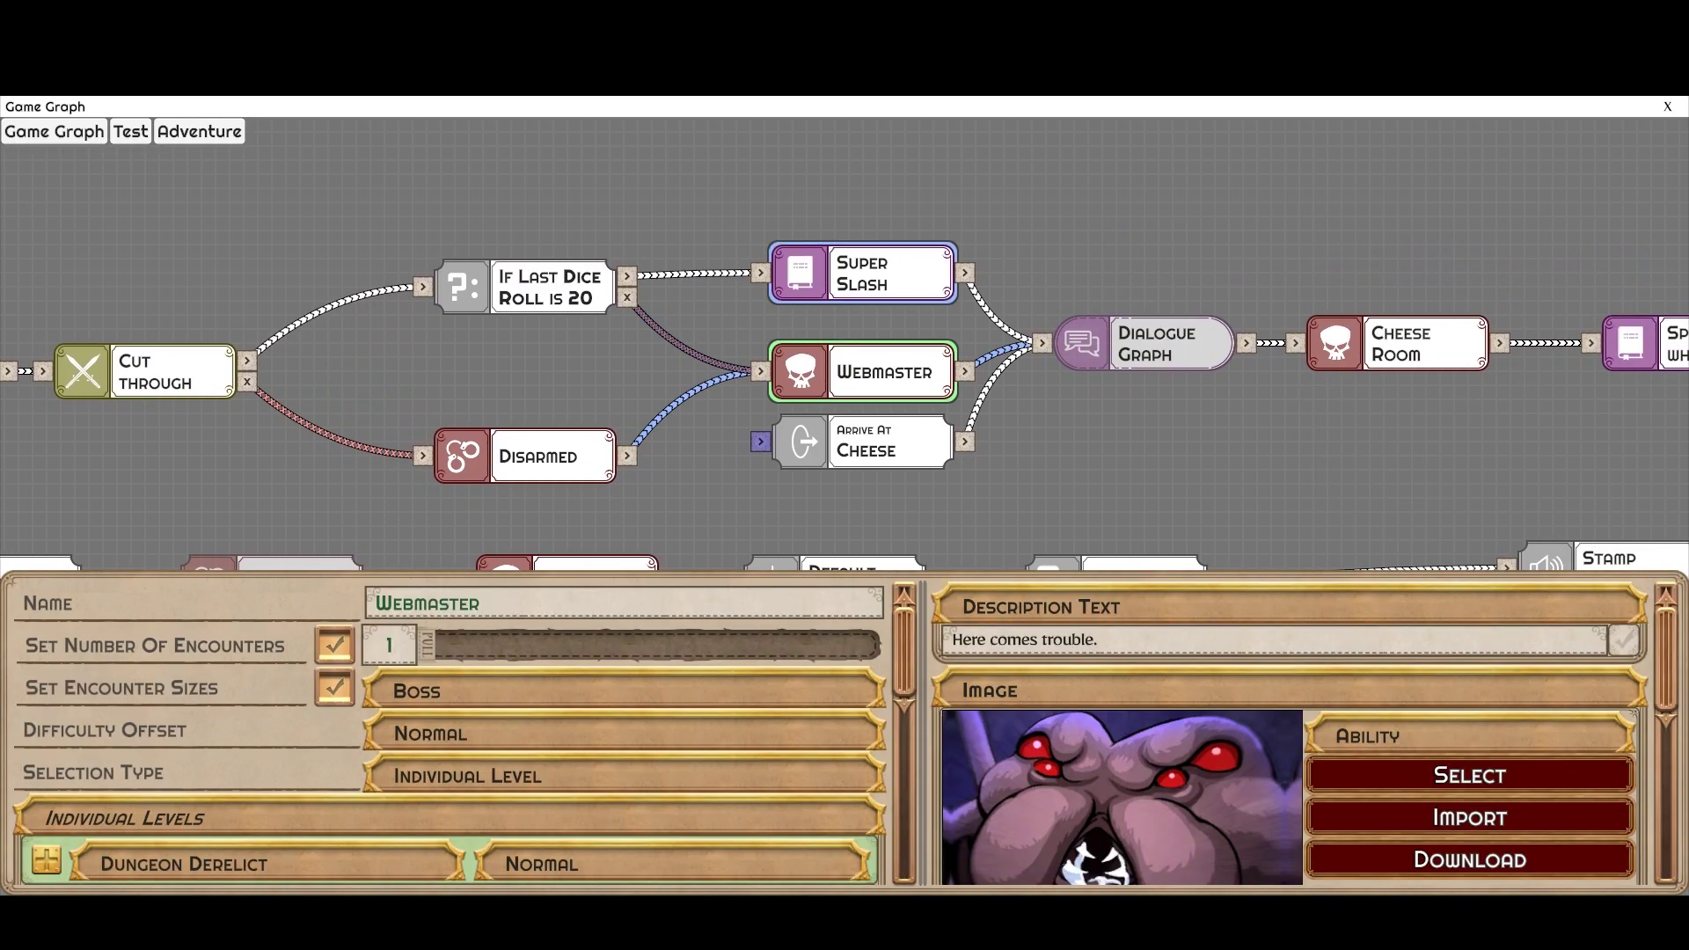
left_click(866, 275)
- Look inside the Dialogue Graph node, return to the Adventure graph and examine the node's event trigger settings
double_click(1145, 343)
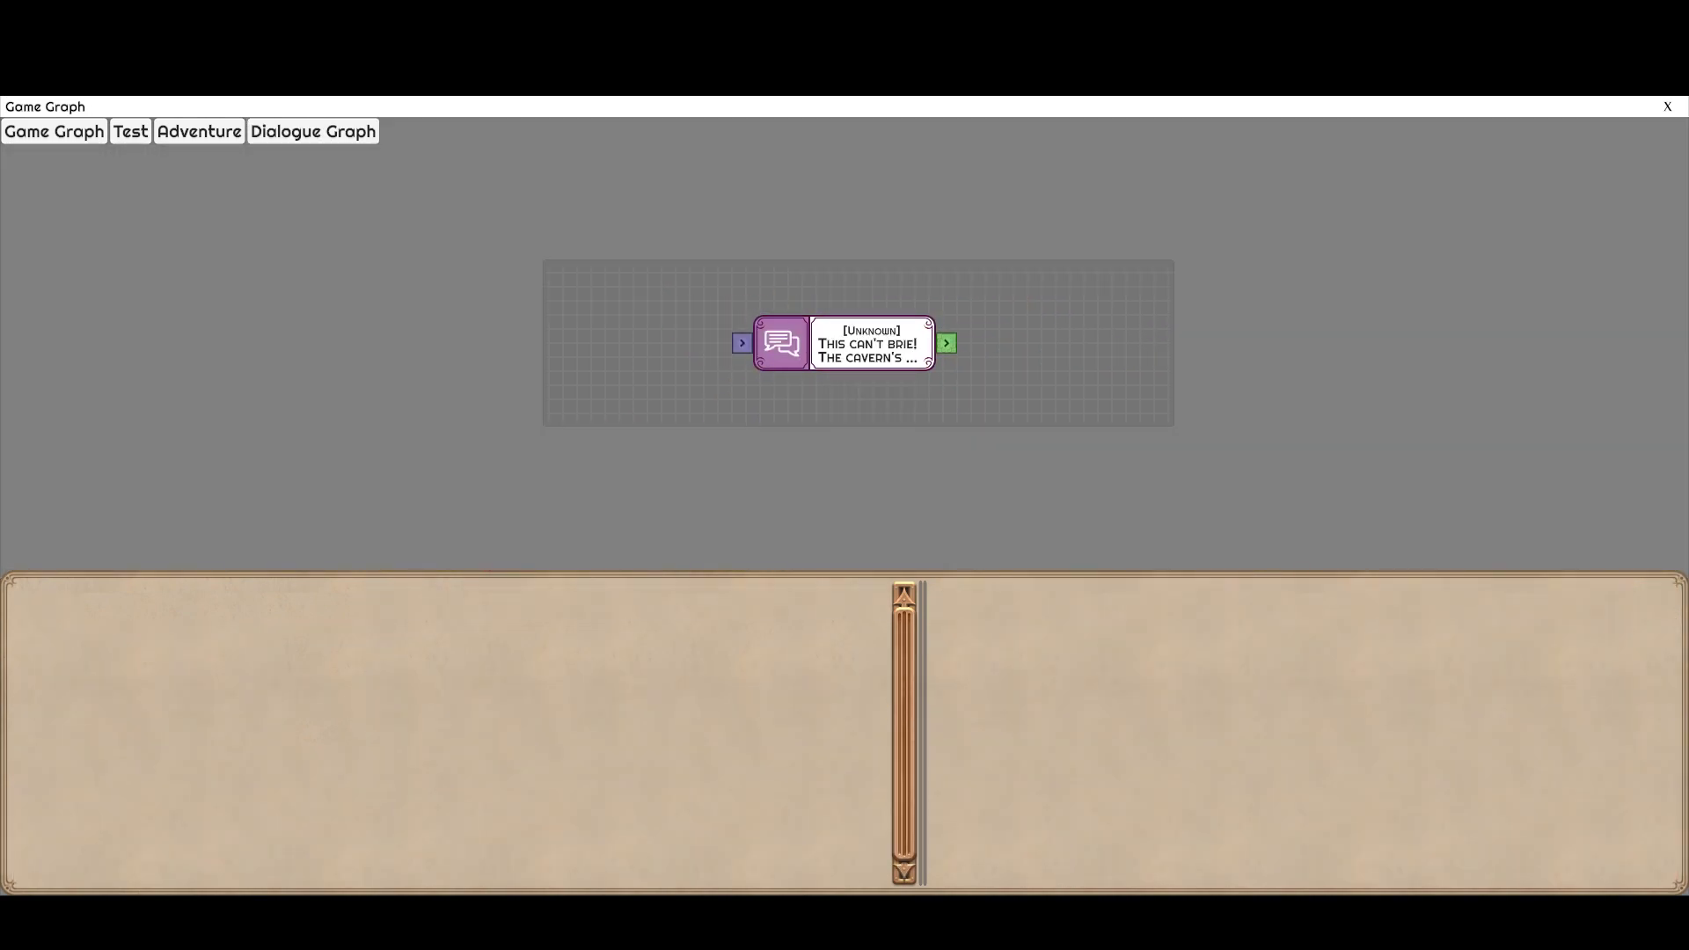
left_click(198, 131)
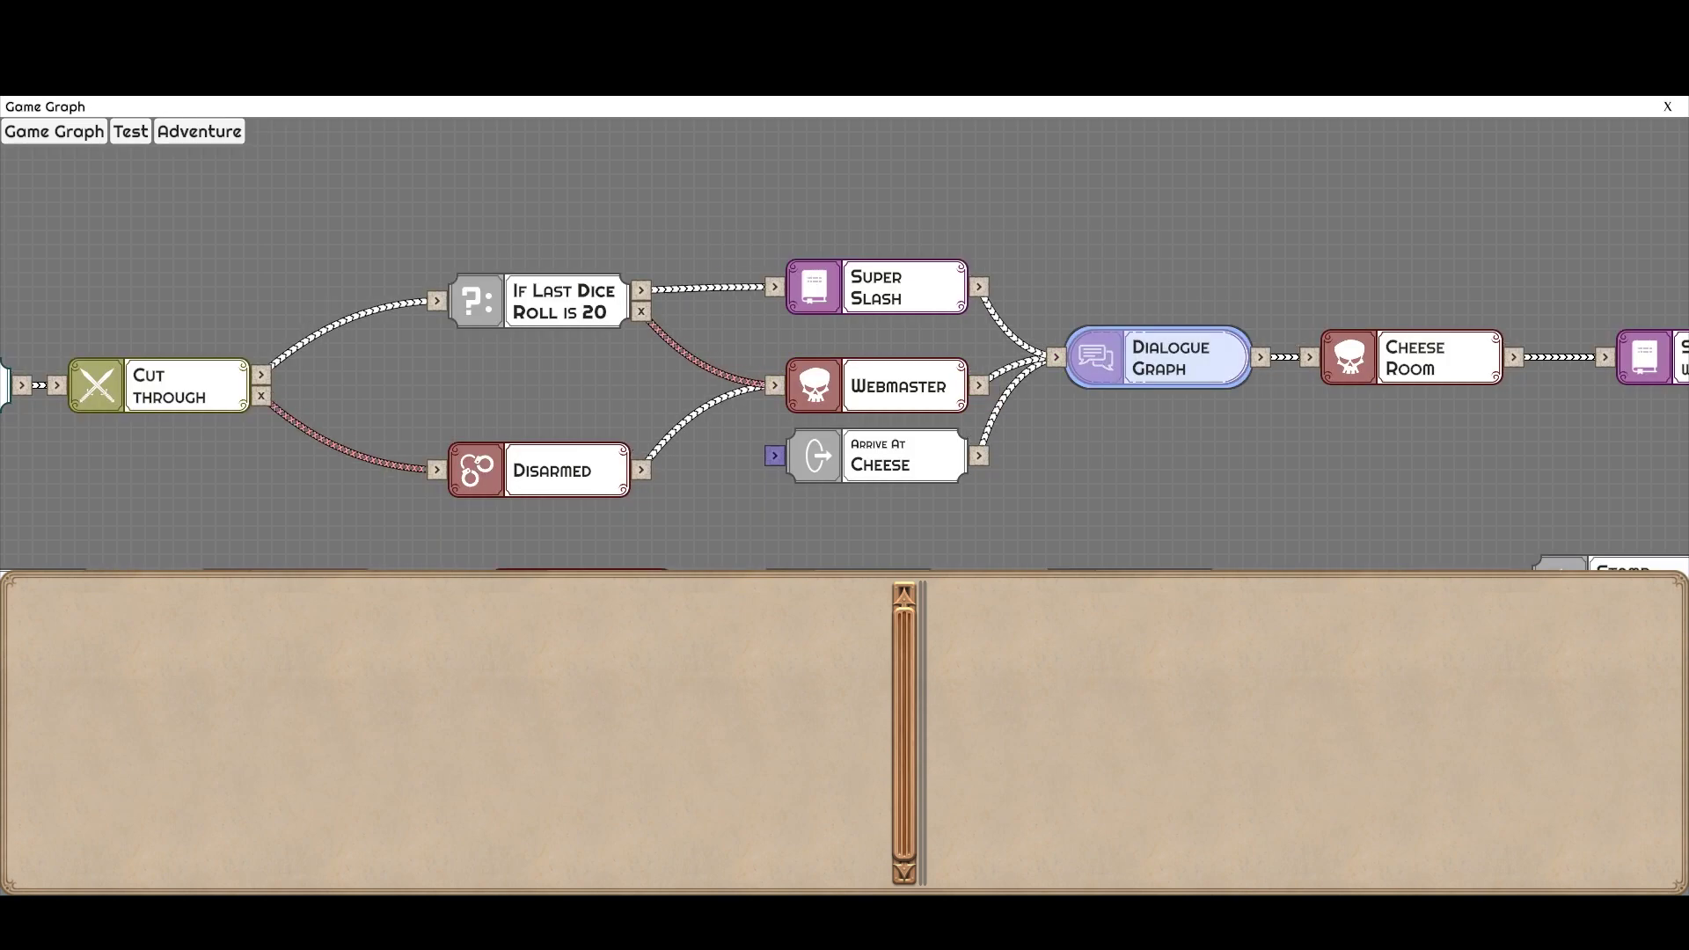
left_click_drag(1144, 478, 866, 457)
mouse_move(845, 337)
left_mouse_down()
mouse_move(879, 282)
mouse_move(859, 368)
mouse_move(845, 343)
left_mouse_up()
left_click(845, 343)
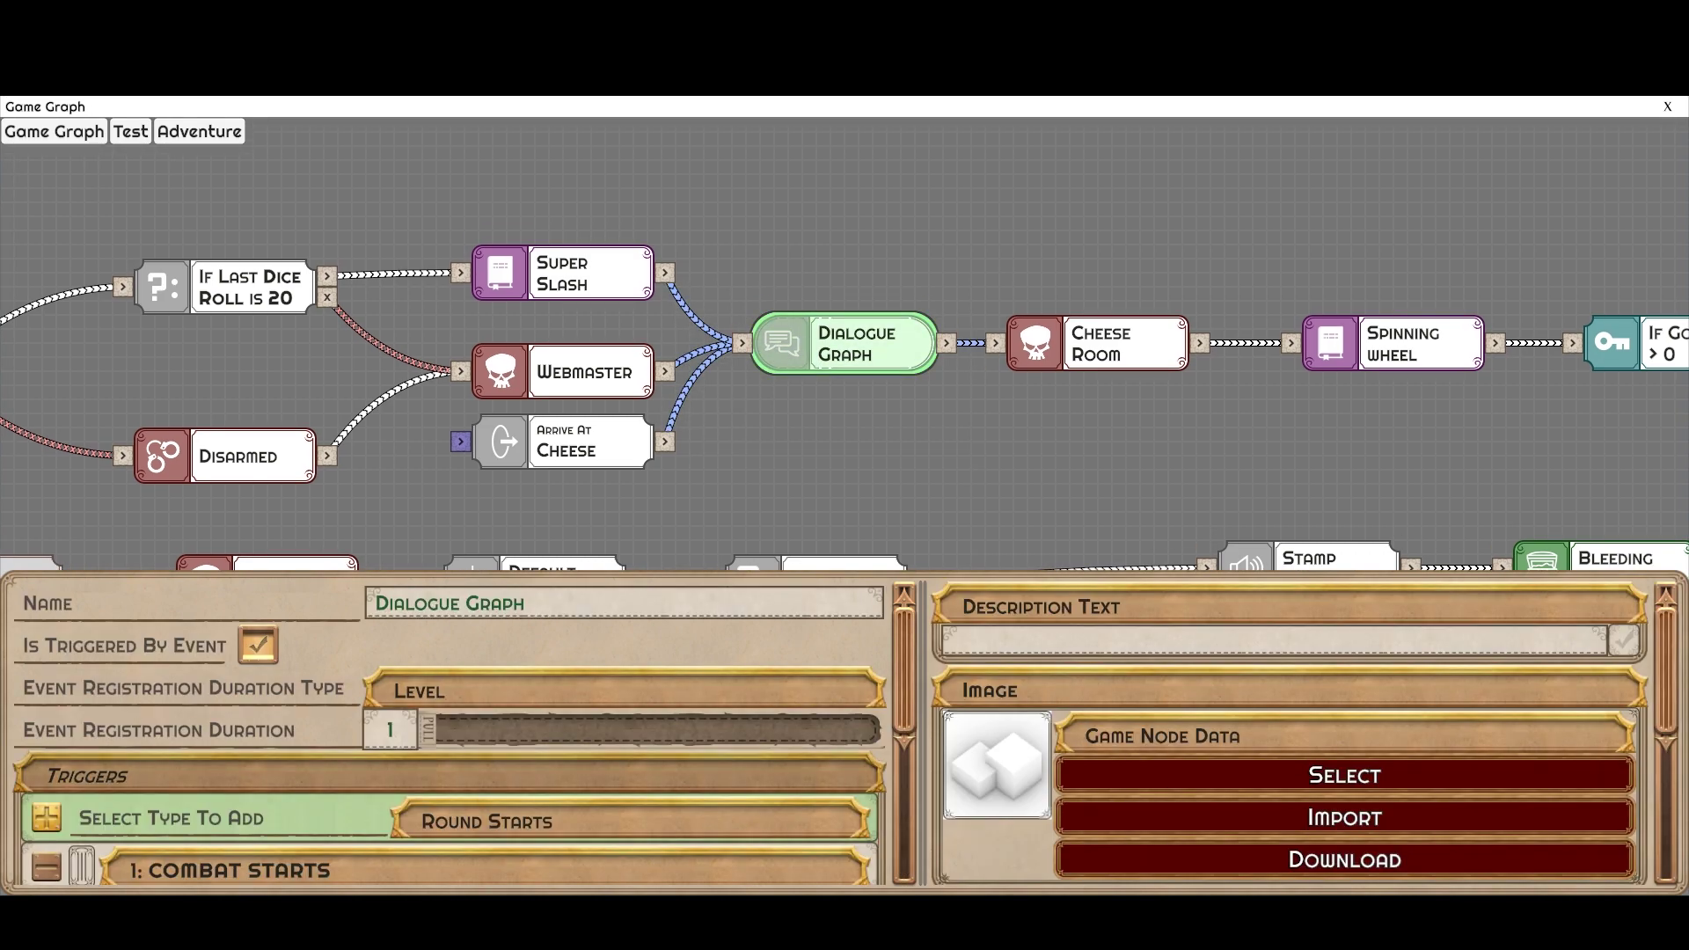
scroll(748, 774, "down", 1)
scroll(629, 783, "down", 1)
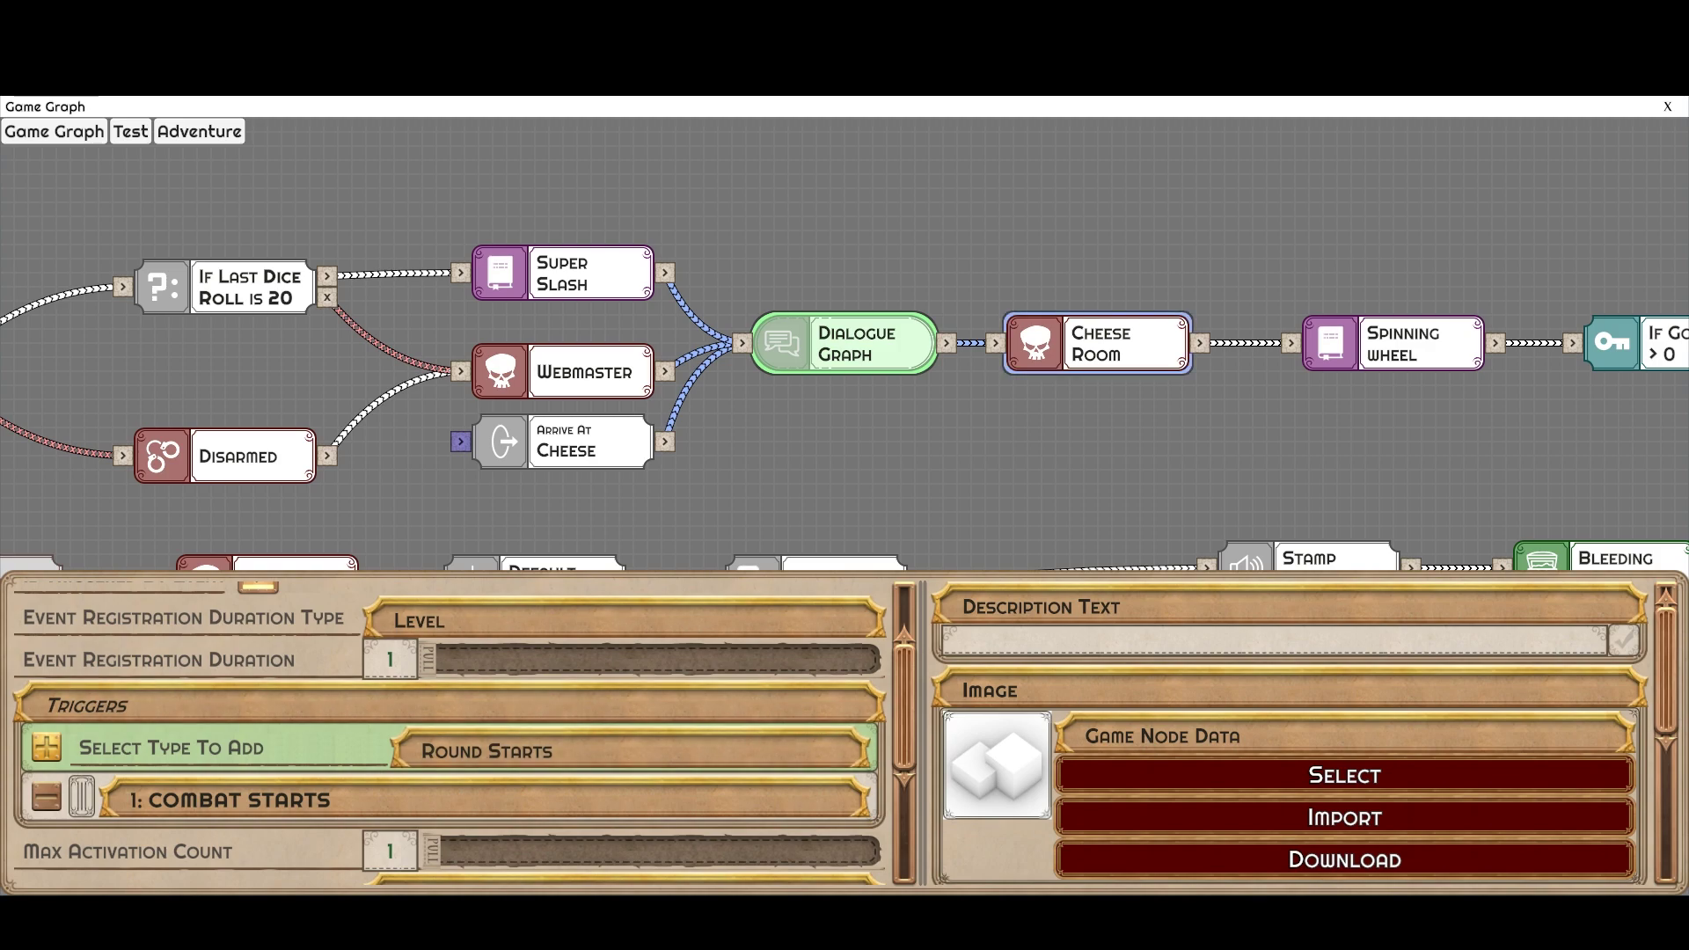
- Compare the Dialogue Graph node's trigger and activation settings with the level settings of the "Cheese Room" encounter
left_click(967, 432)
left_click(845, 343)
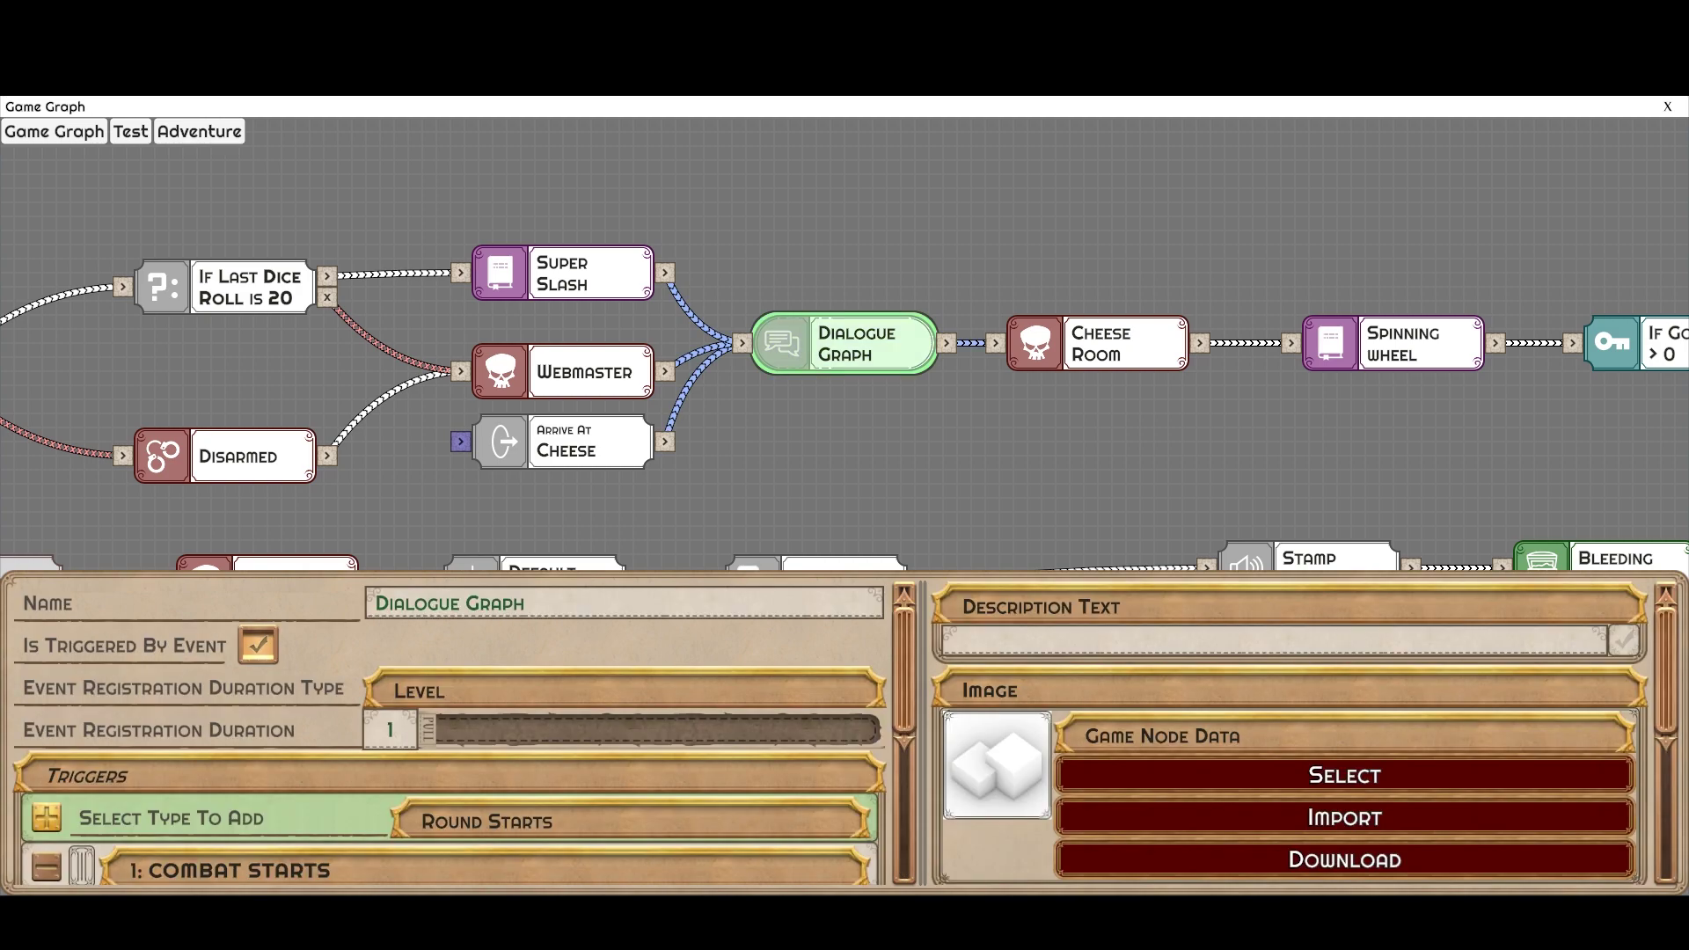
left_click(1098, 343)
left_click(845, 343)
scroll(465, 734, "down", 3)
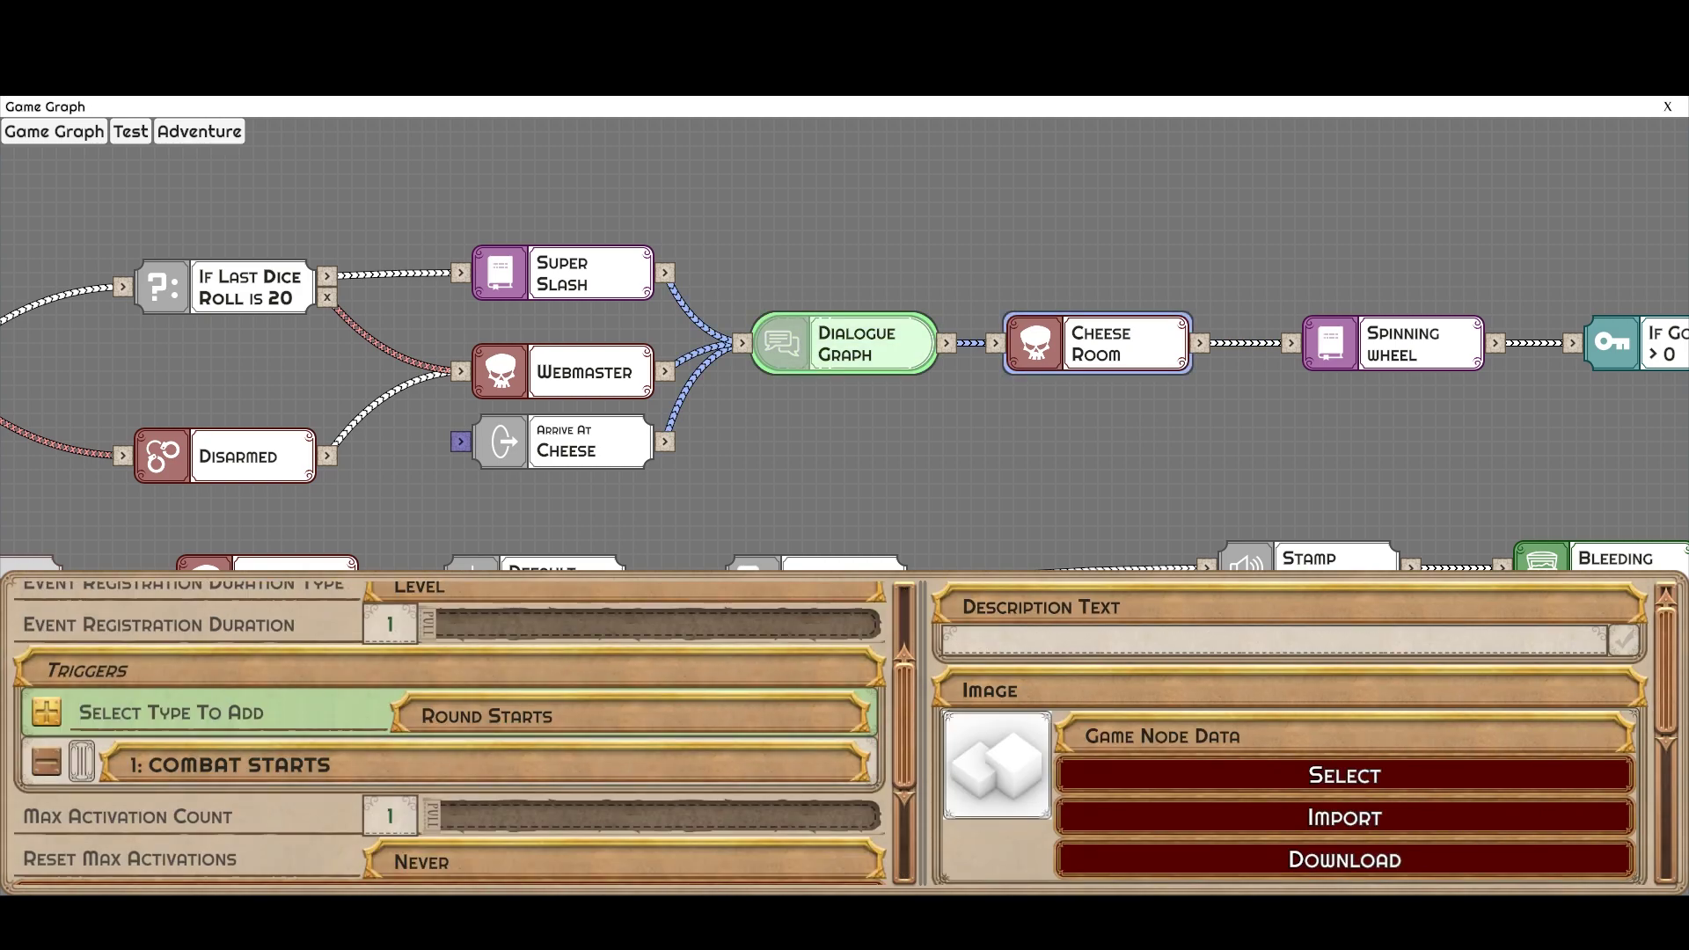
left_click(1098, 343)
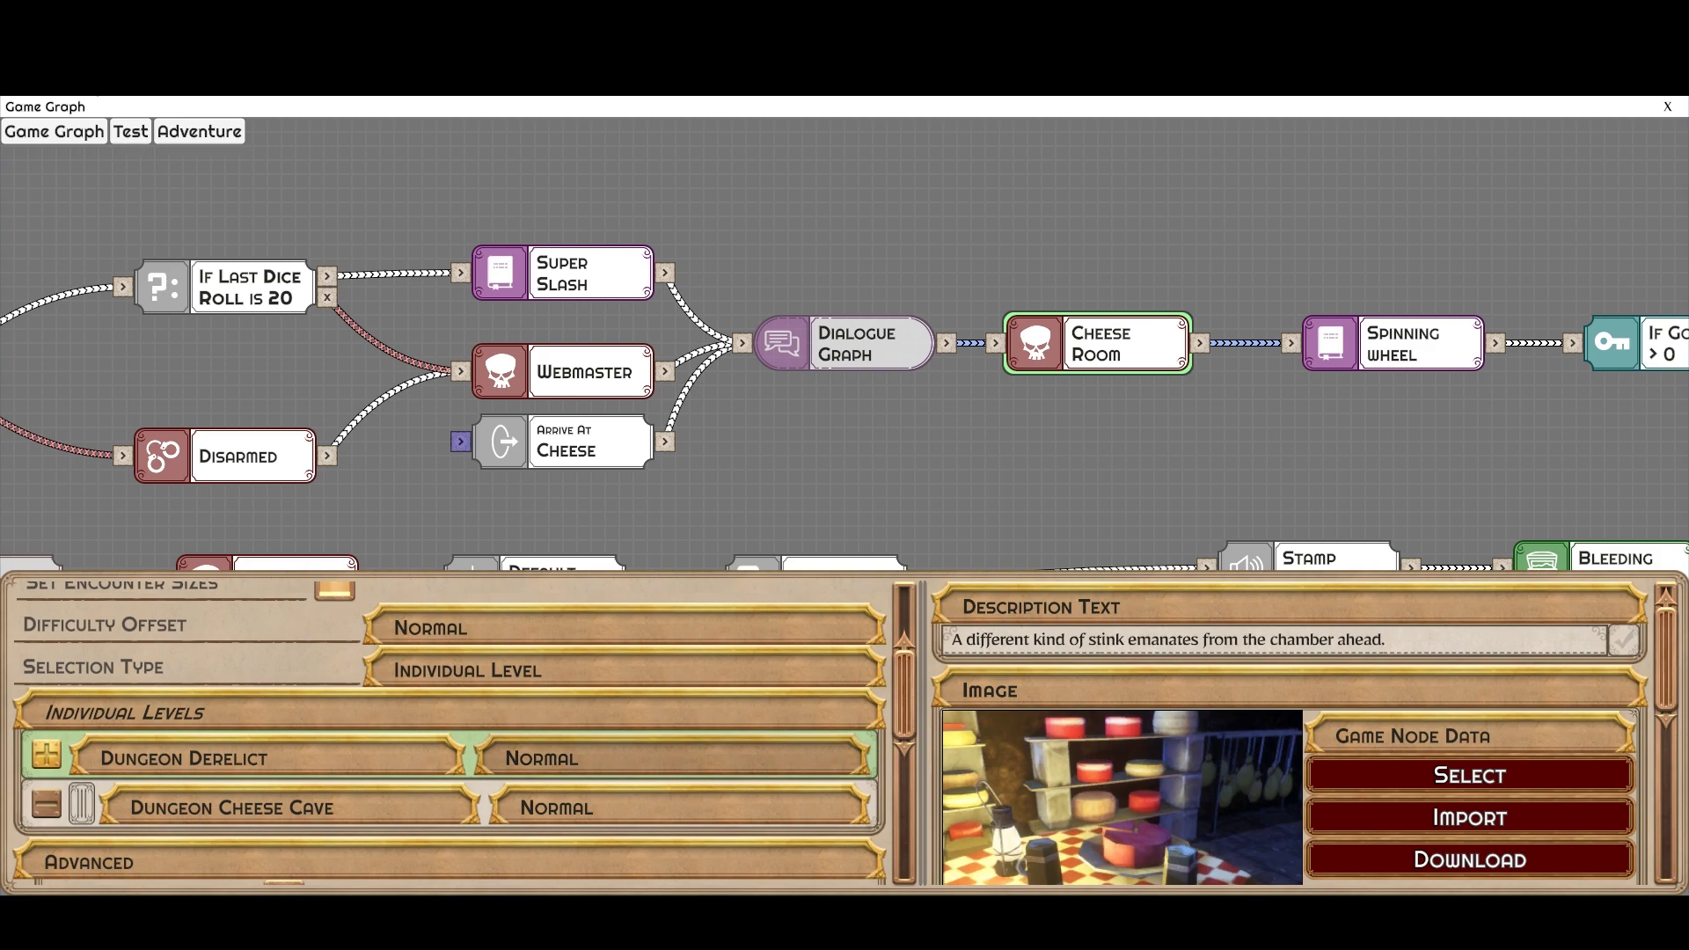
left_click(845, 343)
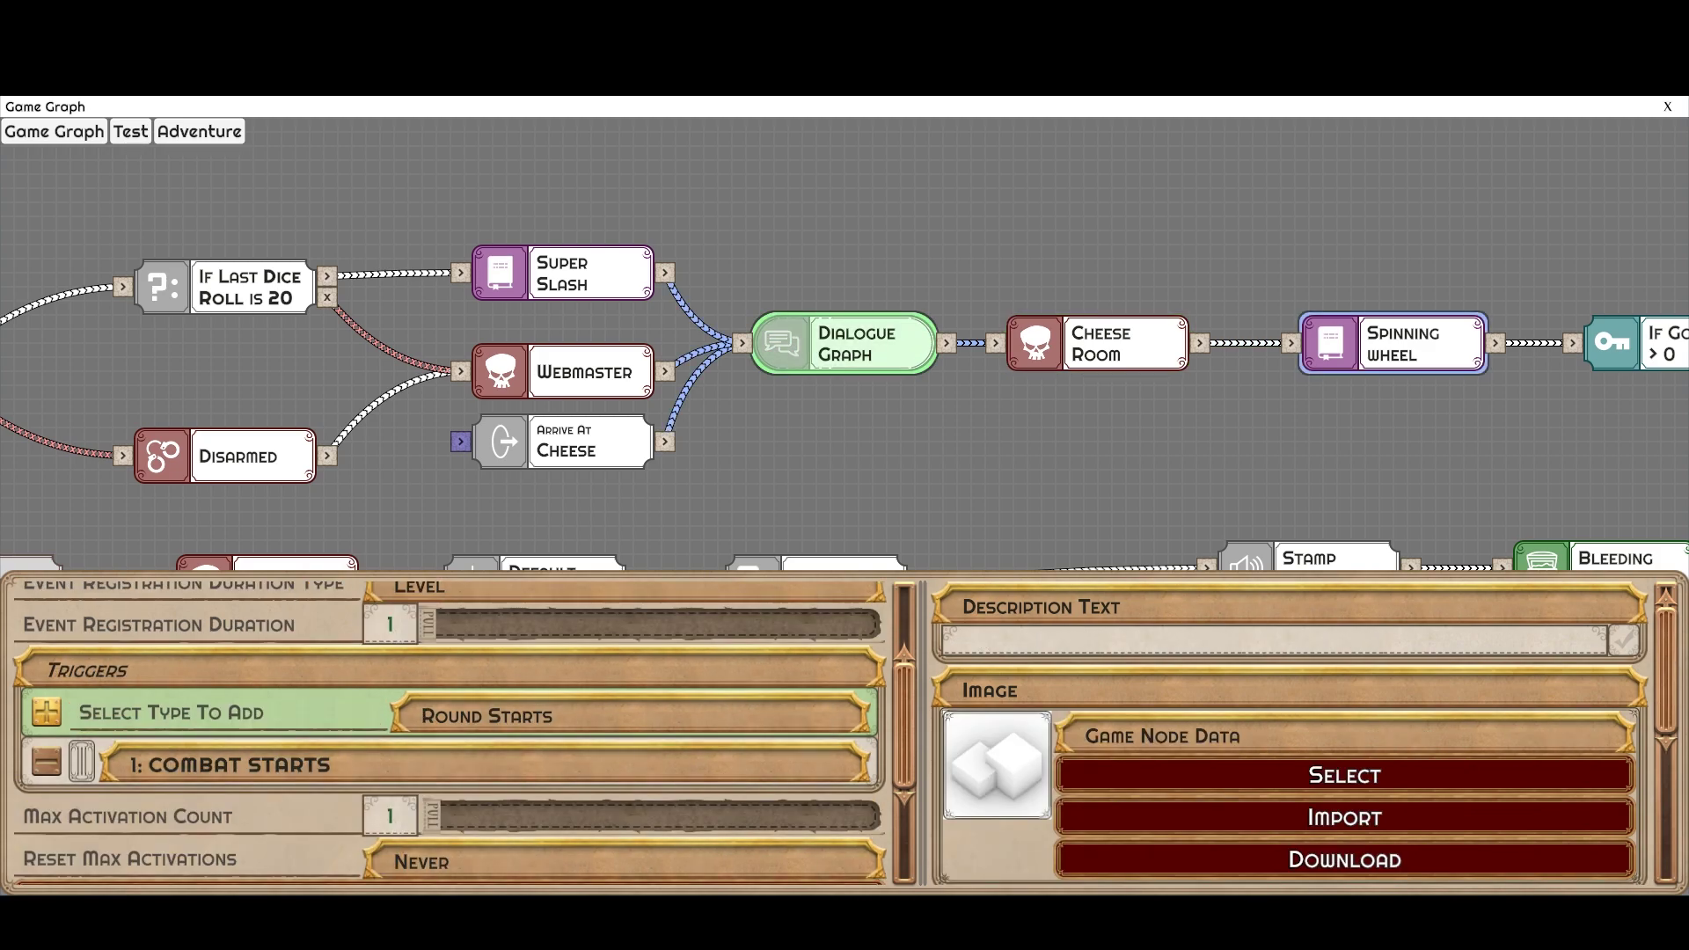
- Open the Dialogue Graph, view the settings of its single dialogue line and return to the Adventure graph
double_click(845, 344)
left_click(851, 343)
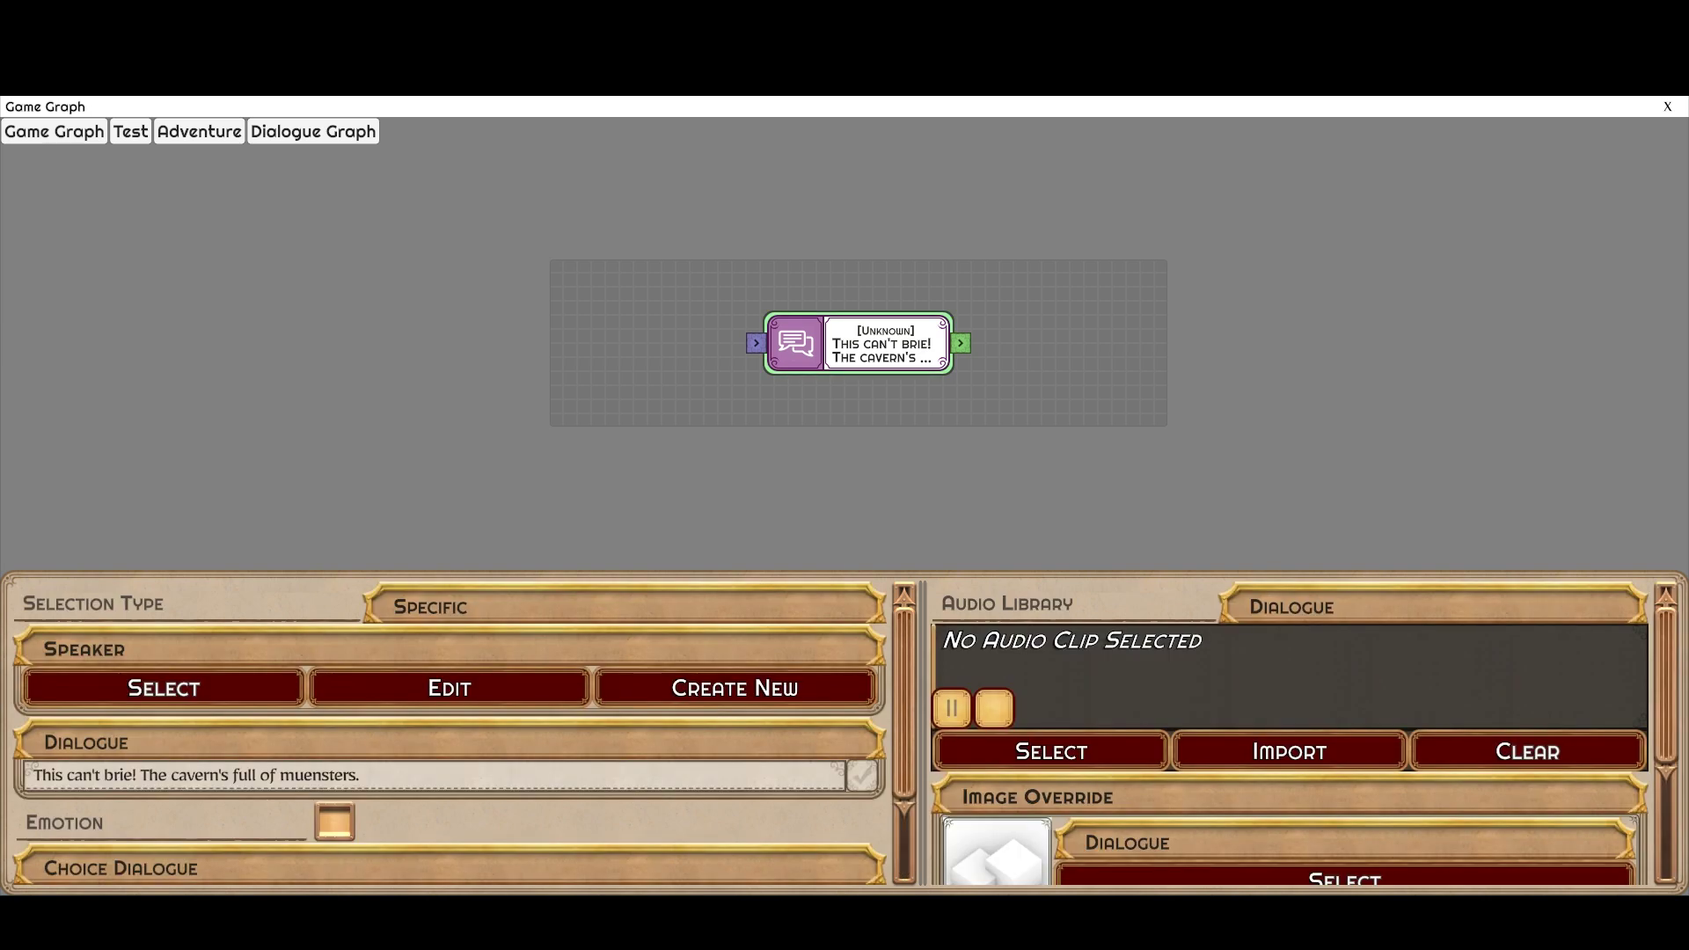
left_click_drag(852, 343, 923, 220)
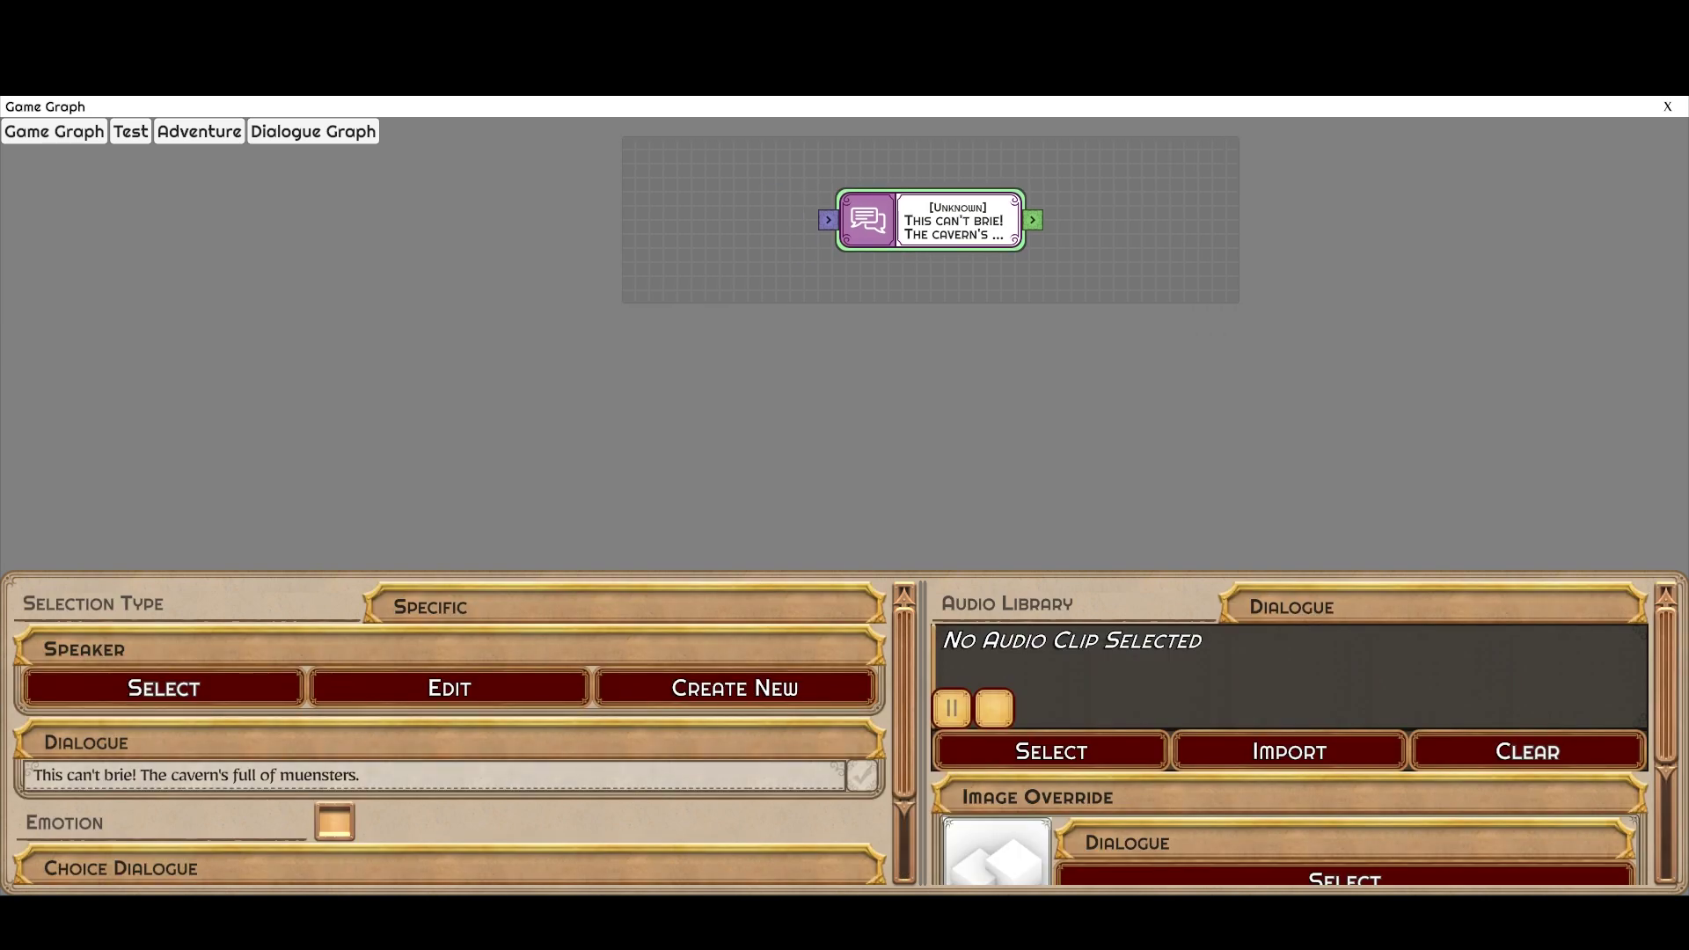
left_click(774, 378)
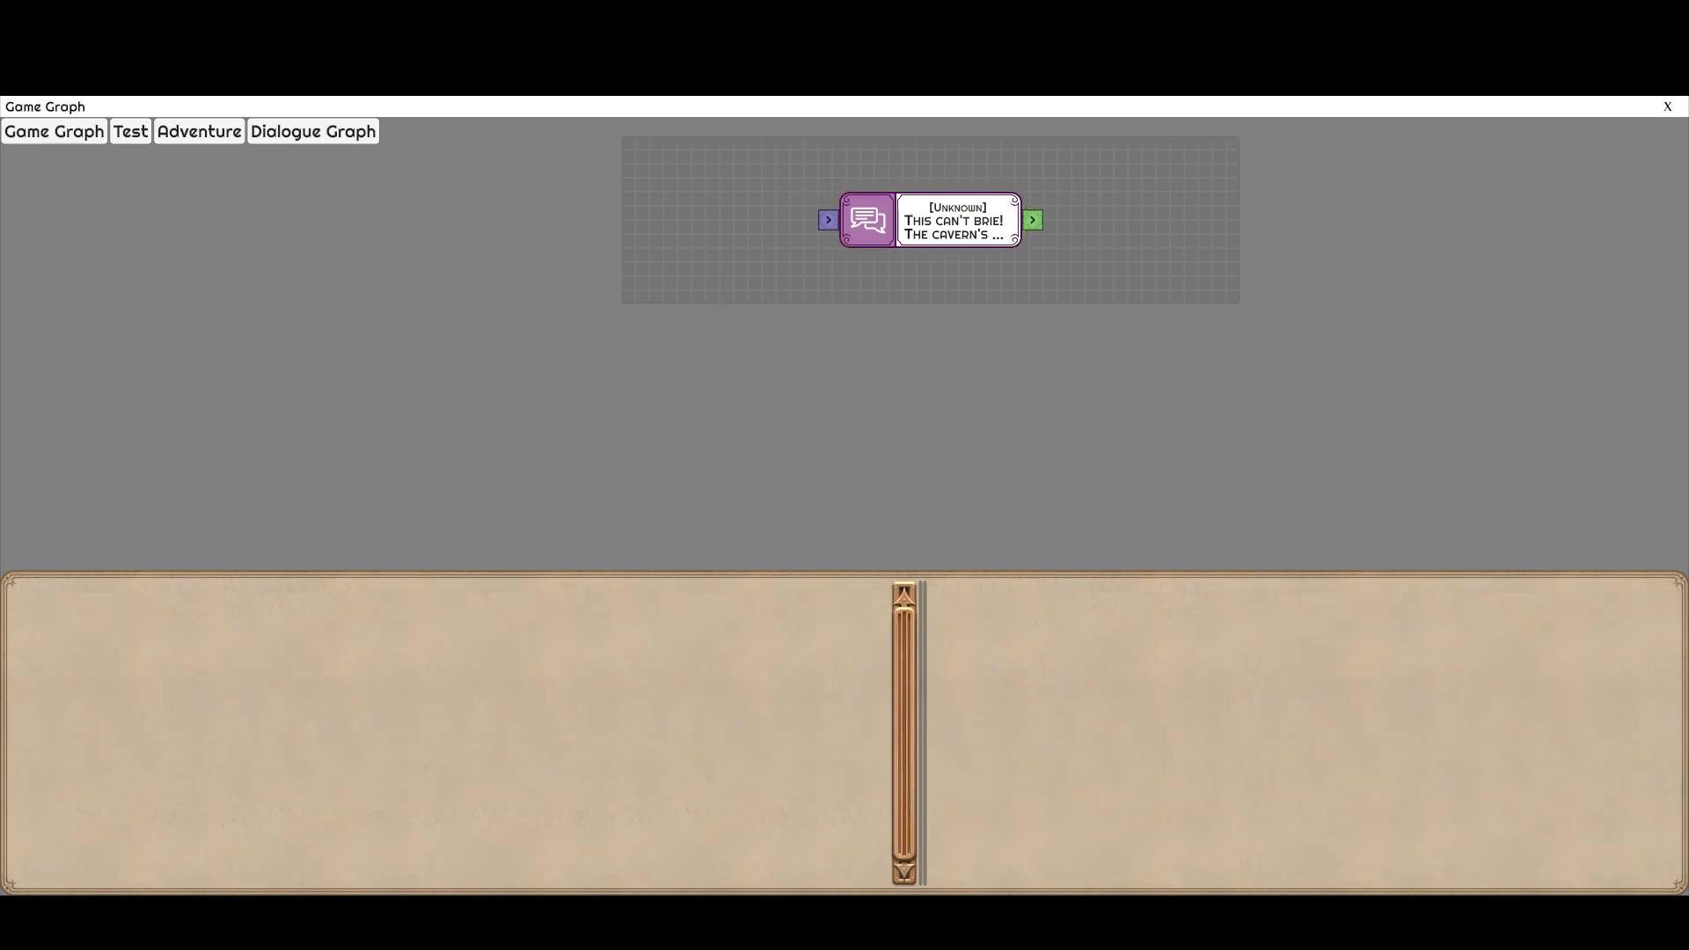
left_click(200, 132)
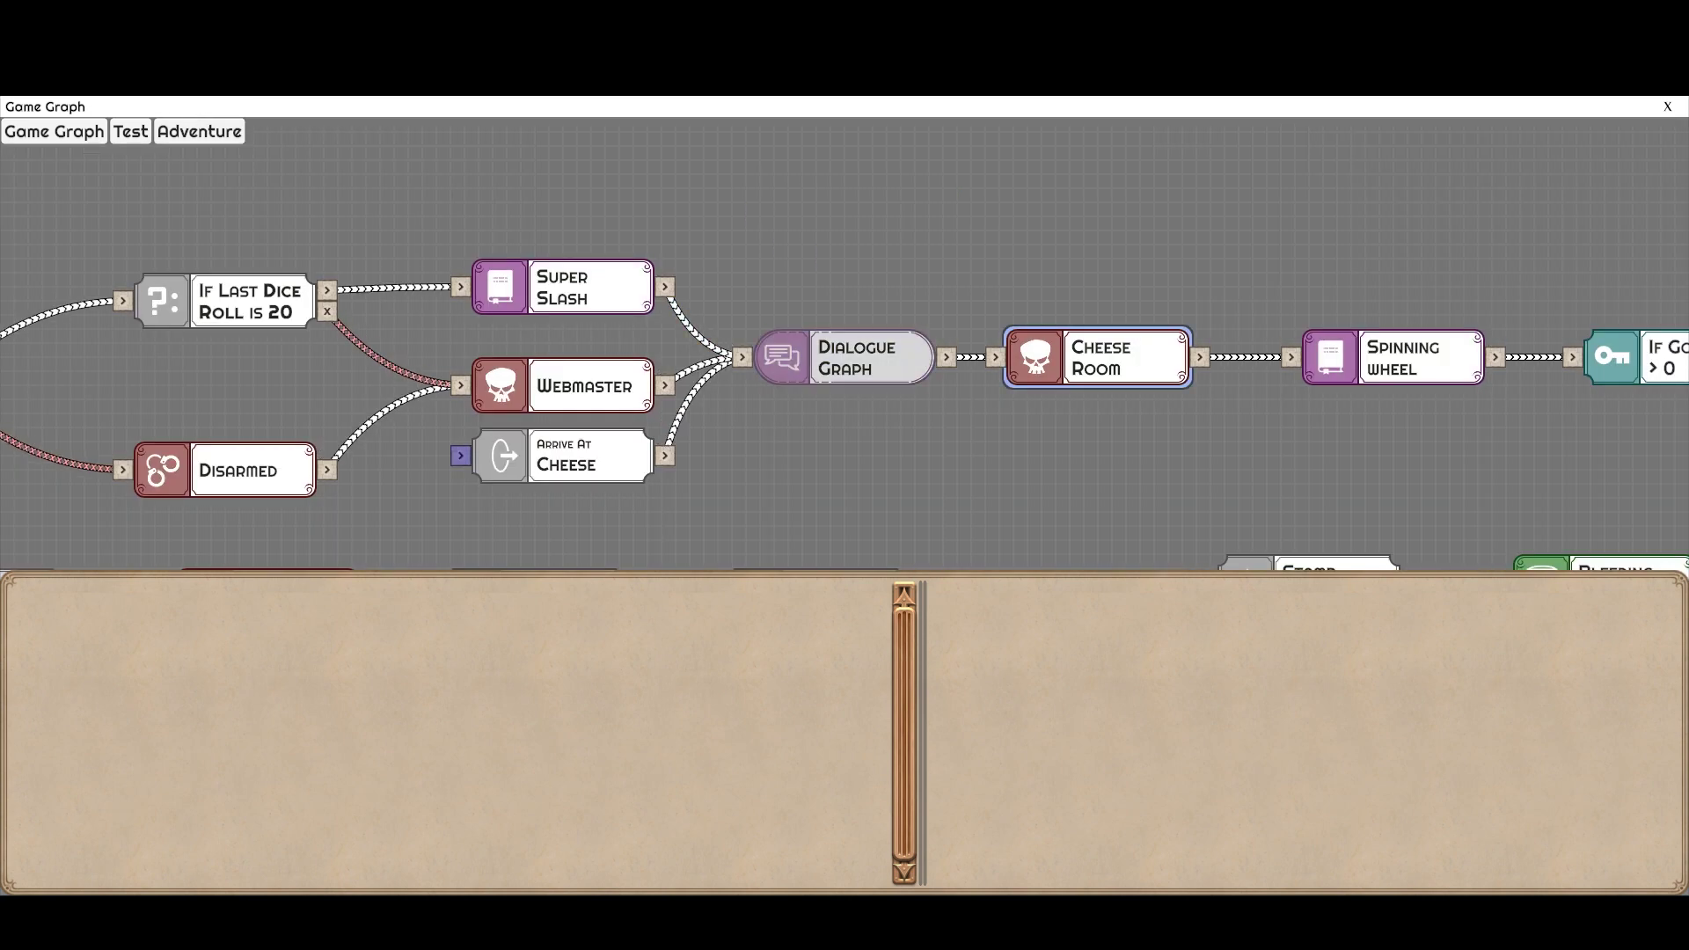
- View the settings of the "Spinning wheel" node, the "If Gossamer > 0" flag check and the "Silk Scarf" reward types
left_click_drag(1240, 440, 853, 431)
left_click(1005, 349)
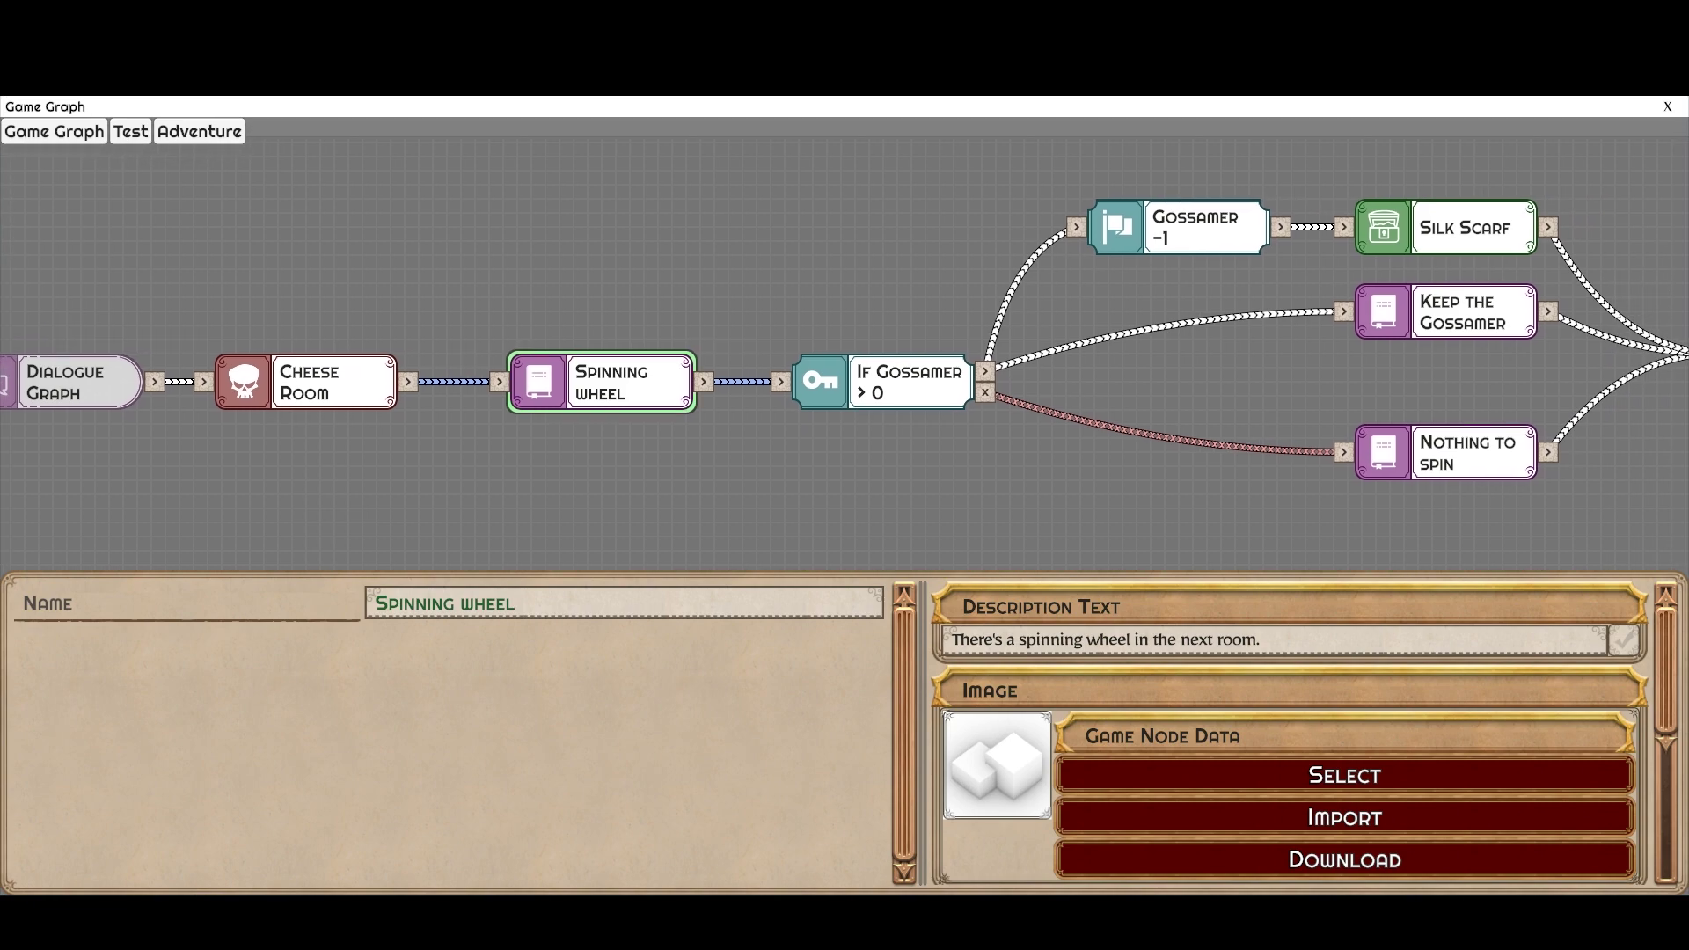
left_click_drag(16, 518, 816, 396)
scroll(816, 396, "down", 3)
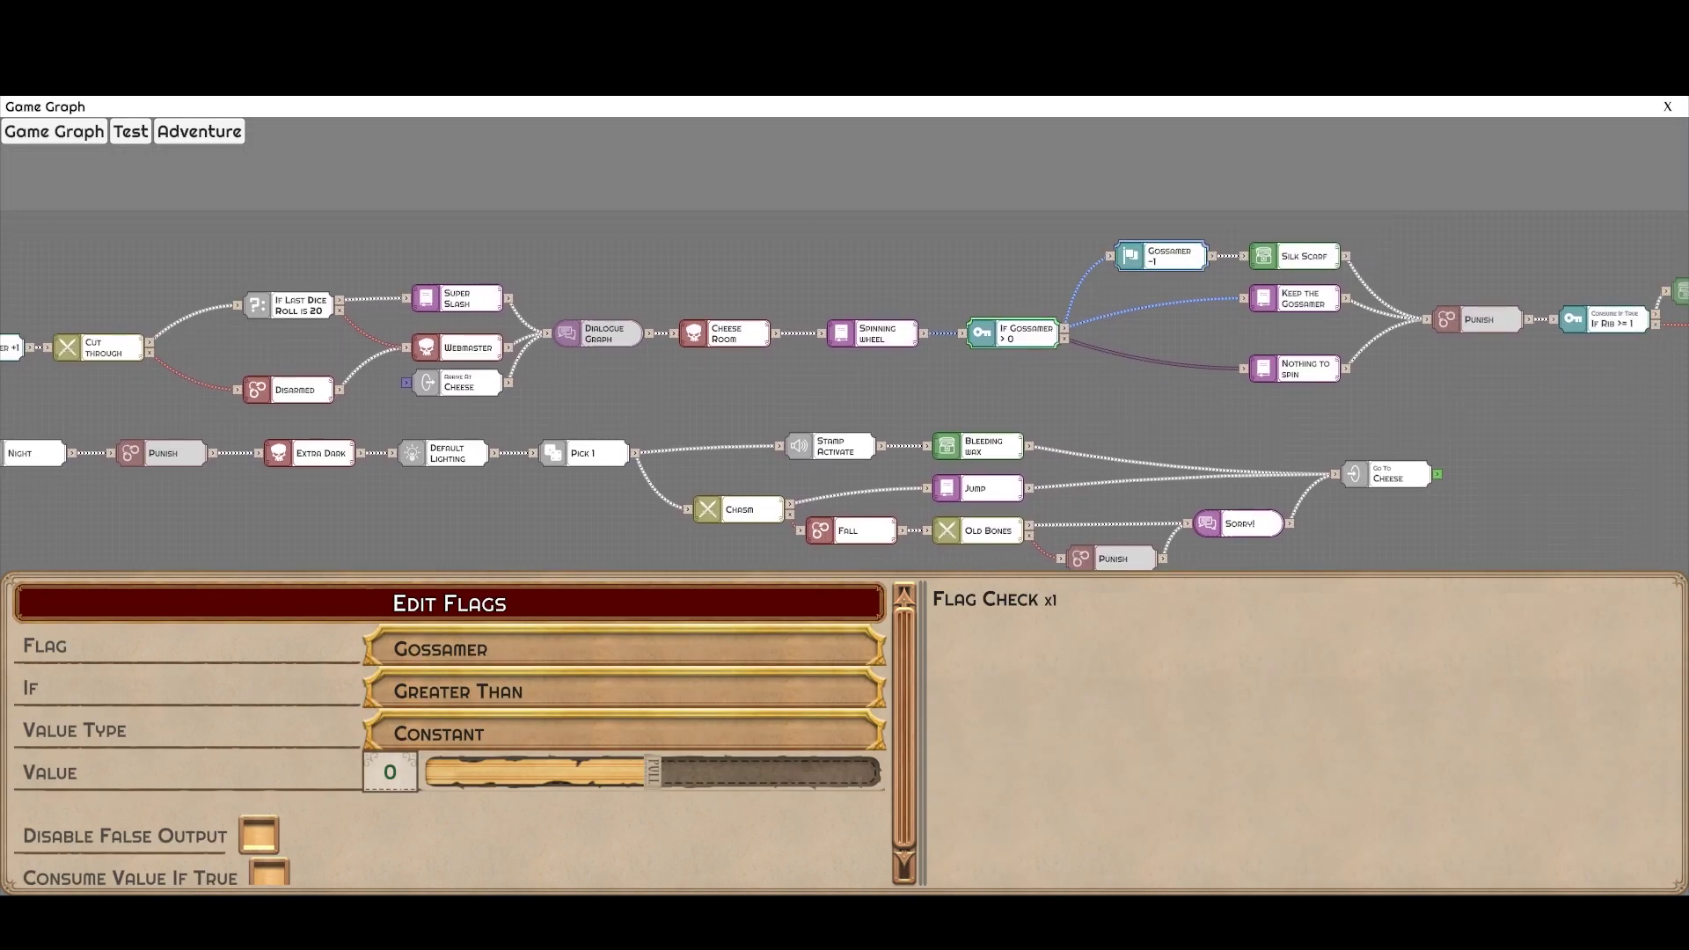
left_click(1039, 277)
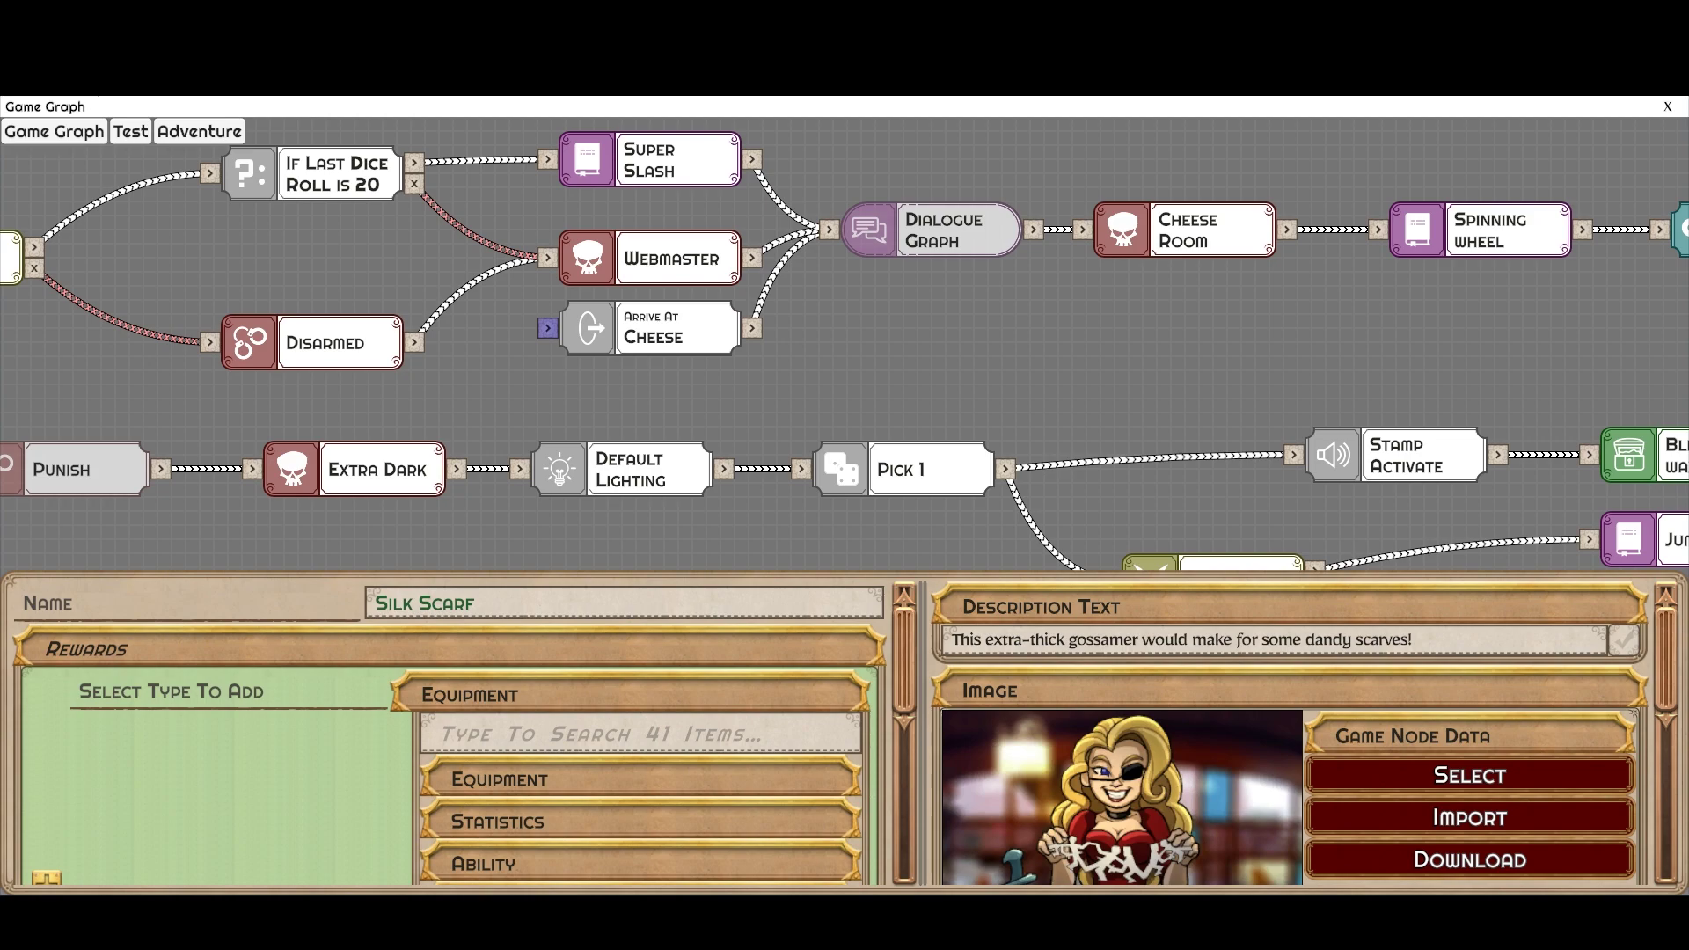
- Follow the lower branch to its "Go To Cheese" node and view the tags of the "Arrive At Cheese" warp exit
left_click_drag(748, 387, 881, 331)
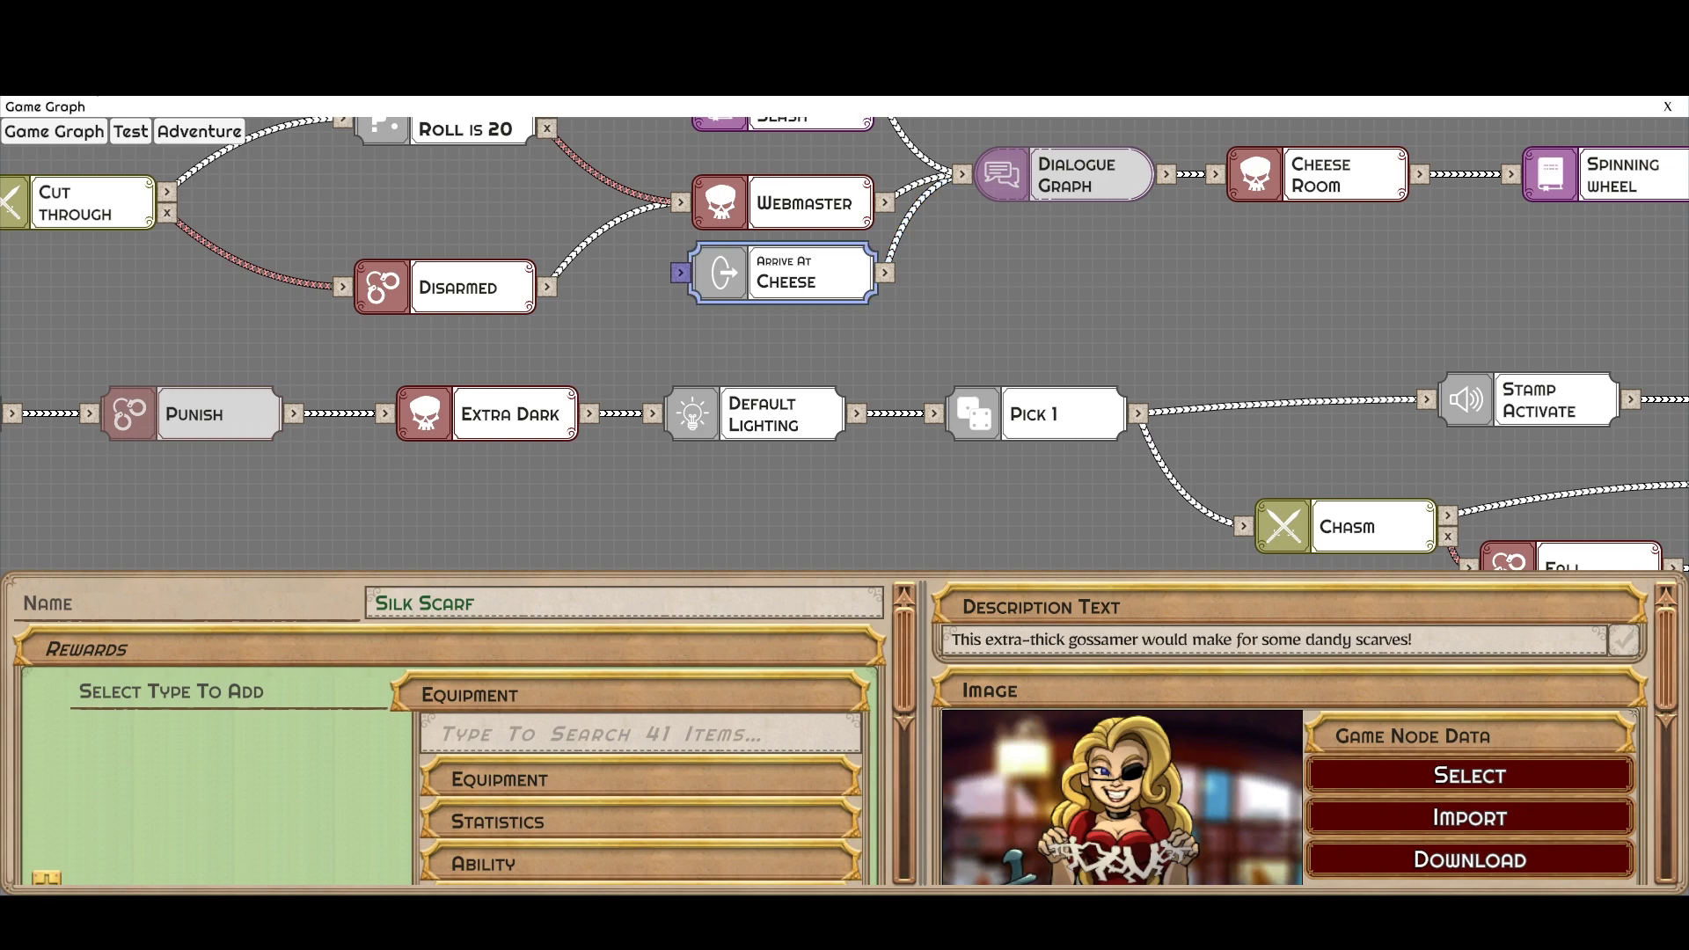
left_click_drag(783, 275, 769, 288)
left_click_drag(1390, 348, 833, 289)
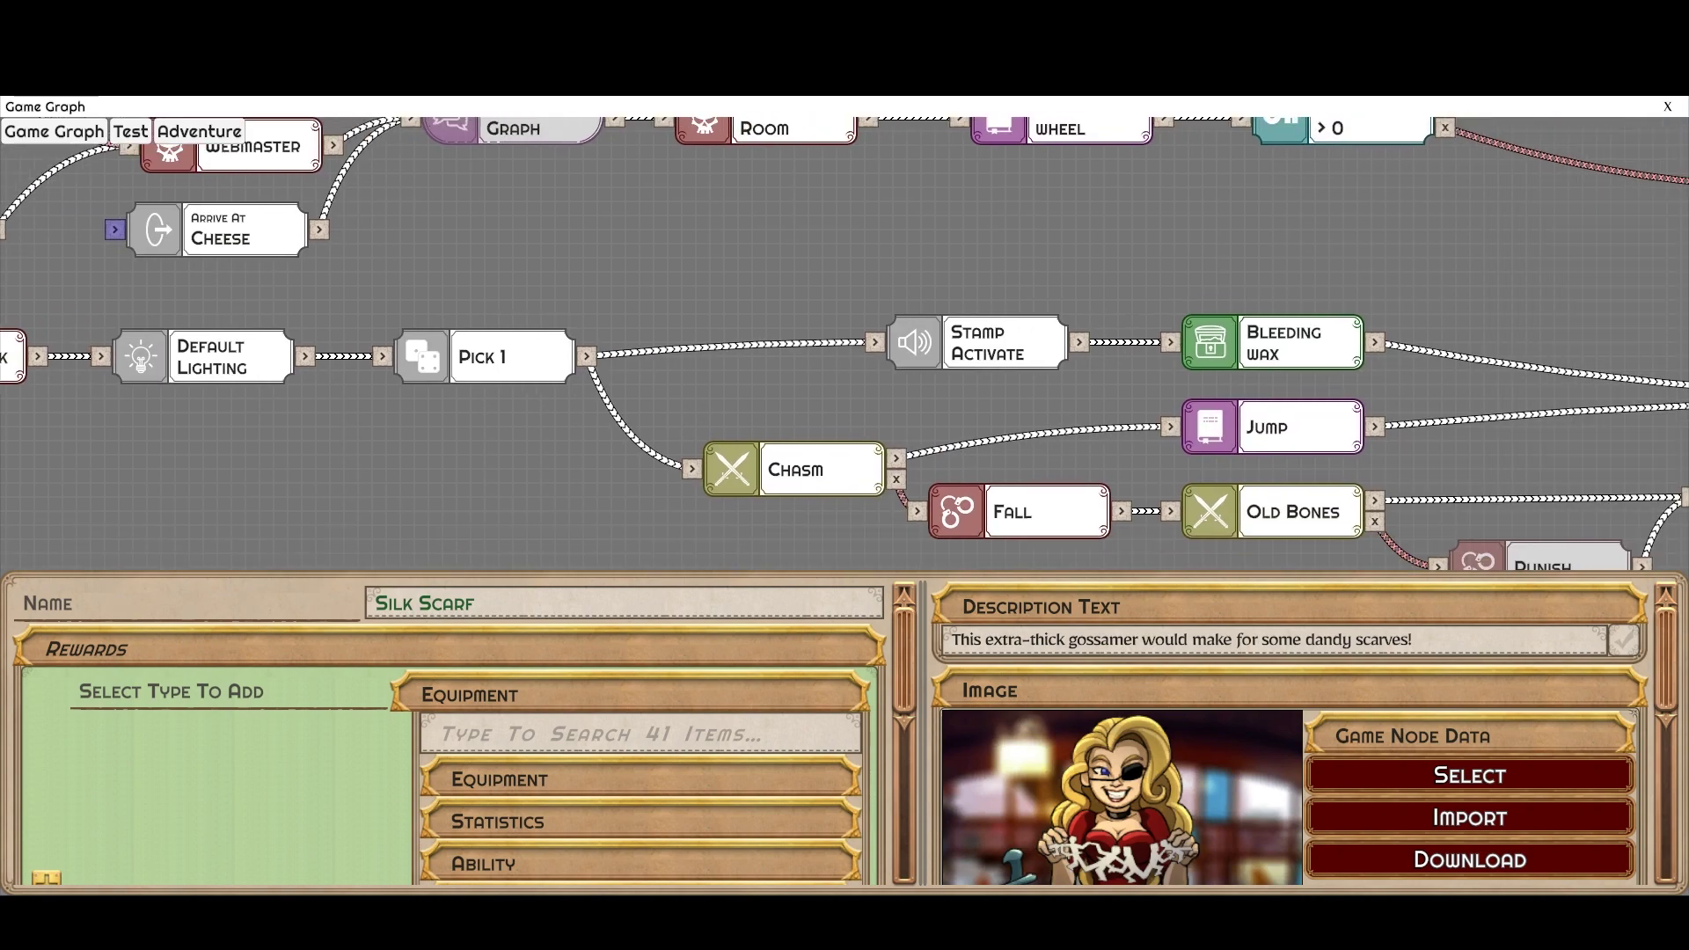
scroll(1155, 290, "down", 3)
left_click_drag(1156, 290, 694, 246)
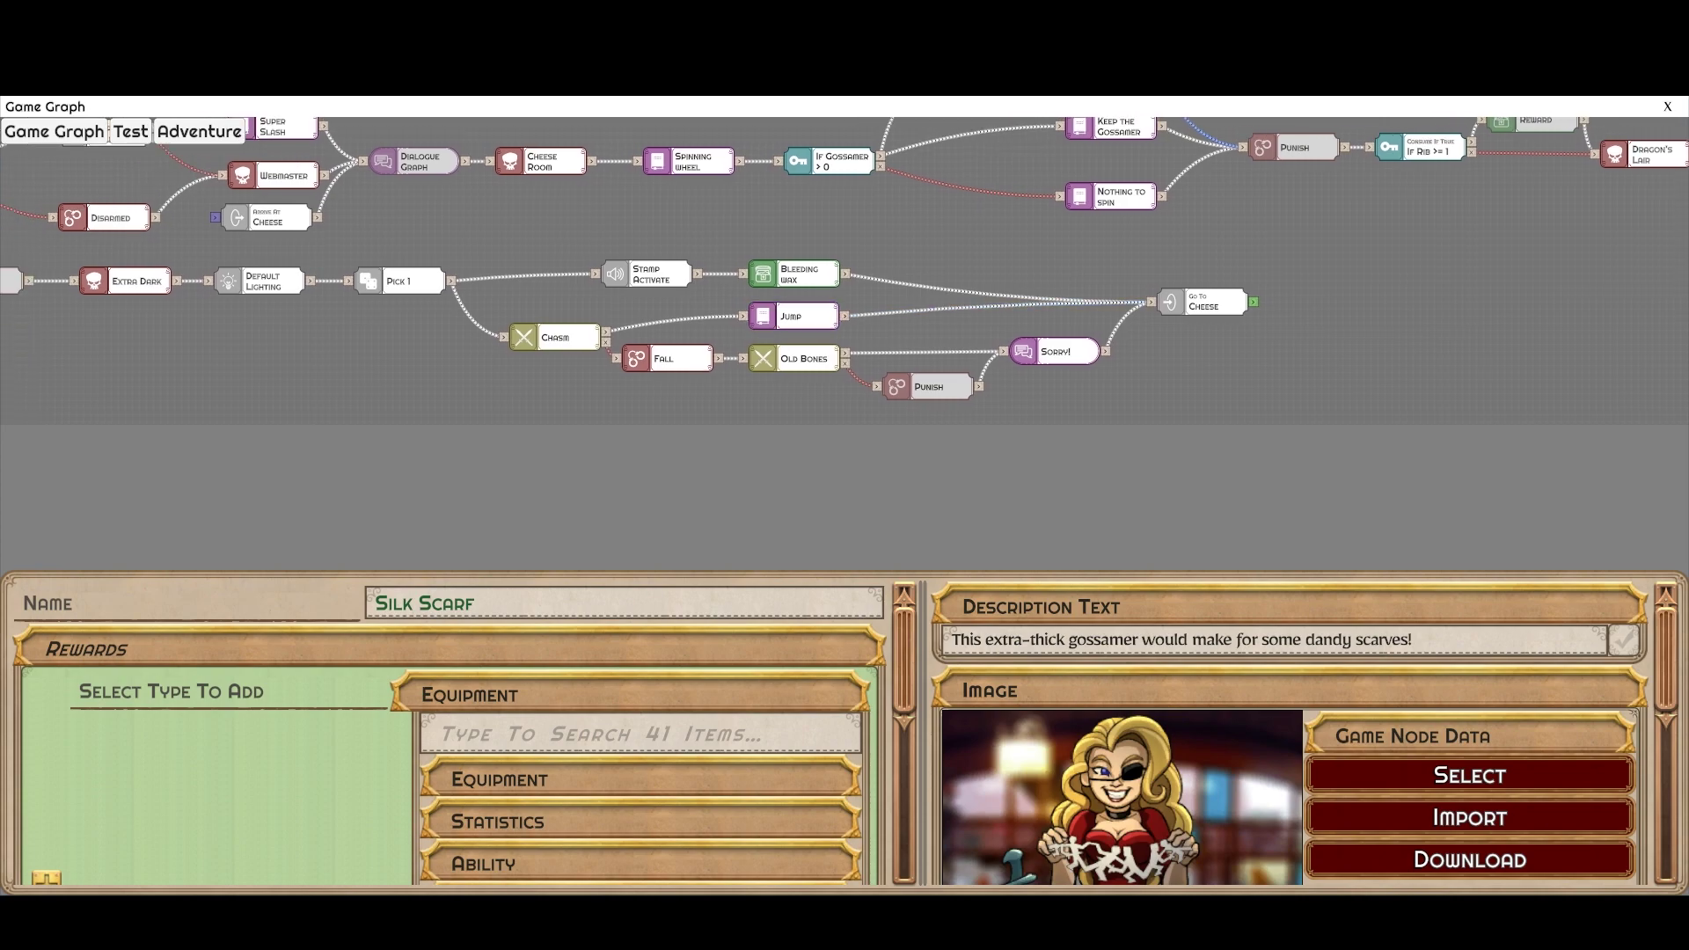
mouse_move(1204, 302)
left_mouse_down()
mouse_move(1234, 276)
mouse_move(1233, 305)
mouse_move(1189, 295)
left_mouse_up()
left_click_drag(1118, 387, 1637, 498)
left_click(789, 328)
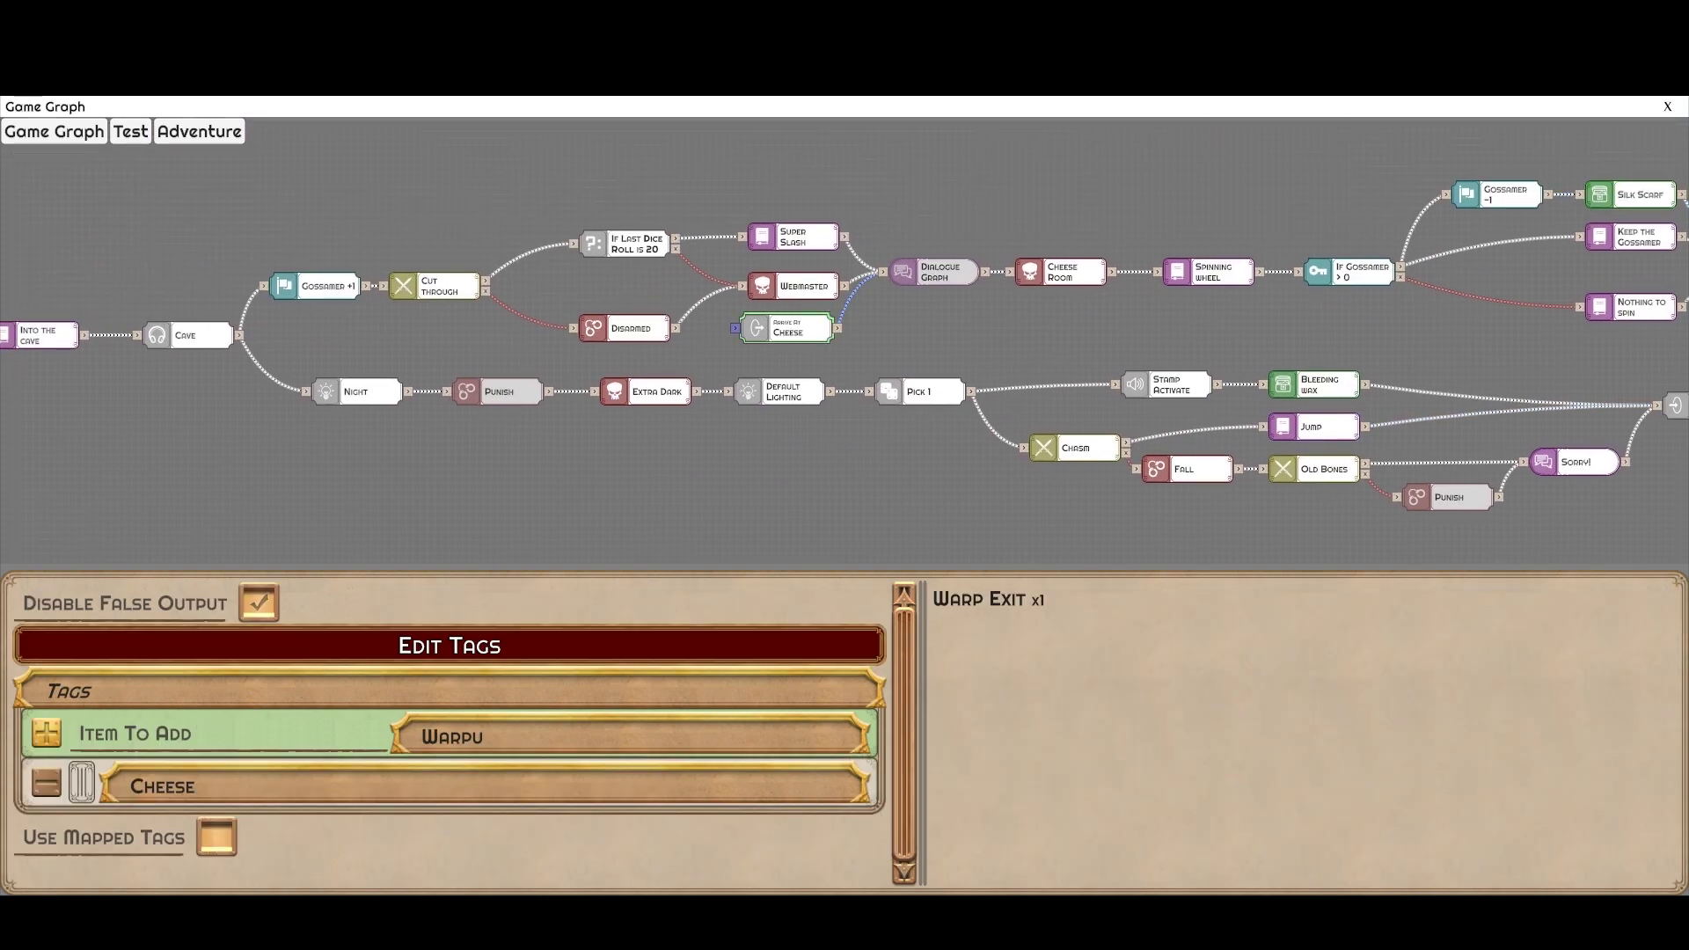
- Return to the branches after "If Gossamer > 0" and show the "Silk Scarf" node's reward settings
left_click_drag(1012, 352, 611, 334)
left_click(1307, 387)
left_click(385, 310)
left_click_drag(452, 439, 798, 457)
scroll(798, 456, "up", 1)
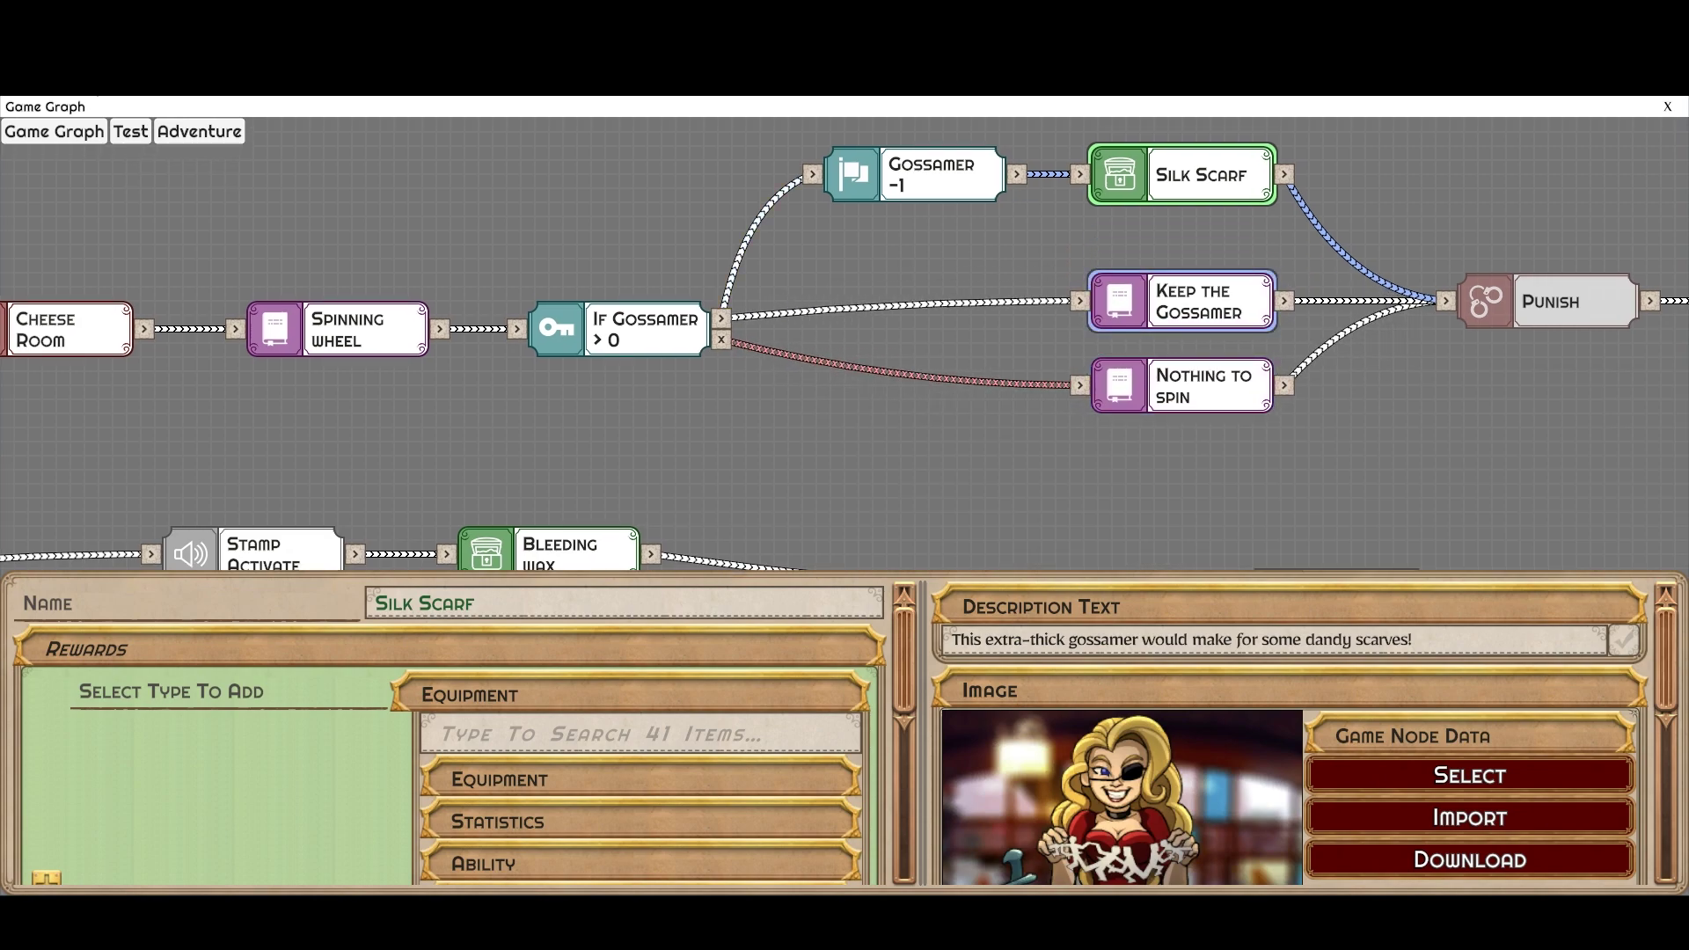
- View the settings of the "Keep the Gossamer" node and of the hidden "Punish" node that follows it
left_click(1183, 301)
left_click_drag(1320, 440, 955, 456)
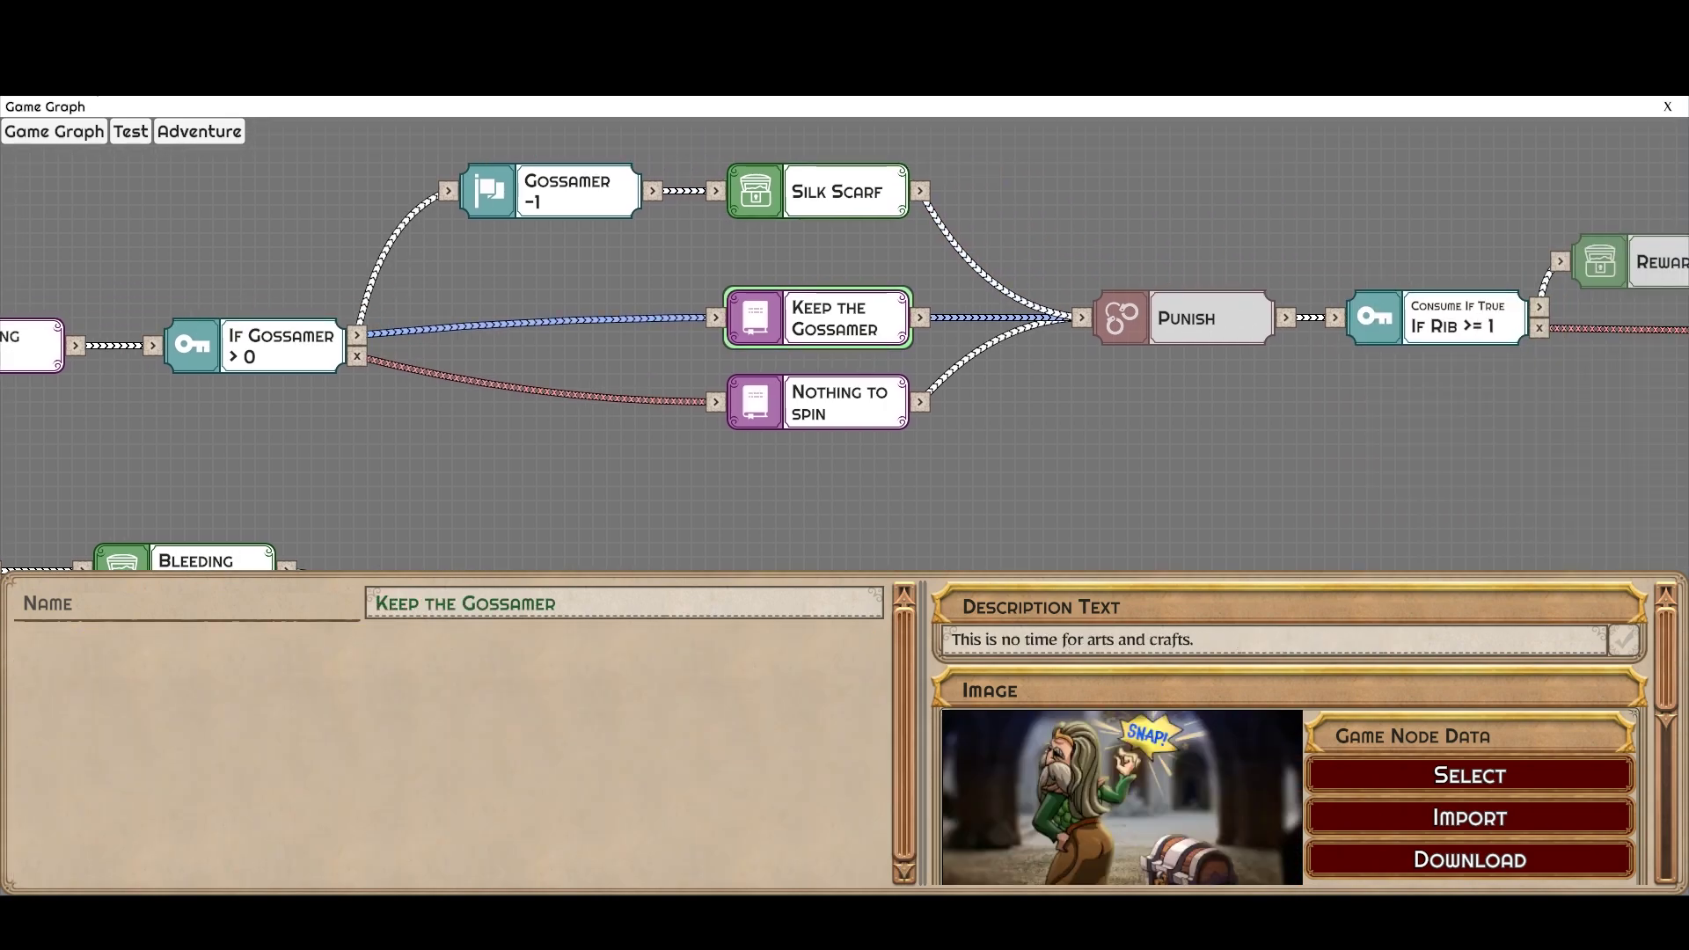
left_click(1185, 318)
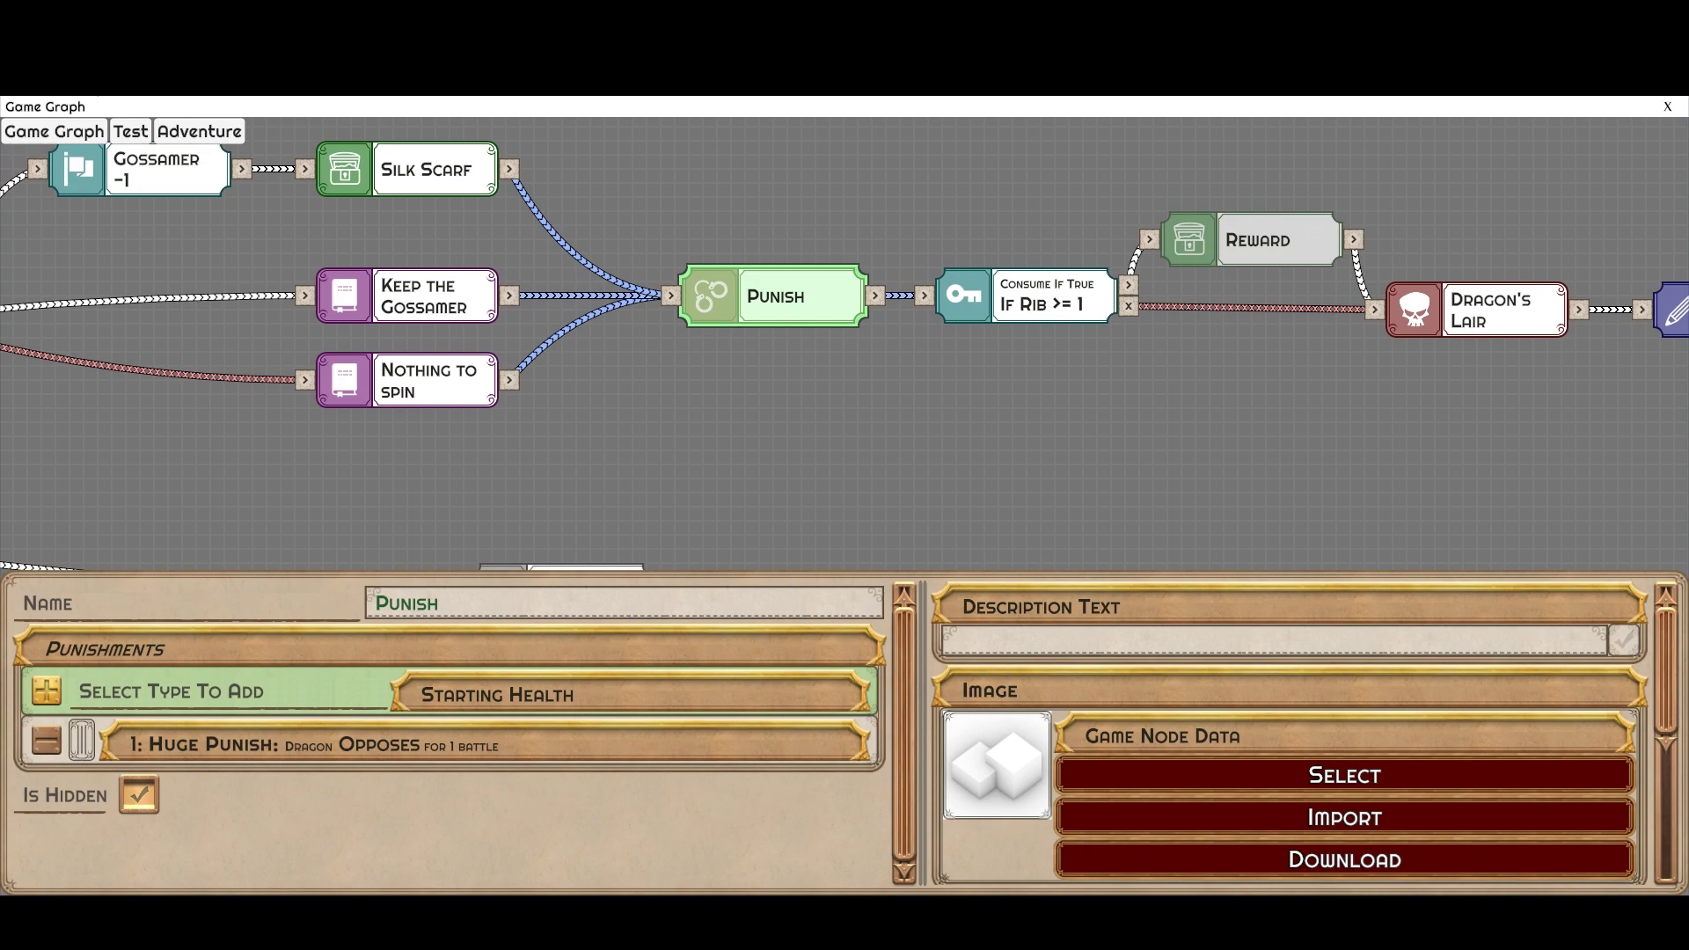
- View the hidden "Punish" and "Reward" nodes and the flag settings of the "If Rib >= 1" check between them
left_click(1253, 240)
left_click(775, 297)
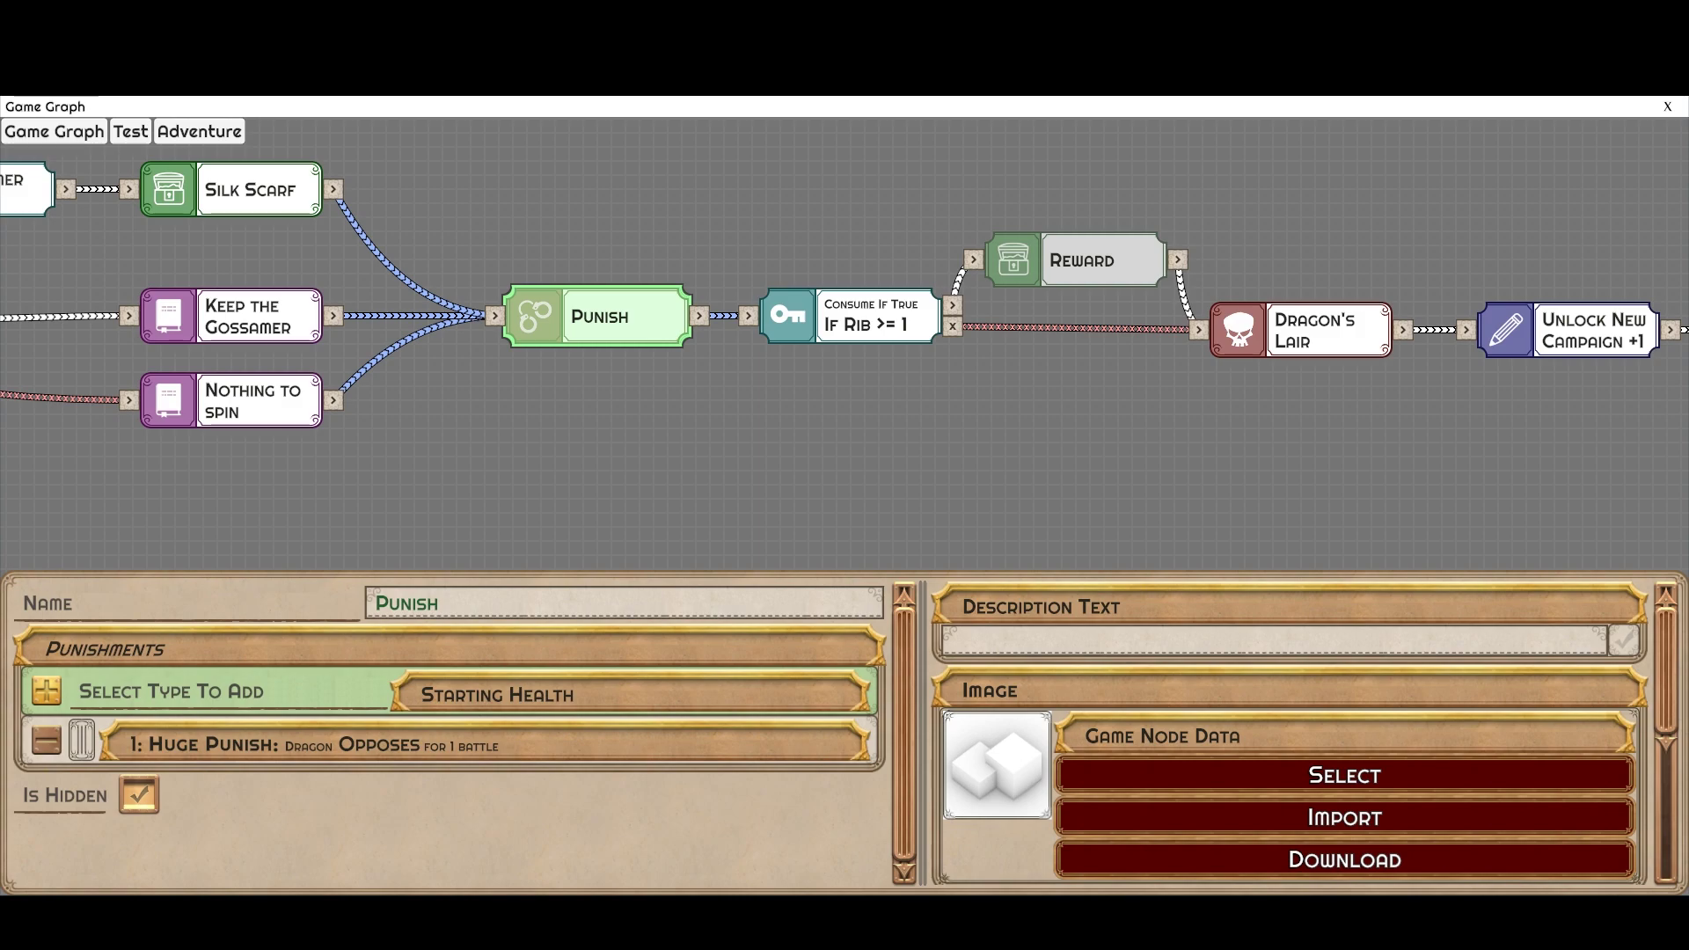
left_click(827, 405)
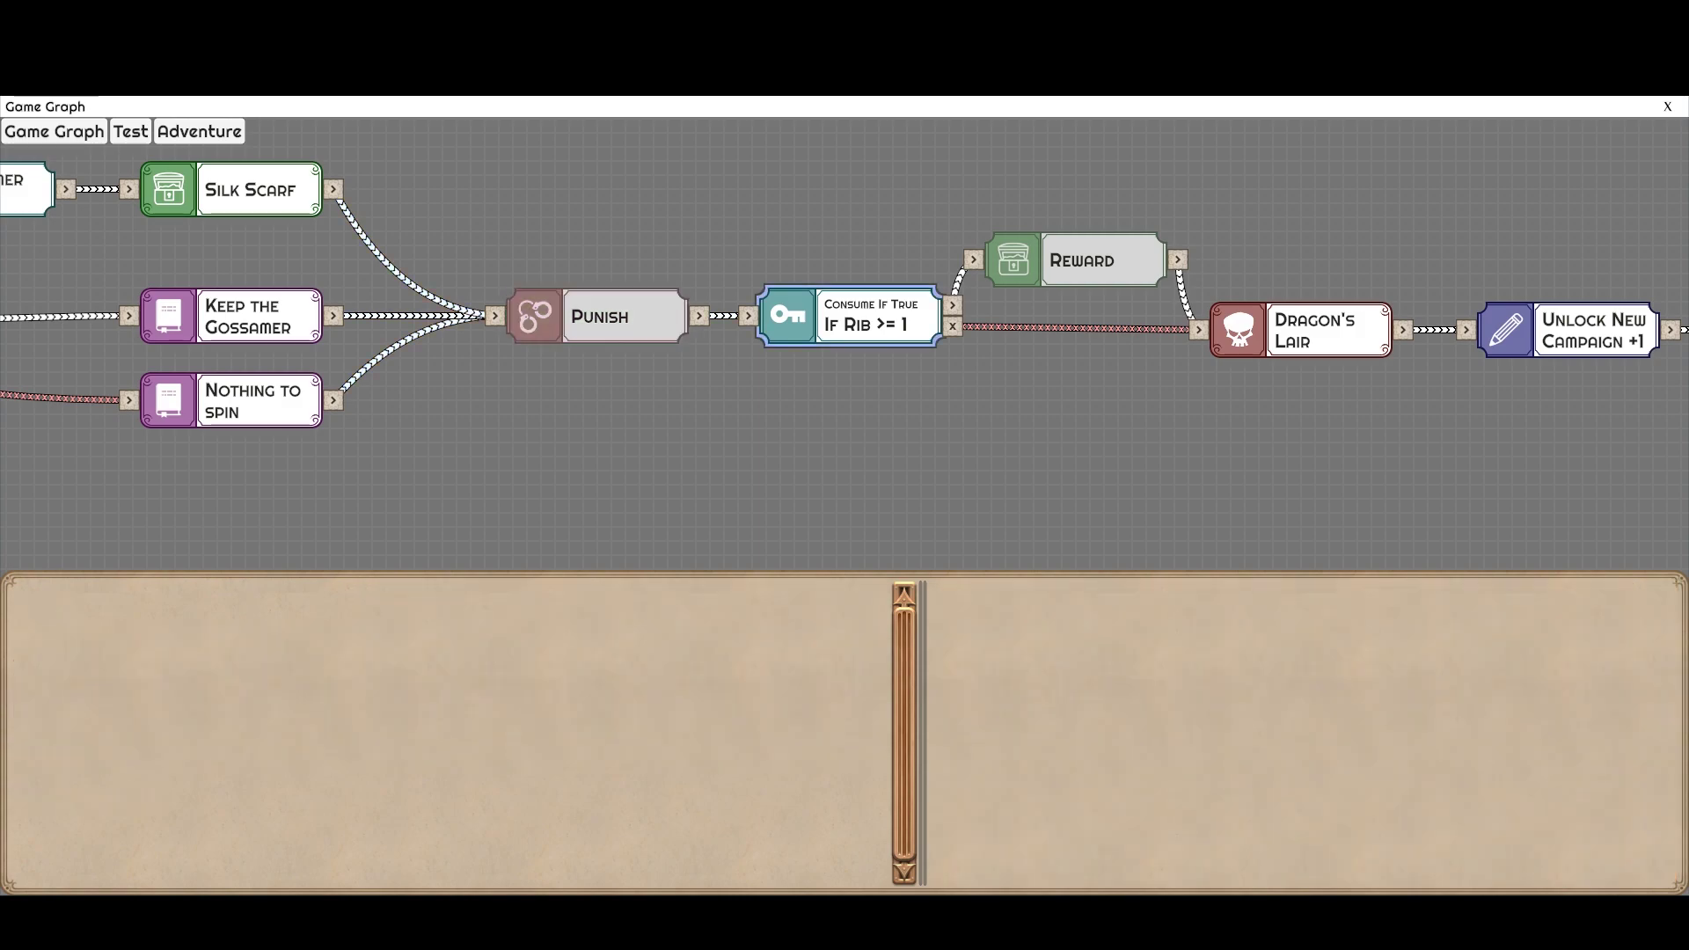
left_click_drag(818, 422, 992, 429)
scroll(1041, 387, "down", 1)
left_click(1034, 356)
scroll(1029, 409, "up", 1)
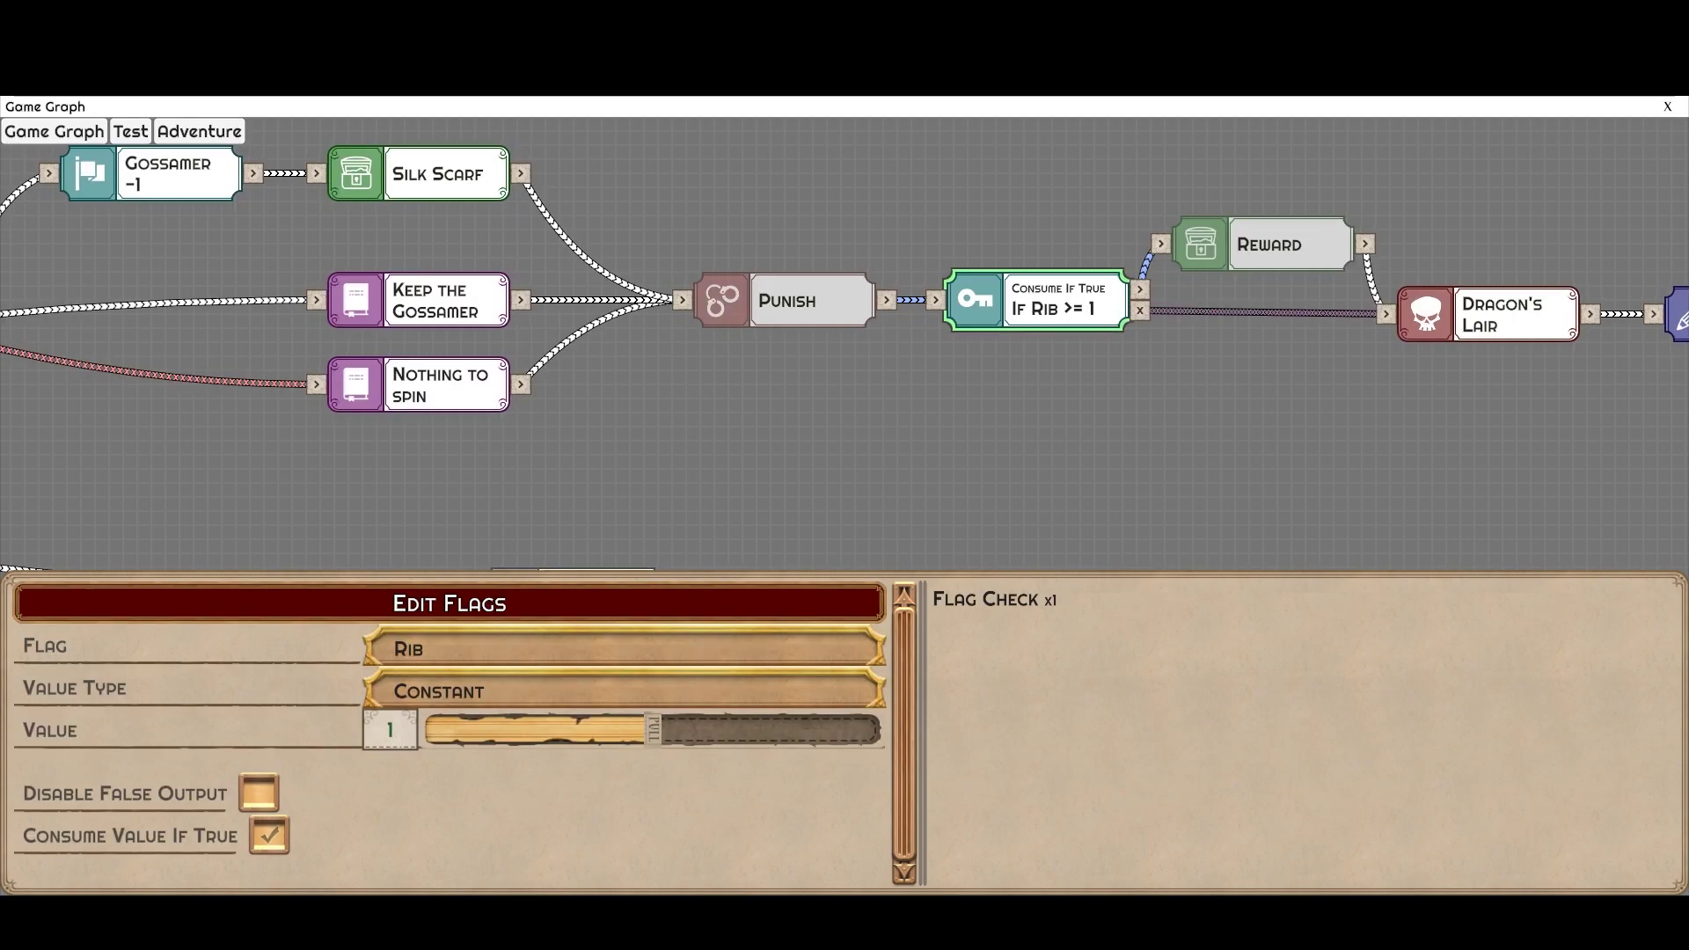
- Go back along the Adventure graph and view the settings of the "Pick 1" random node and the "Default Lighting" node
left_click_drag(616, 493, 971, 427)
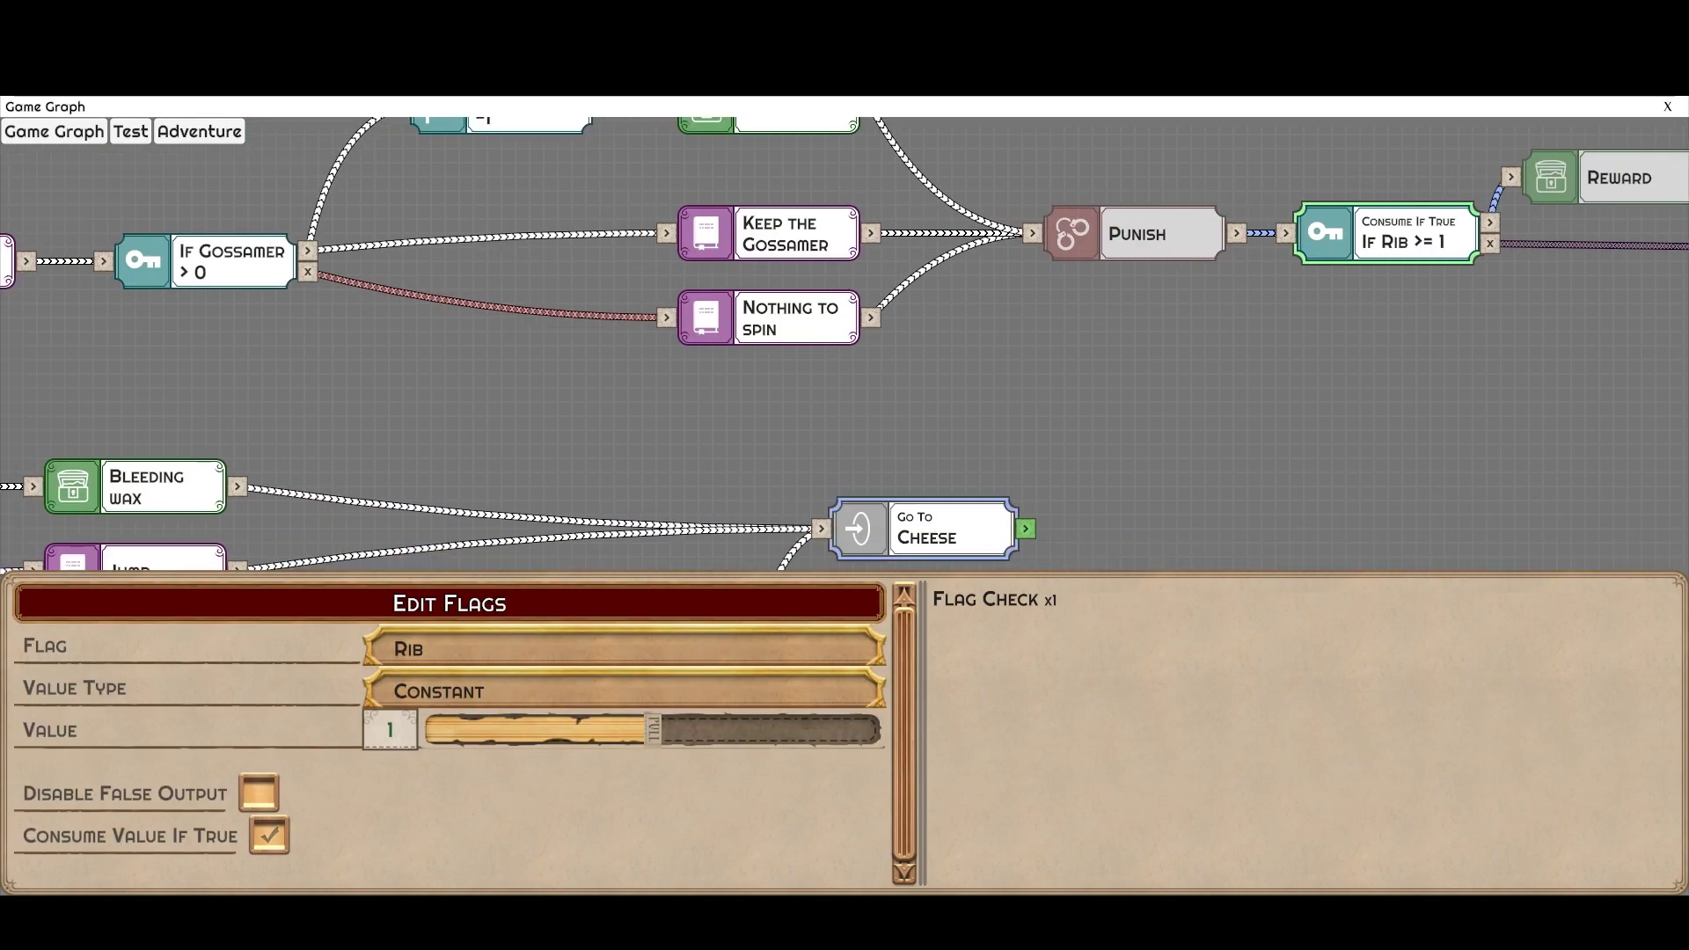
left_click_drag(563, 387, 906, 440)
left_click(867, 162)
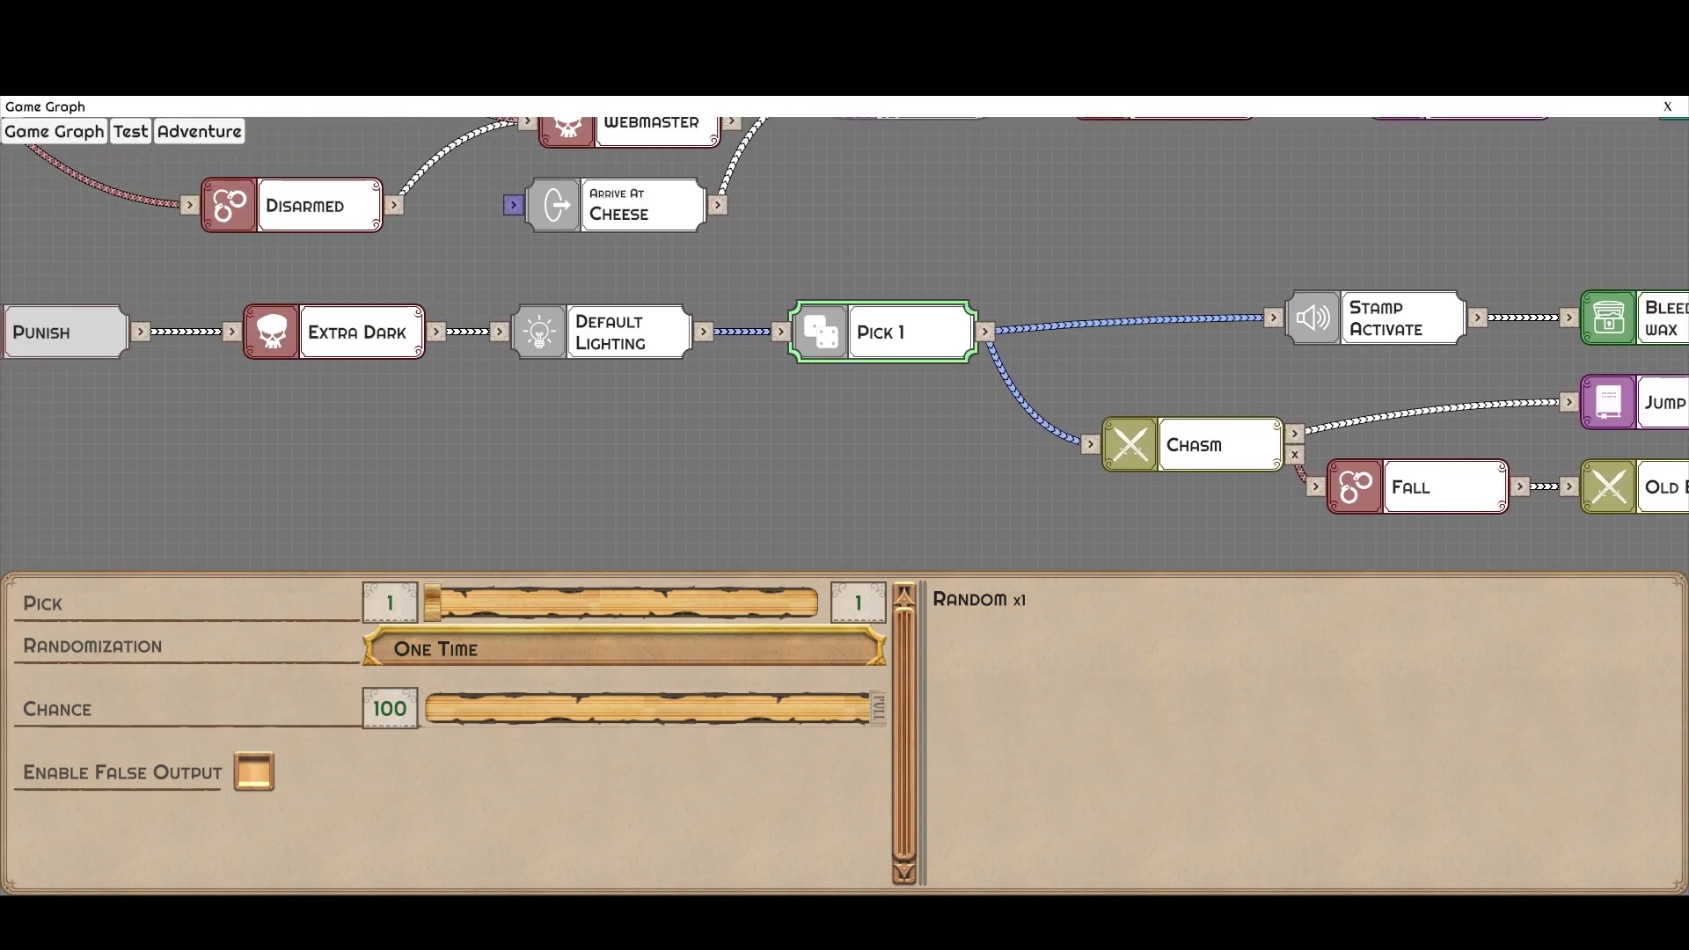
left_click(603, 332)
scroll(883, 332, "down", 2)
scroll(844, 334, "up", 3)
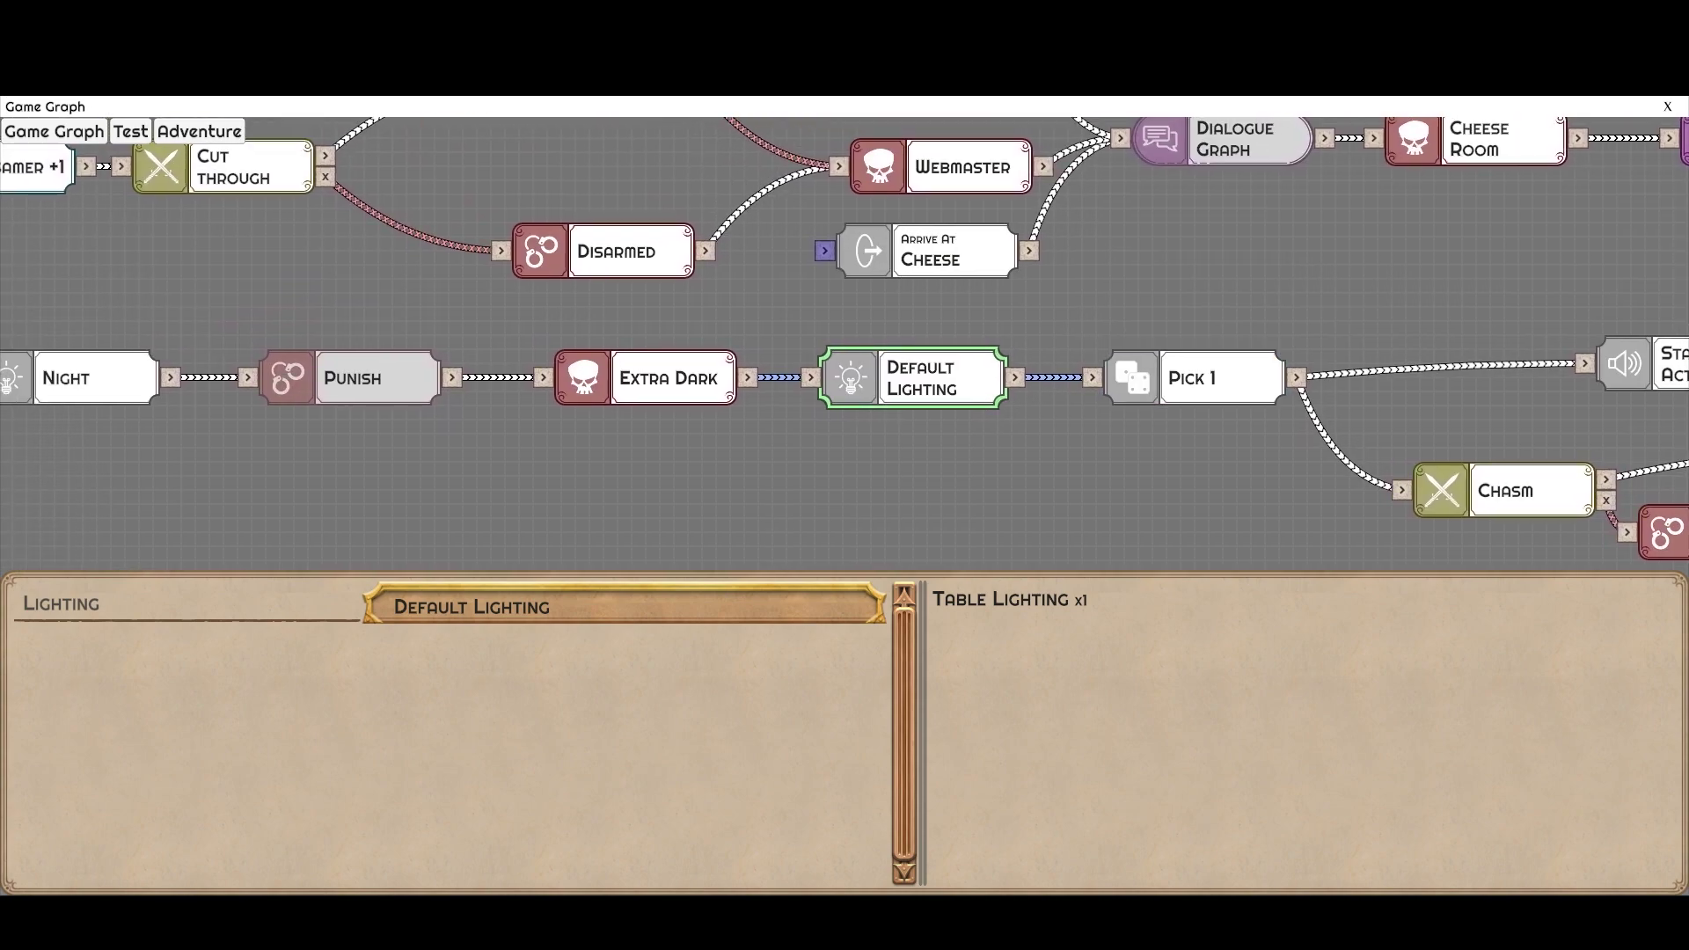
- Return to the end of the Adventure graph and view the persisted flag settings of the "Unlock New Campaign +1" node
left_click_drag(1232, 299, 533, 470)
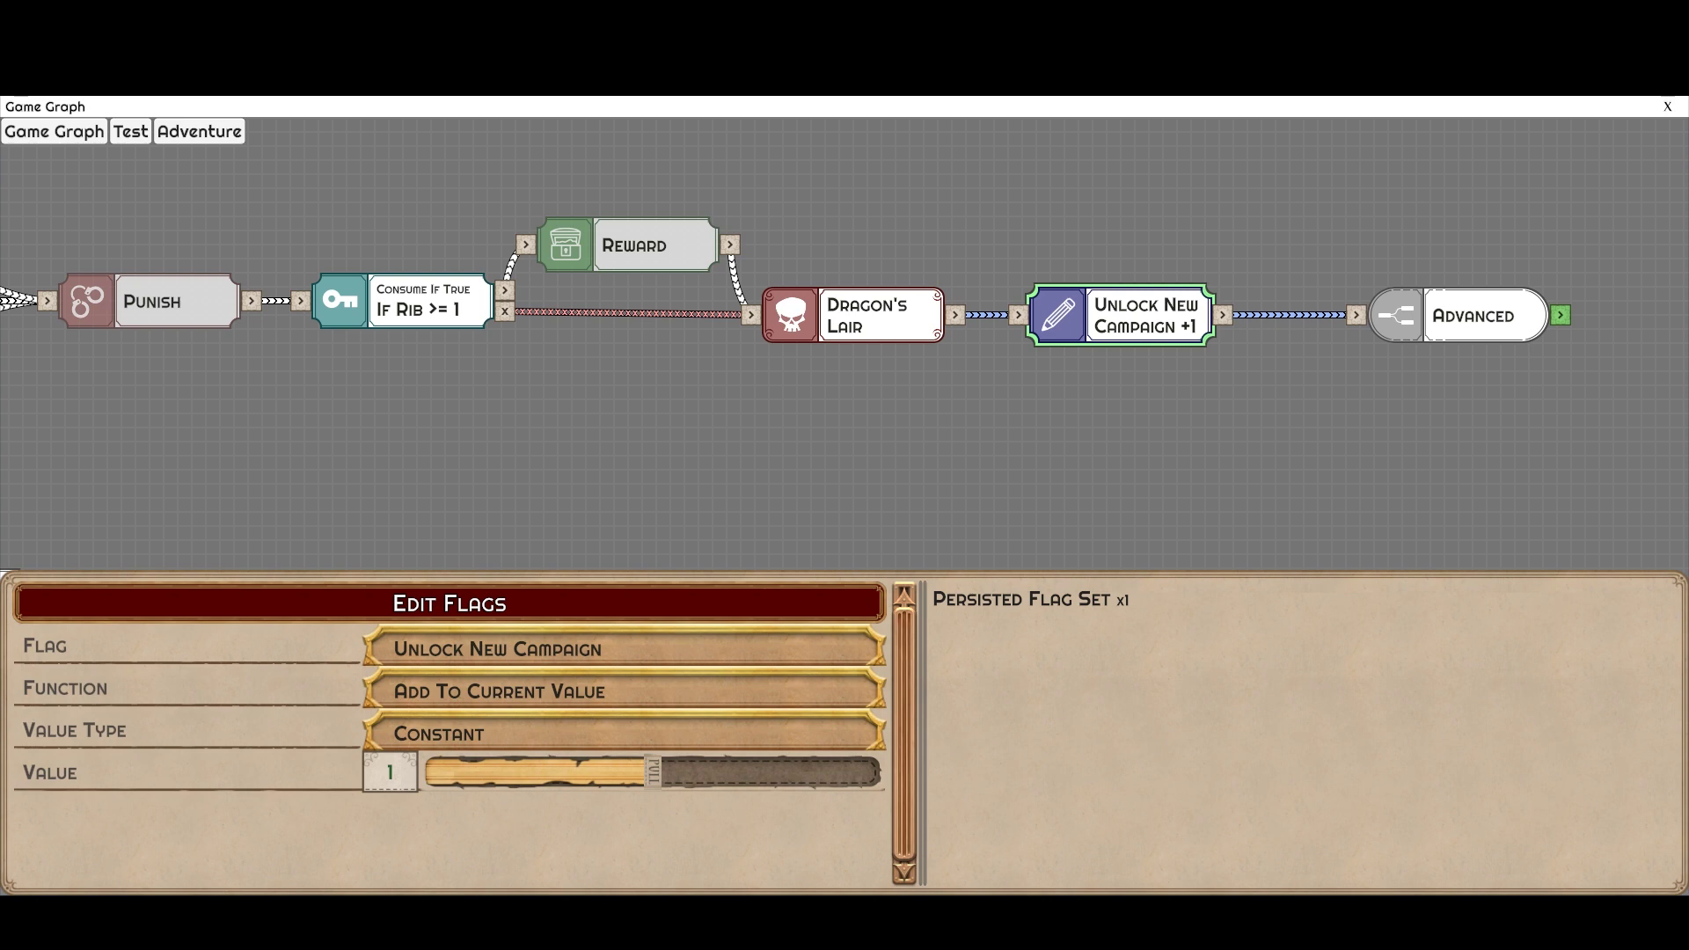
left_click_drag(792, 439, 919, 396)
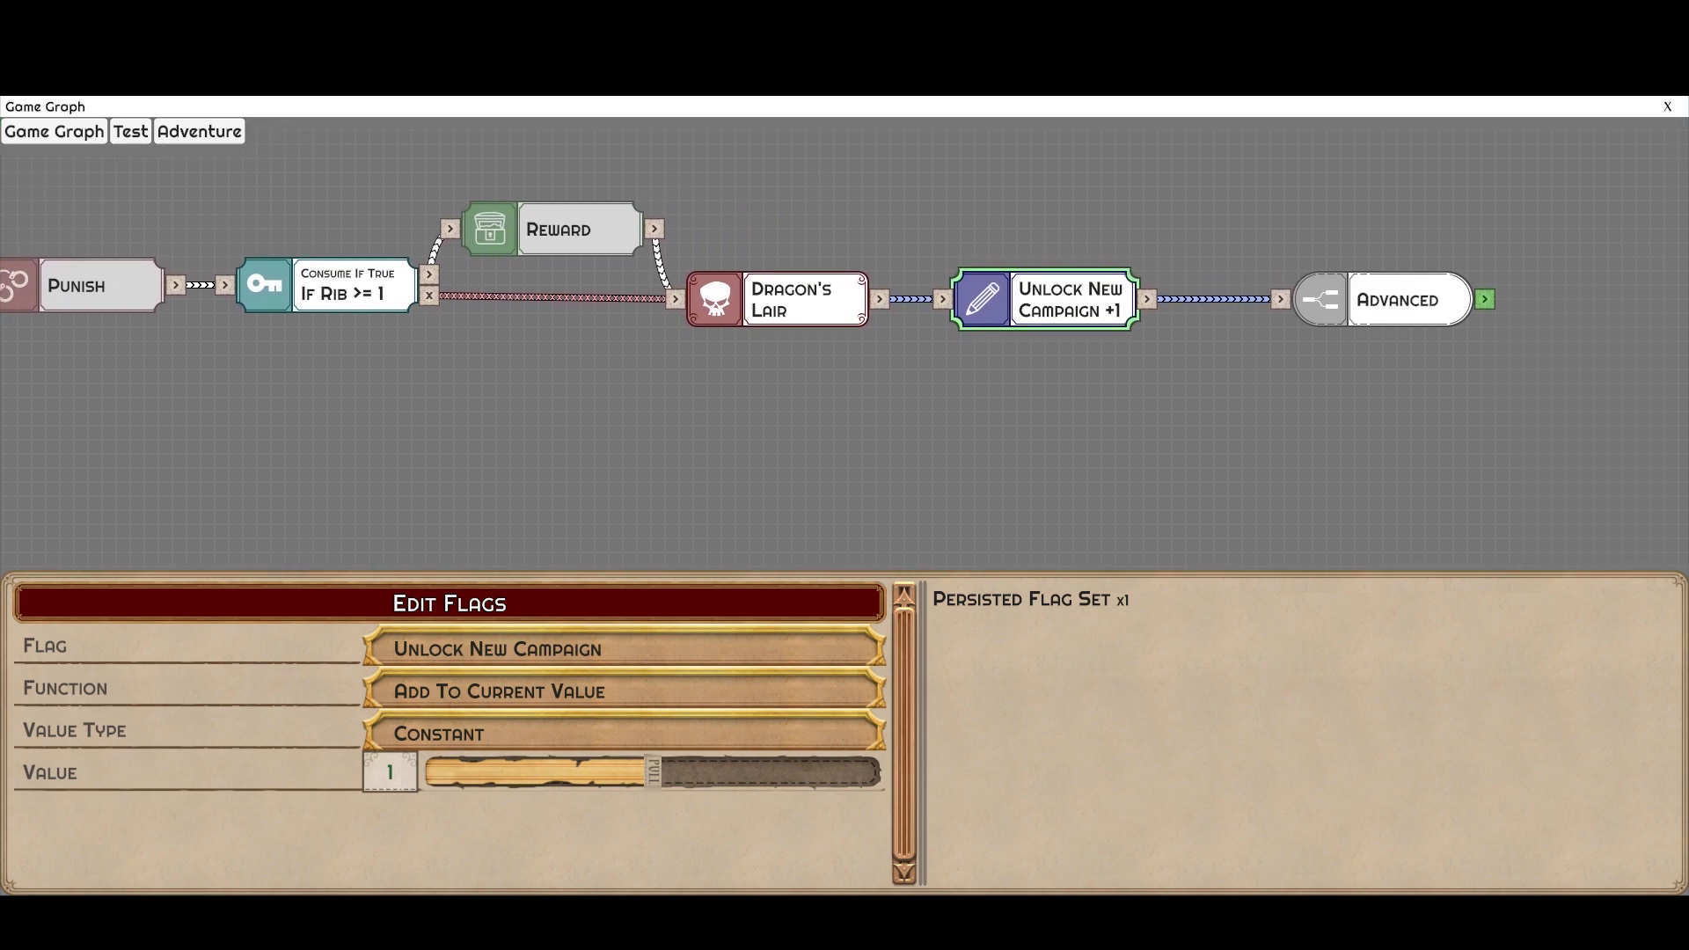
left_click_drag(1047, 299, 1075, 299)
left_click_drag(1056, 422, 975, 430)
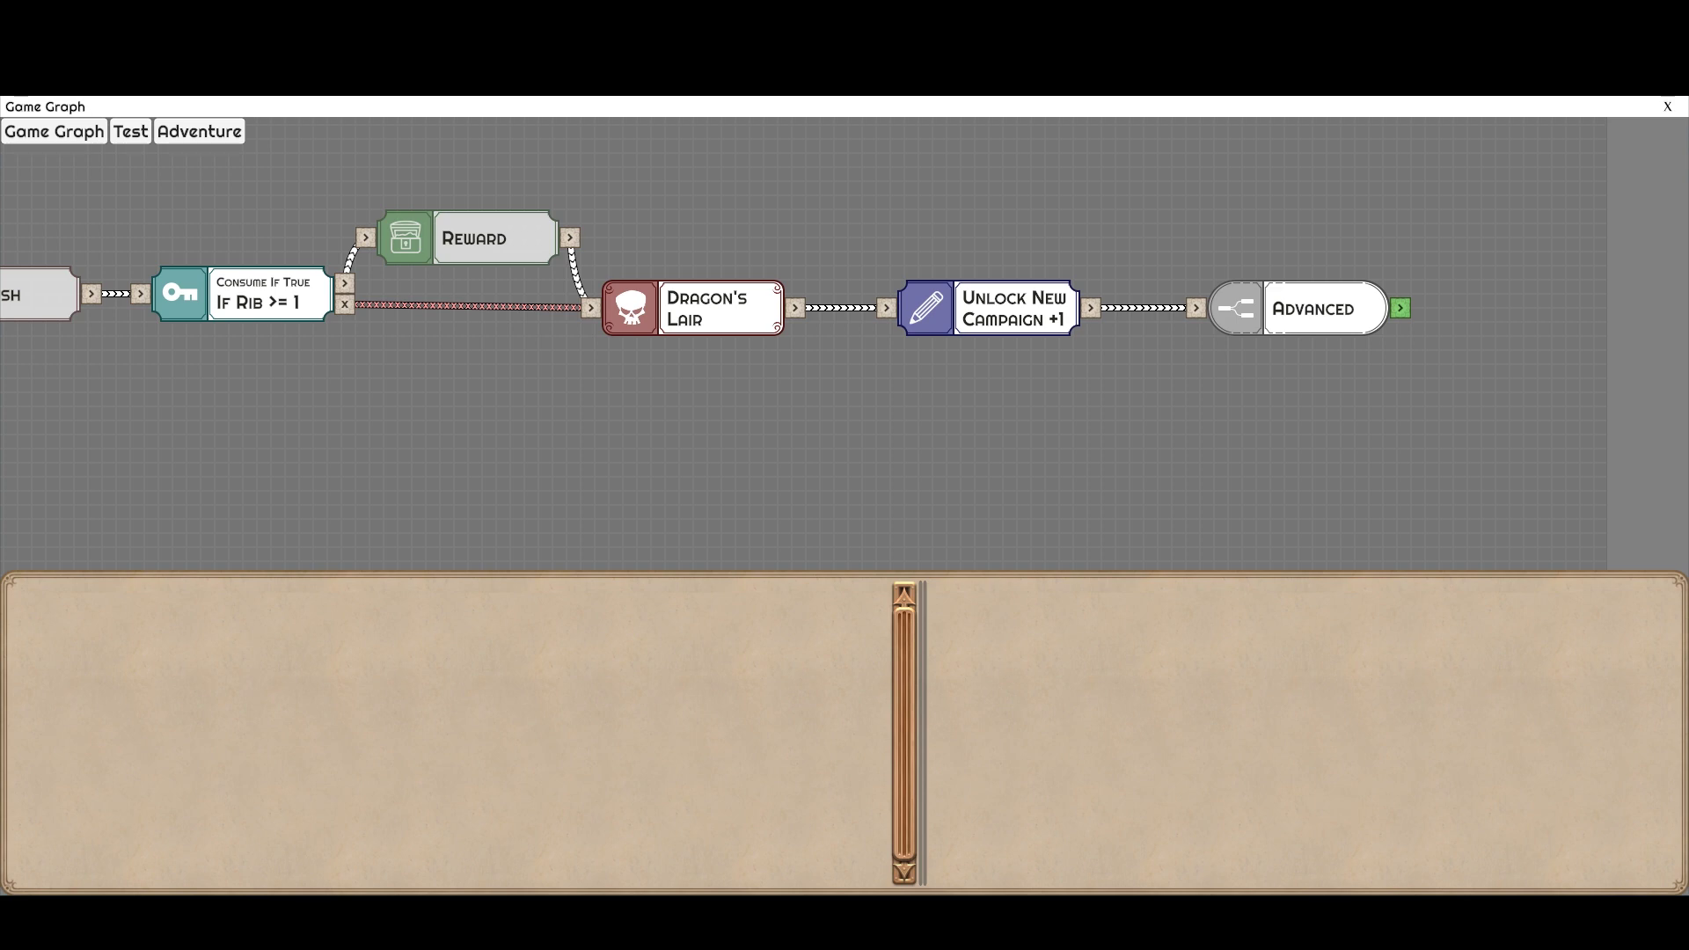
left_click(989, 308)
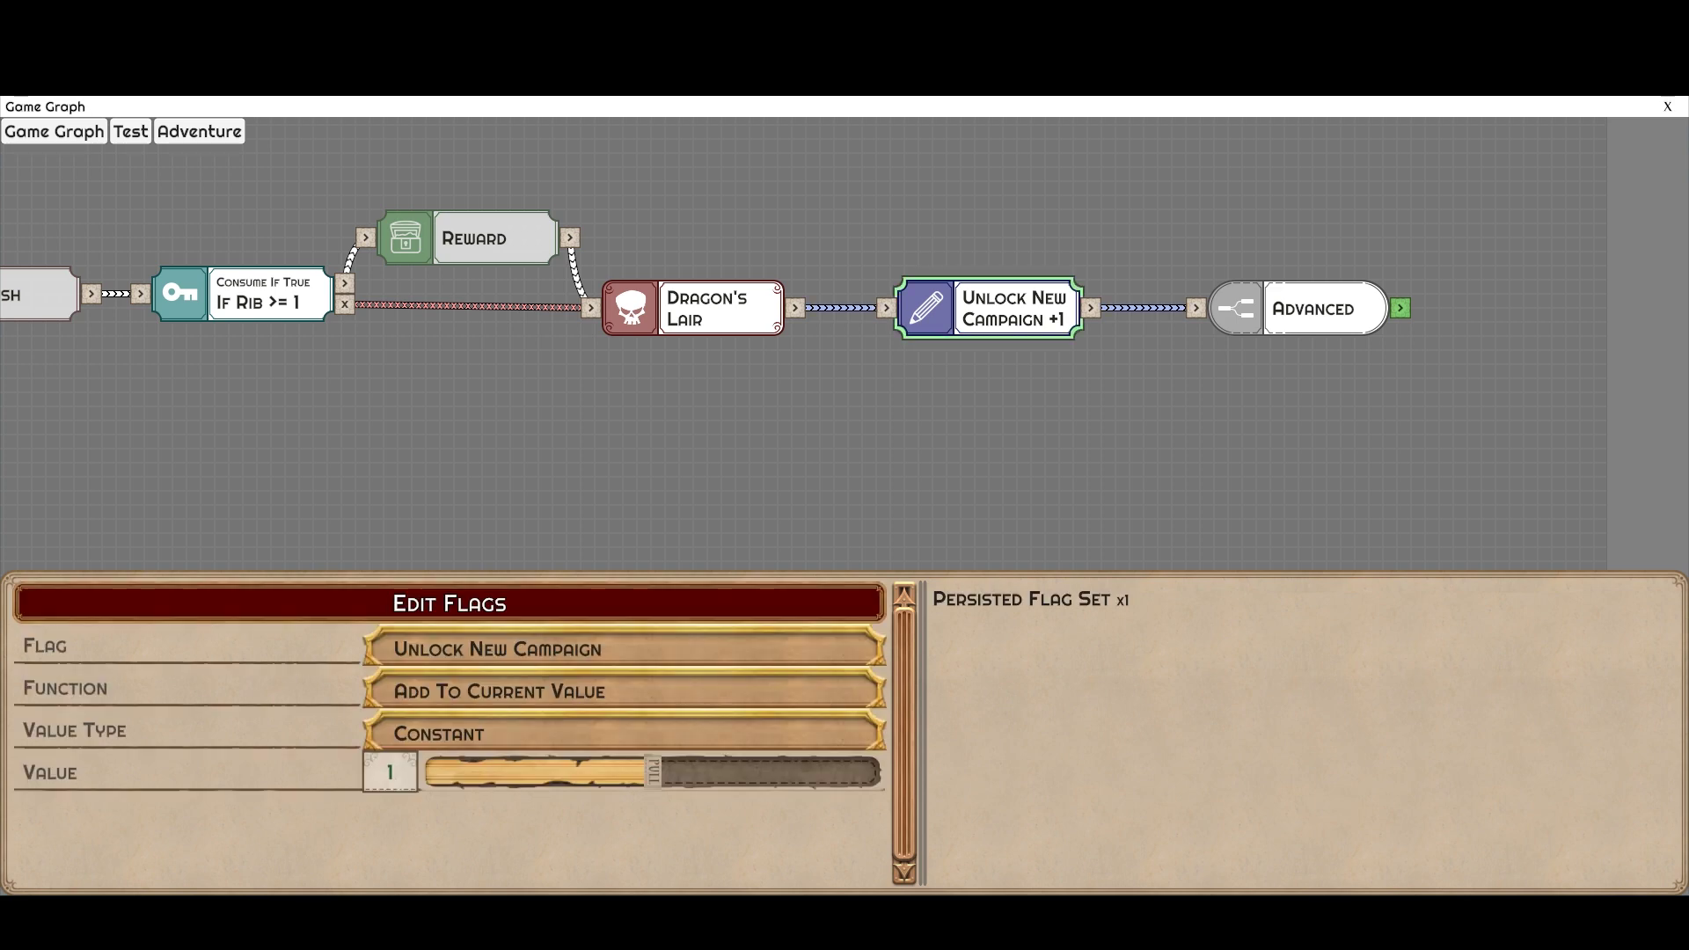
left_click(988, 237)
left_click(987, 303)
- Open the "Advanced" sub graph and lower the Score node's value multiplier so it adds 75% of HP
double_click(1299, 308)
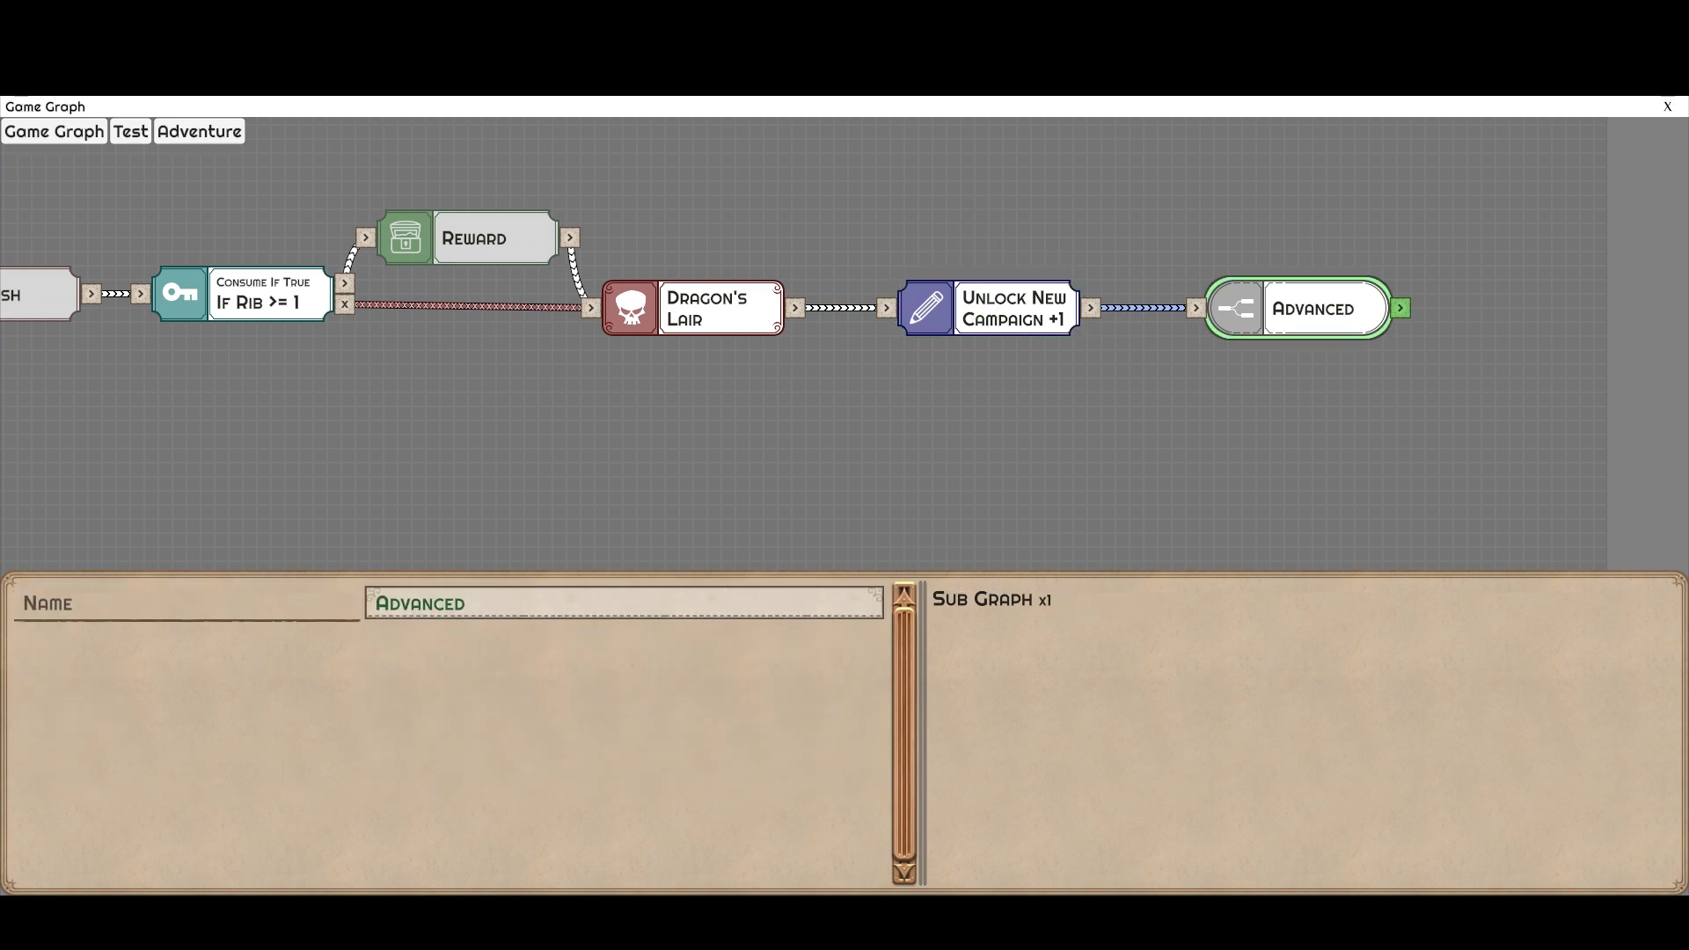
left_click_drag(1298, 308, 1415, 479)
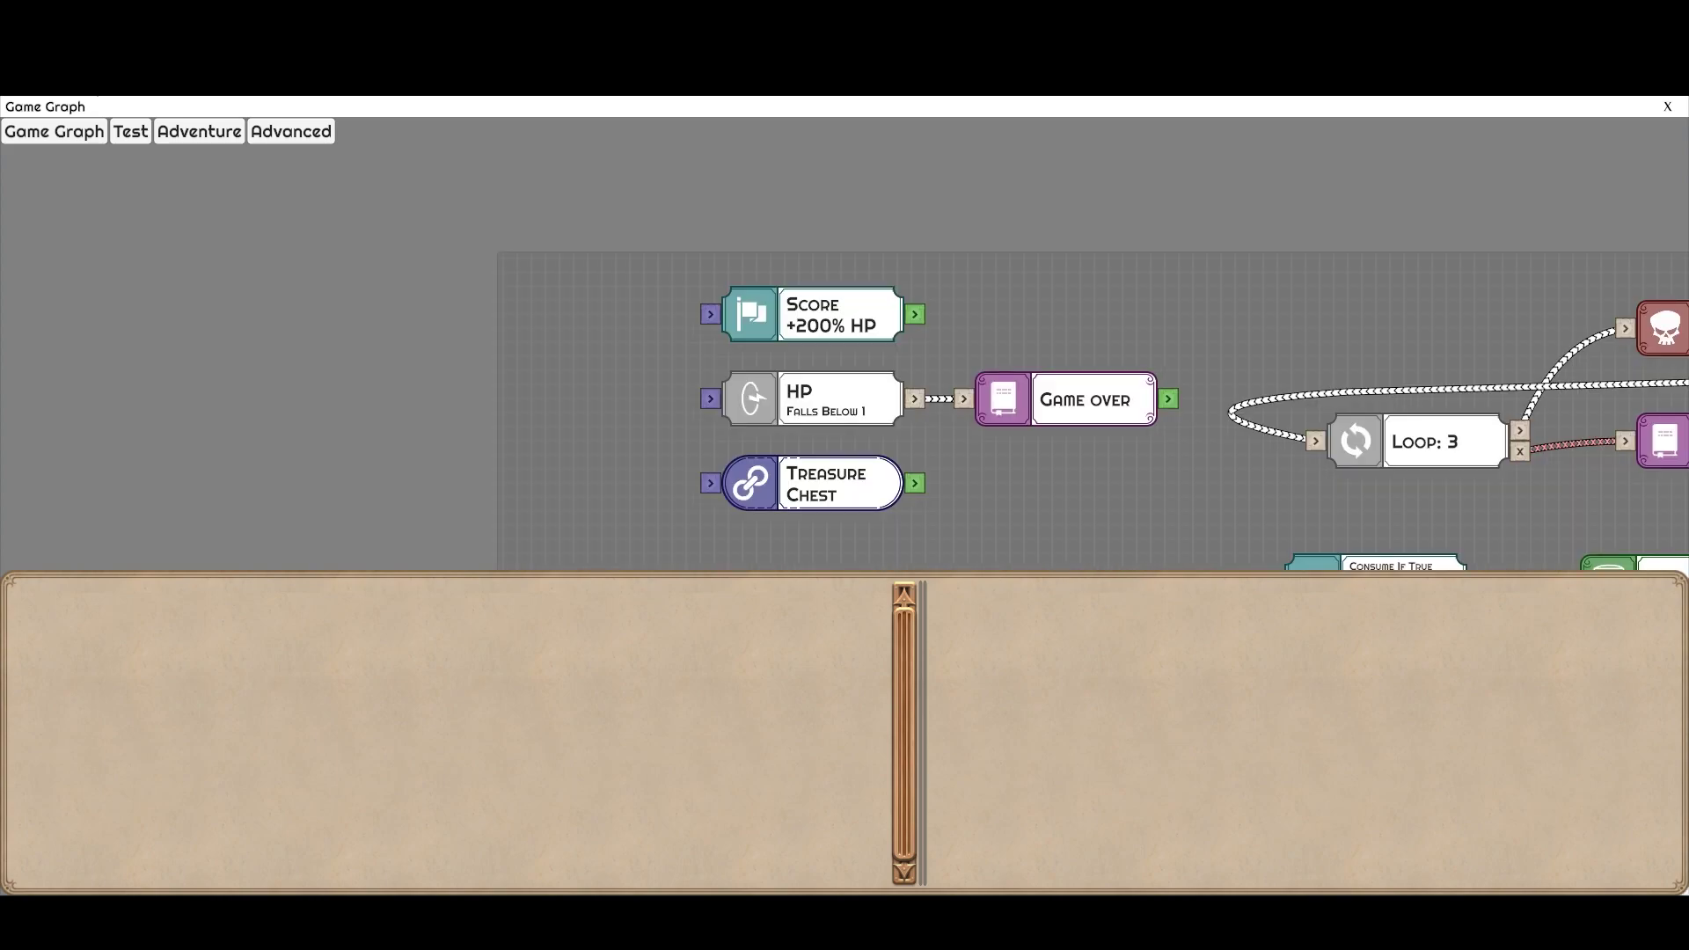
left_click(813, 314)
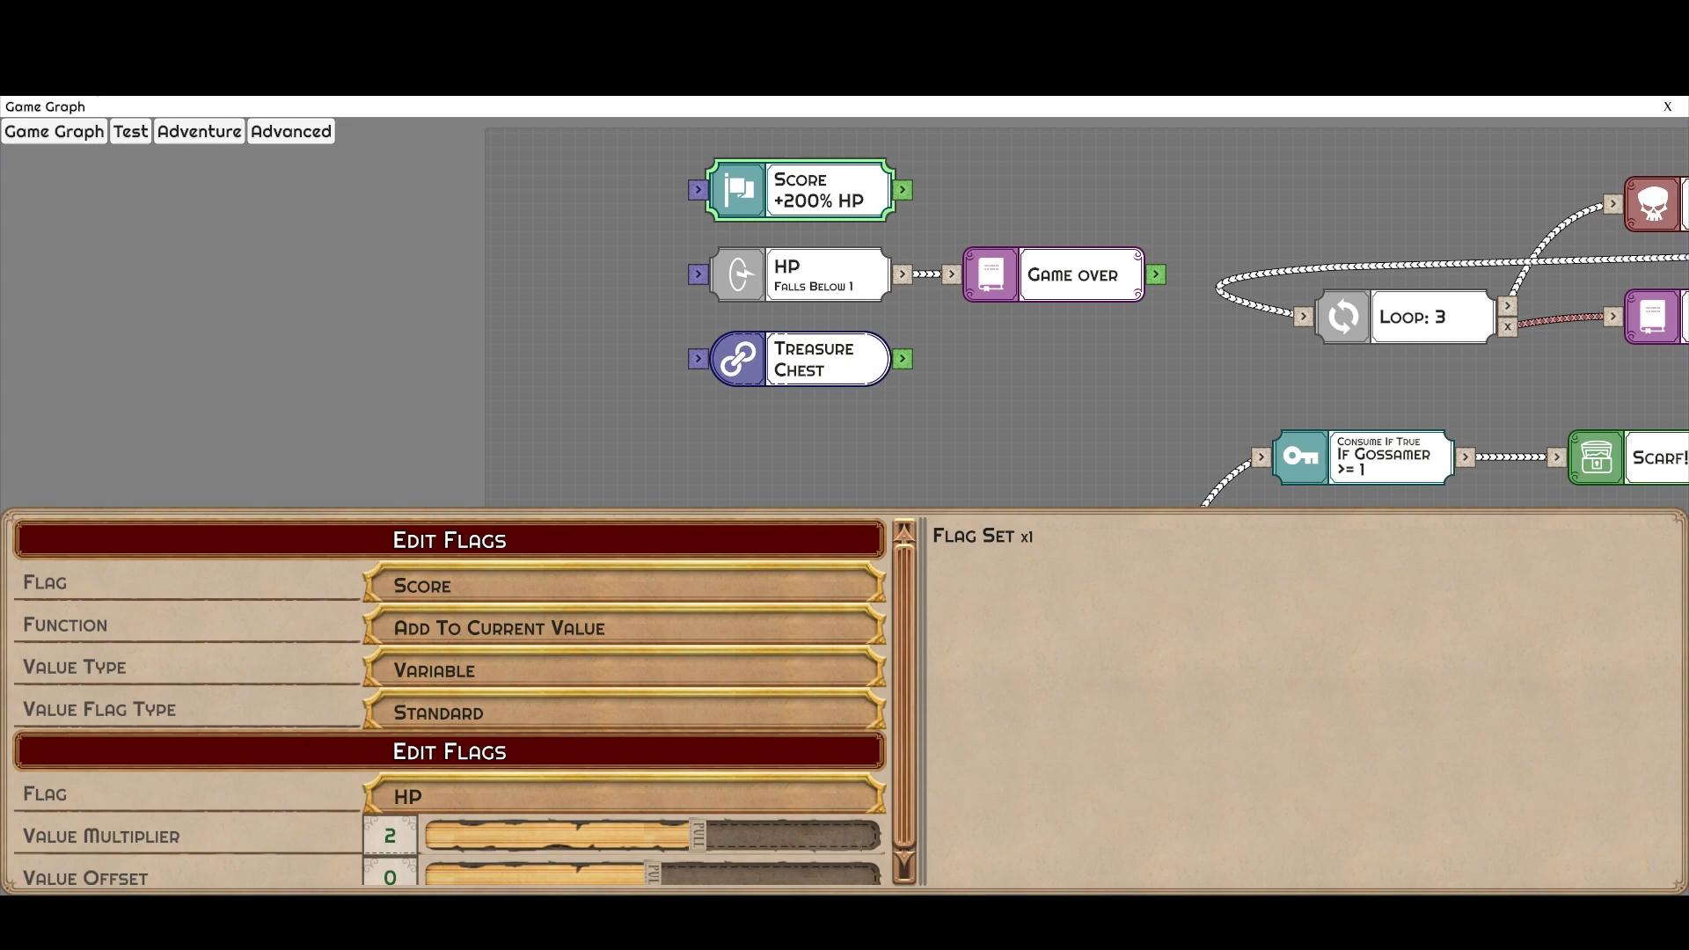
mouse_move(698, 836)
left_mouse_down()
mouse_move(644, 836)
mouse_move(670, 836)
left_mouse_up()
- View the trigger settings of the "HP Falls Below 1" event warp exit and the "Game over" node it leads to
left_click(801, 274)
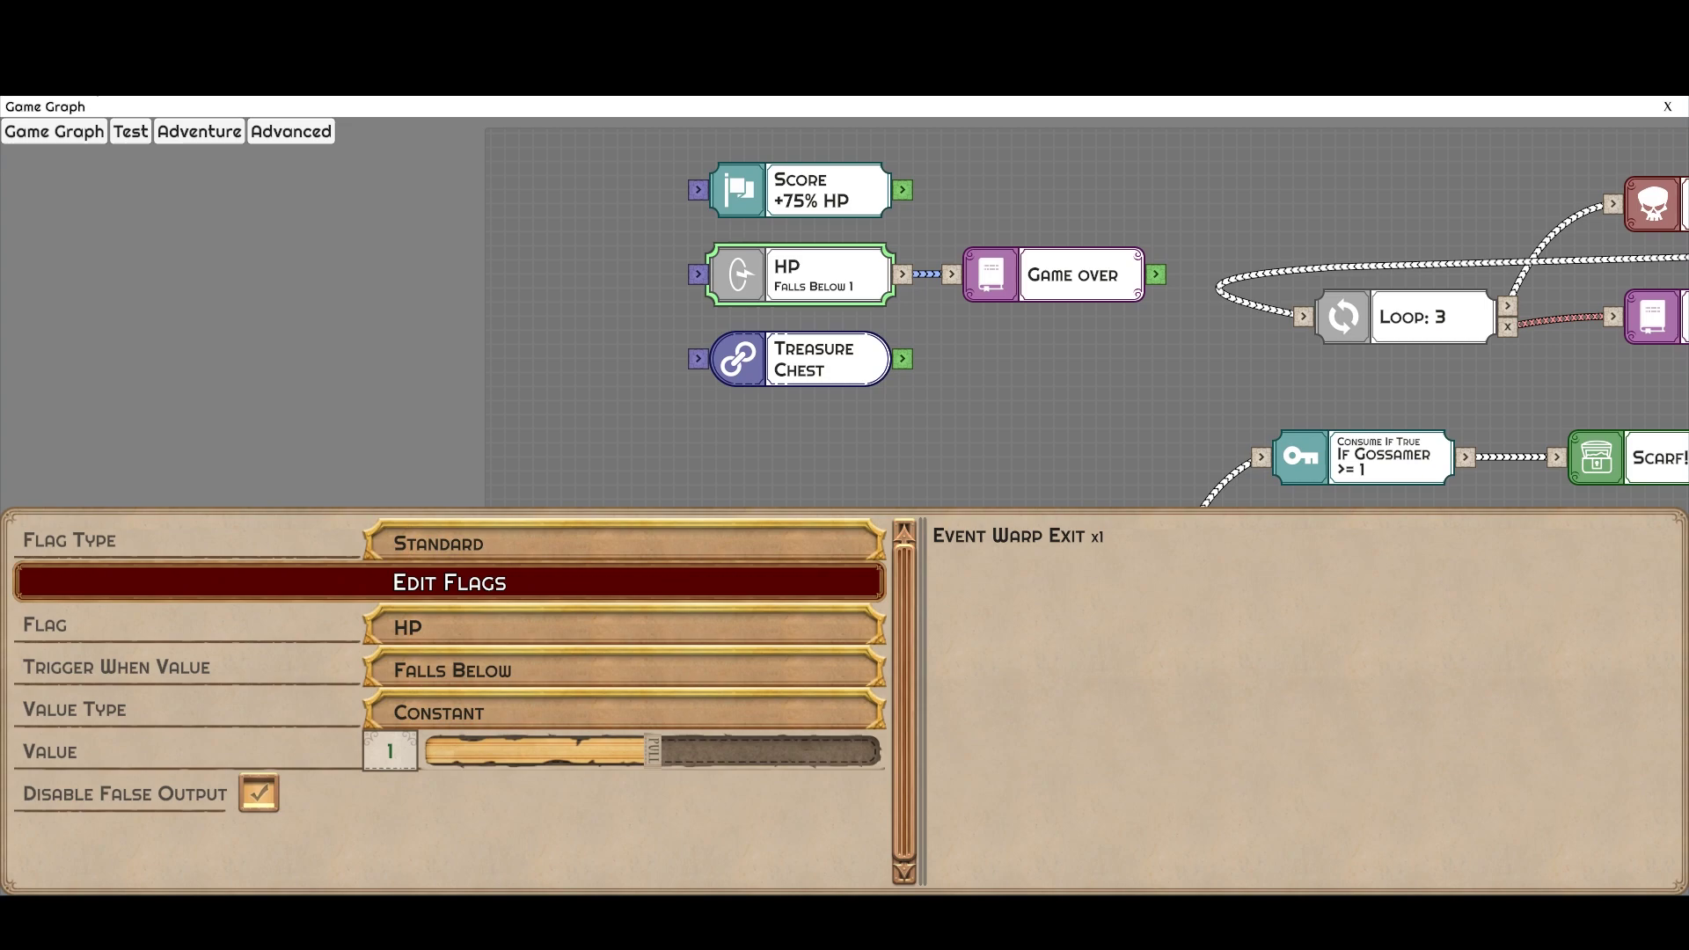
left_click_drag(802, 274, 805, 270)
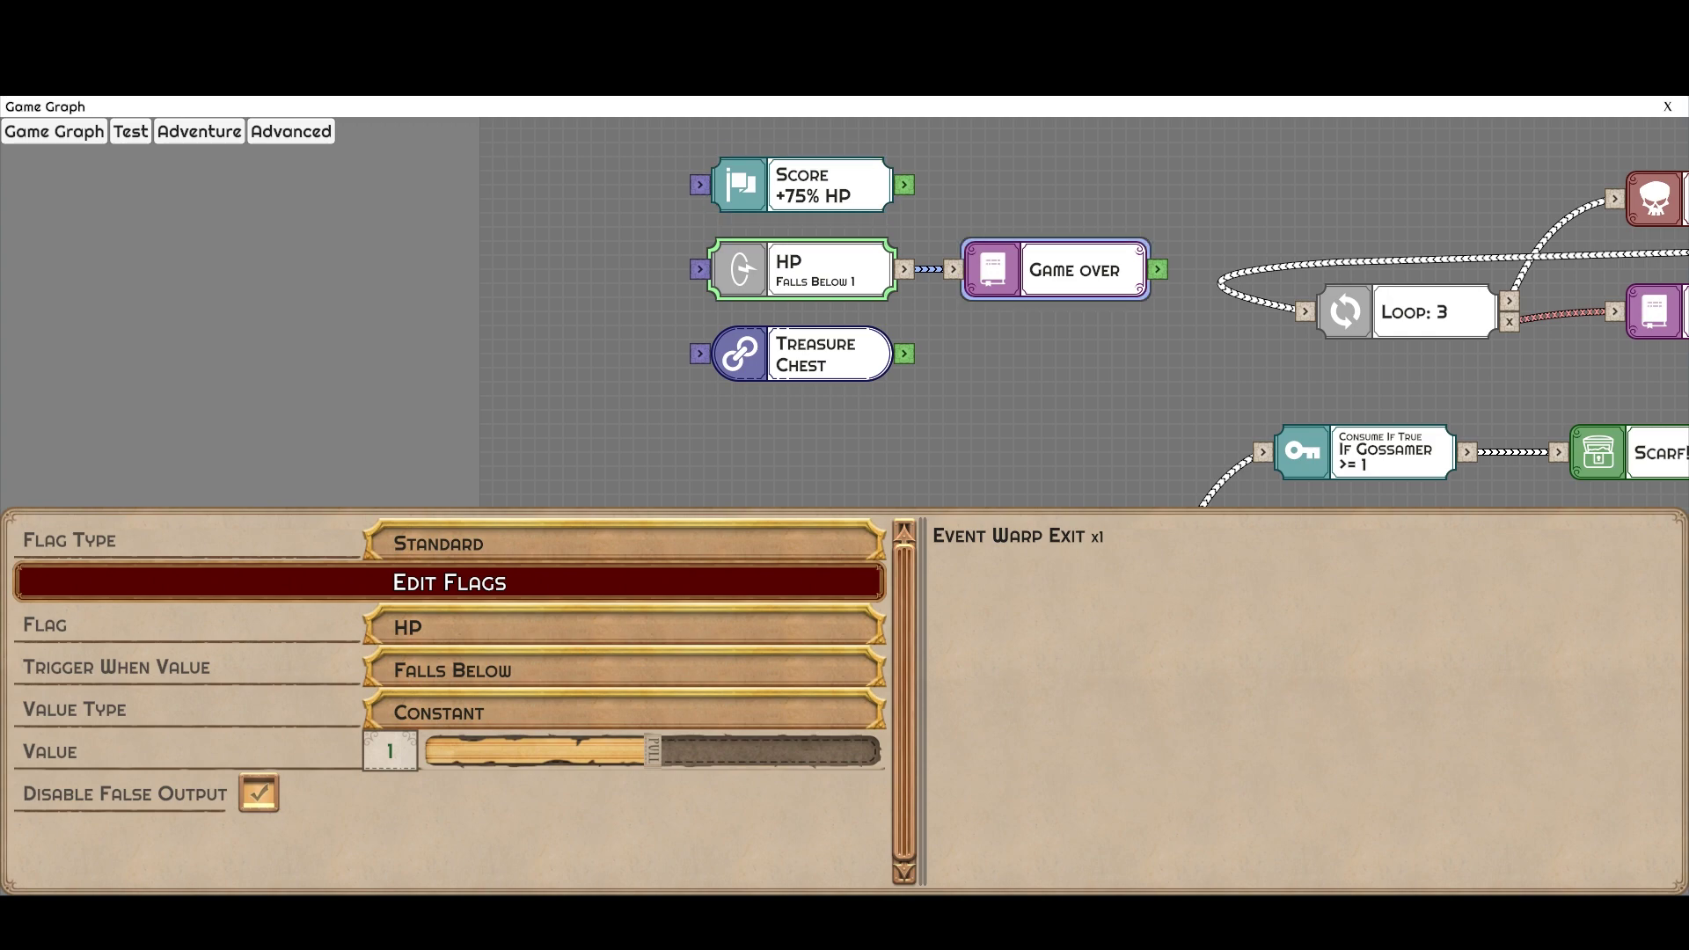
left_click(1056, 270)
left_click(803, 270)
left_click_drag(814, 313, 812, 292)
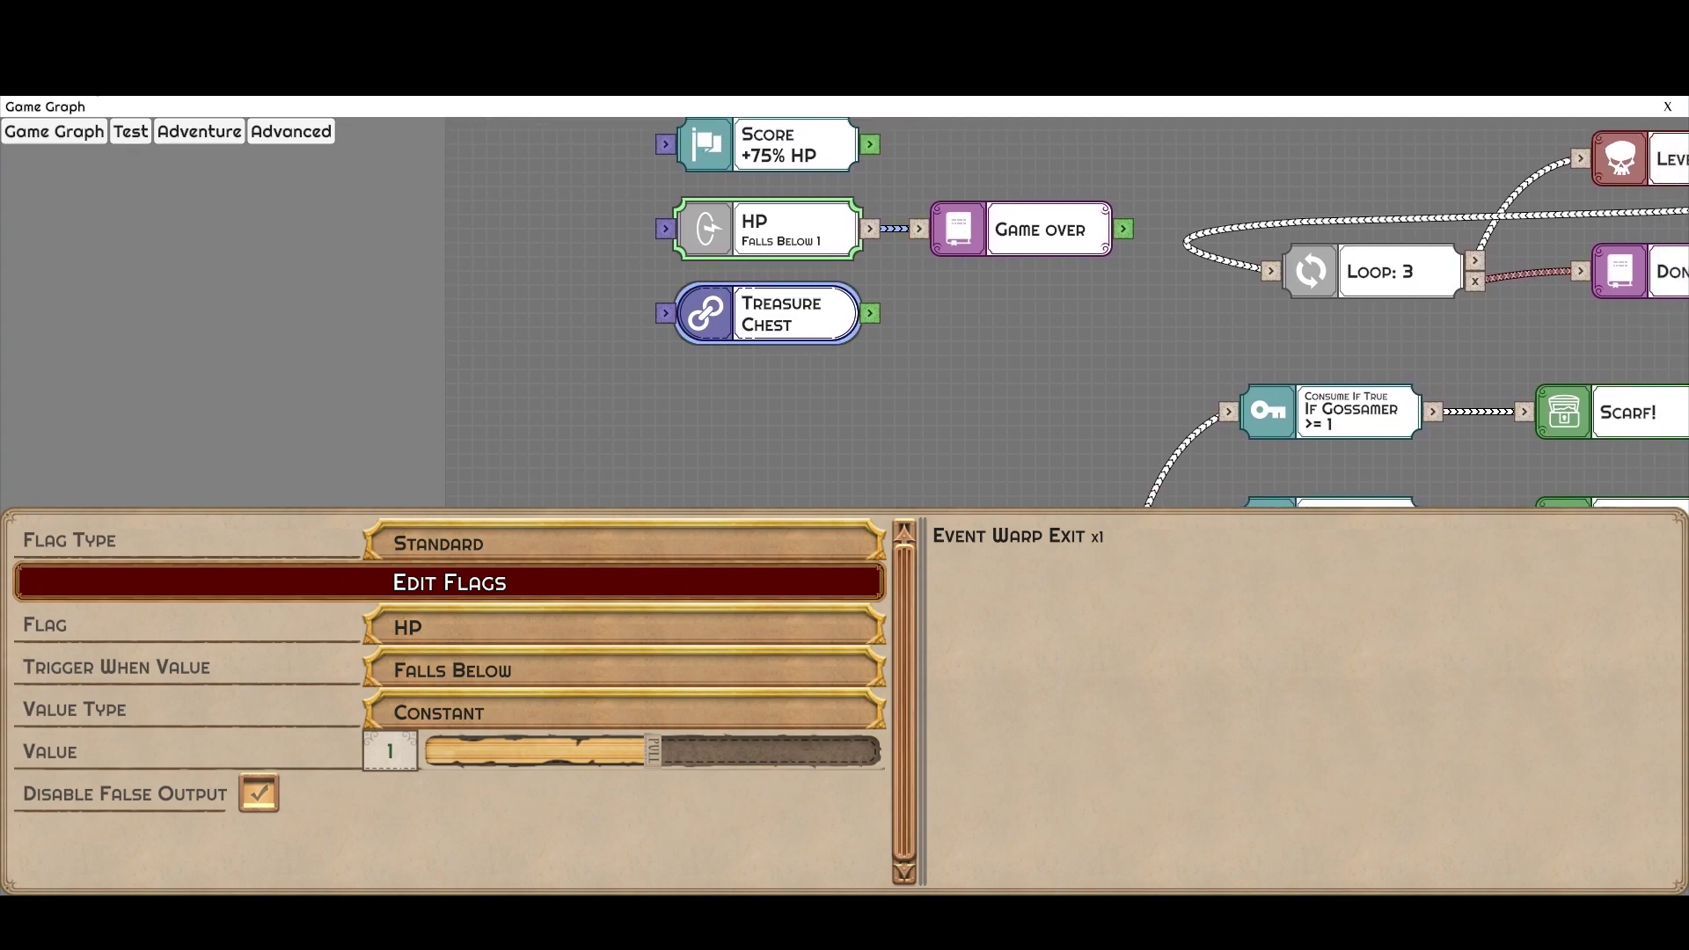
- Open the "Treasure Chest" sub graph reference, look over its node layout and return to the "Advanced" graph
left_click(768, 314)
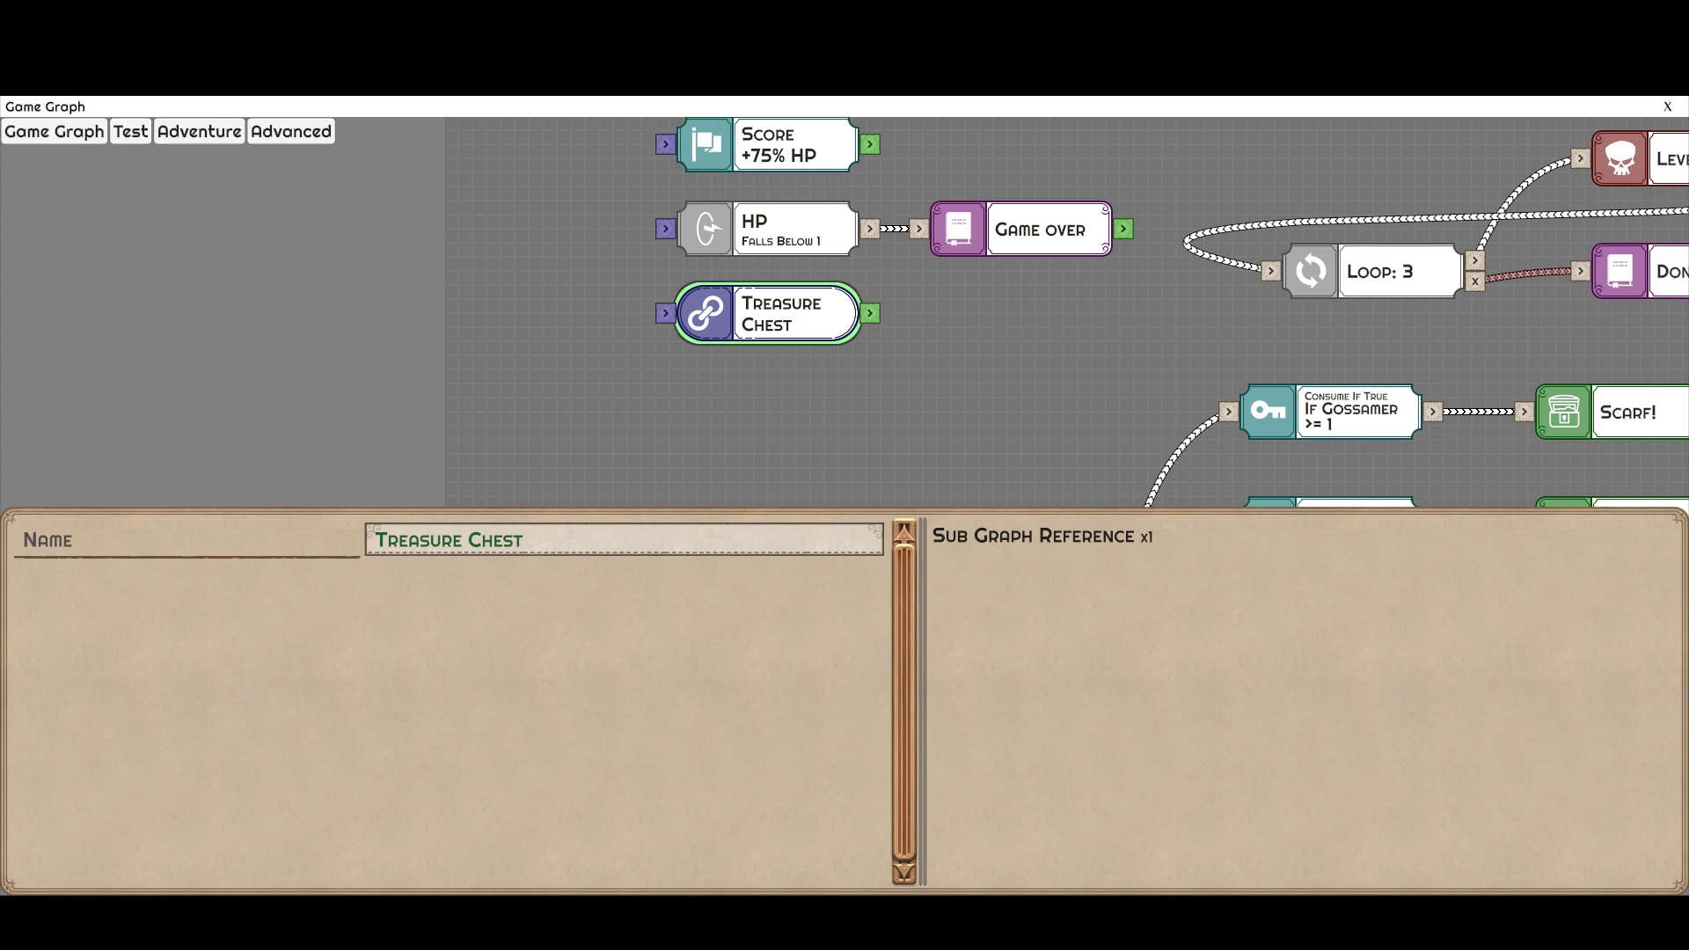
double_click(768, 314)
scroll(995, 286, "down", 3)
left_click_drag(994, 286, 602, 319)
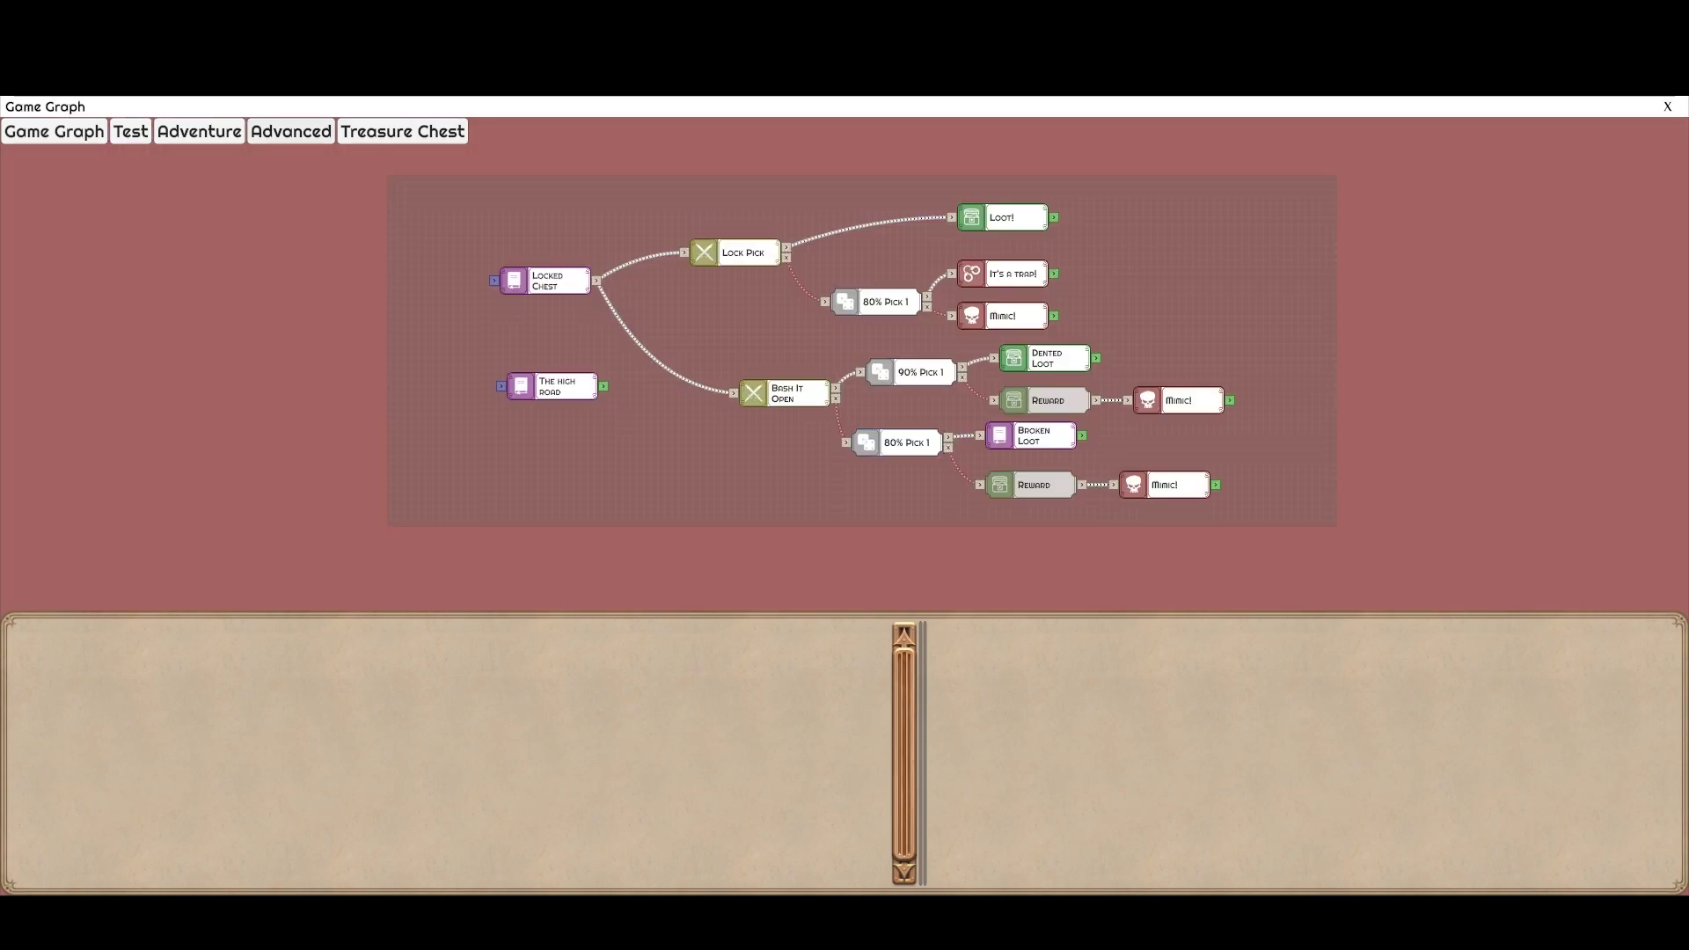
left_click(291, 131)
double_click(986, 370)
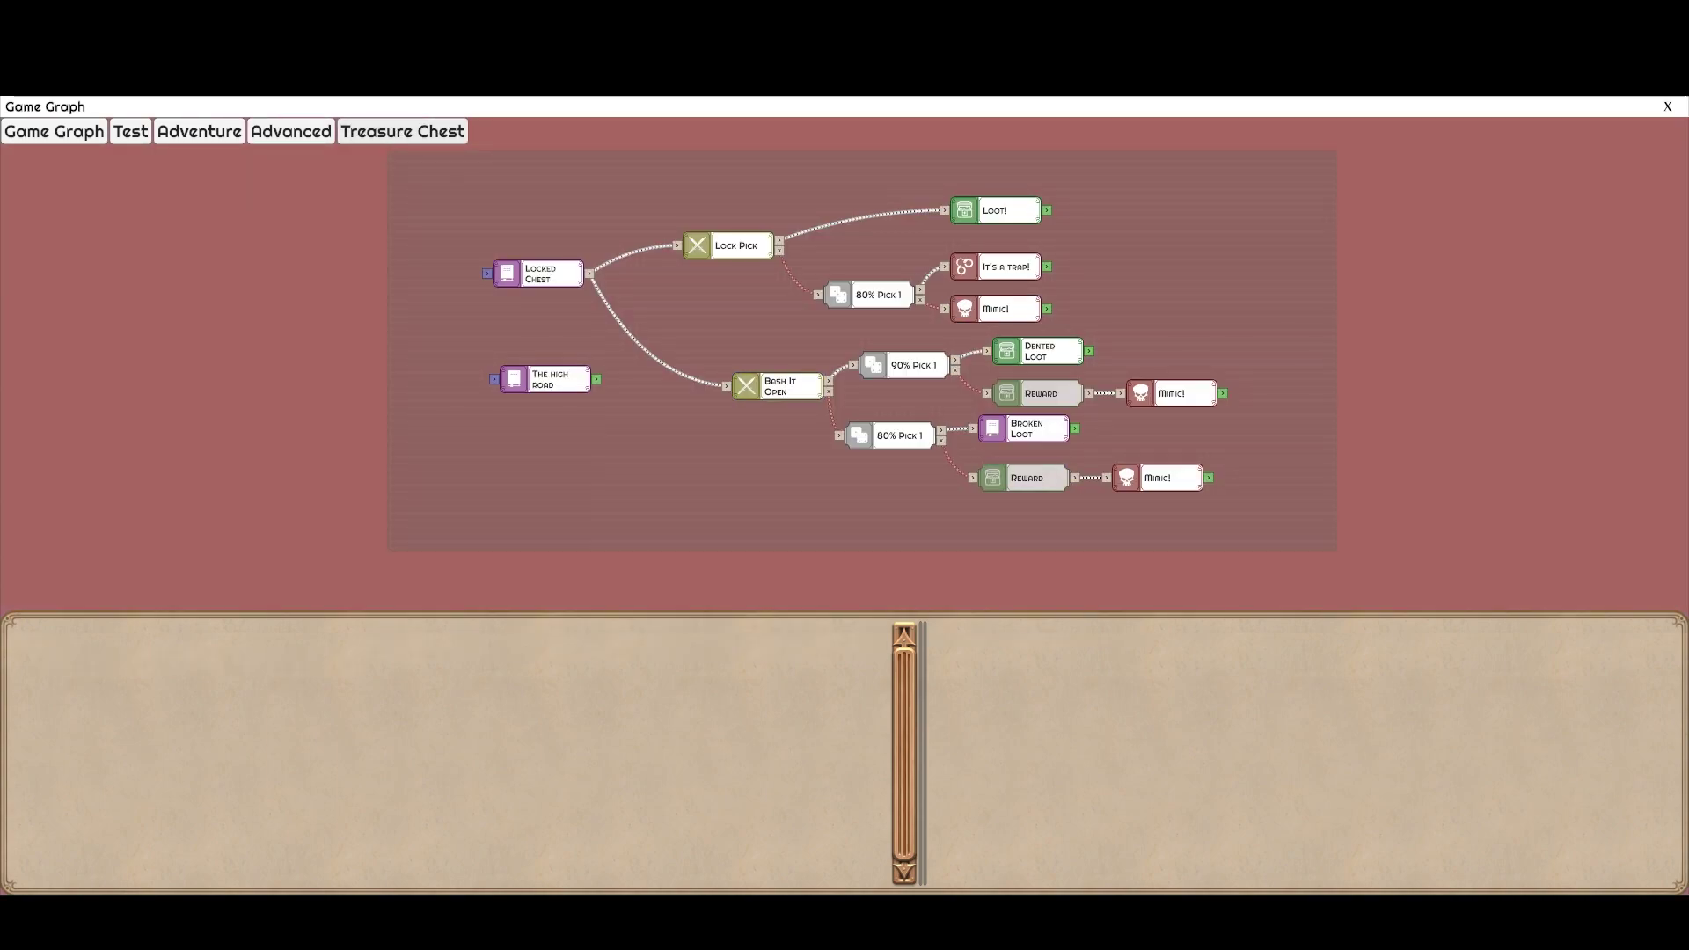
left_click(290, 131)
left_click(986, 370)
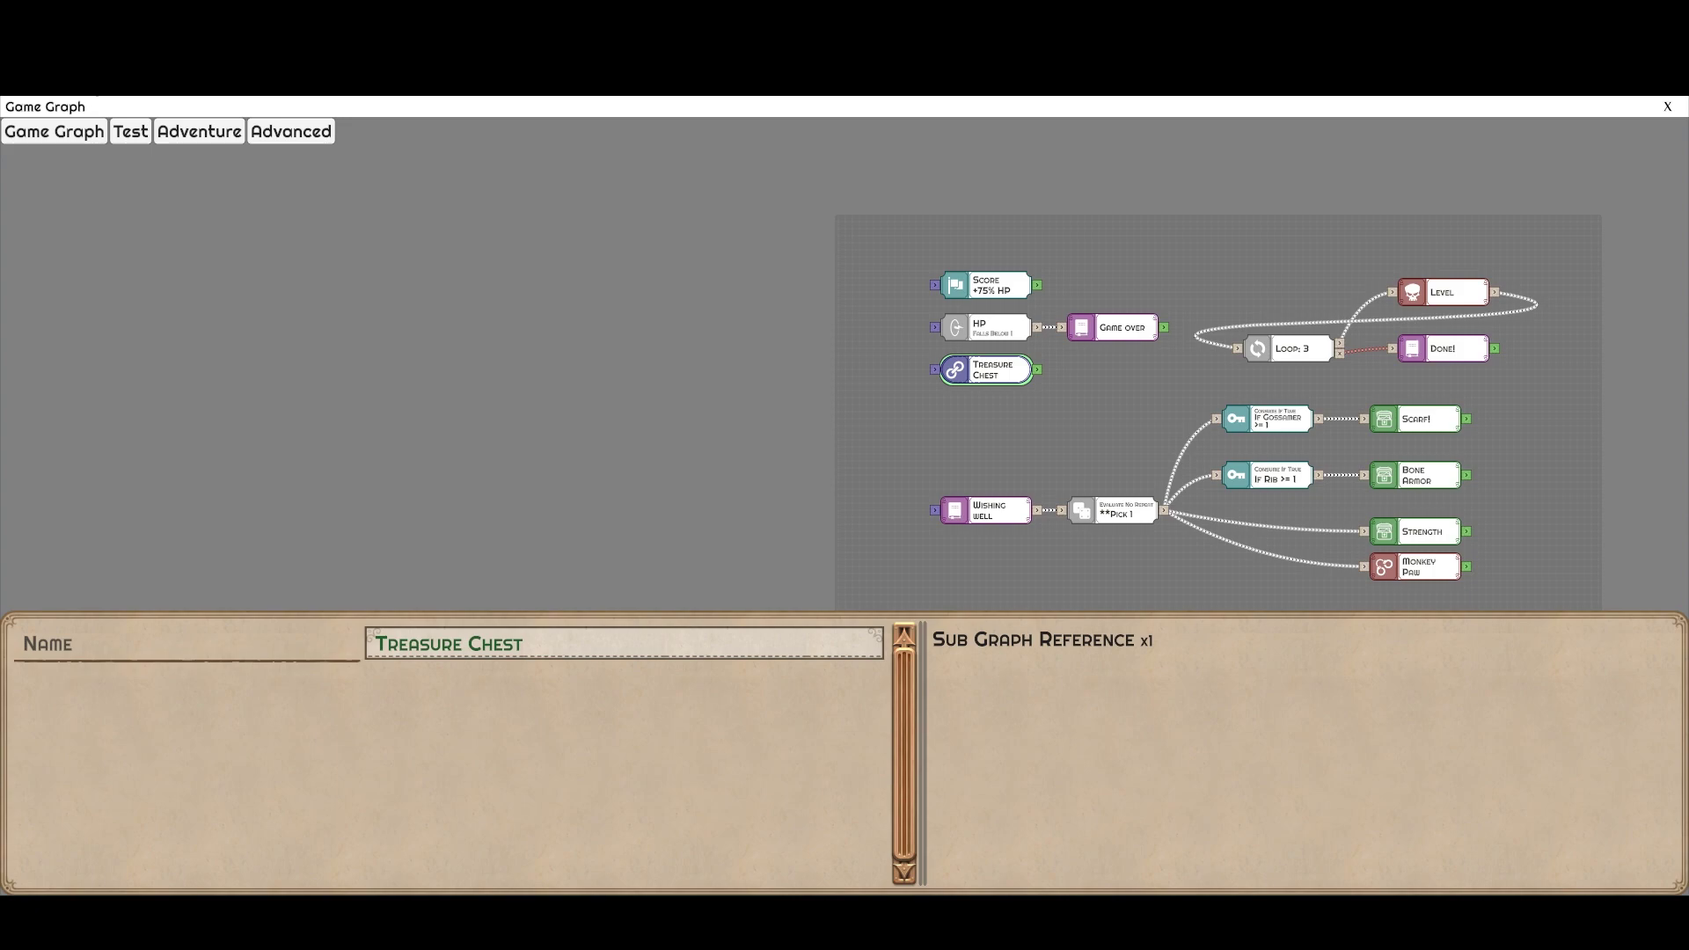
- Examine the "Loop: 3" node and its connections to the "Level" and "Done!" nodes
scroll(1182, 423, "up", 1)
left_click_drag(1181, 423, 961, 425)
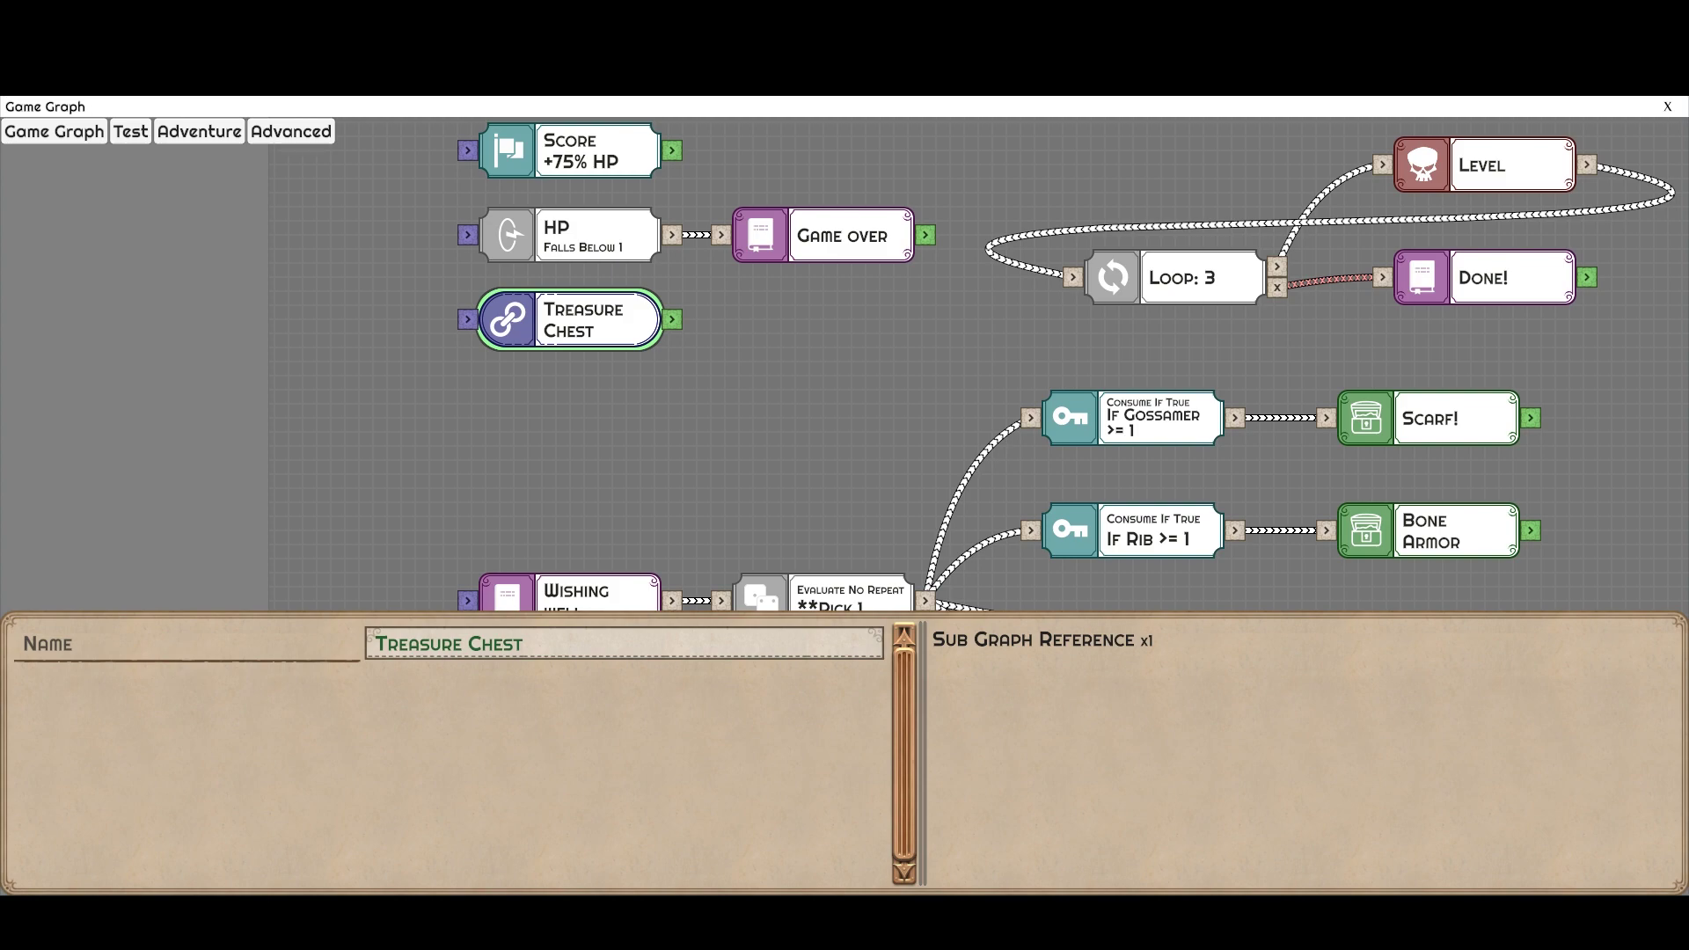
left_click_drag(792, 387, 994, 419)
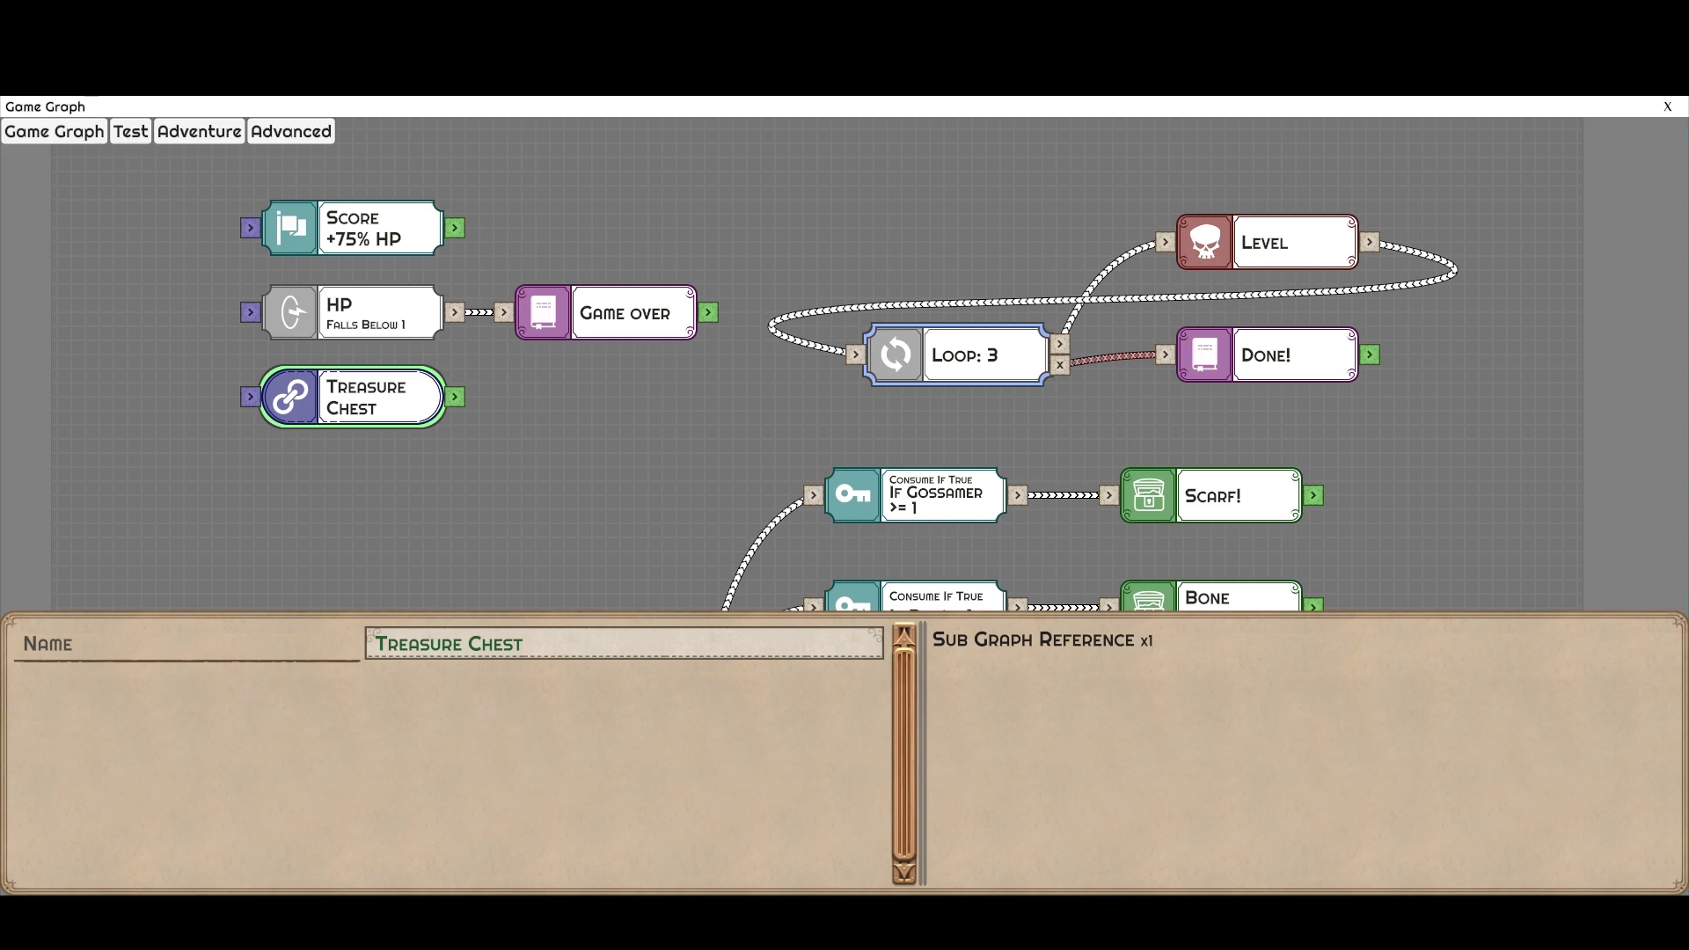
mouse_move(959, 355)
left_mouse_down()
mouse_move(945, 323)
mouse_move(959, 339)
left_mouse_up()
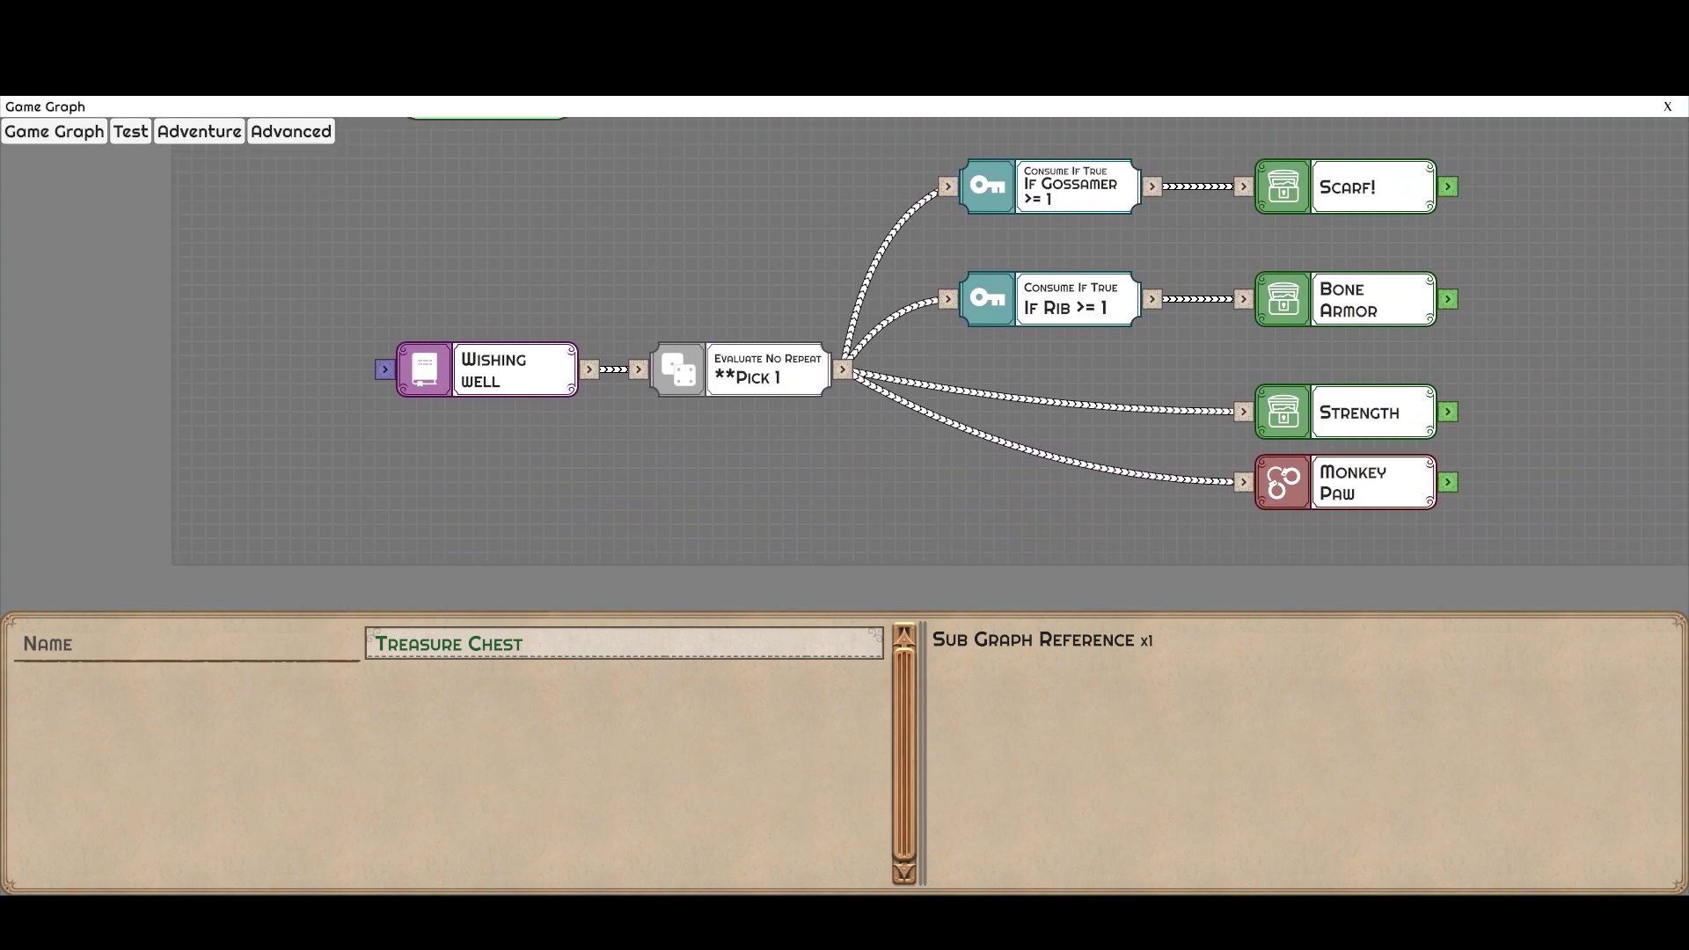
- Shift the "Wishing well" and "**Pick 1" nodes slightly up and left, and move the "Strength" node slightly up
left_click_drag(478, 270, 754, 435)
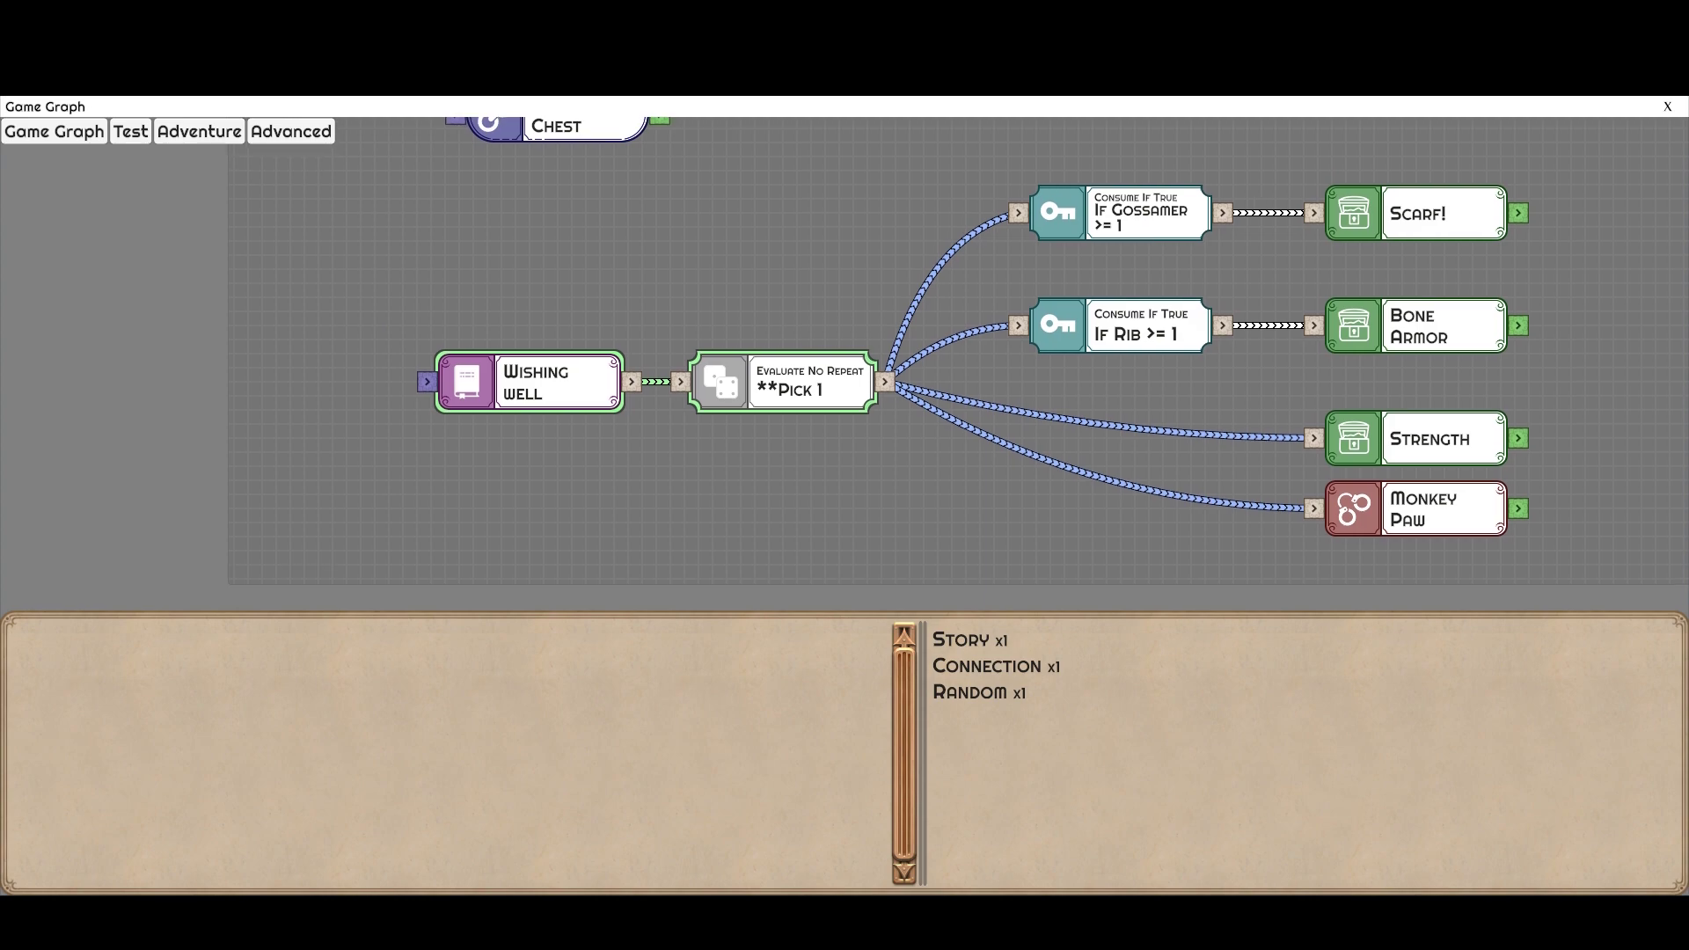
left_click_drag(1427, 438, 1427, 424)
left_click(1267, 378)
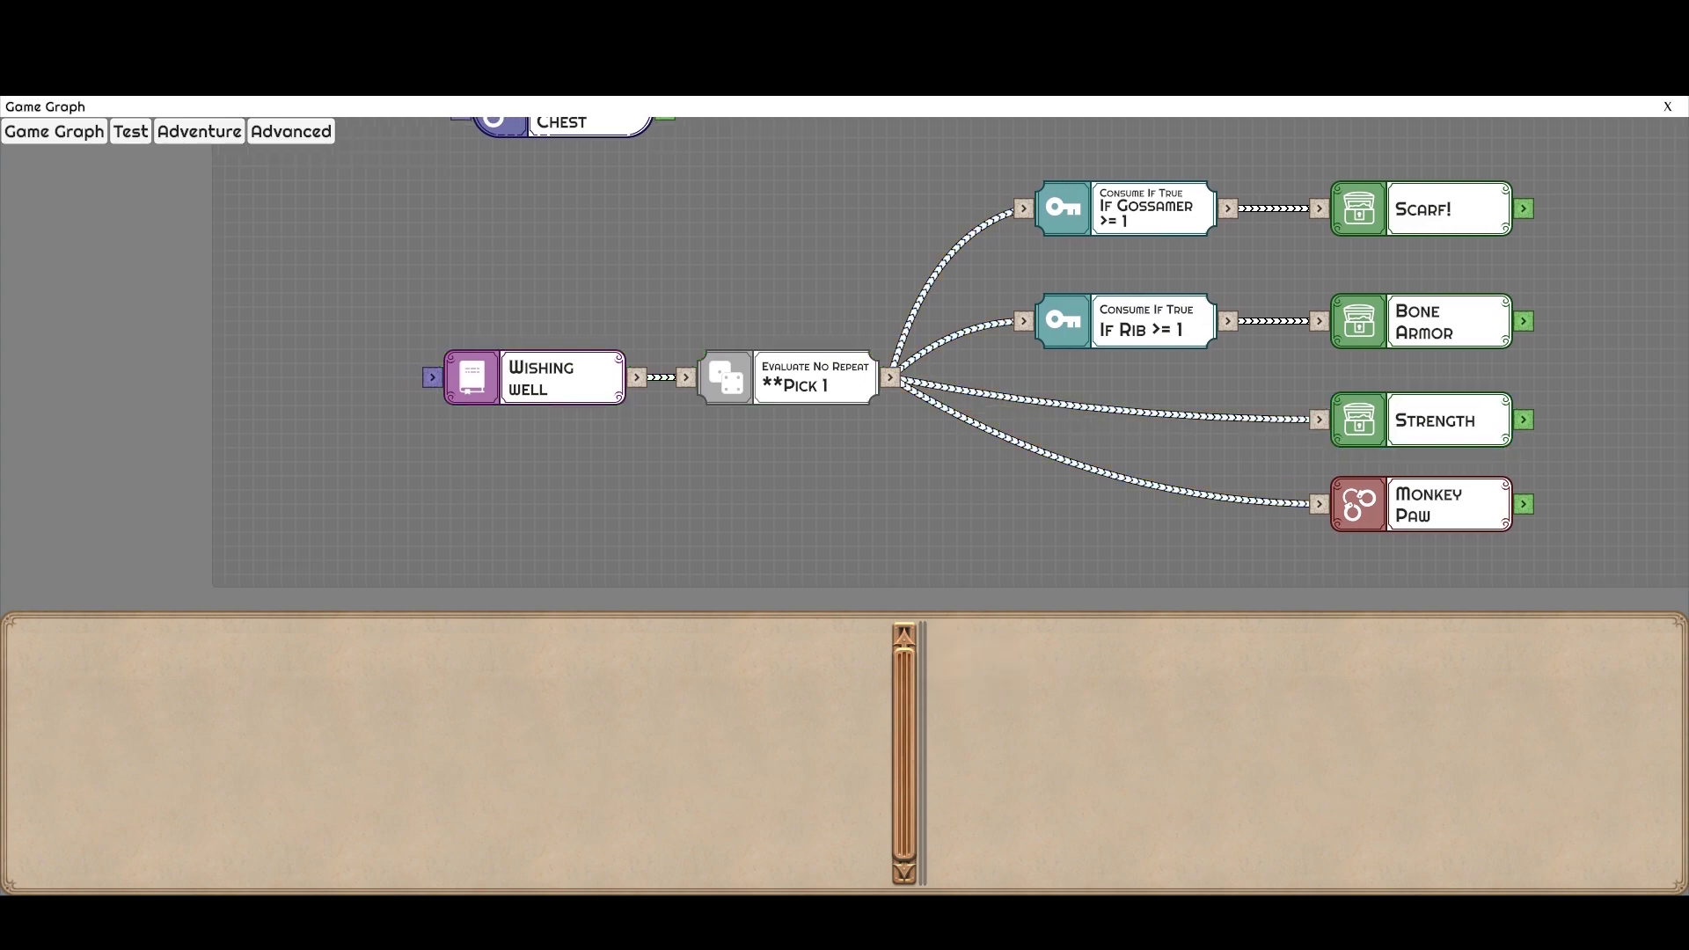
- View the "Wishing well" story node's description and image and the randomization settings of the "**Pick 1" node
left_click(535, 378)
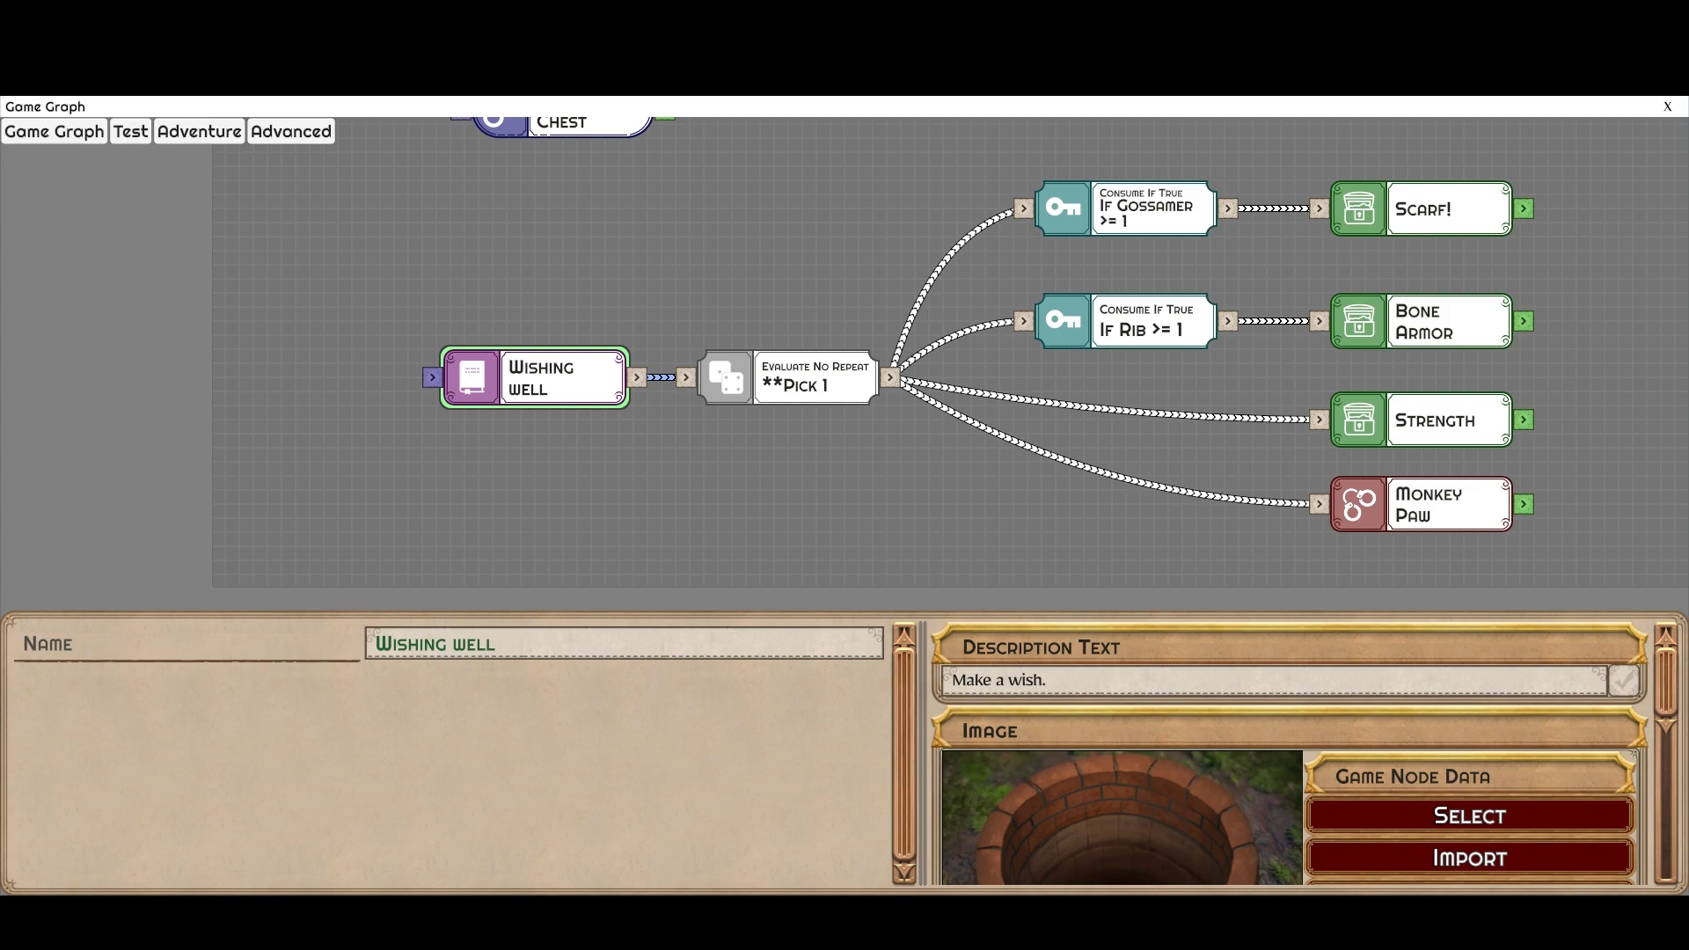
left_click_drag(791, 492, 750, 490)
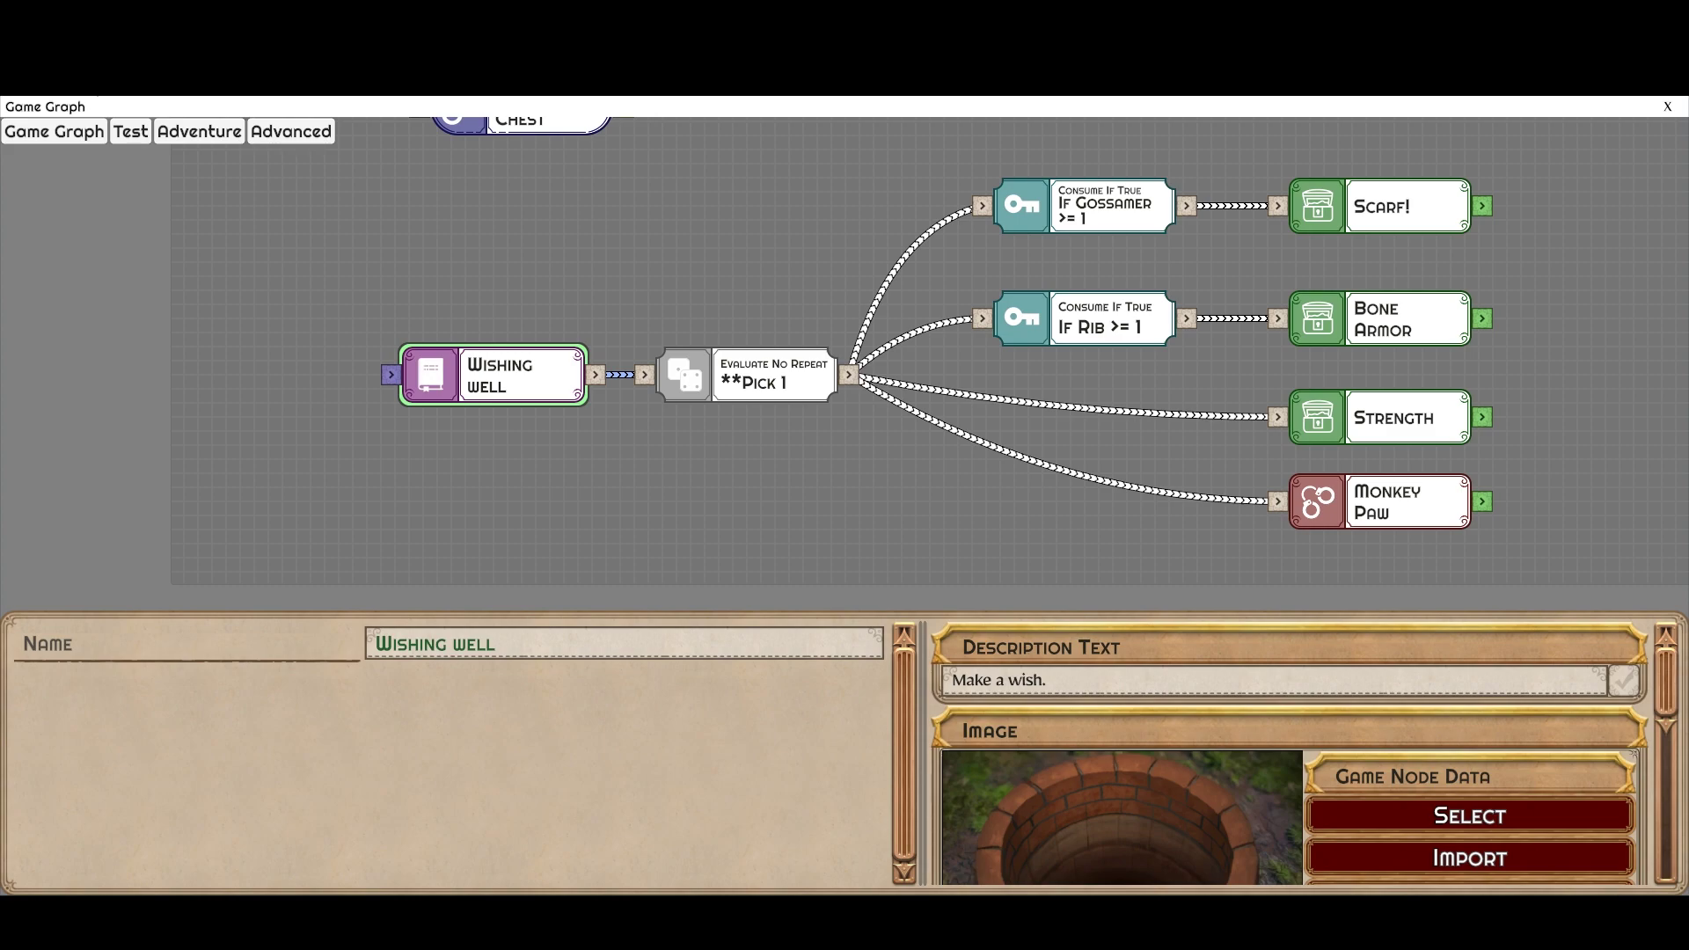
left_click(748, 377)
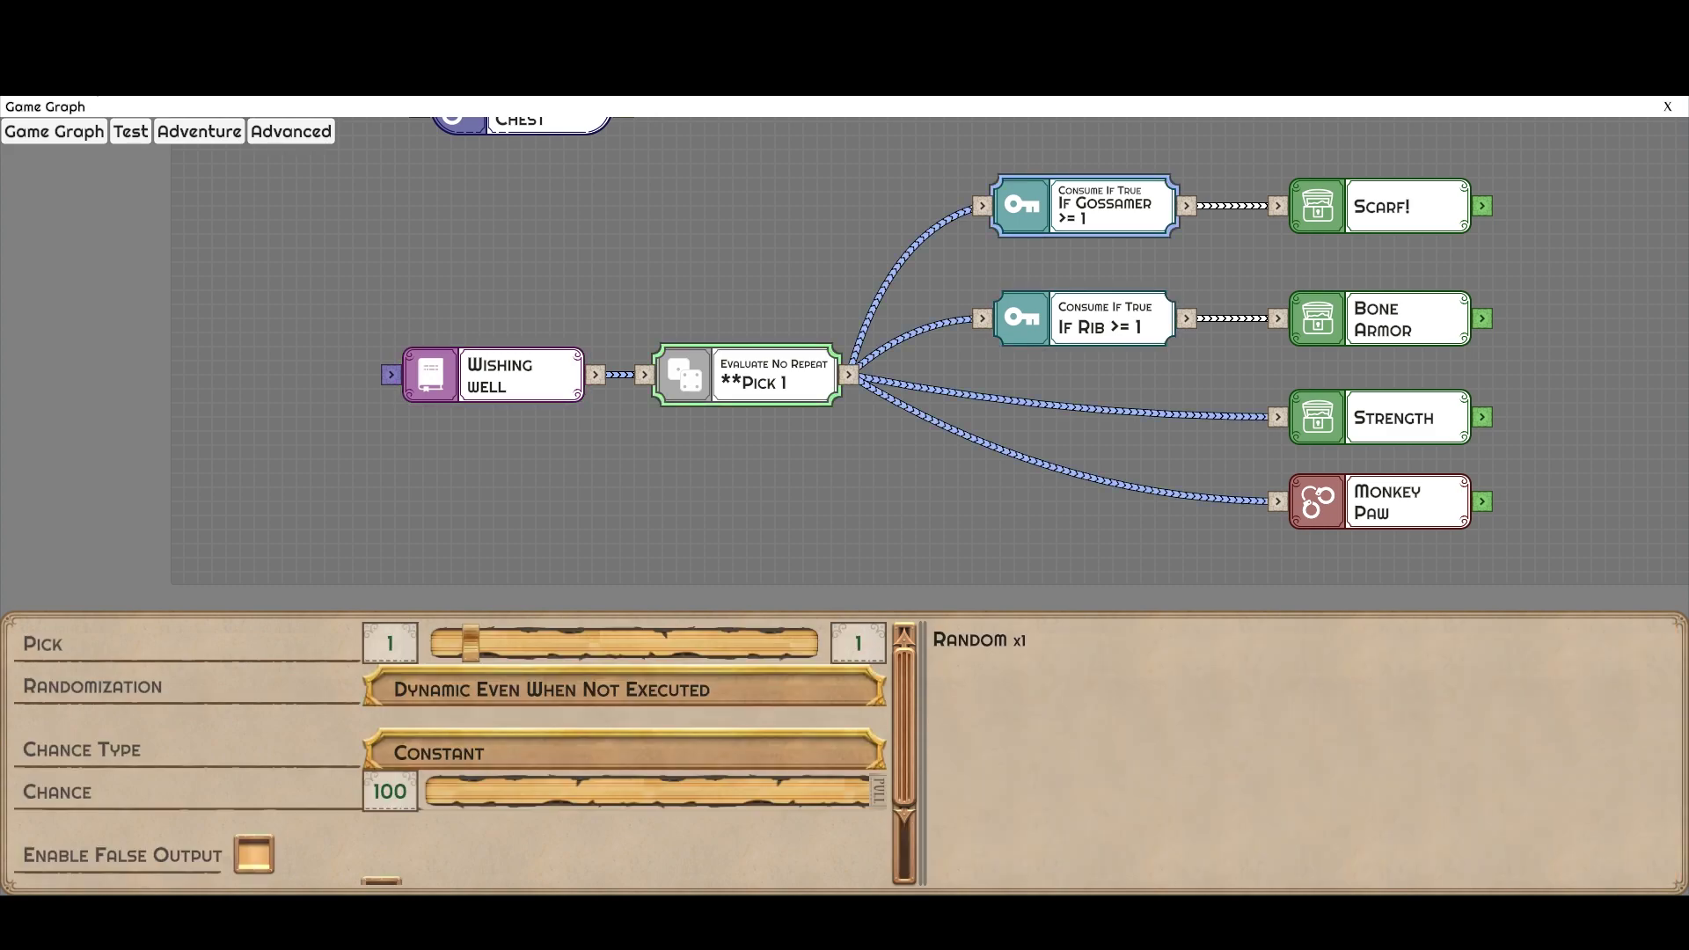
- Compare the flag check settings of the "If Gossamer >= 1" and "If Rib >= 1" nodes
left_click(1088, 207)
left_click(1087, 319)
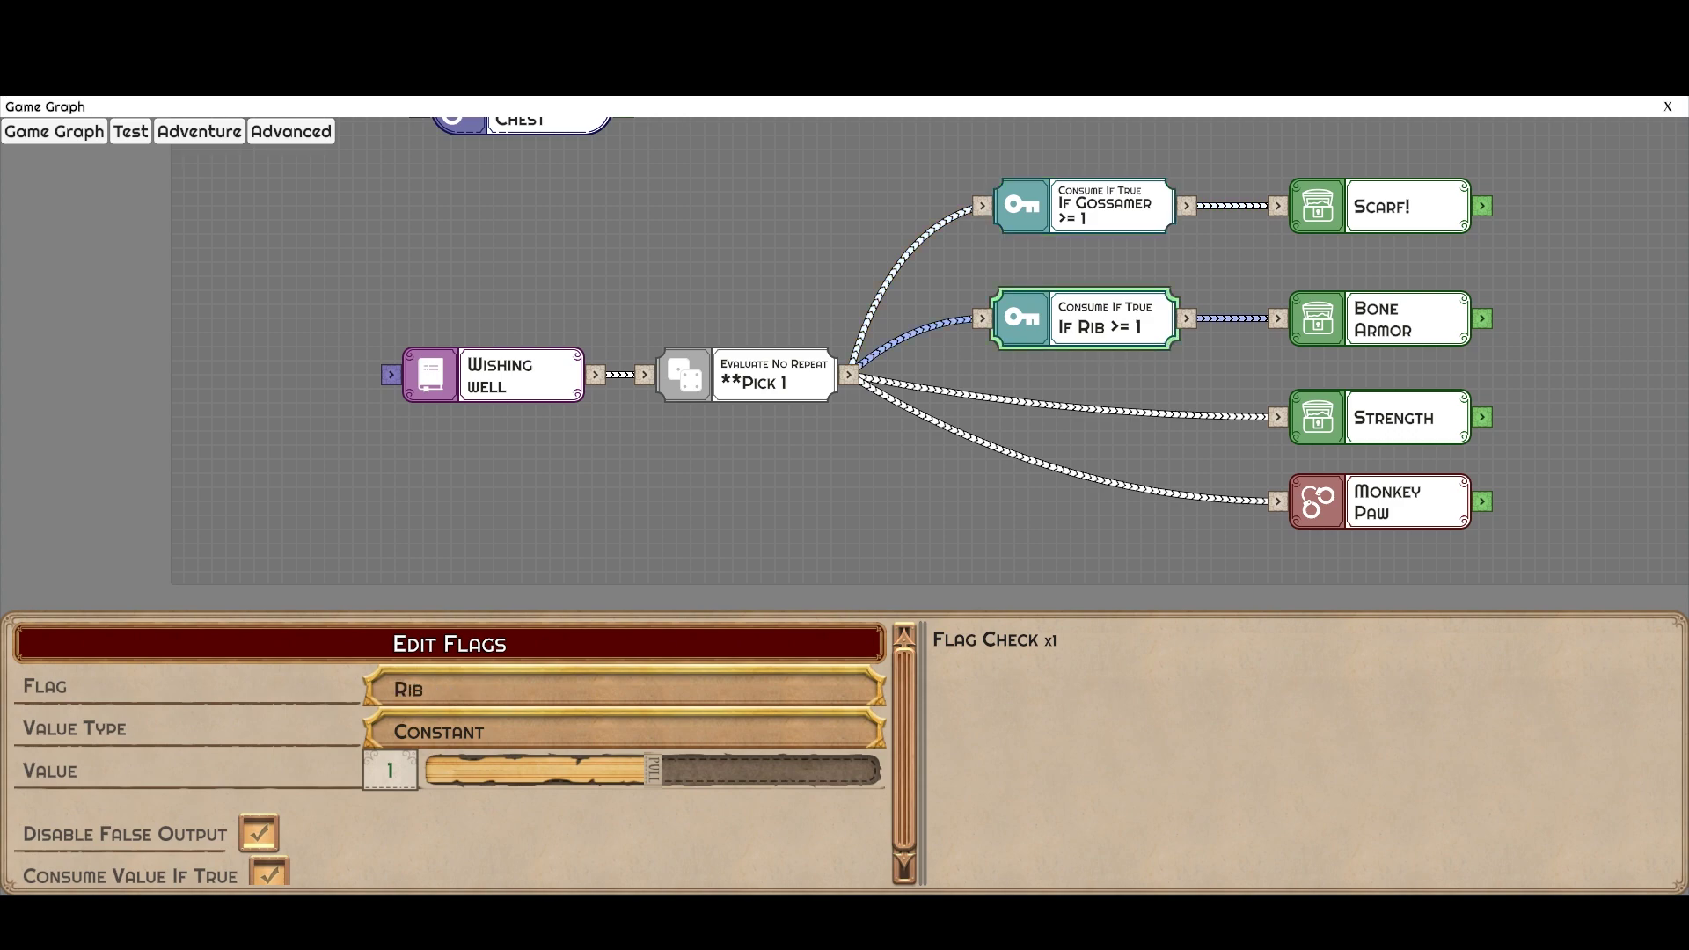
left_click(1087, 207)
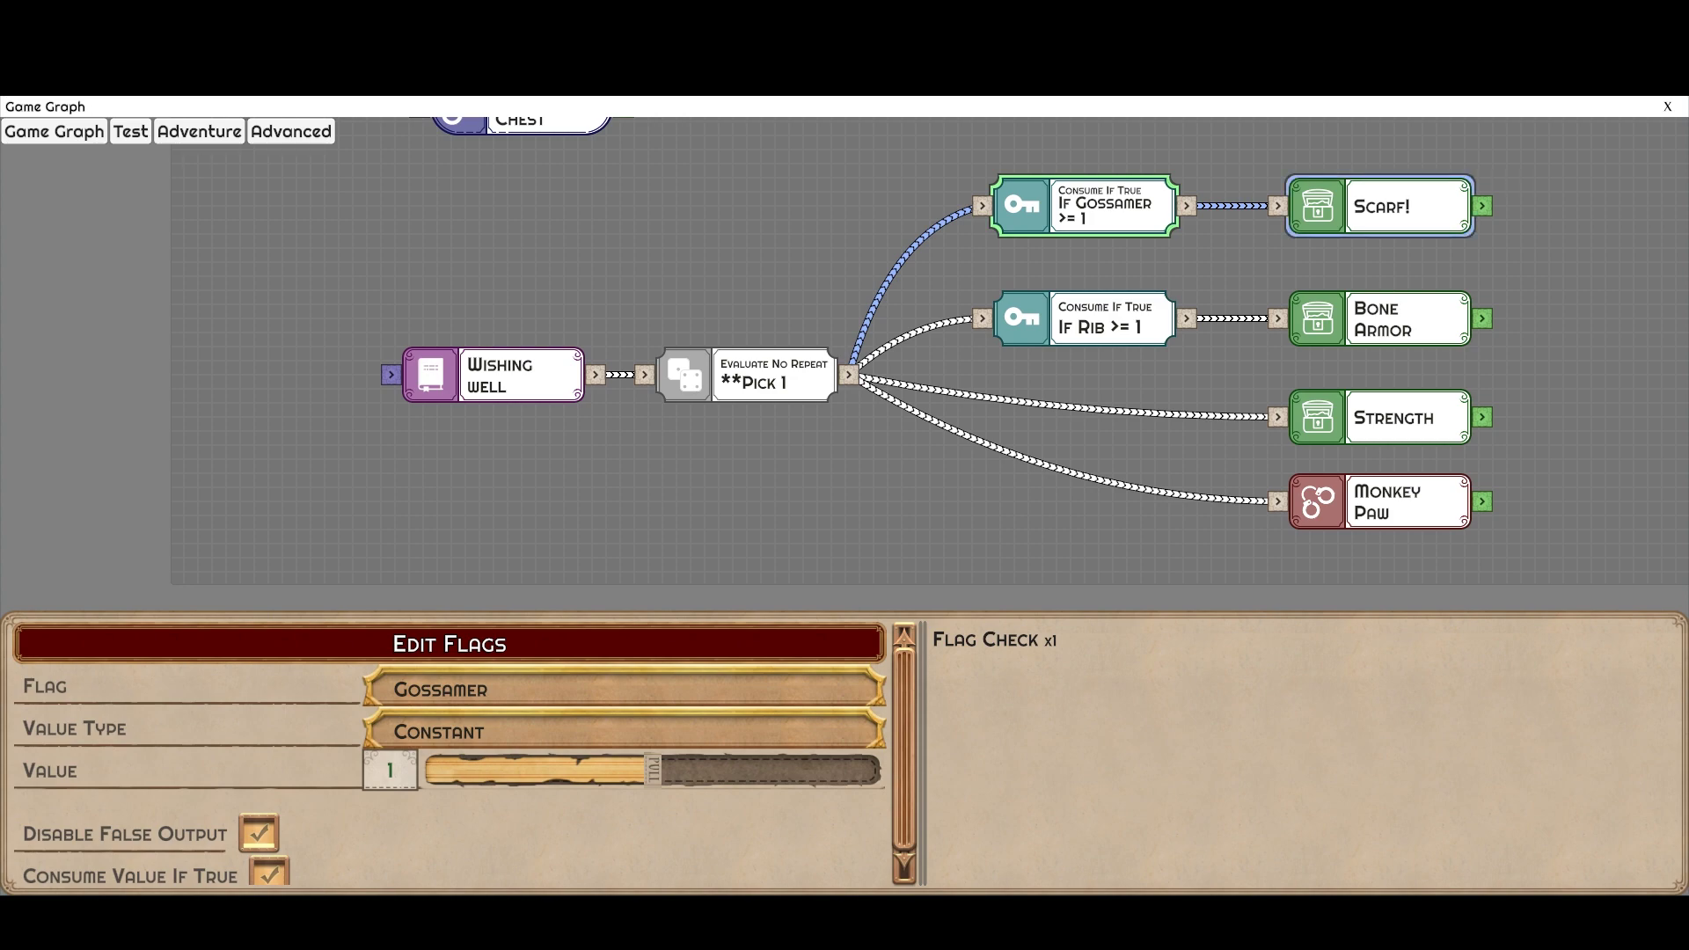
left_click(1087, 319)
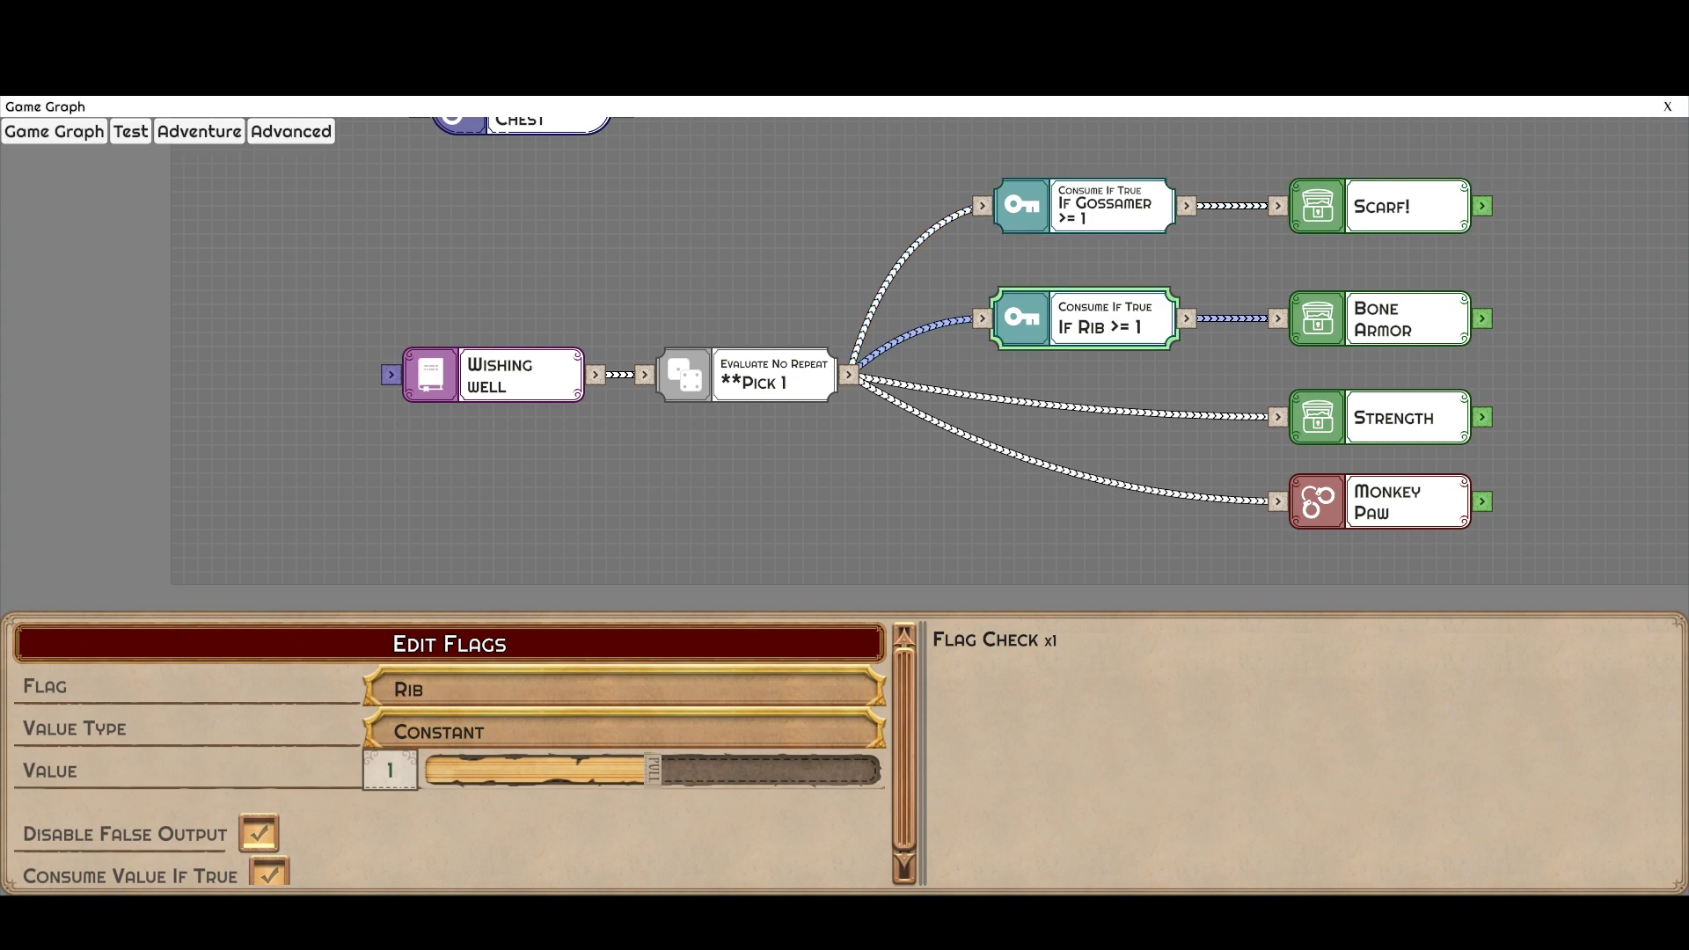
left_click_drag(1232, 378, 1193, 354)
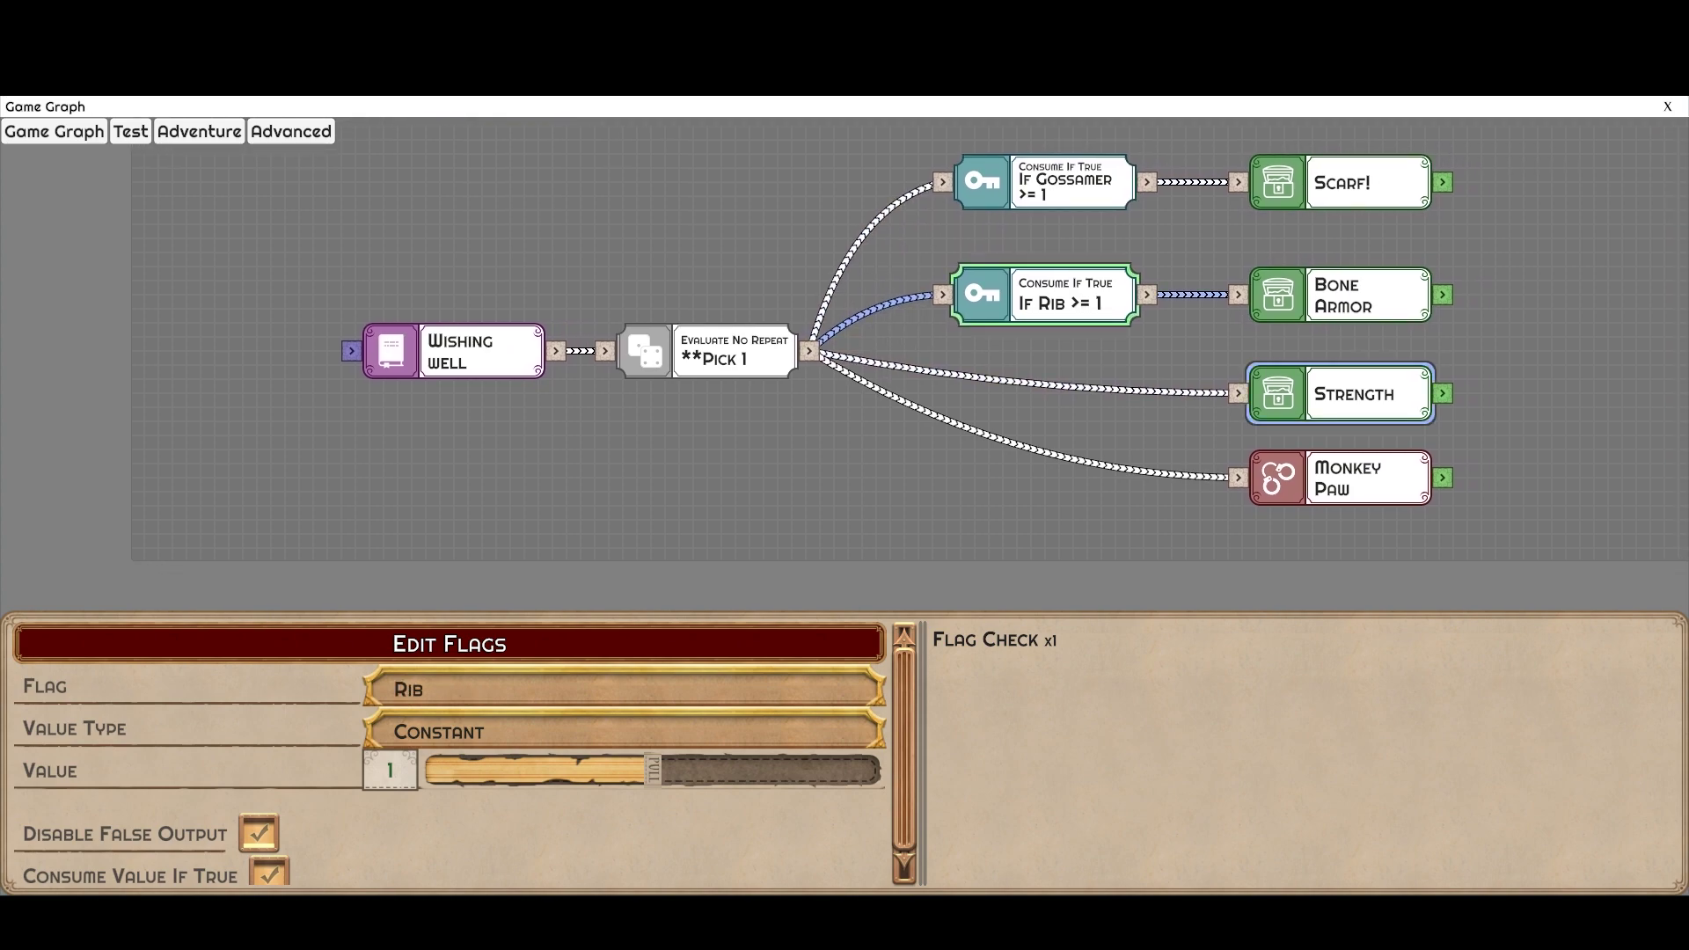
- View the "Strength" reward node and the "Monkey Paw" punishment node, and clear the selection
left_click(1342, 346)
left_click(1342, 394)
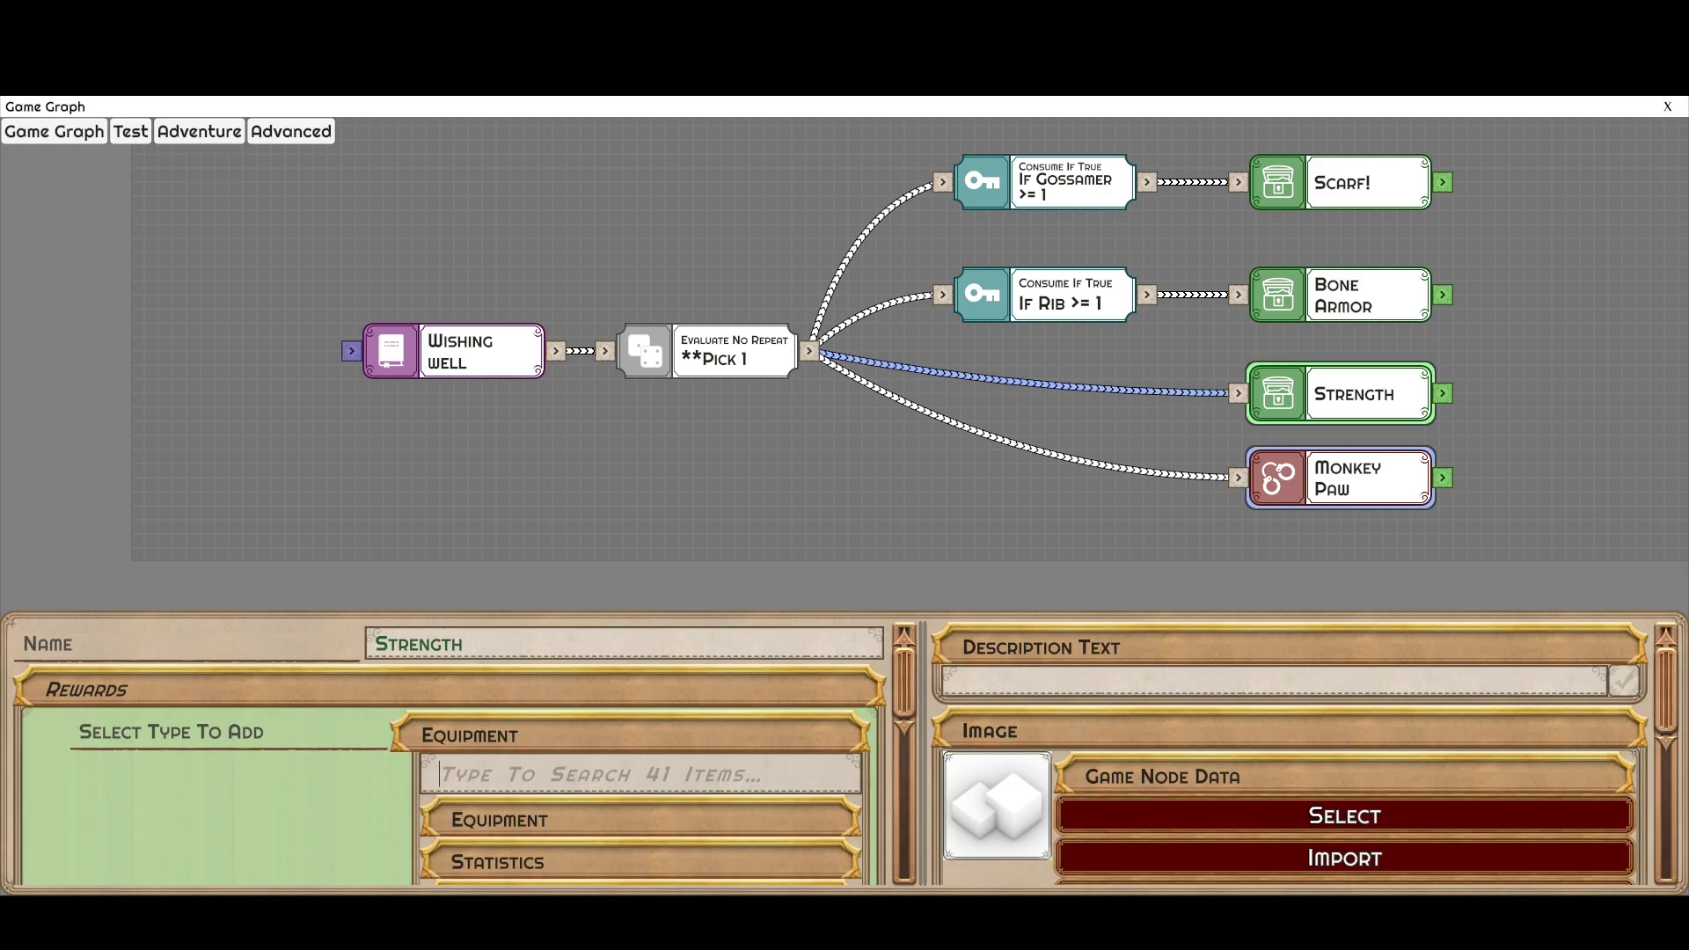
left_click(1342, 478)
left_click(1342, 533)
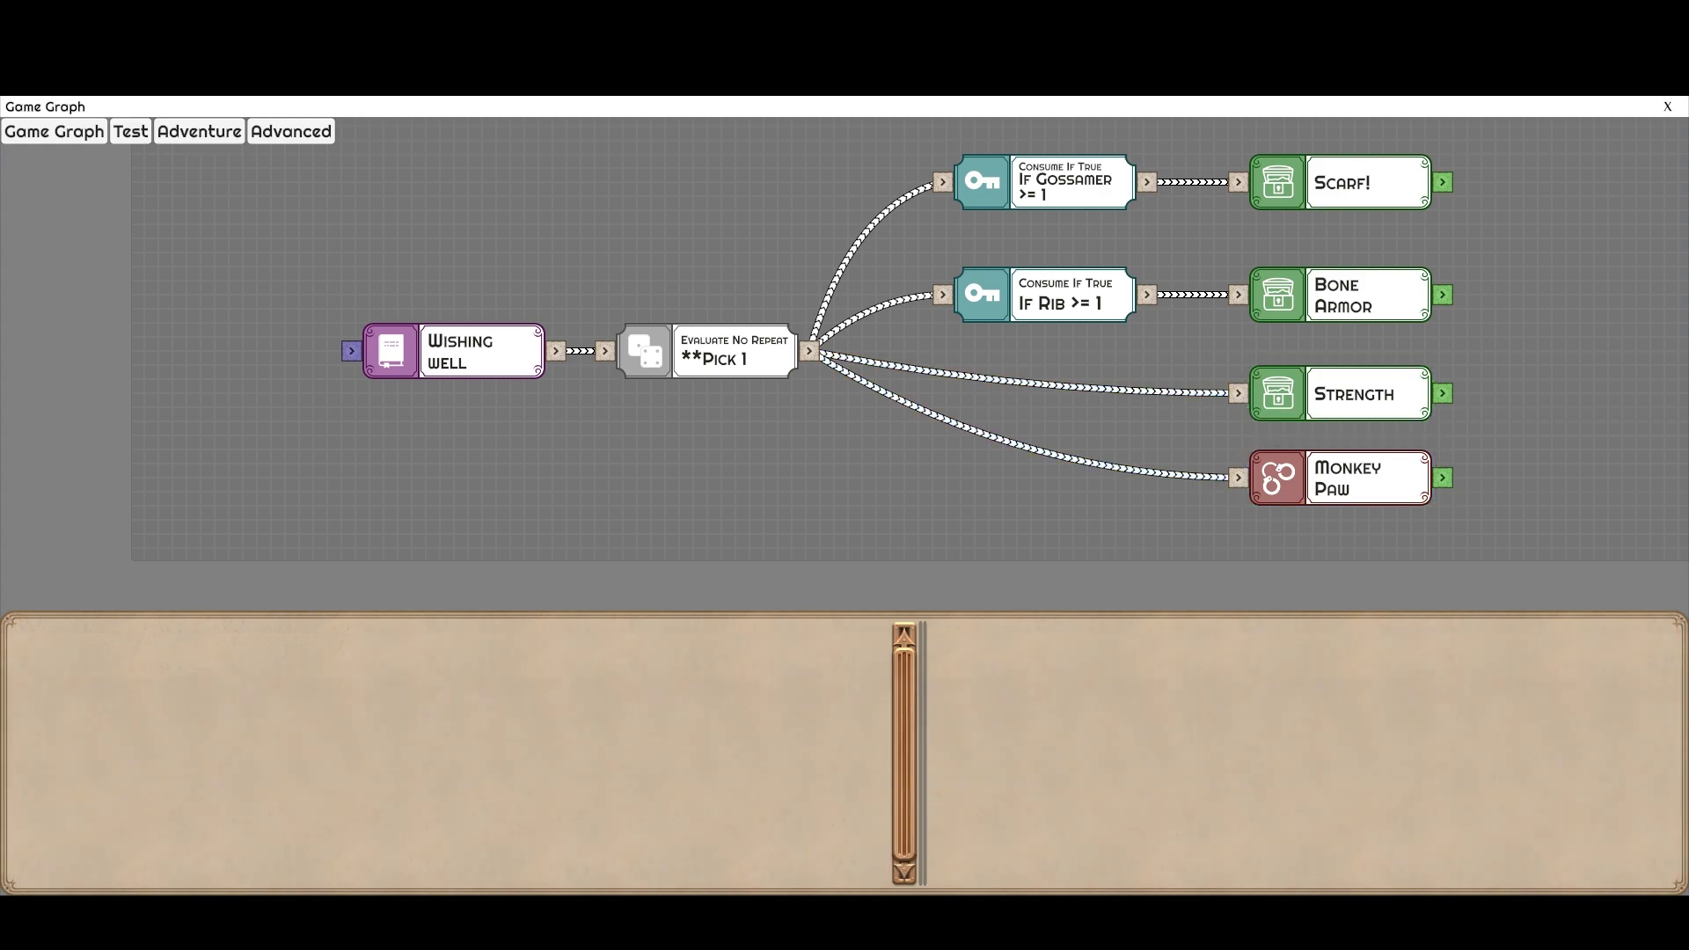
left_click_drag(1342, 435, 1353, 499)
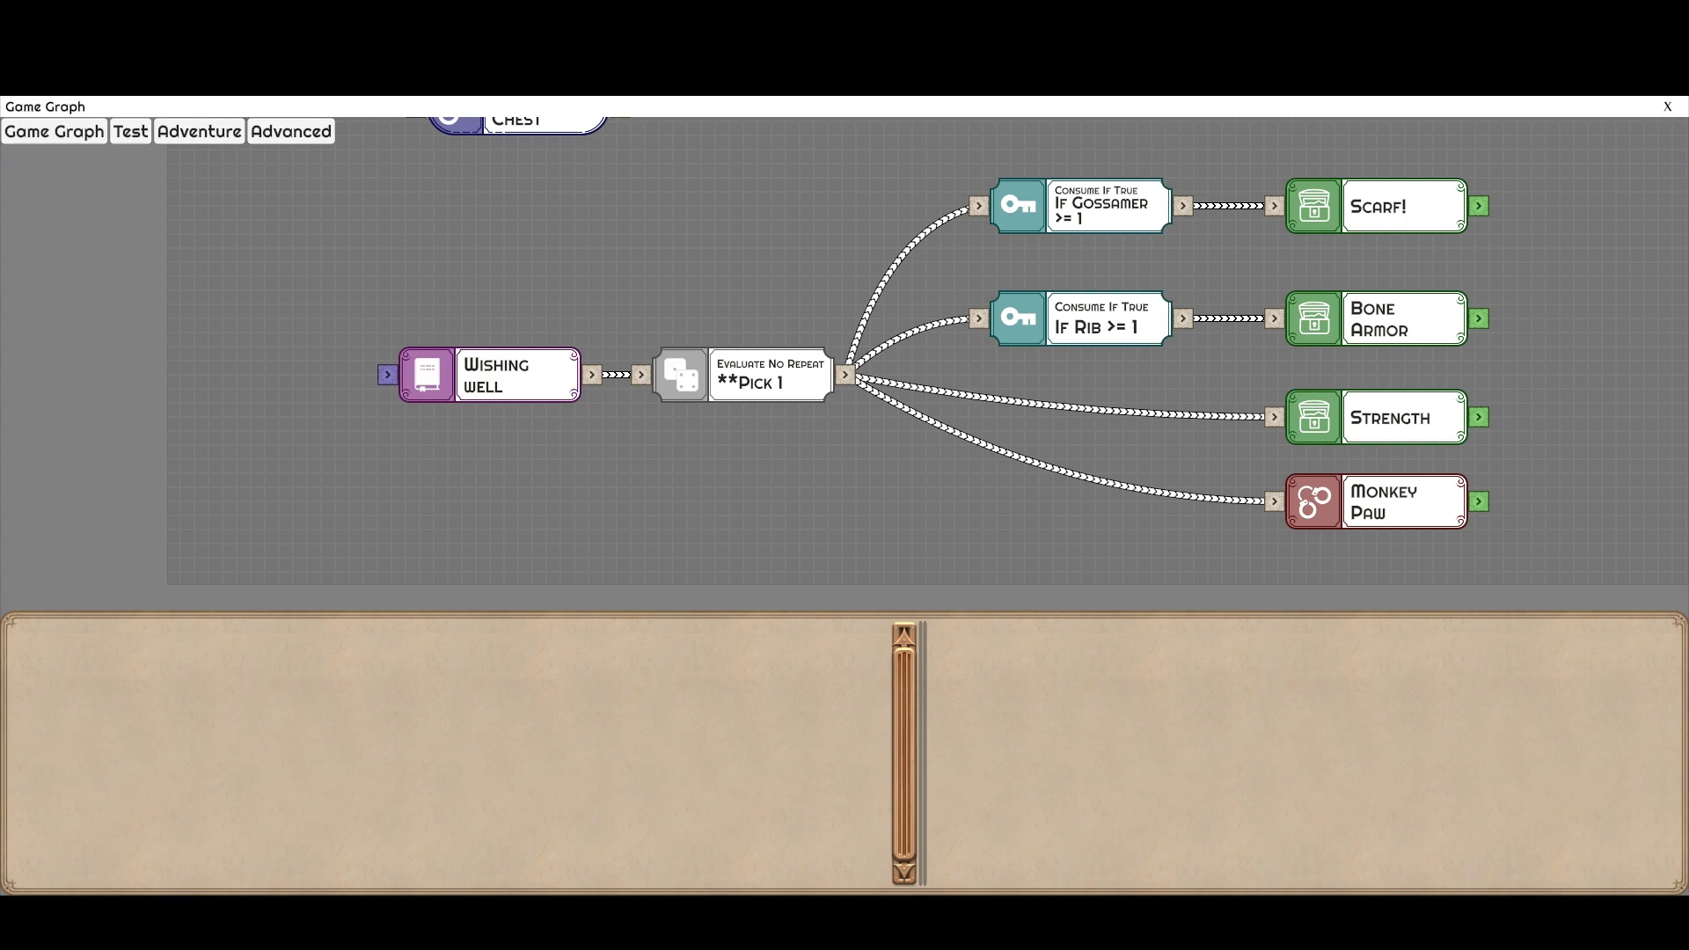
left_click_drag(760, 447, 808, 493)
scroll(726, 402, "down", 1)
scroll(783, 379, "up", 1)
left_click_drag(431, 404, 437, 405)
scroll(1066, 384, "down", 1)
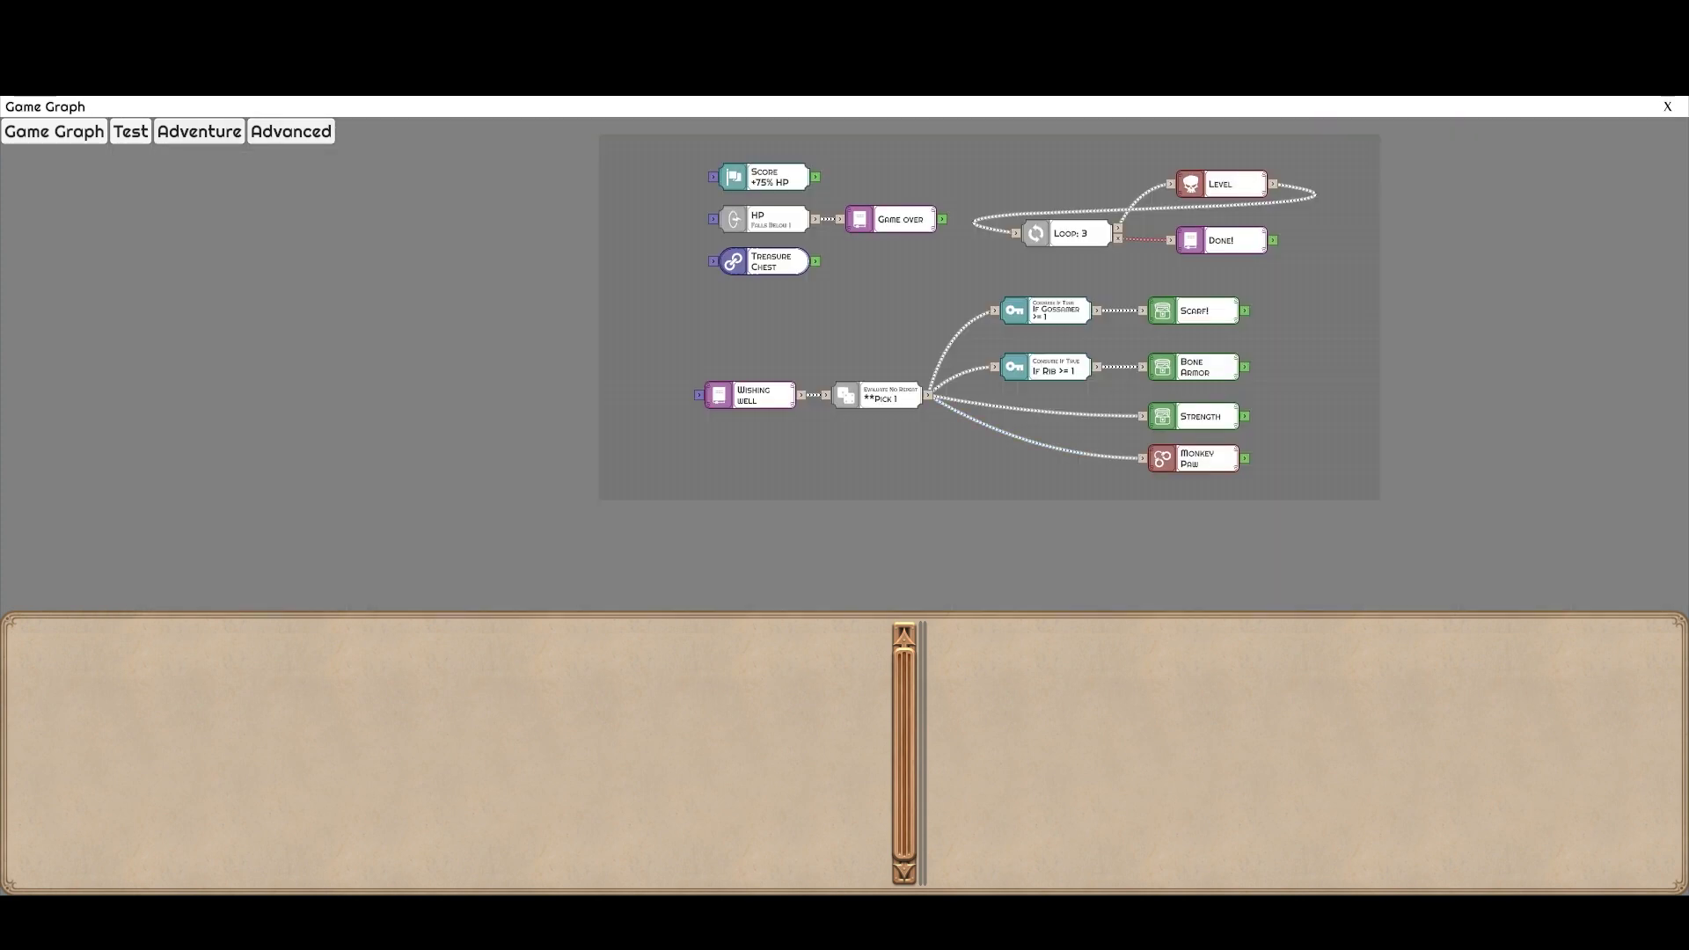